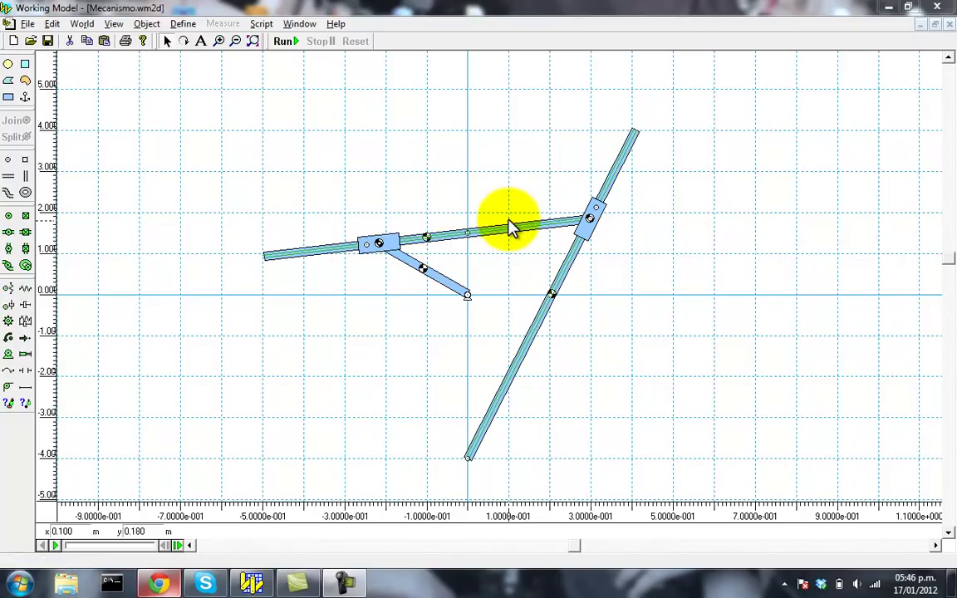
Run the simulation of the linkage mechanism, stop it and reset it to its initial position
click(291, 46)
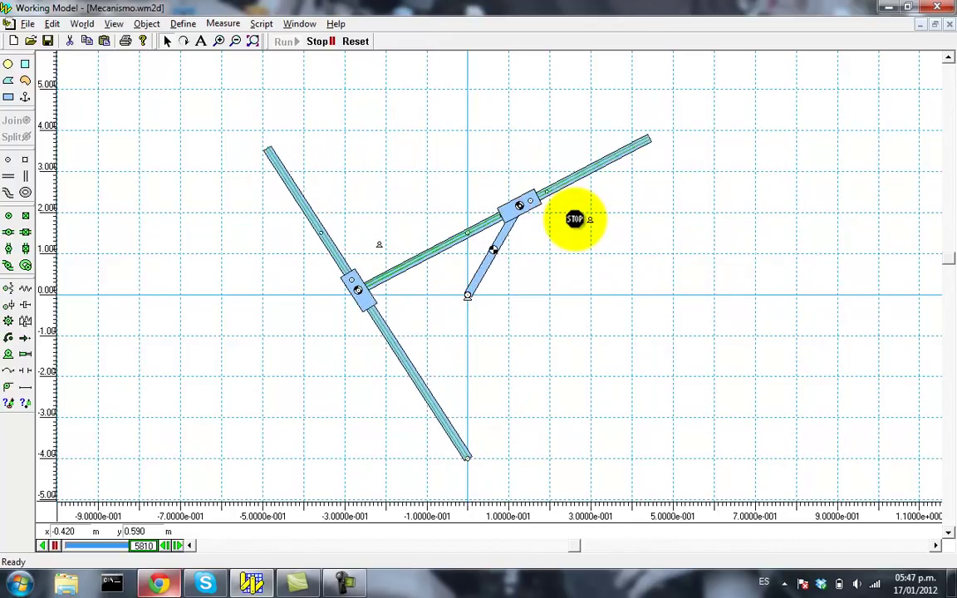
click(321, 41)
click(349, 41)
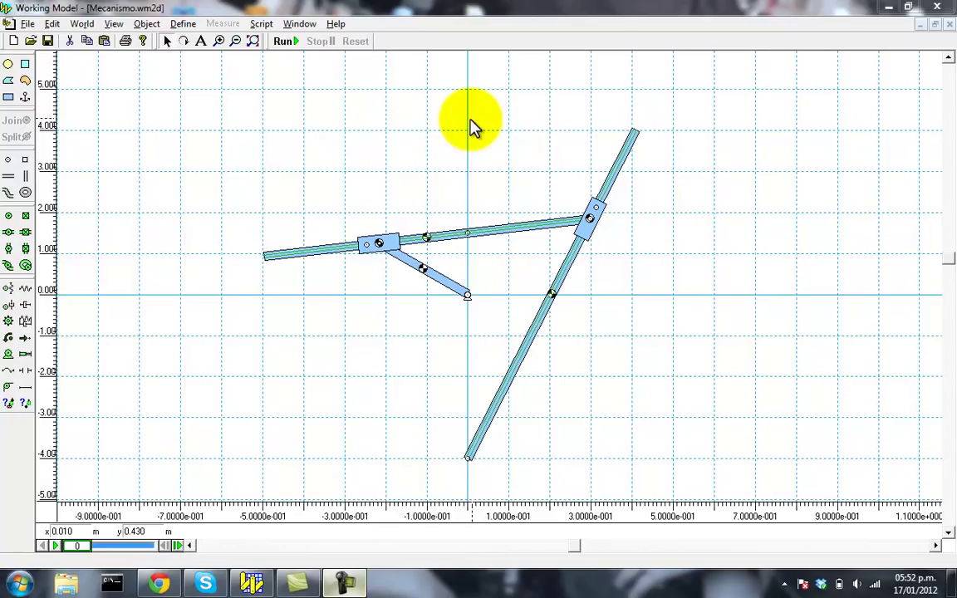
Create a new blank document and bring it to the front of Mecanismo.wm2d in a maximized window
click(28, 24)
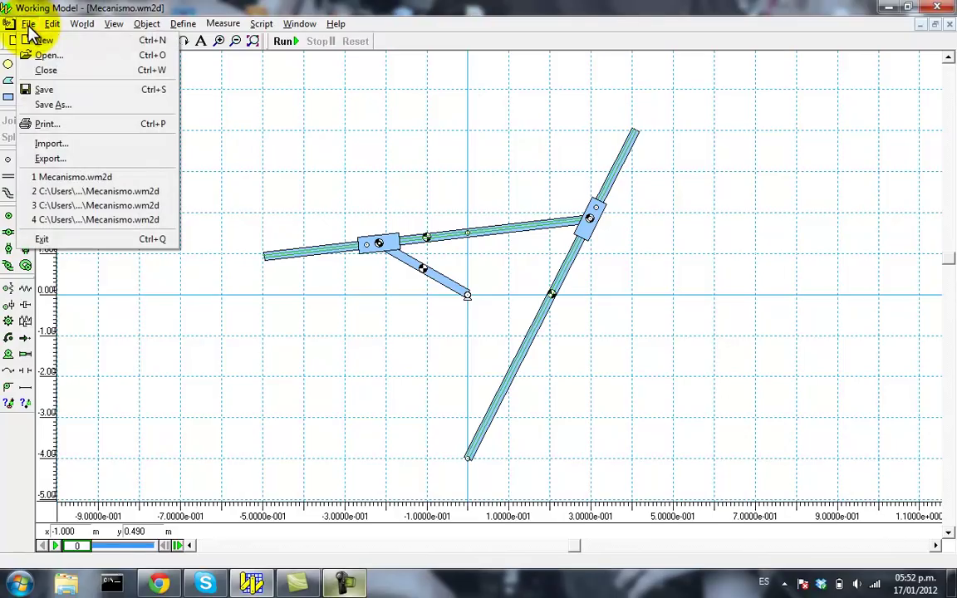
click(44, 41)
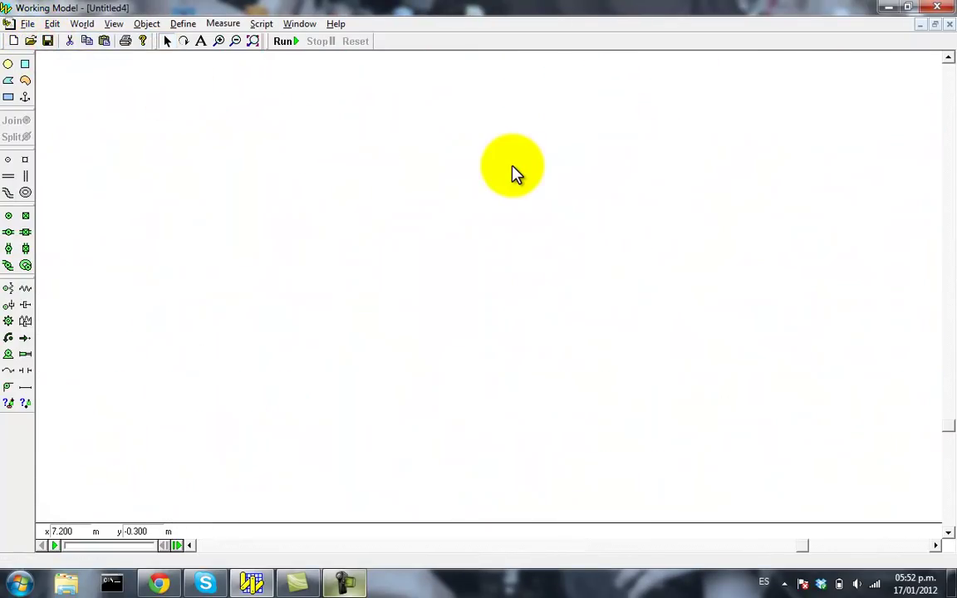
click(934, 26)
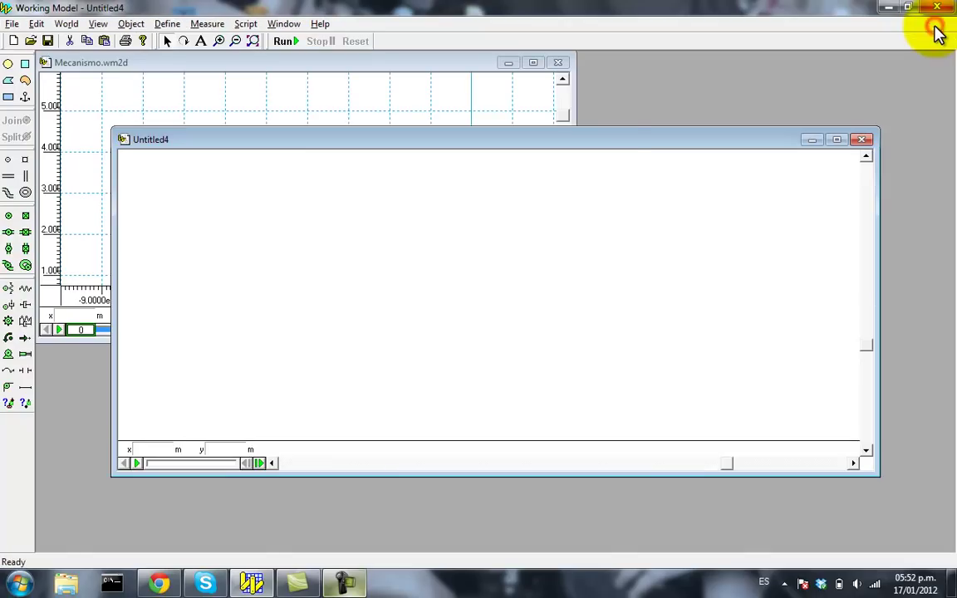
drag(596, 143, 643, 181)
click(470, 77)
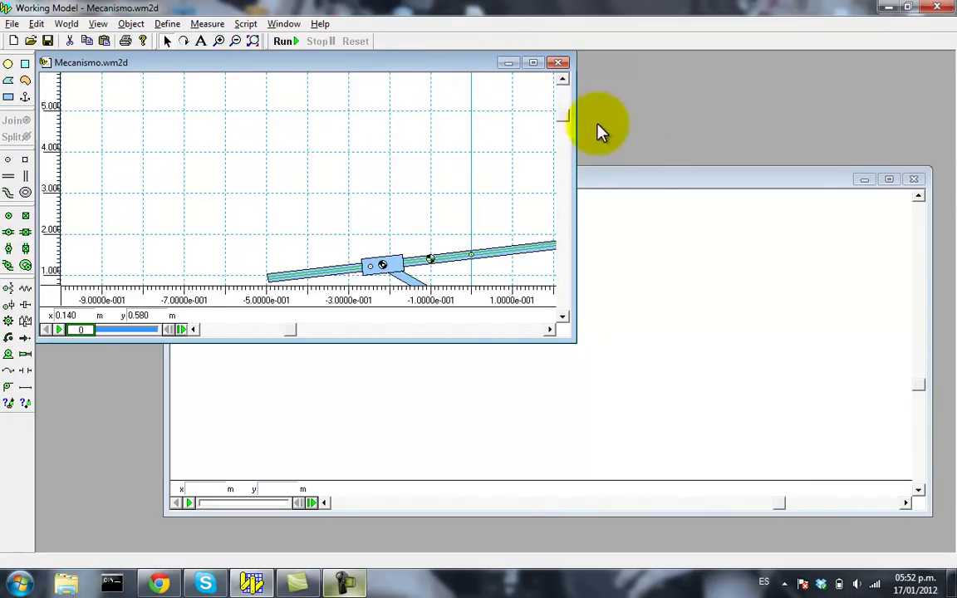
drag(646, 175, 619, 109)
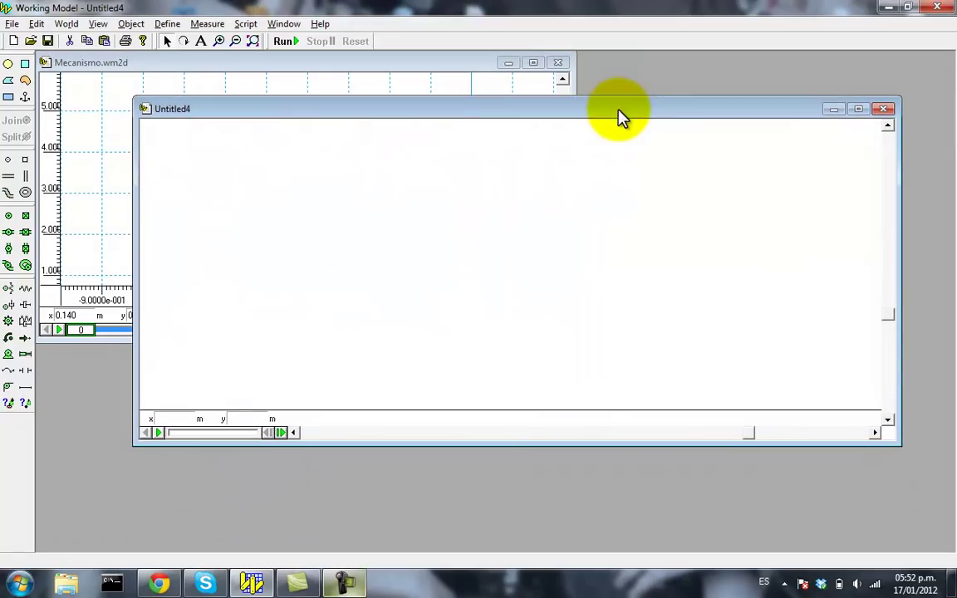
click(858, 111)
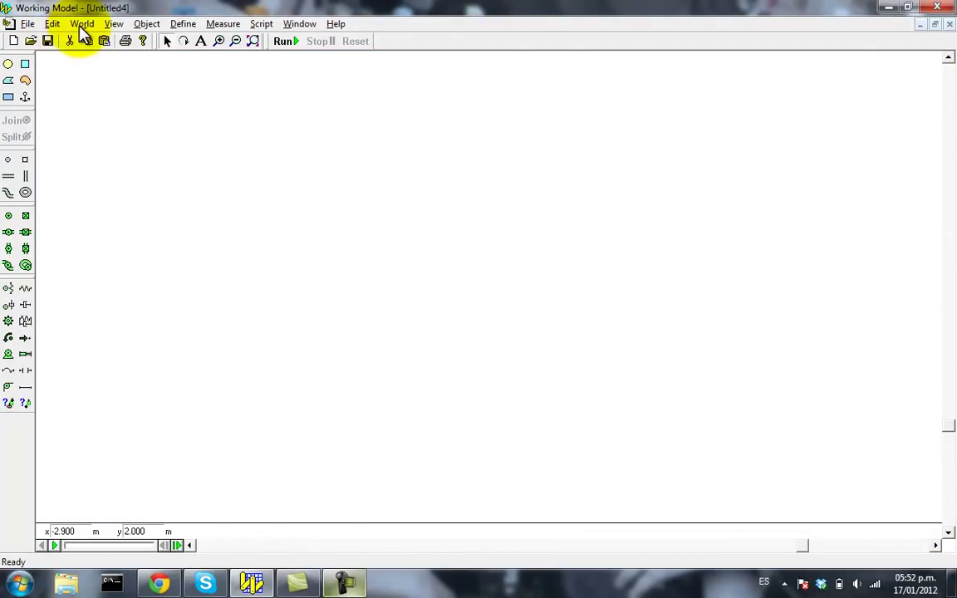
Configure the workspace of the new document to show rulers, grid lines and X,Y axes
click(111, 25)
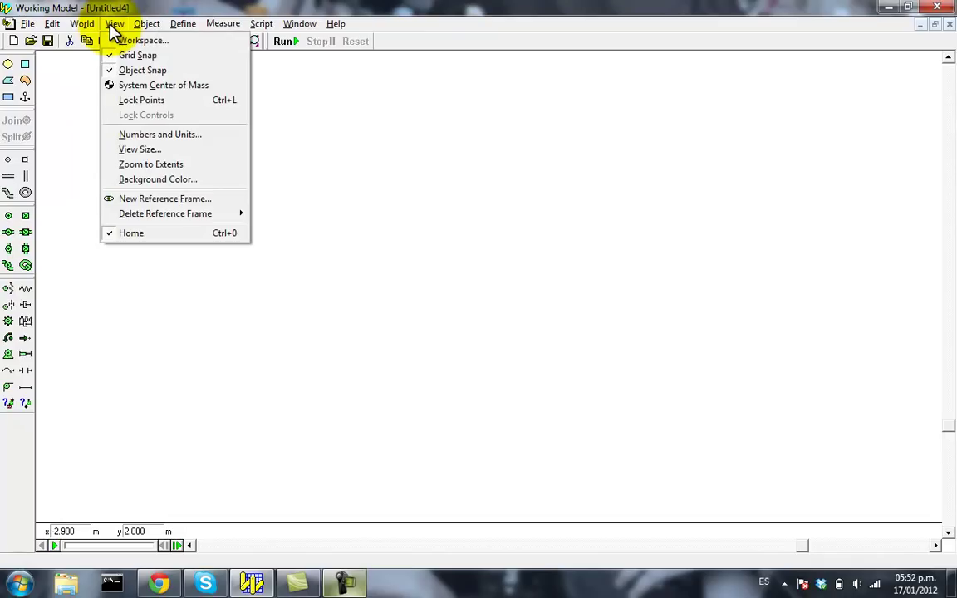
click(158, 48)
drag(182, 74, 696, 119)
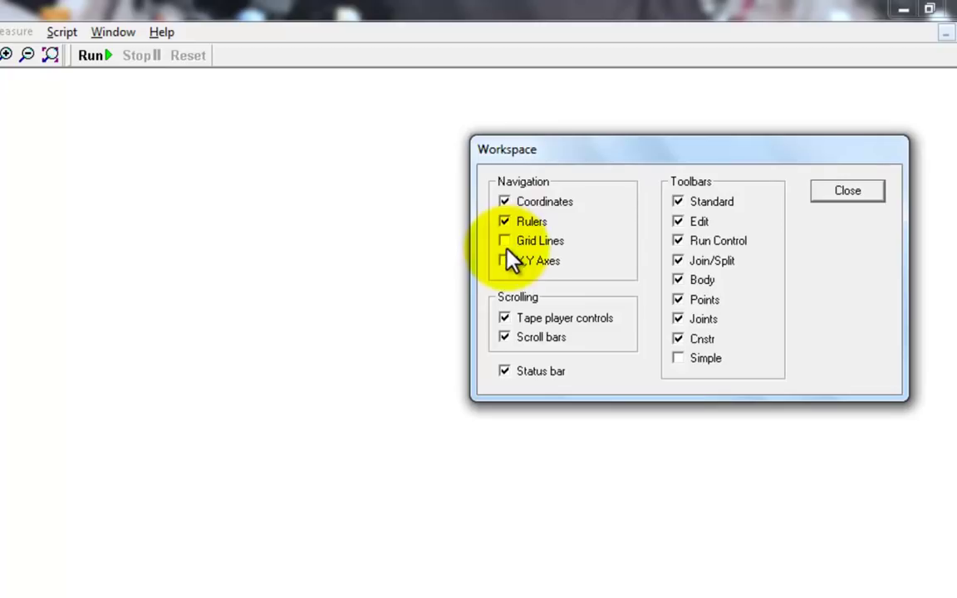
click(505, 222)
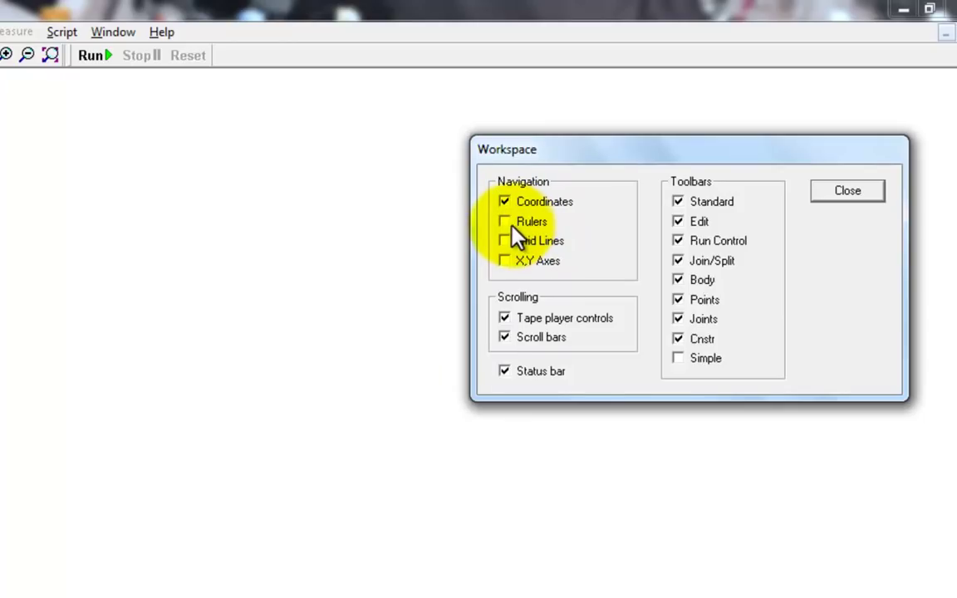
click(505, 222)
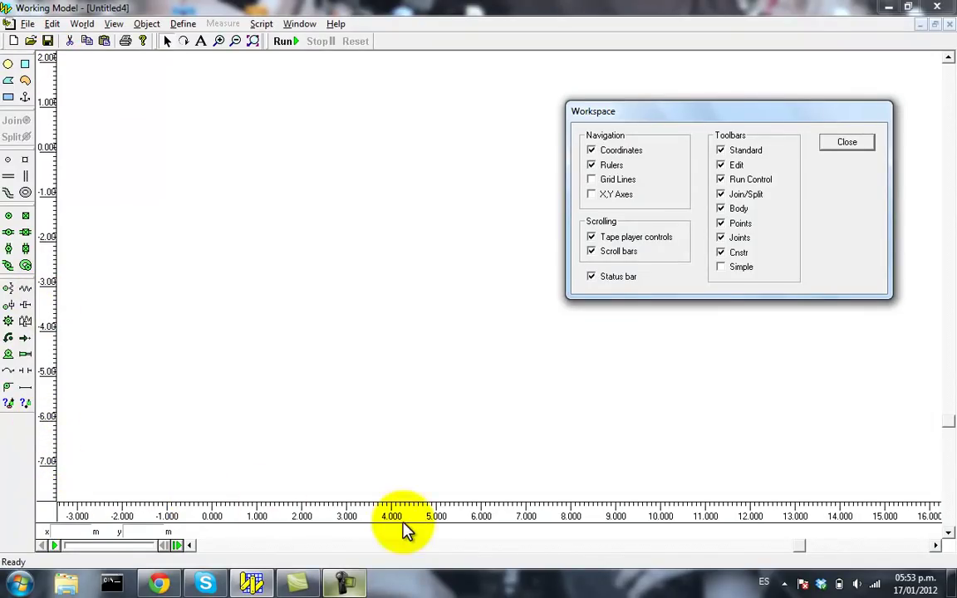
click(593, 180)
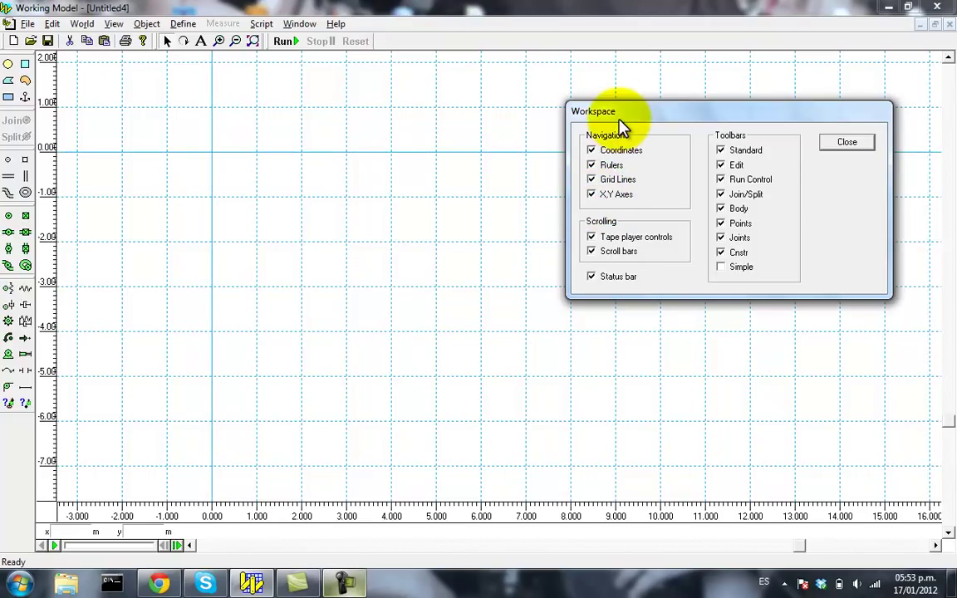
drag(619, 116, 427, 105)
click(402, 182)
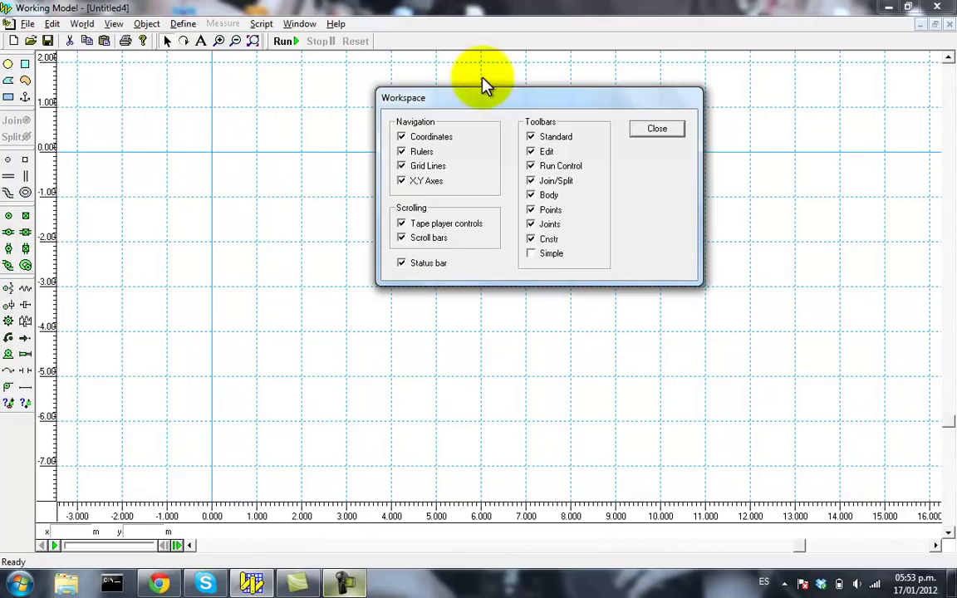
click(658, 129)
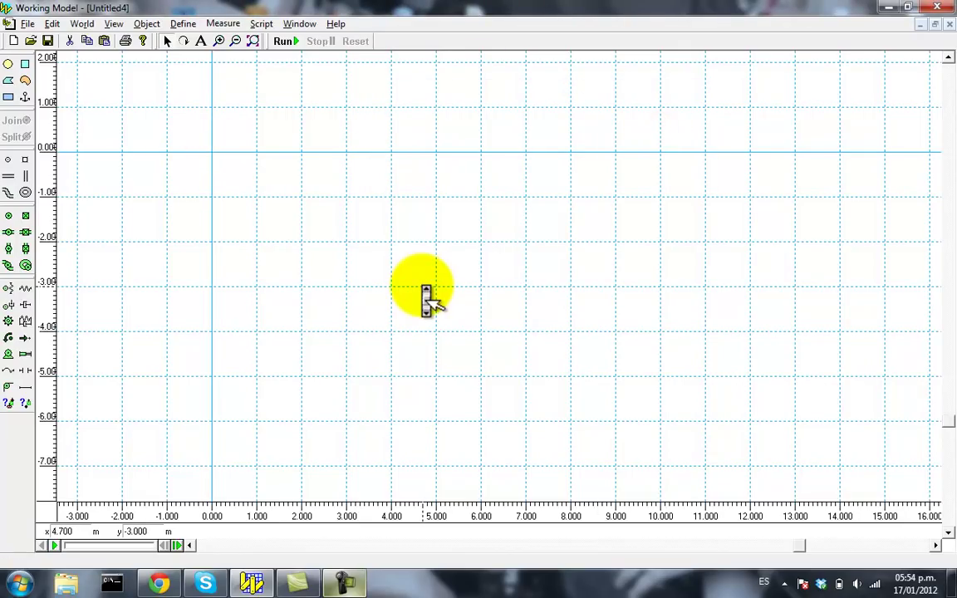
Draw a rectangle 4 m wide and 3 m high, from corner (-2, 2) to corner (2, -1)
click(948, 59)
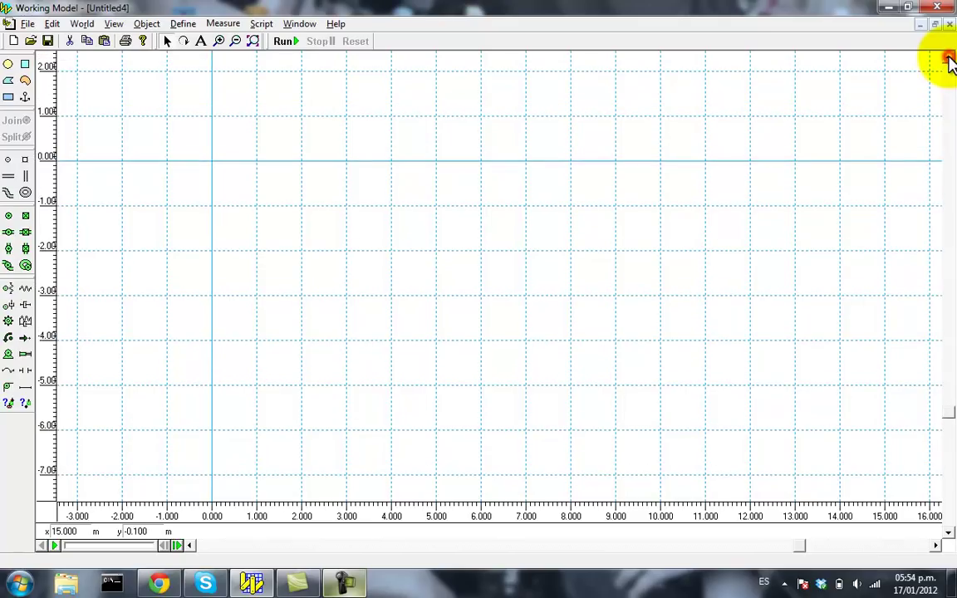
click(948, 59)
click(948, 58)
click(948, 58)
click(948, 58)
drag(796, 547, 578, 546)
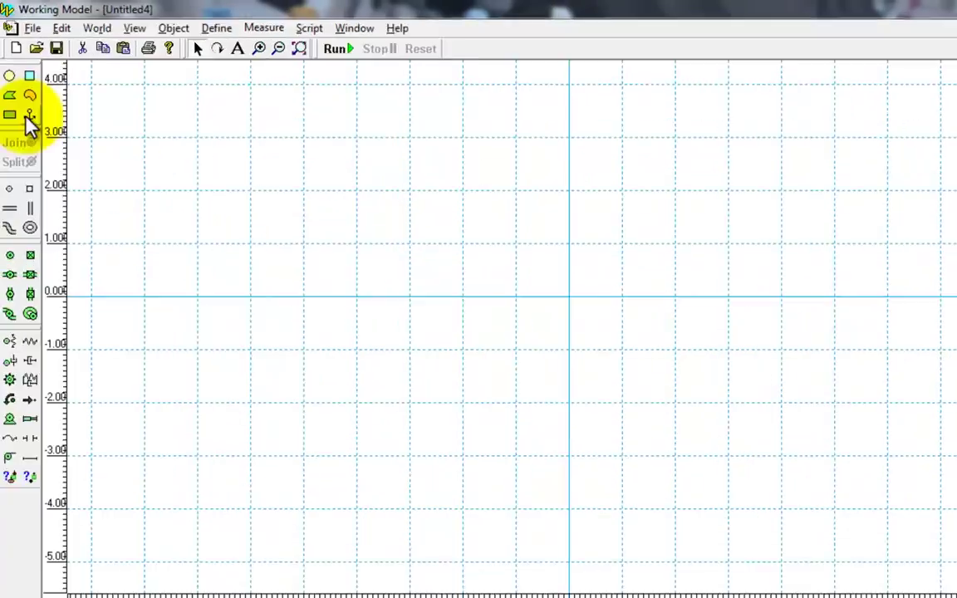
click(13, 153)
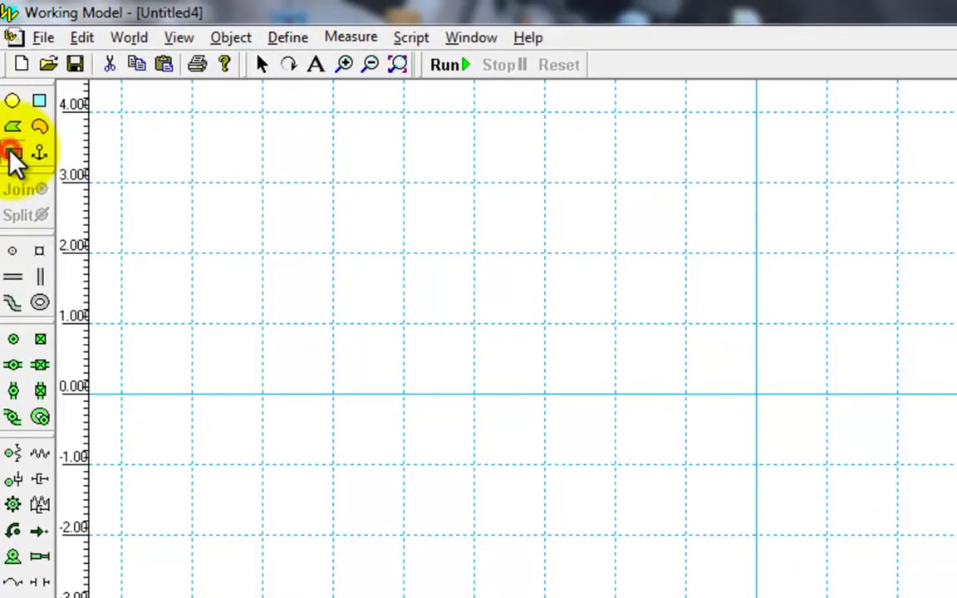
drag(615, 253, 831, 467)
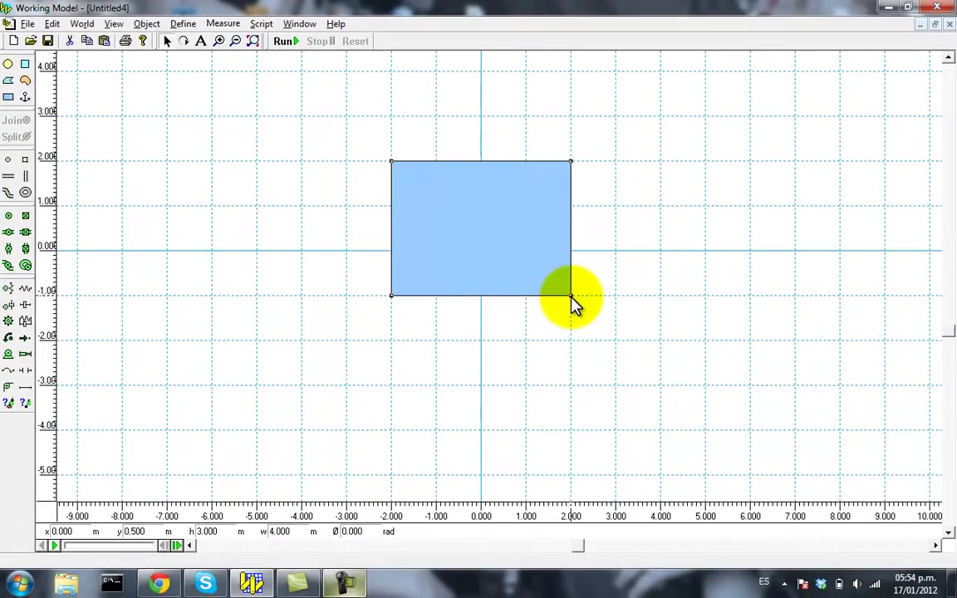
click(401, 126)
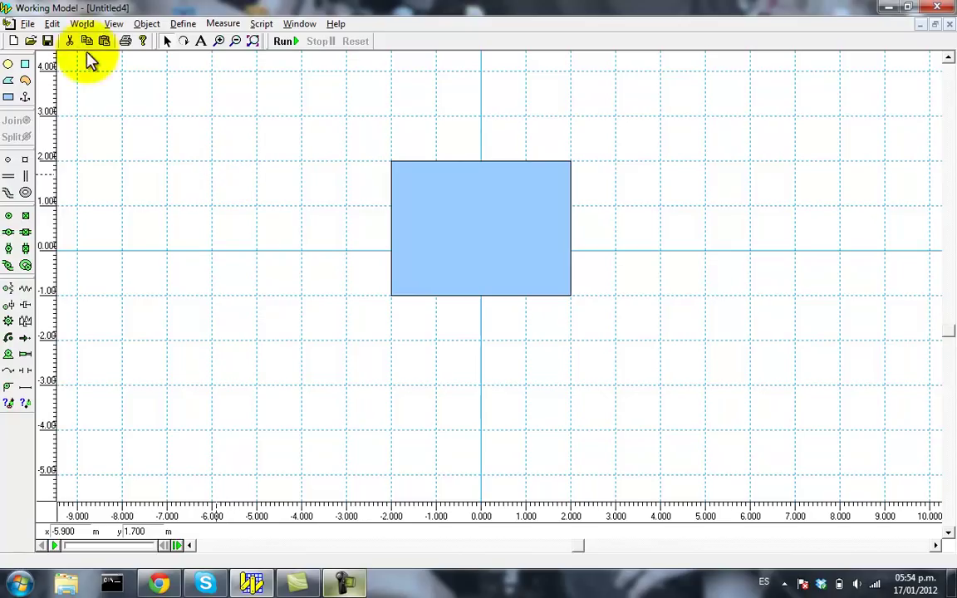
Examine the world's gravity type and acceleration value, and accept the settings as they are
click(82, 23)
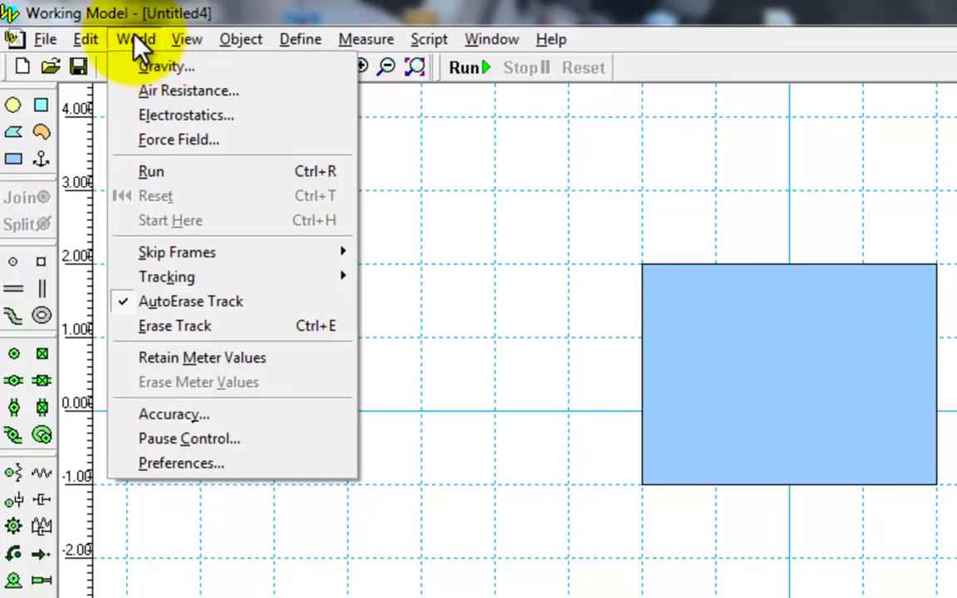
click(133, 36)
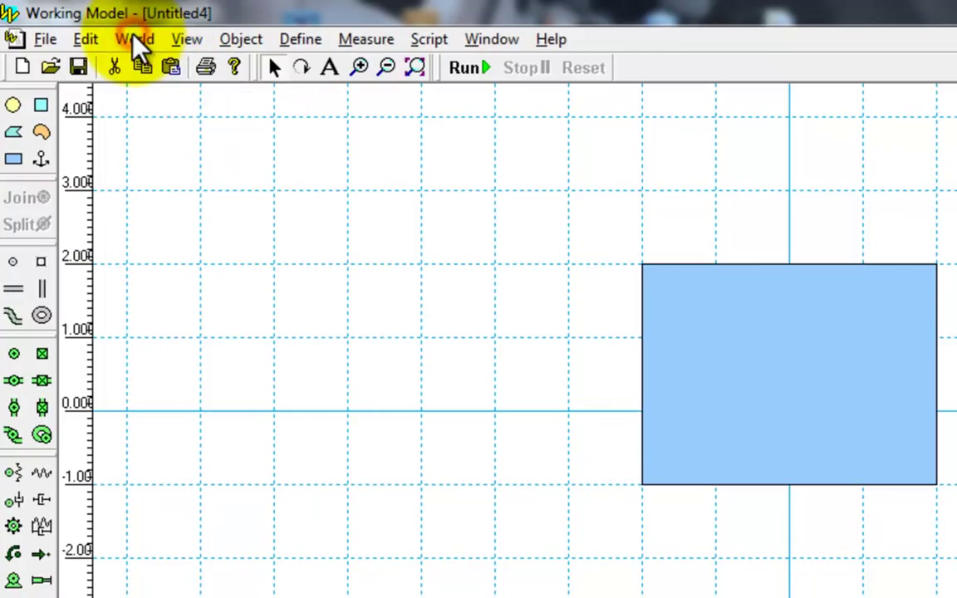
click(129, 40)
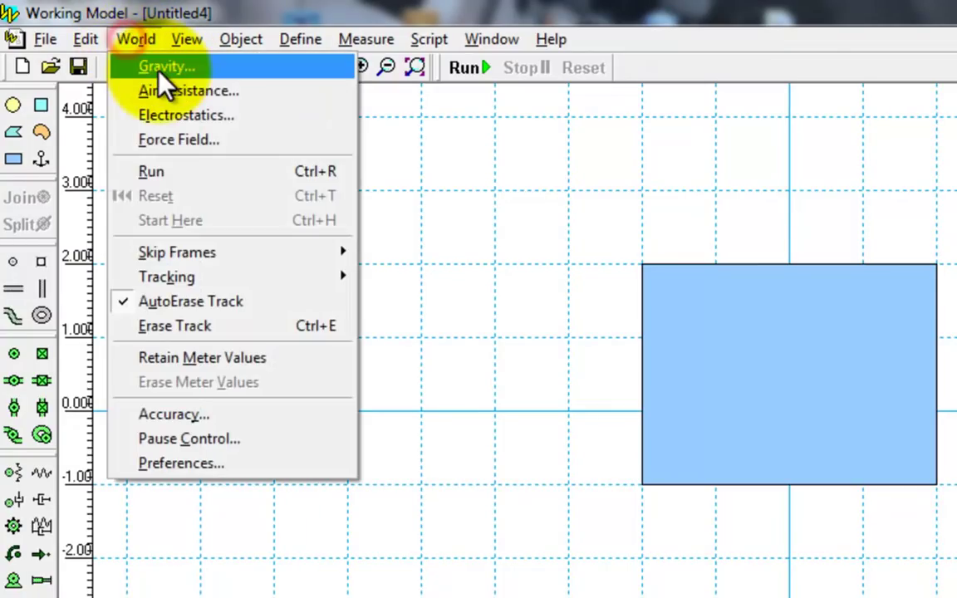
click(185, 68)
drag(167, 117, 312, 134)
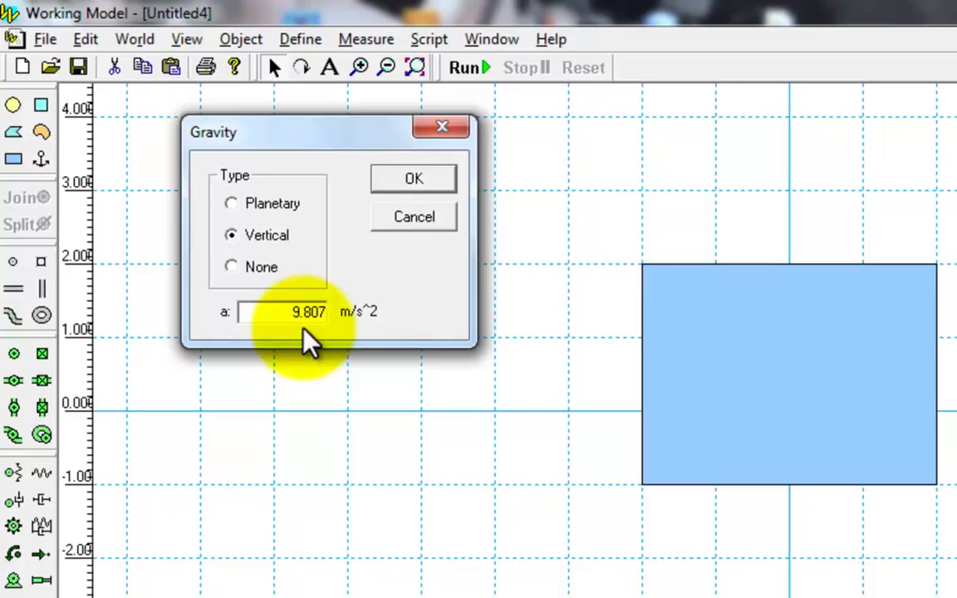
click(413, 178)
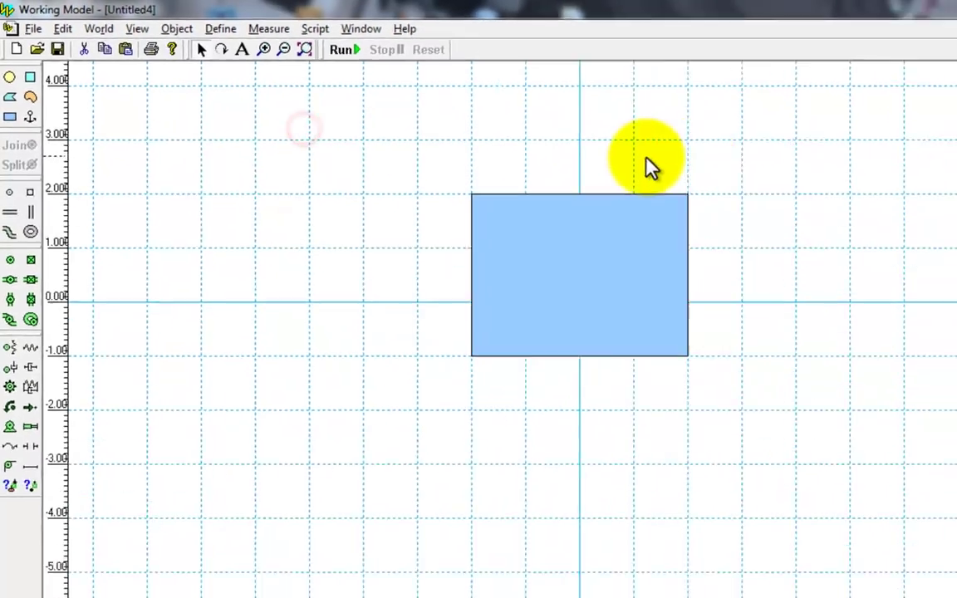
click(700, 168)
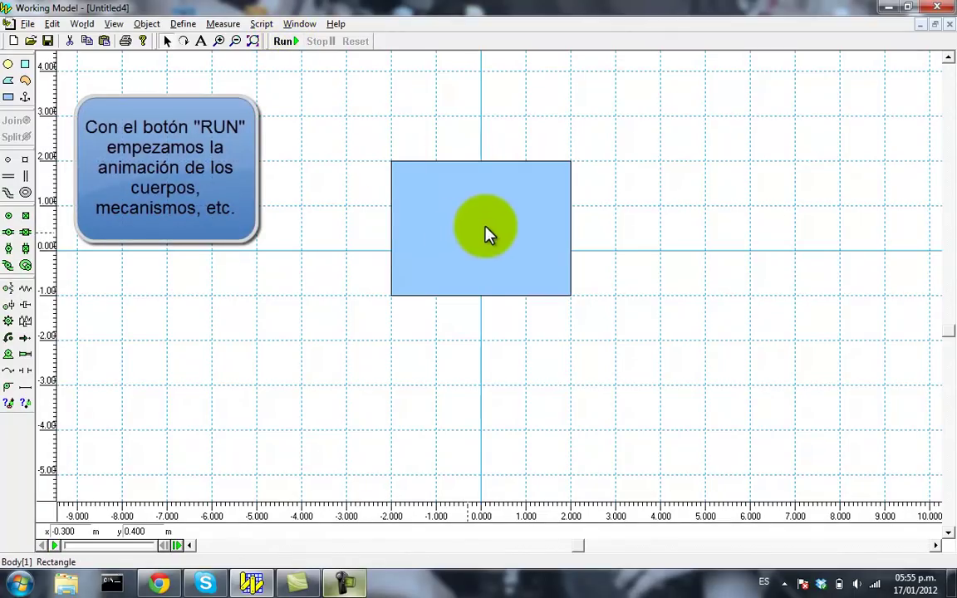
click(412, 129)
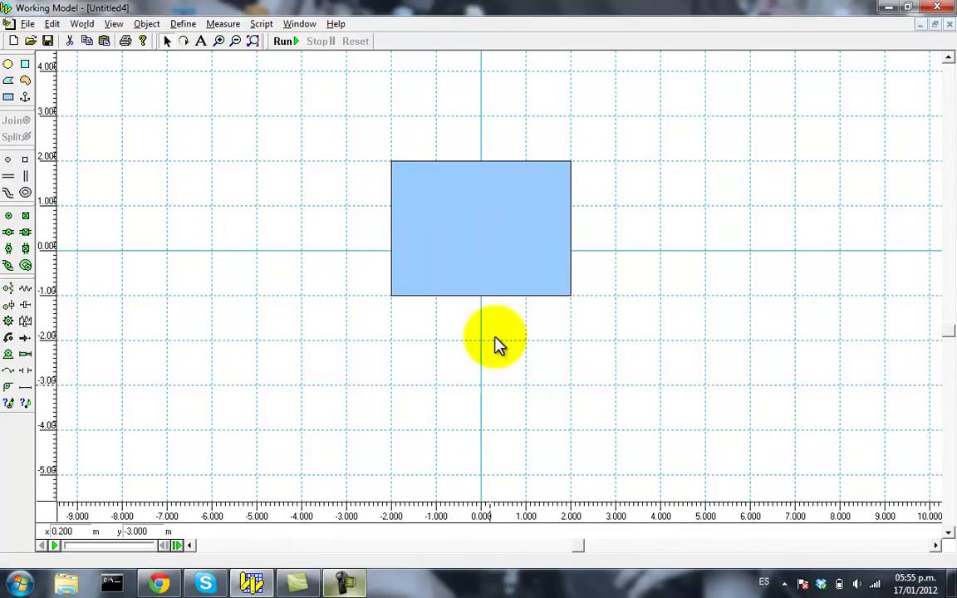
Run the simulation to see how gravity acts on the rectangle, stop it and reset it
click(288, 46)
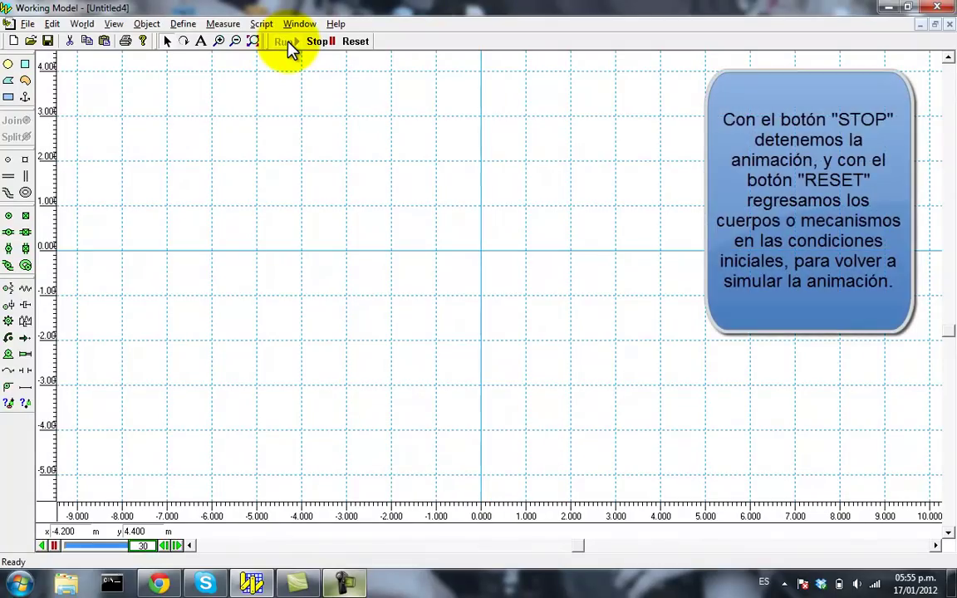
click(321, 42)
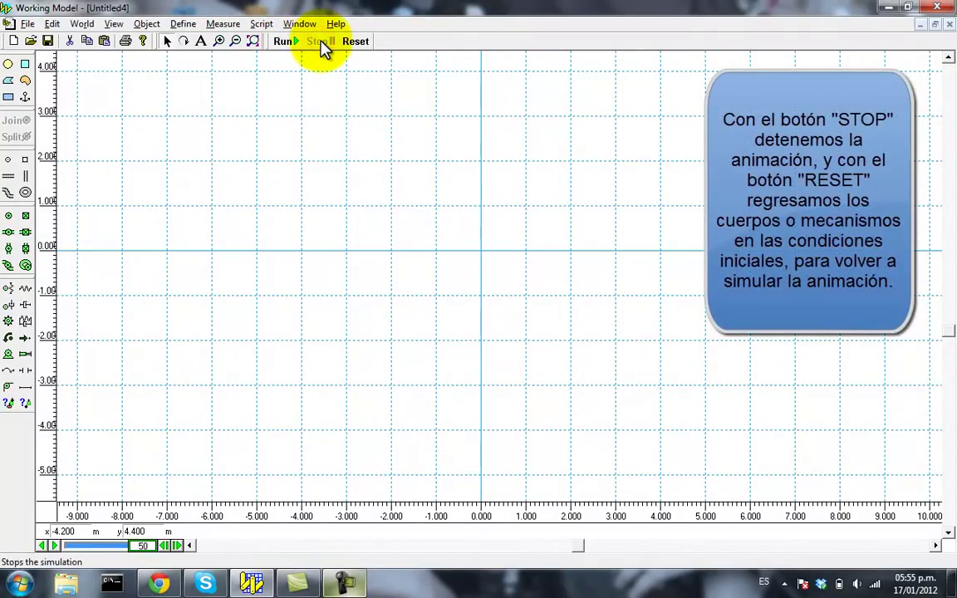
click(350, 41)
Move the rectangle up and to the left so its centre lies at about x -6.9 m, y 2.4 m
drag(473, 191, 186, 154)
click(430, 175)
click(368, 205)
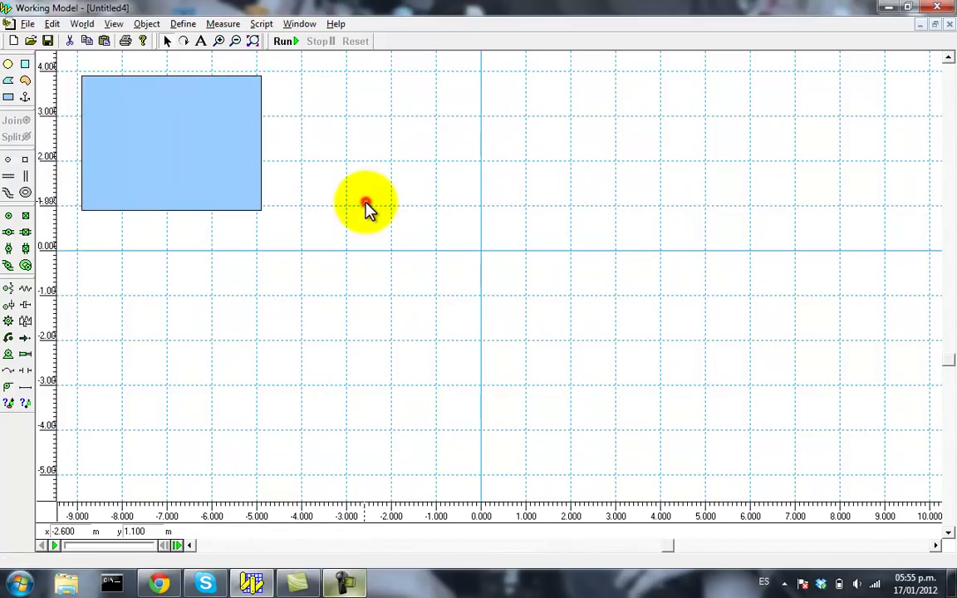
Simulate the rectangle's fall from its new position, stop the simulation and reset it
click(286, 44)
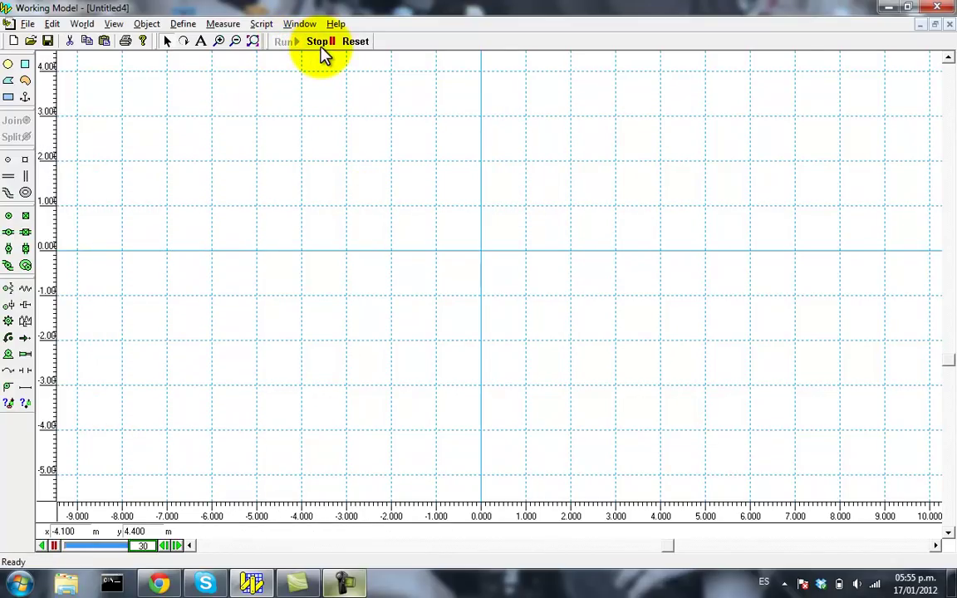
click(323, 45)
click(355, 43)
Move the rectangle near the Y axis so its centre lies at about x 0.1 m, y 1.8 m
drag(180, 113, 493, 149)
click(333, 201)
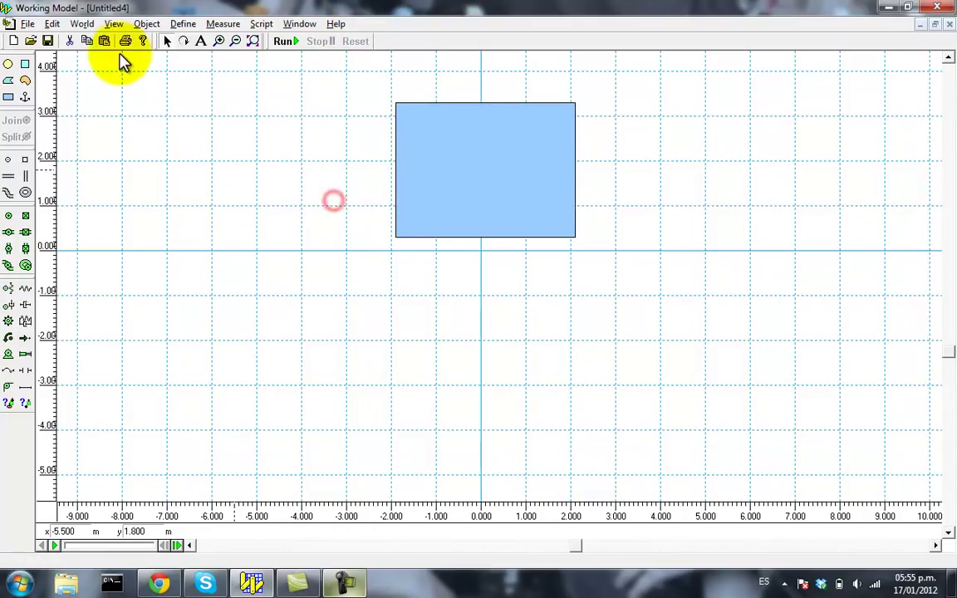
Set the world's gravity type to None
click(82, 23)
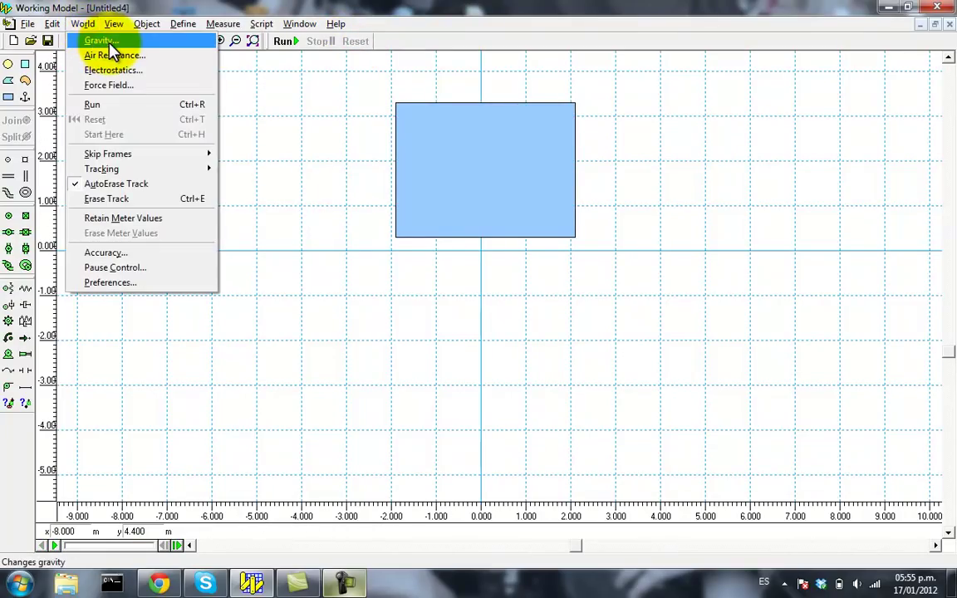
click(102, 39)
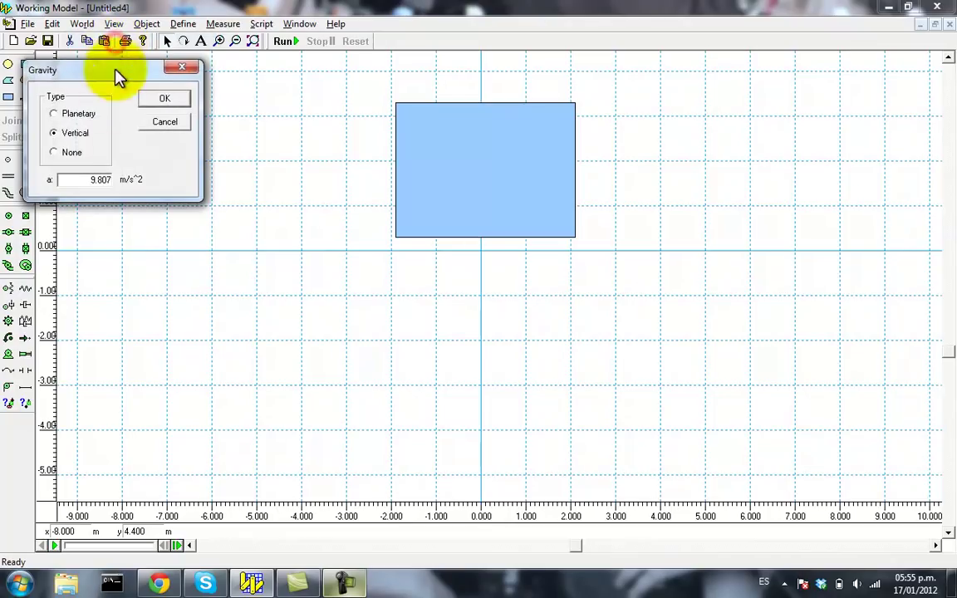
click(55, 152)
click(156, 99)
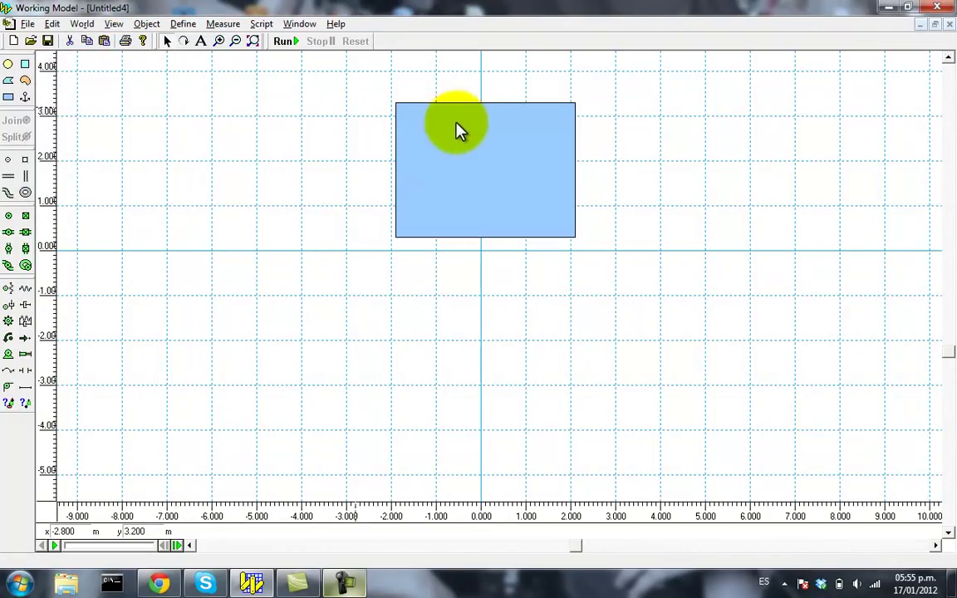
Move the rectangle down so its centre lies at about y 0.1 m, and simulate it without gravity, stopping and resetting the run
drag(470, 122, 470, 207)
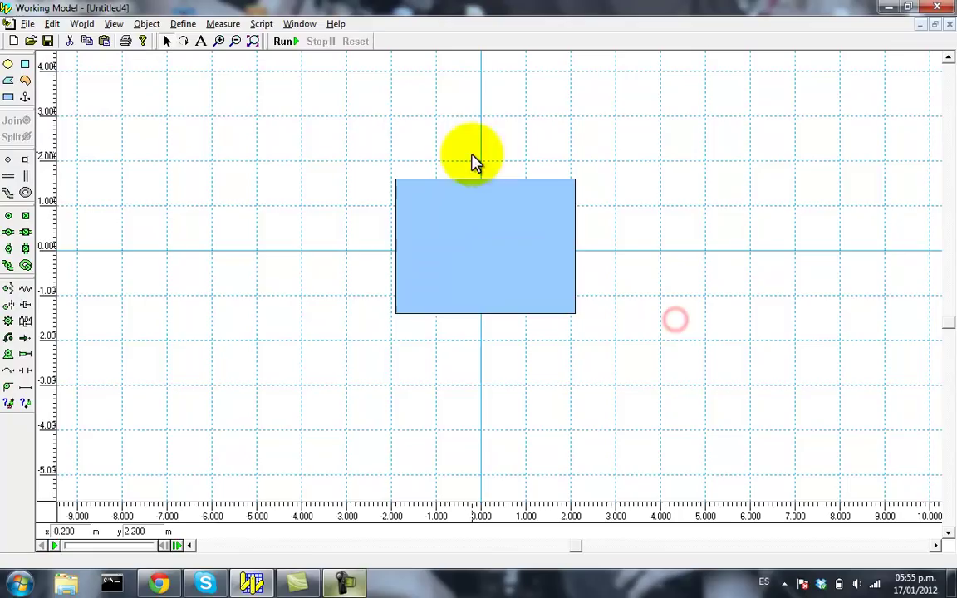
click(284, 44)
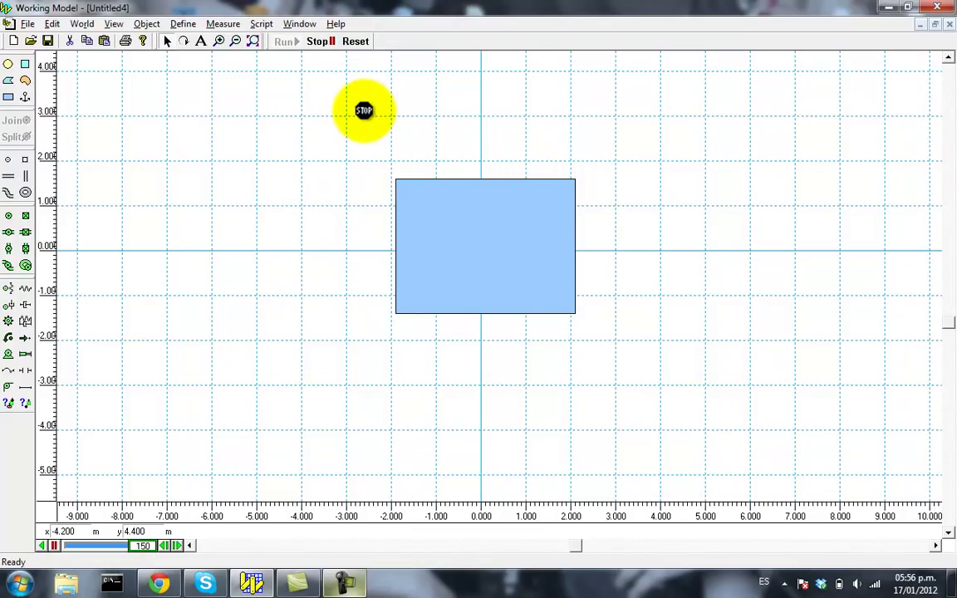
click(322, 42)
click(356, 42)
Move the rectangle back up so its centre lies at about x 0.2 m, y 2.3 m
drag(495, 236, 503, 153)
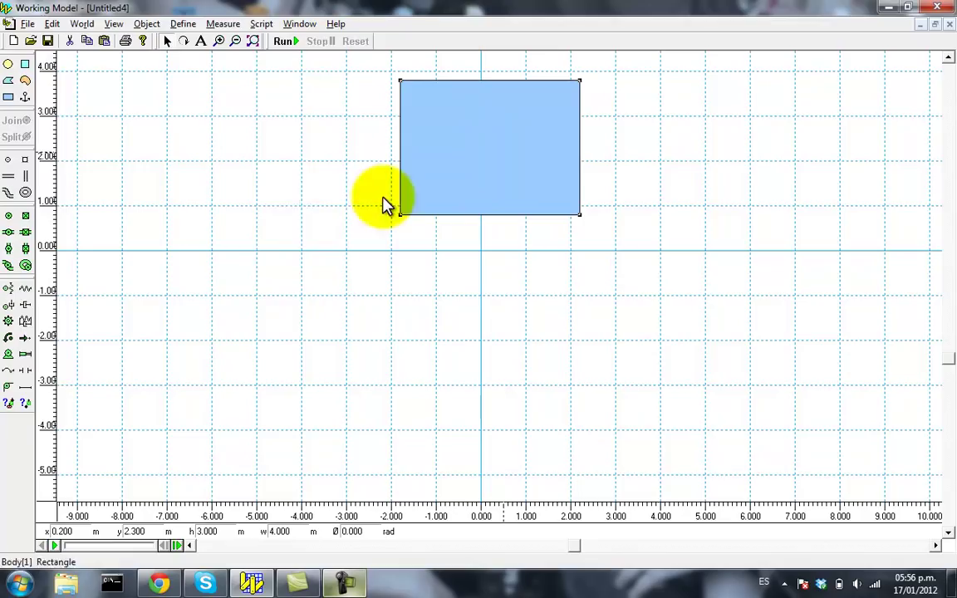
click(291, 207)
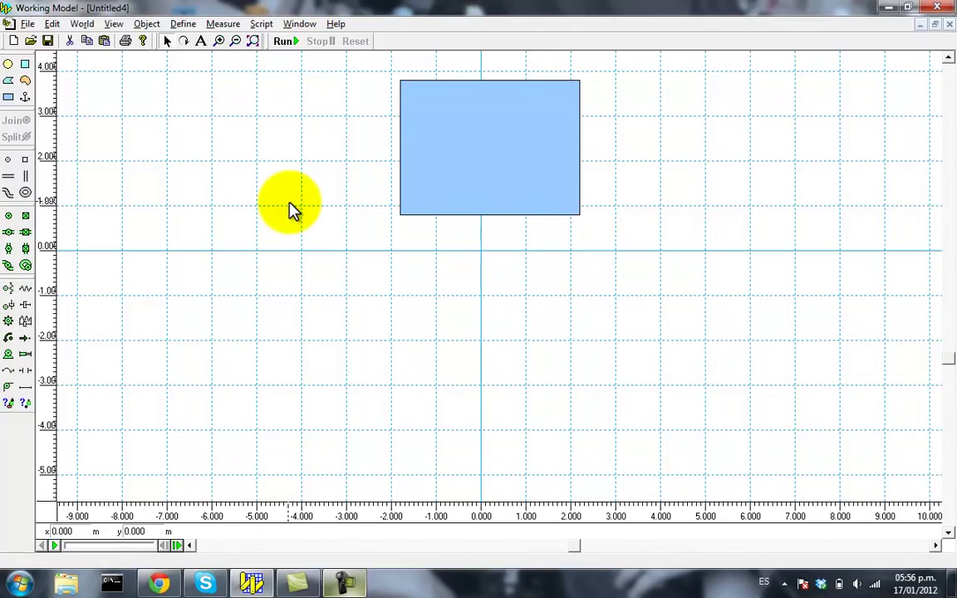
Set the world's gravity type to Vertical
click(82, 24)
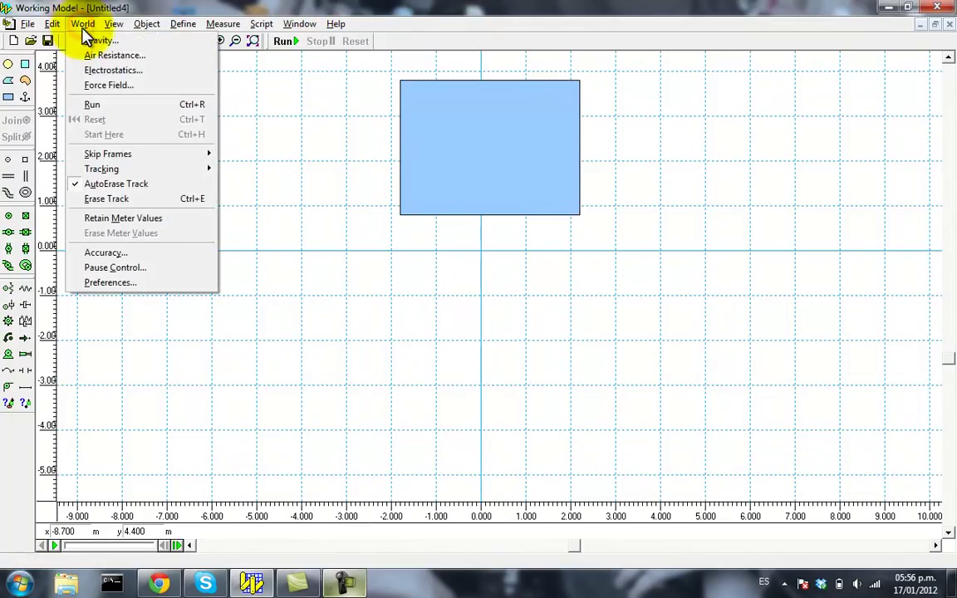
click(85, 39)
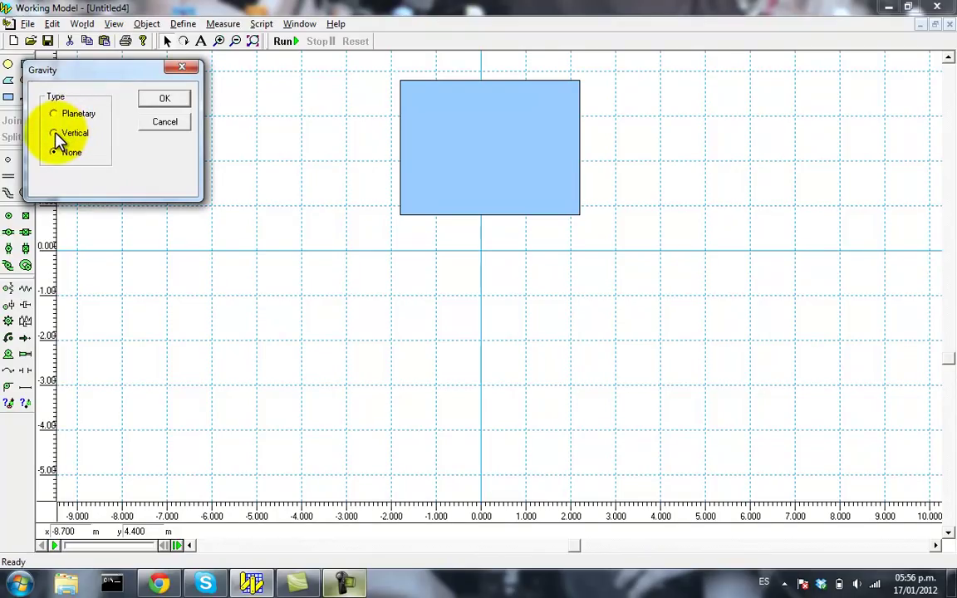
click(55, 134)
drag(80, 71, 131, 87)
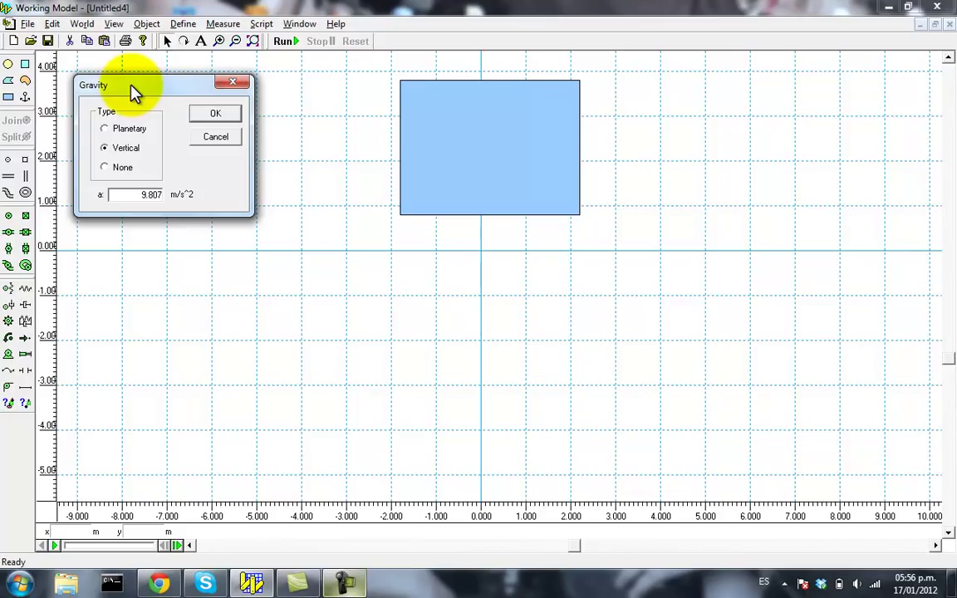
drag(130, 85, 210, 125)
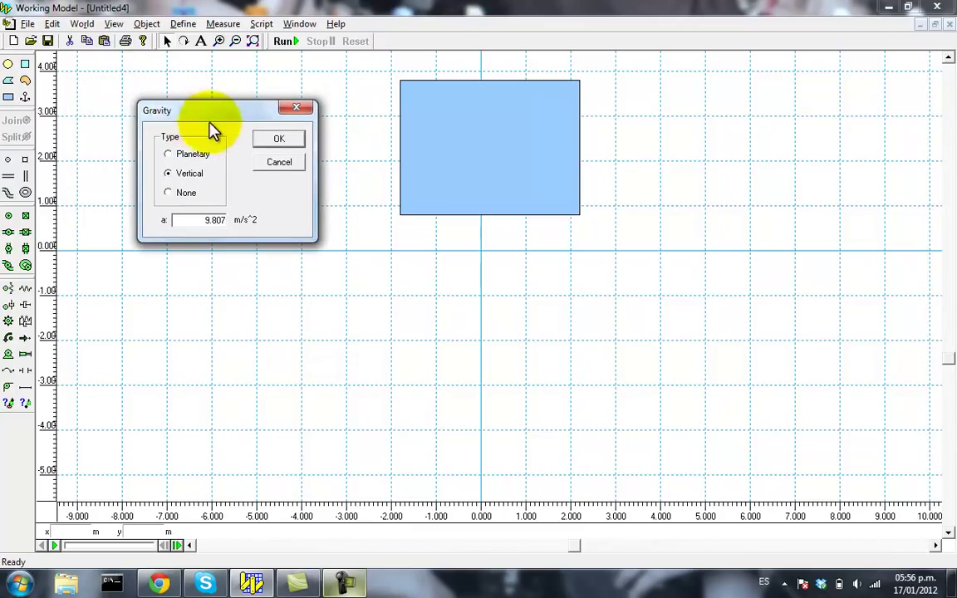
click(279, 141)
Replace the rectangle with a new one 1 m wide and 2 m high, centred at x 2.5 m, y 0 m
click(480, 148)
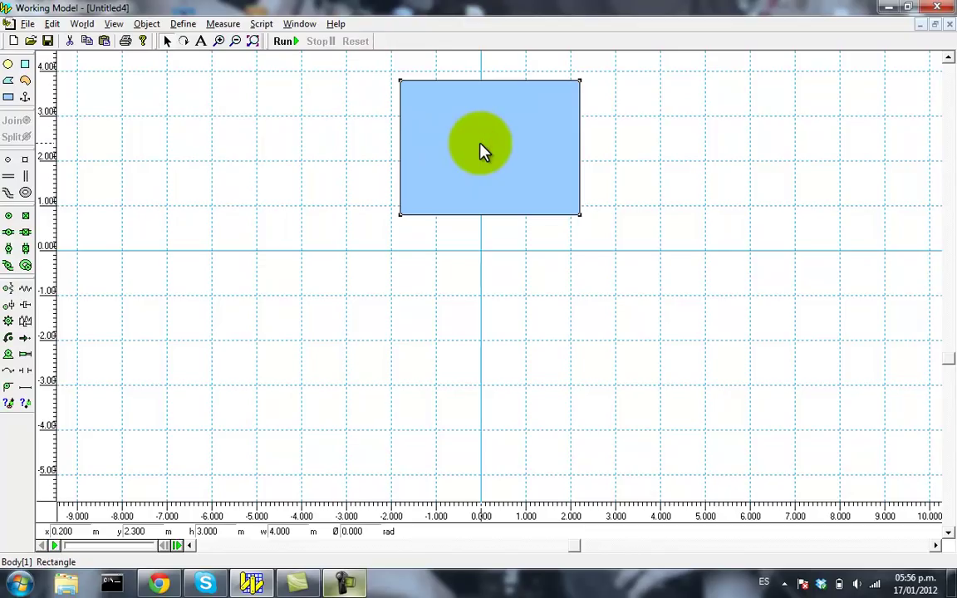
key(Delete)
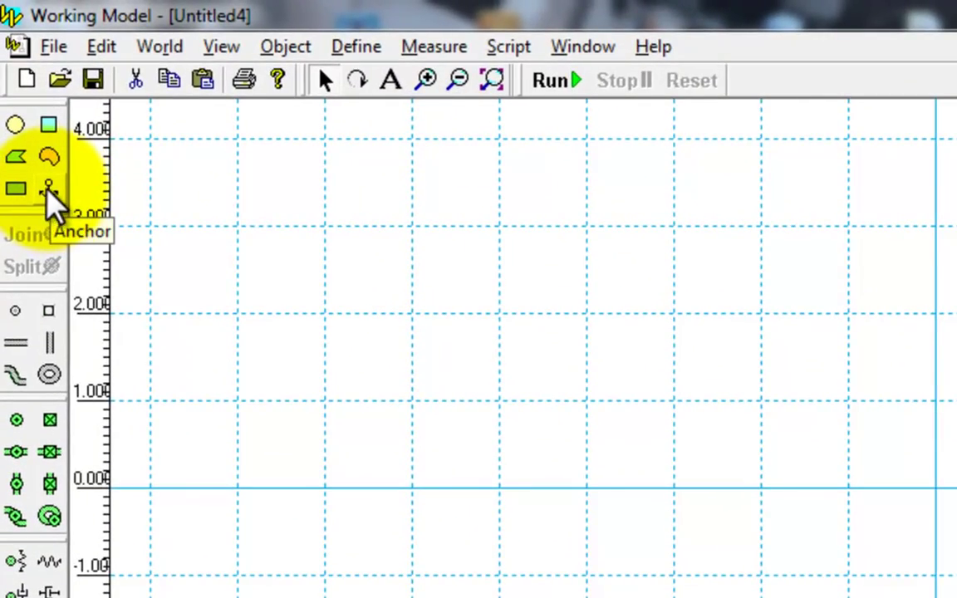
click(16, 190)
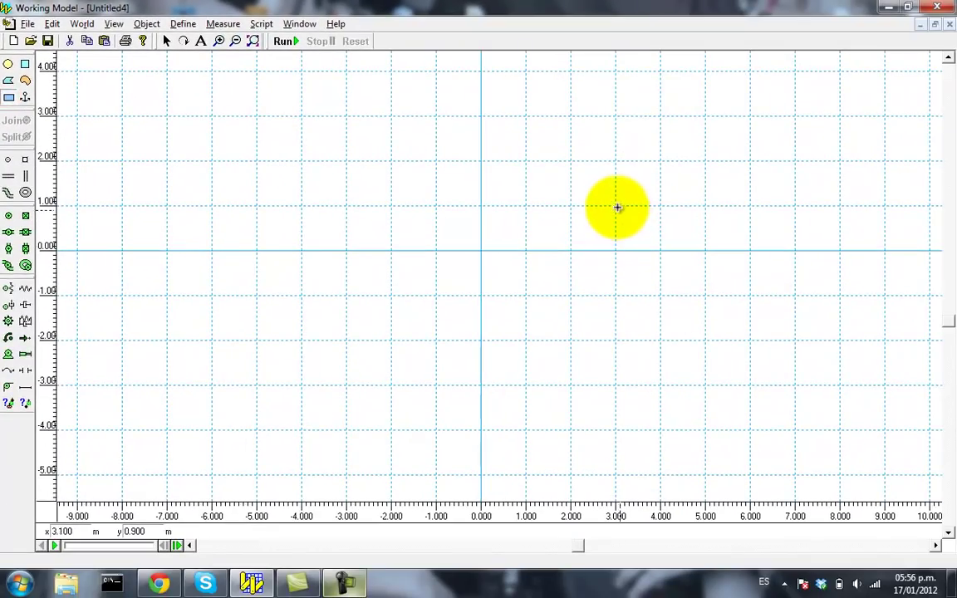
drag(570, 207, 615, 295)
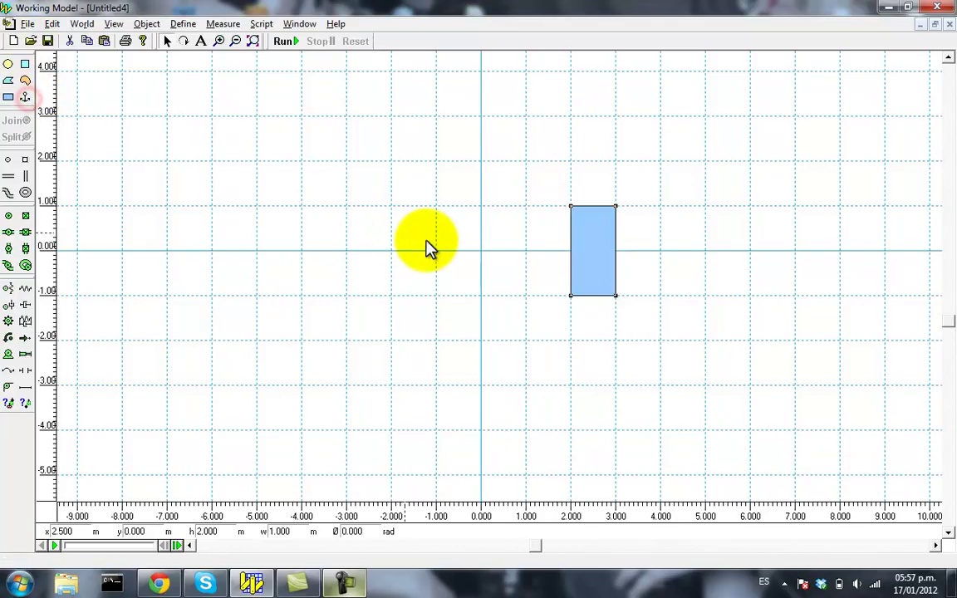
Anchor the new rectangle at its centre
click(26, 98)
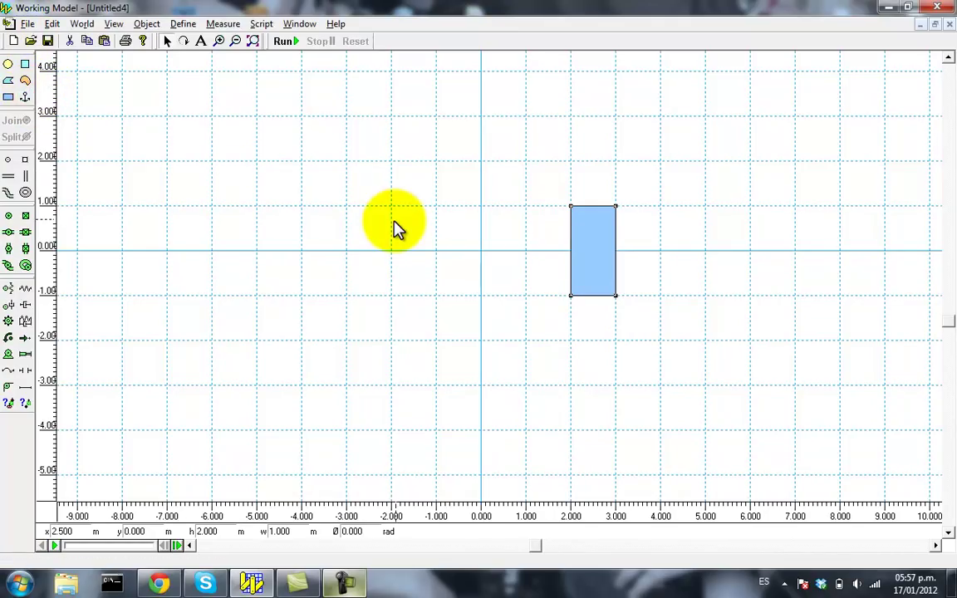
click(27, 98)
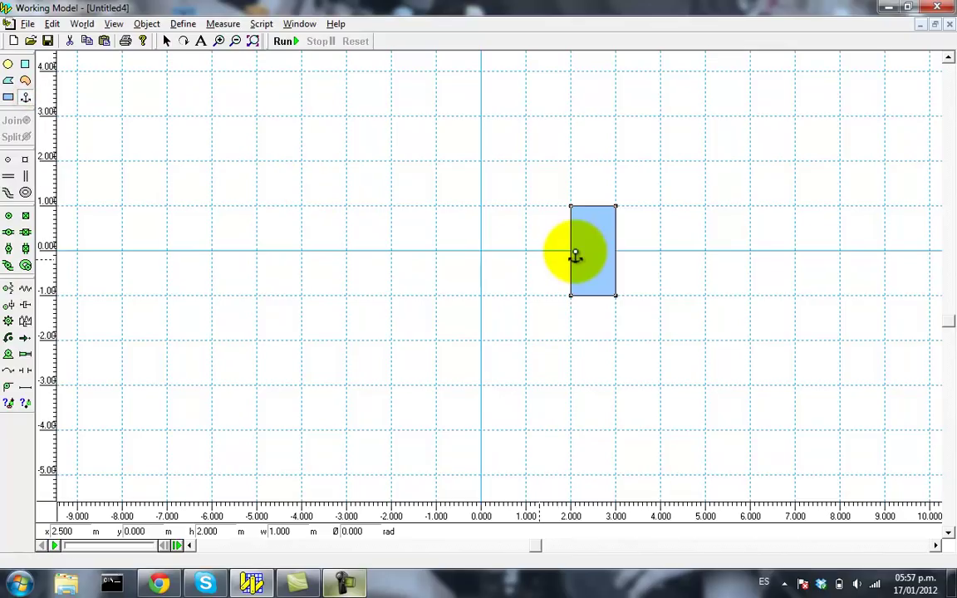
click(593, 251)
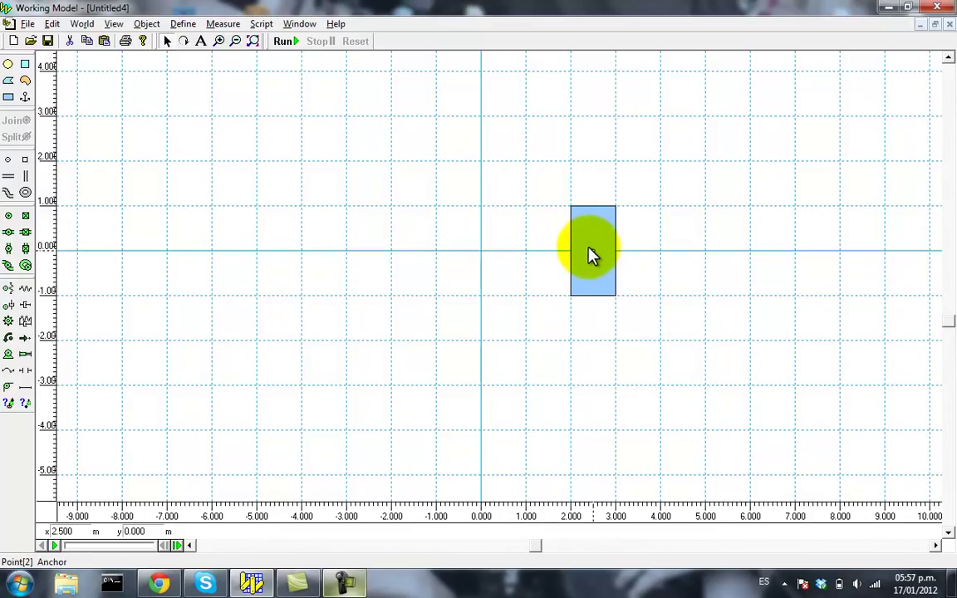
Check the world's gravity settings and keep them as they are
click(82, 23)
click(93, 37)
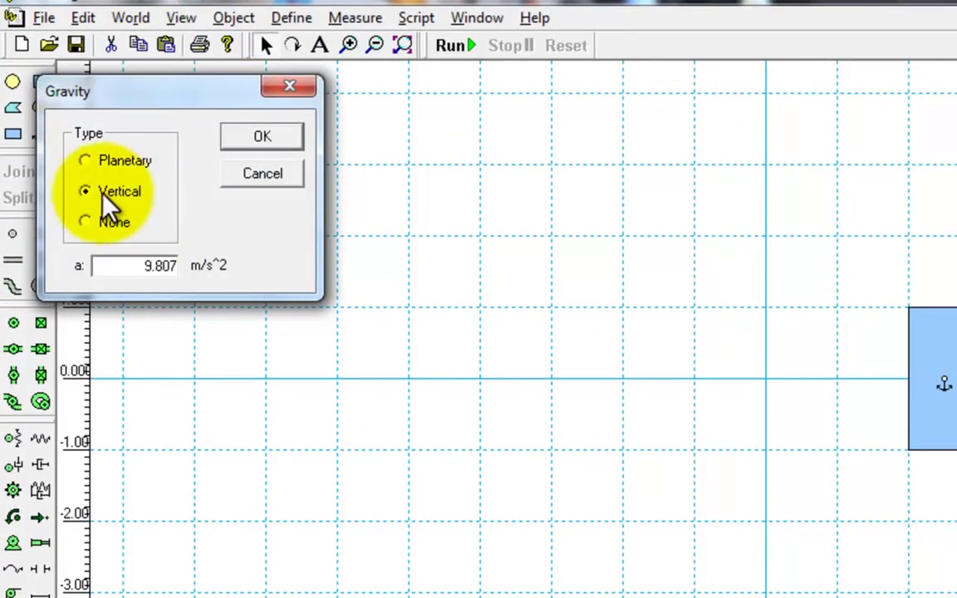
click(263, 136)
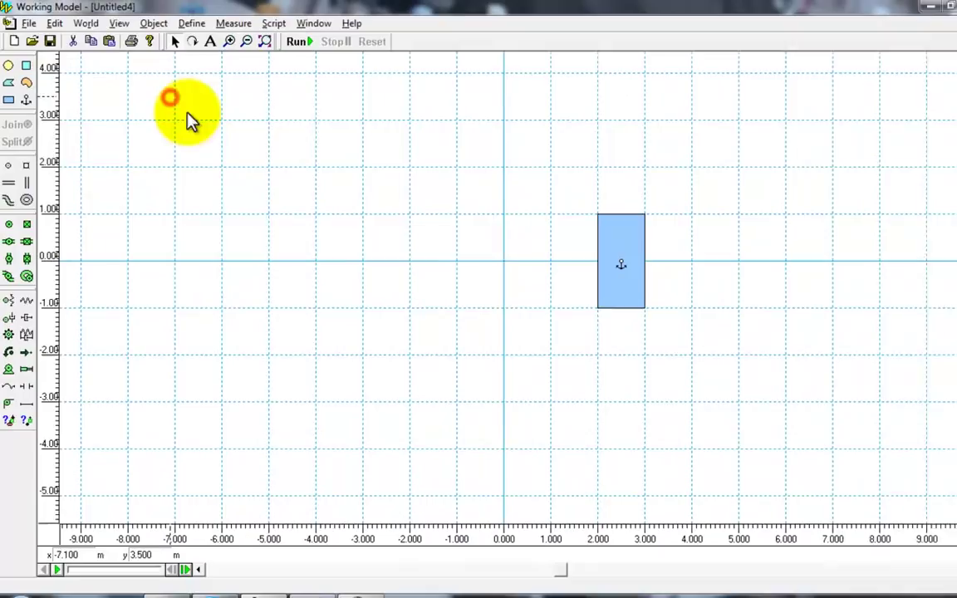
Simulate the anchored rectangle under vertical gravity, stop the simulation and reset it
click(307, 42)
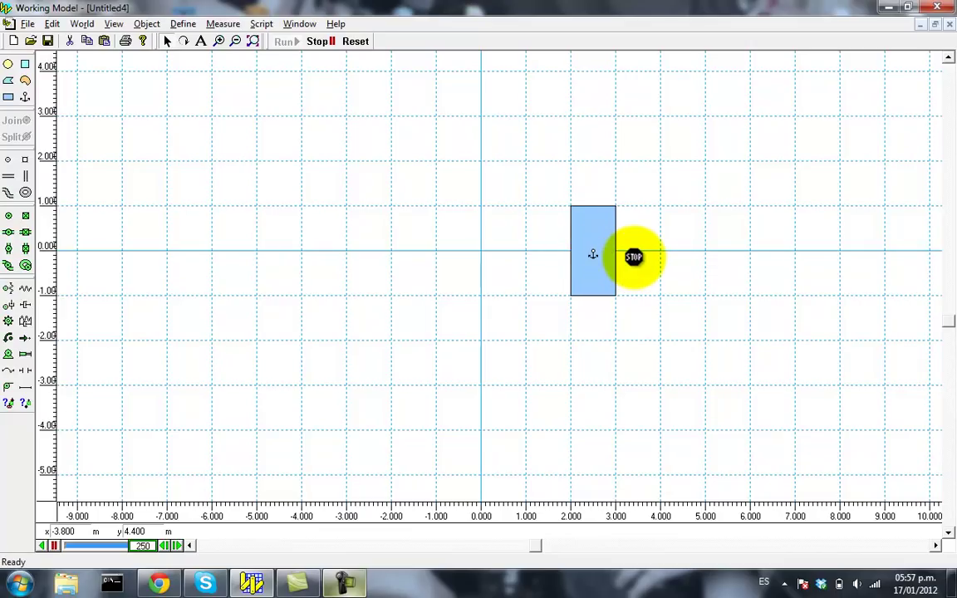
click(316, 41)
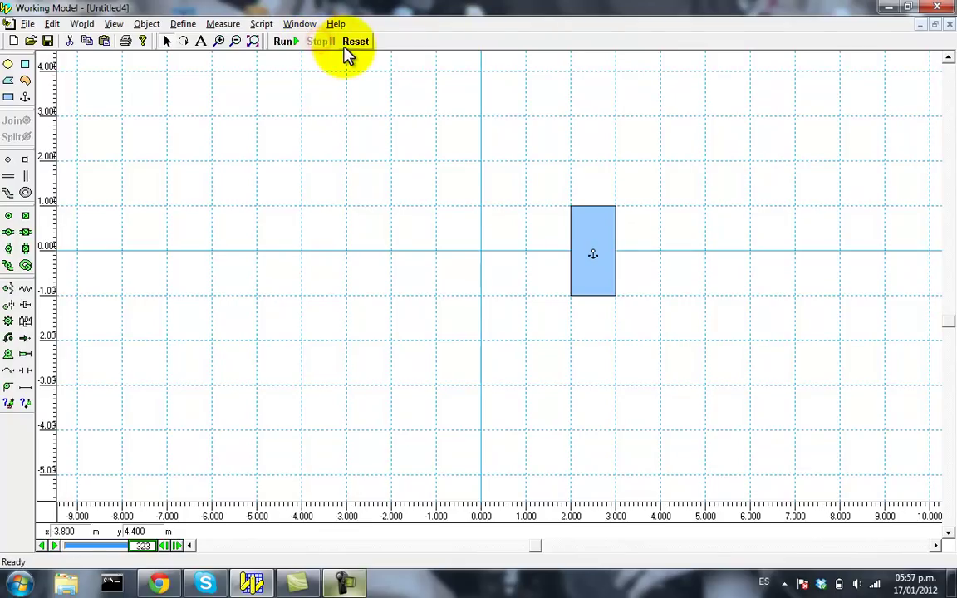
click(354, 41)
Delete the anchored rectangle and draw a horizontal bar 7 m wide and 0.5 m high, starting at x 1 m above the X axis
click(602, 246)
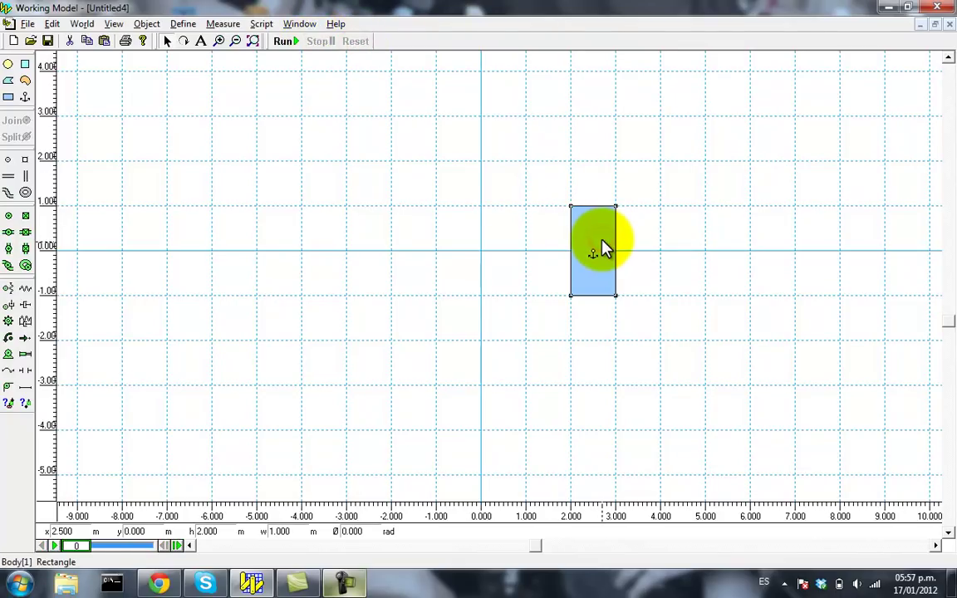
key(Delete)
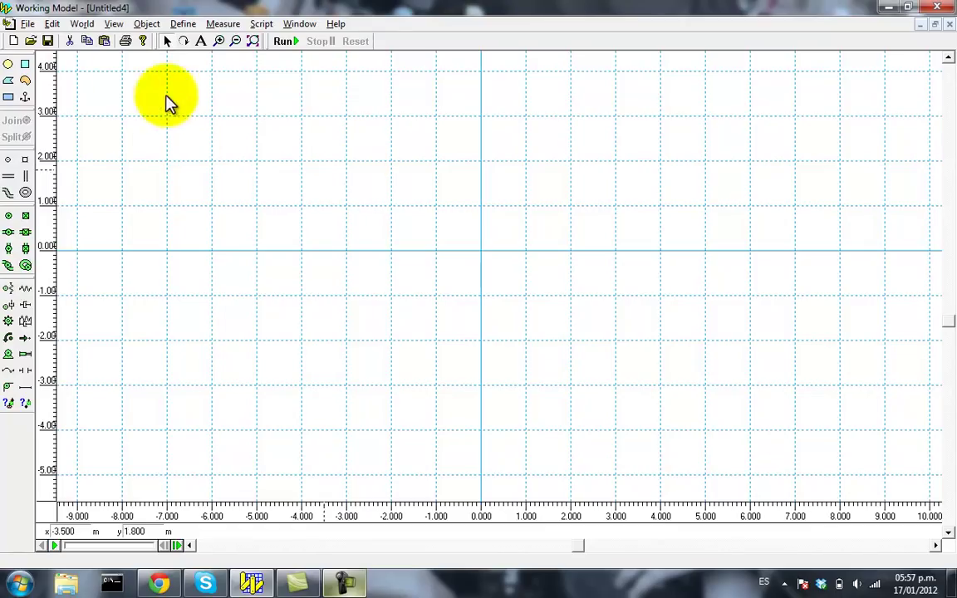
click(9, 98)
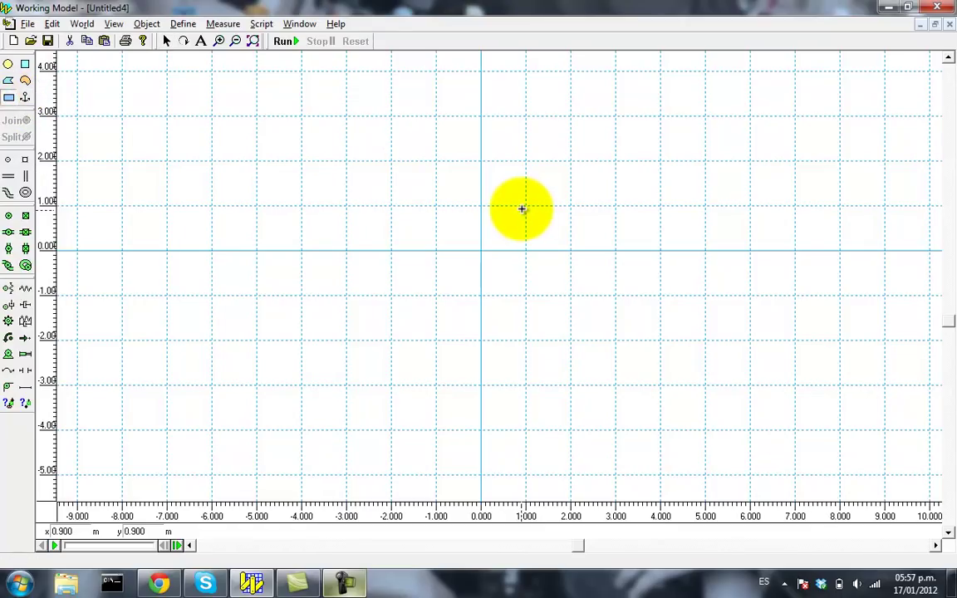
drag(525, 231, 840, 251)
click(23, 64)
click(235, 123)
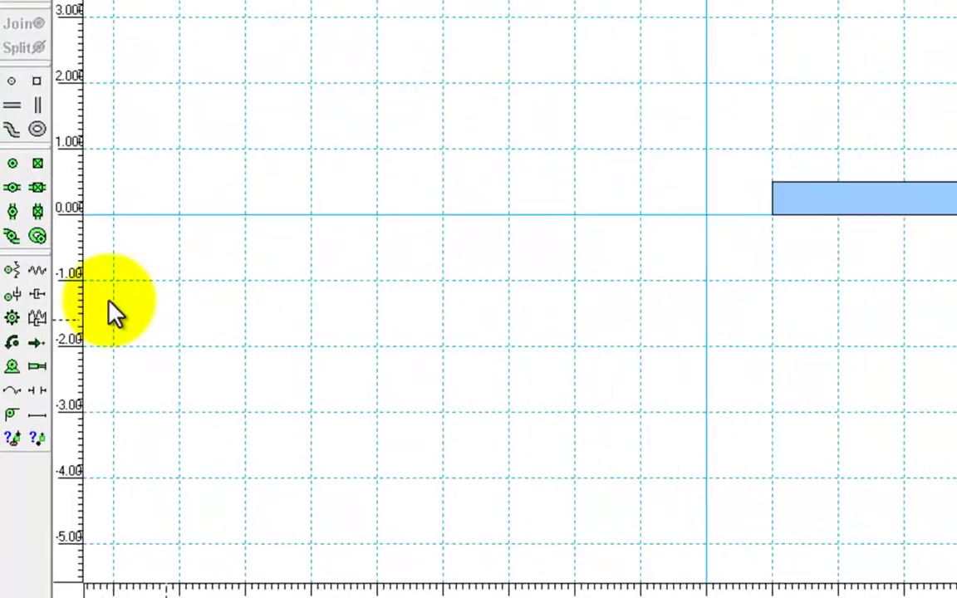
Move the bar so its left end lies on the Y axis, with its centre at about x 3.5 m, y -0.05 m
click(12, 372)
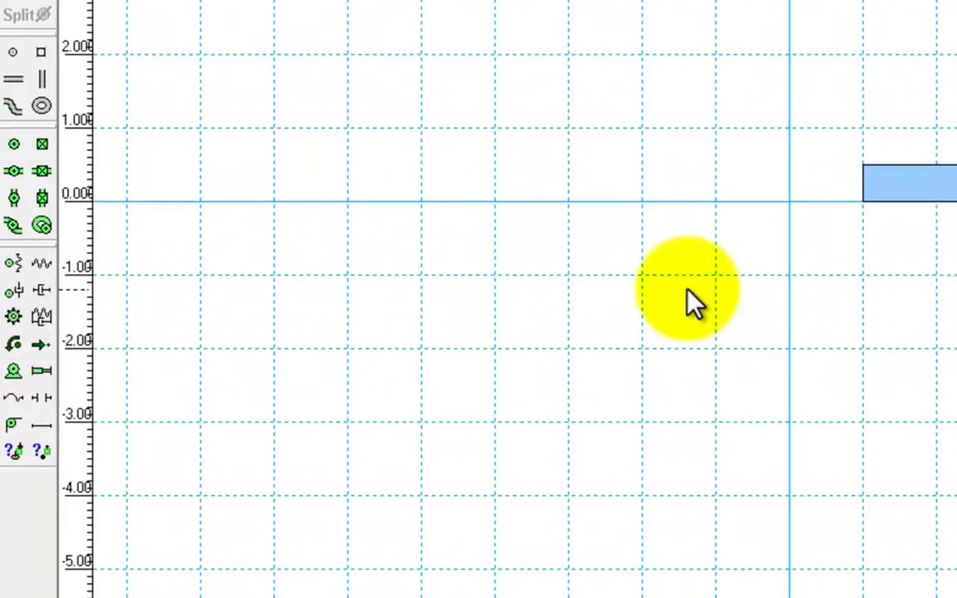
drag(869, 177, 824, 202)
click(745, 291)
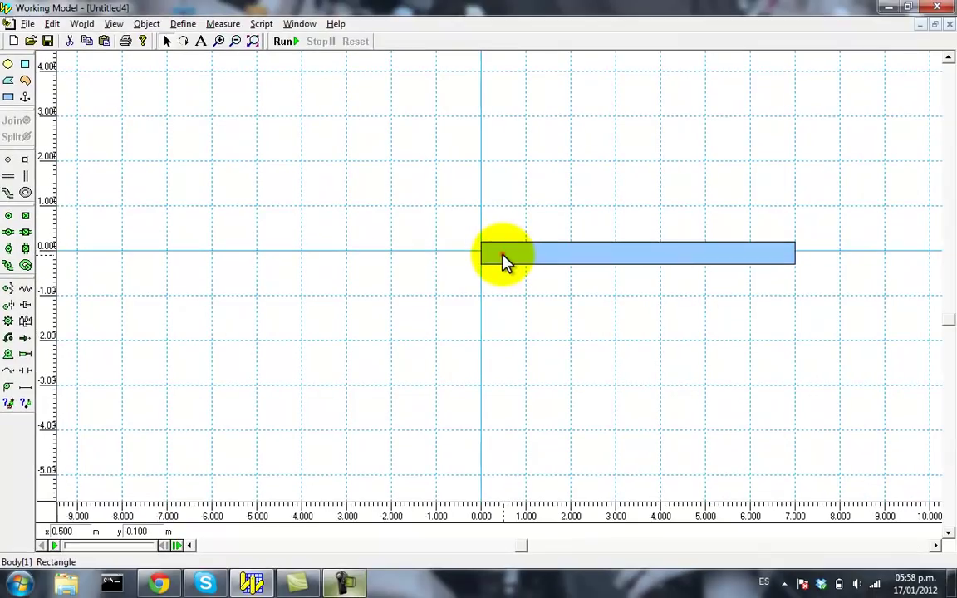
Raise the bar slightly so it is centred on the X axis with the middle of its left end at the origin
click(503, 259)
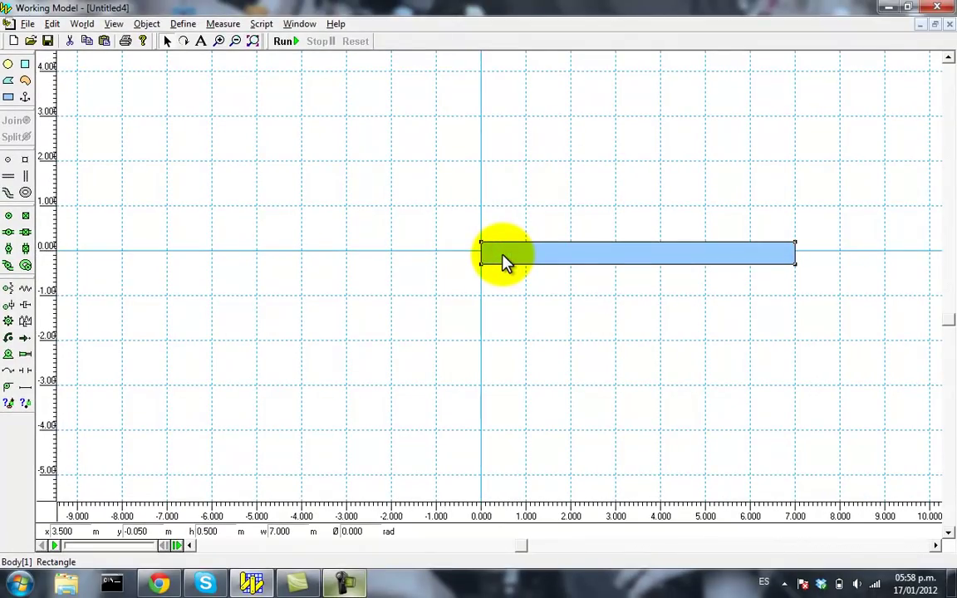
scroll(506, 264, up, 2)
scroll(509, 267, down, 1)
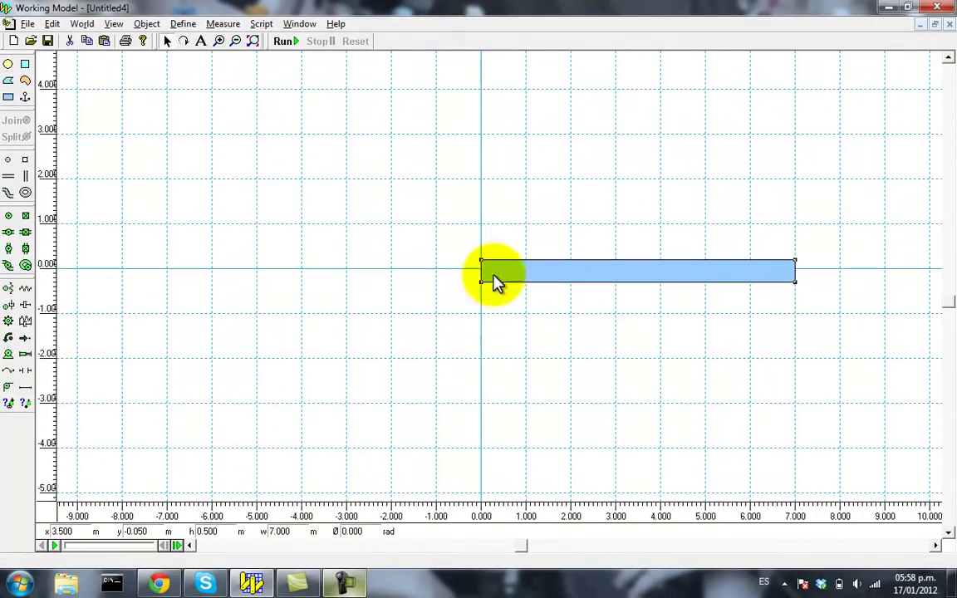
click(219, 40)
click(577, 288)
click(166, 41)
drag(387, 247, 384, 239)
click(235, 300)
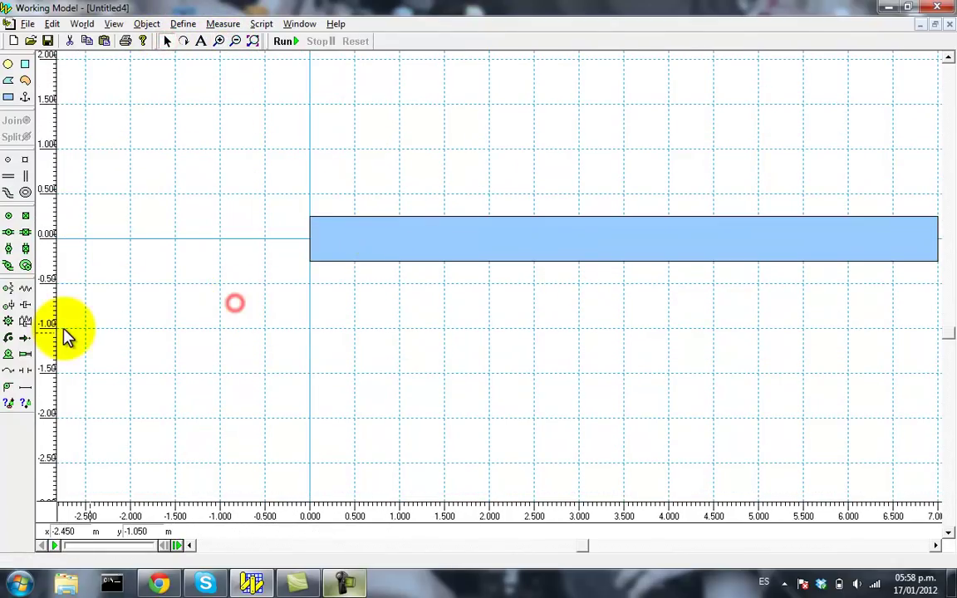
Attach a motor to the middle of the bar's left end at the origin
click(7, 363)
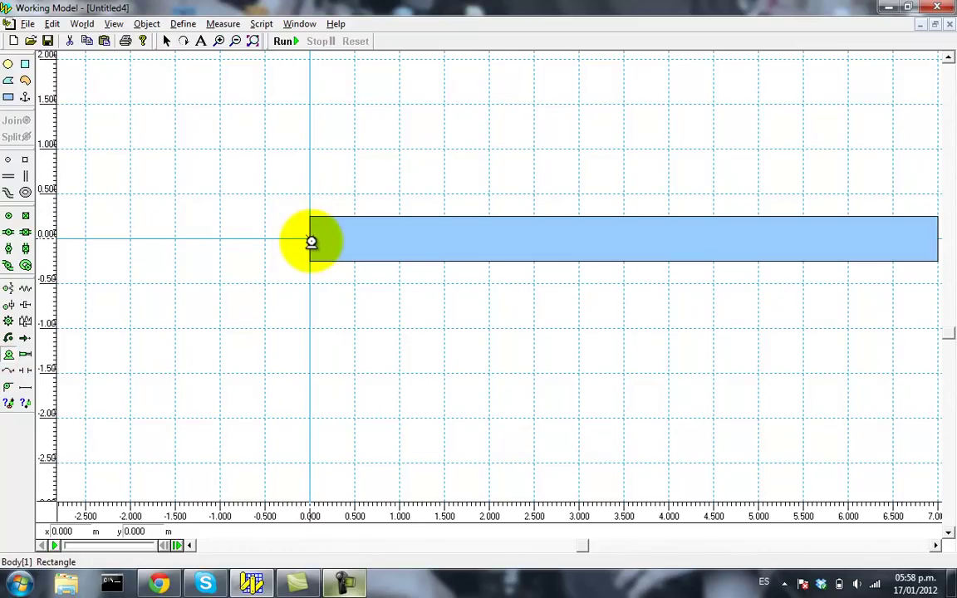
click(310, 239)
click(290, 167)
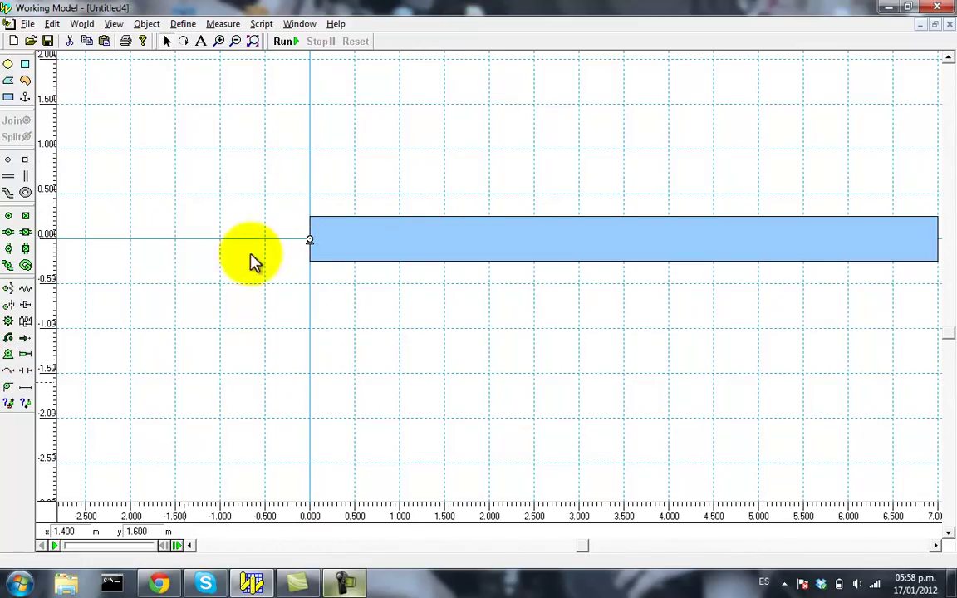
Open the motor's properties and choose Velocity as its type
click(253, 41)
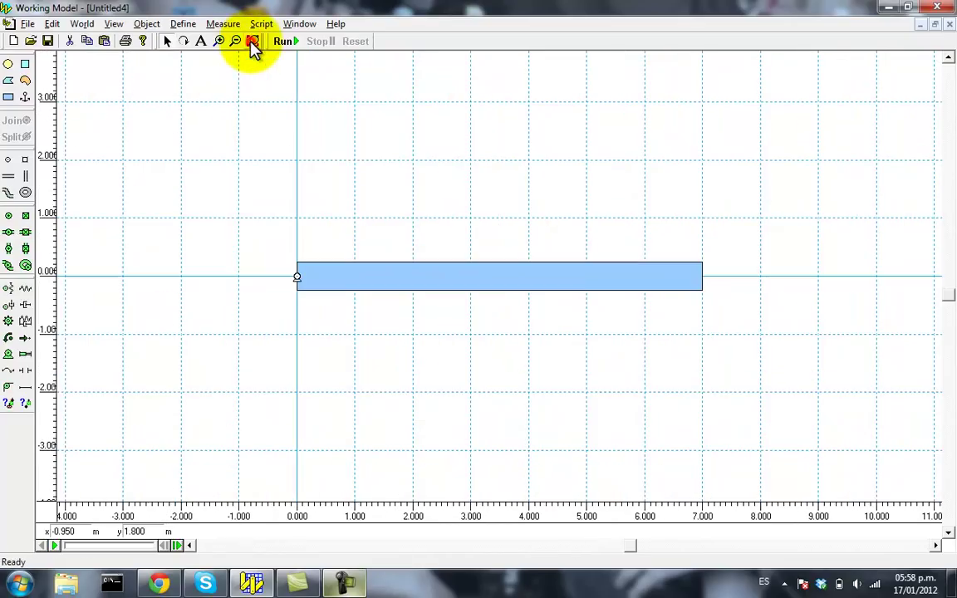
click(377, 214)
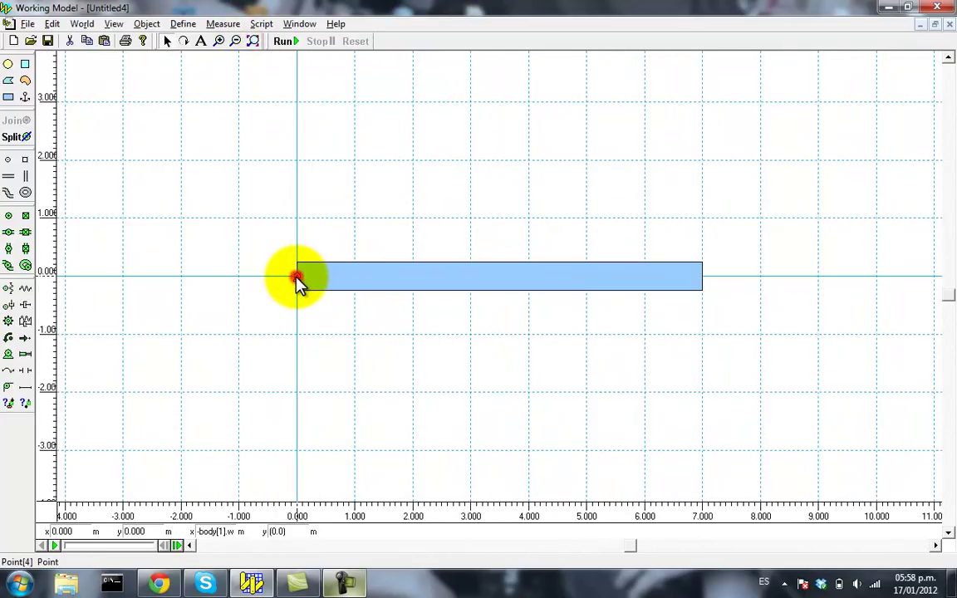
double_click(298, 277)
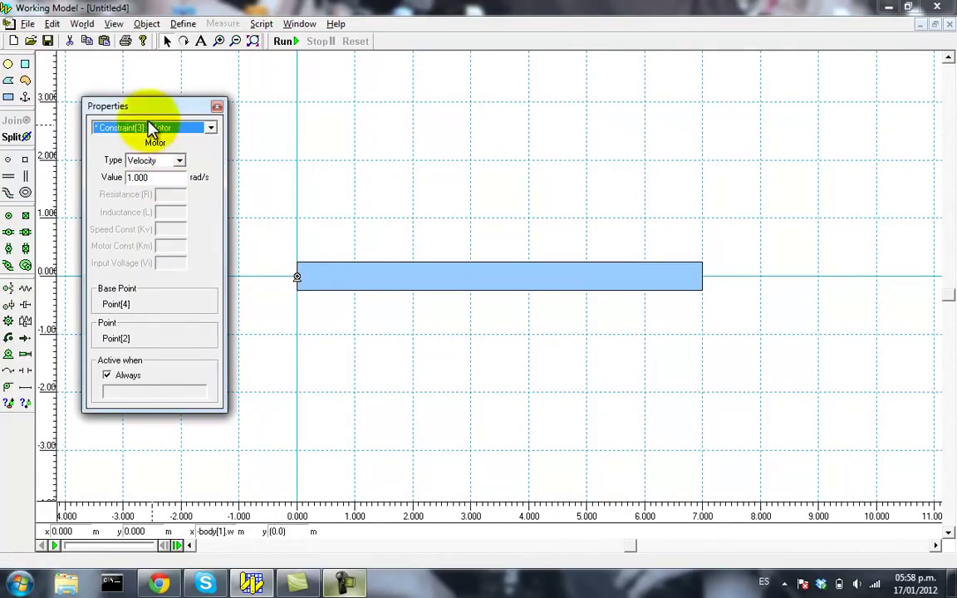
click(178, 160)
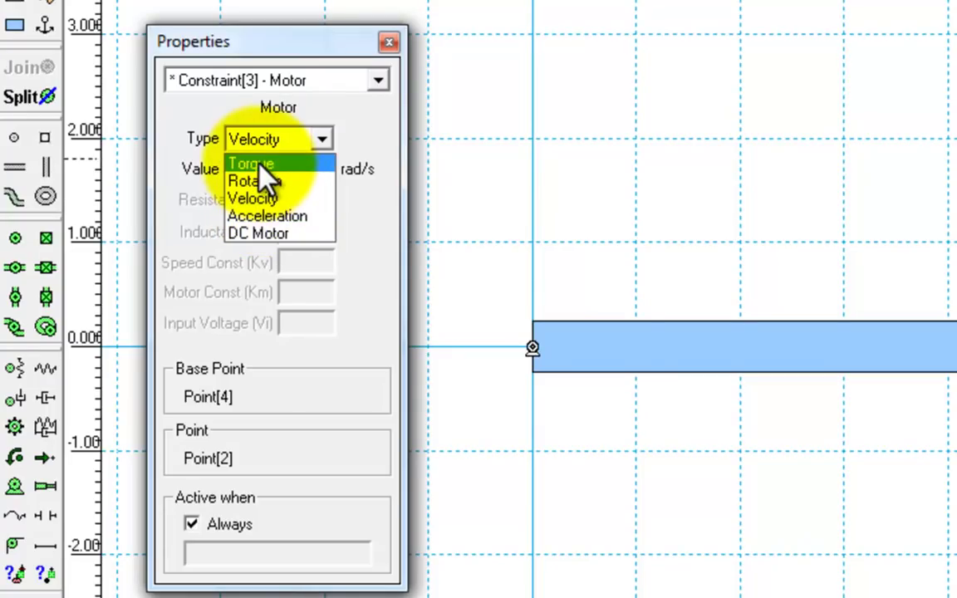
click(273, 202)
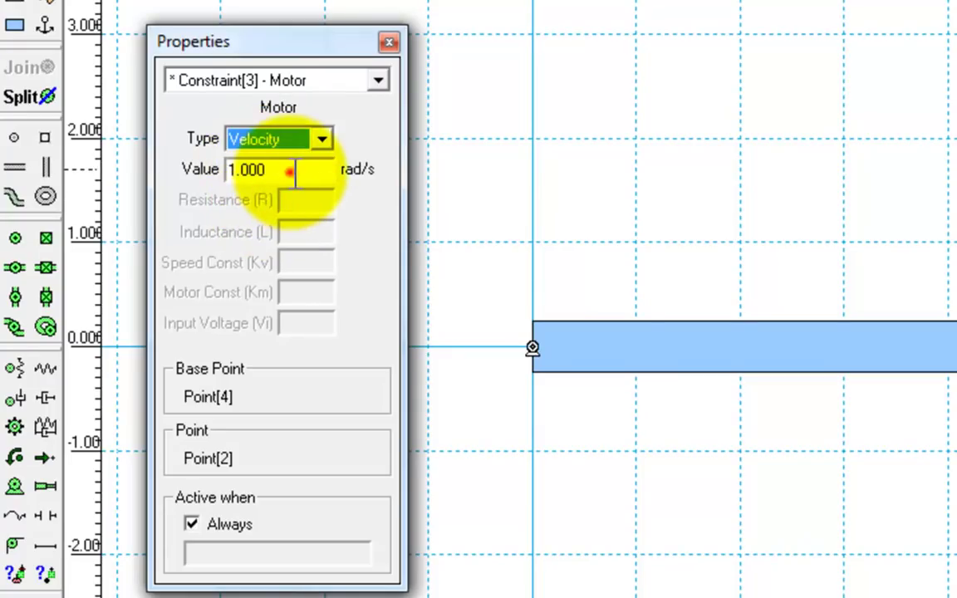
Set the motor's velocity to 30 rad/s, run the simulation briefly, and reset it
double_click(288, 171)
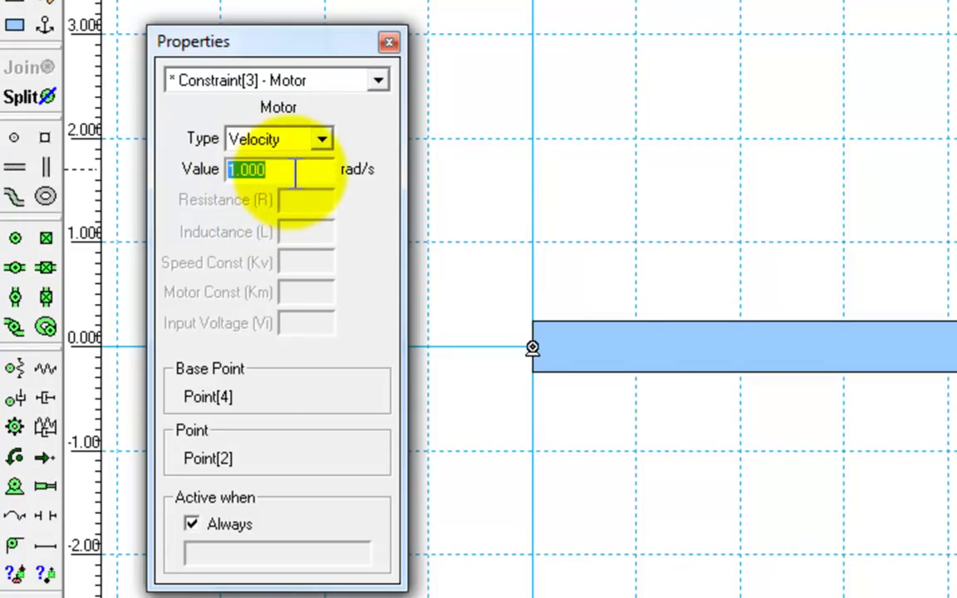
text(30)
key(Return)
click(387, 41)
click(287, 42)
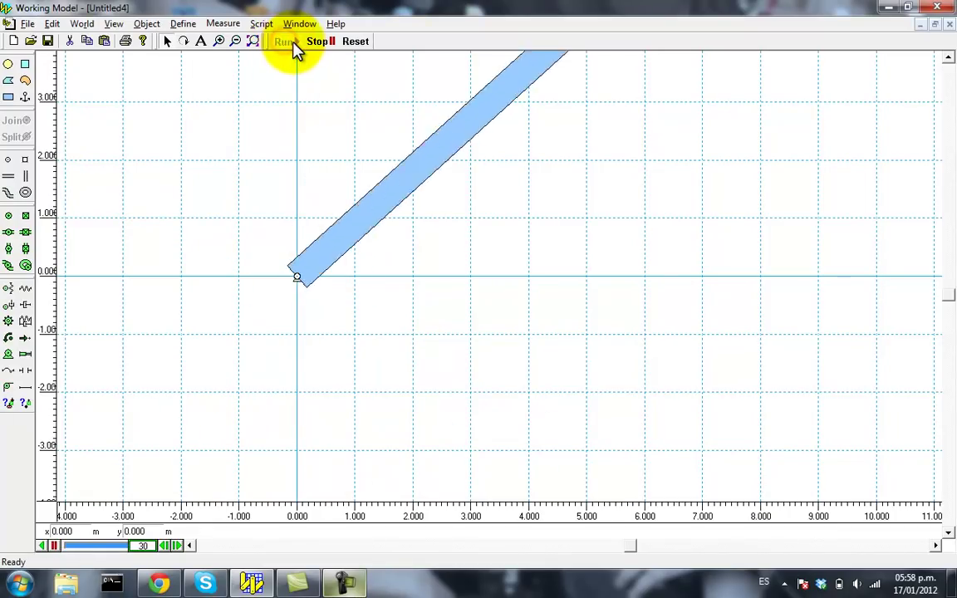
click(319, 42)
click(356, 43)
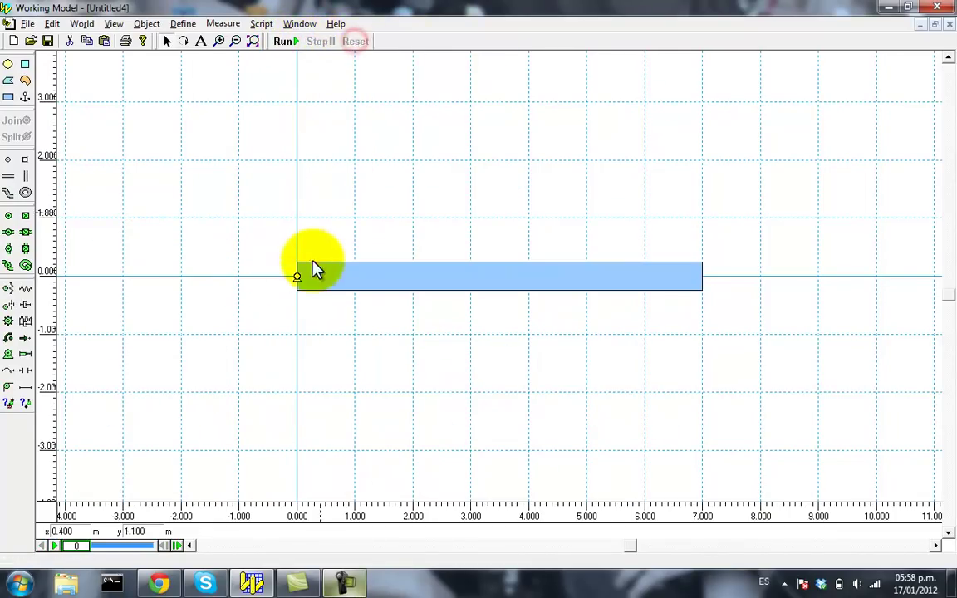
Set the motor's velocity to 2 rad/s, run the simulation to watch the bar rotate, and reset it
double_click(297, 278)
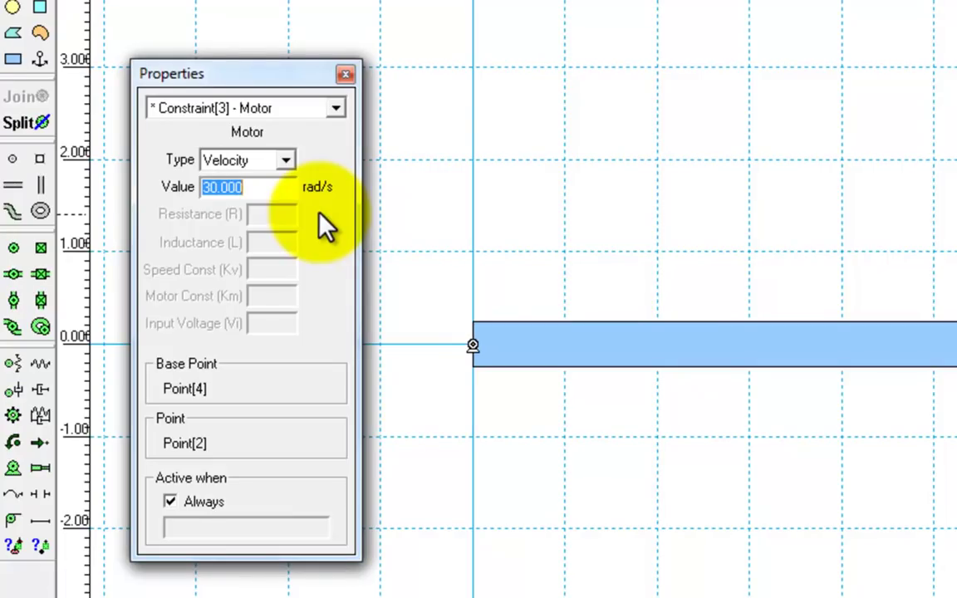
text(2)
key(Return)
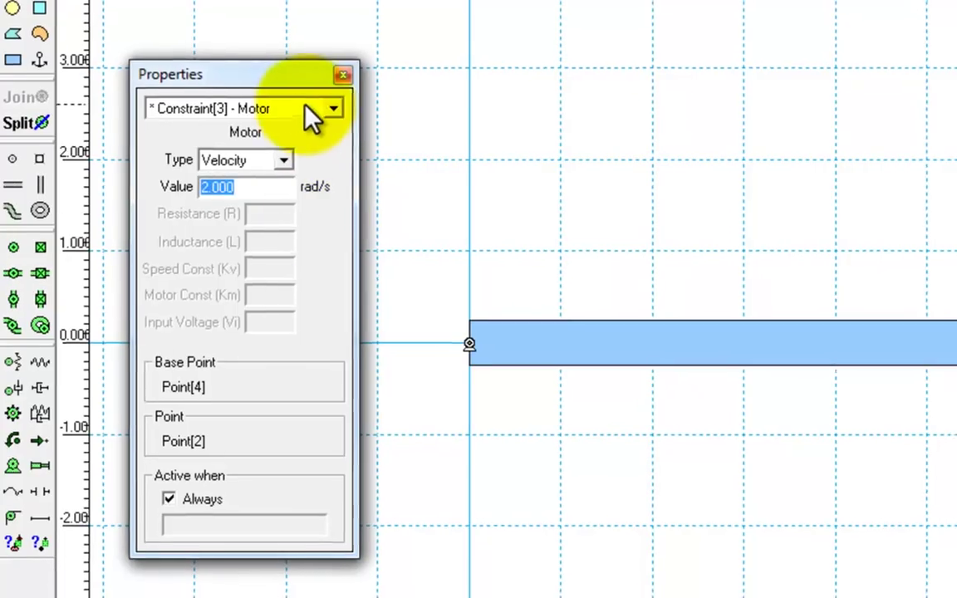
click(344, 74)
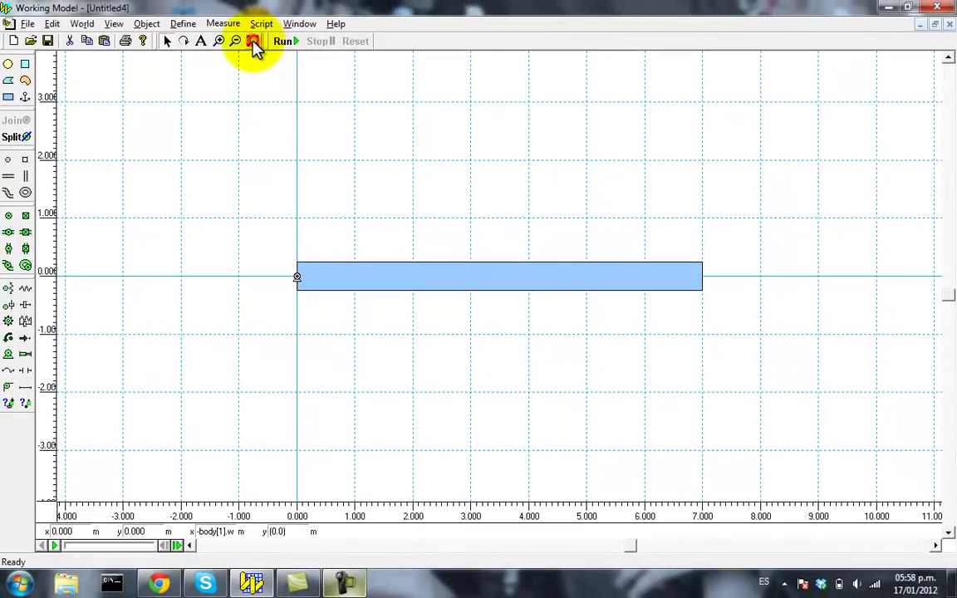
click(285, 43)
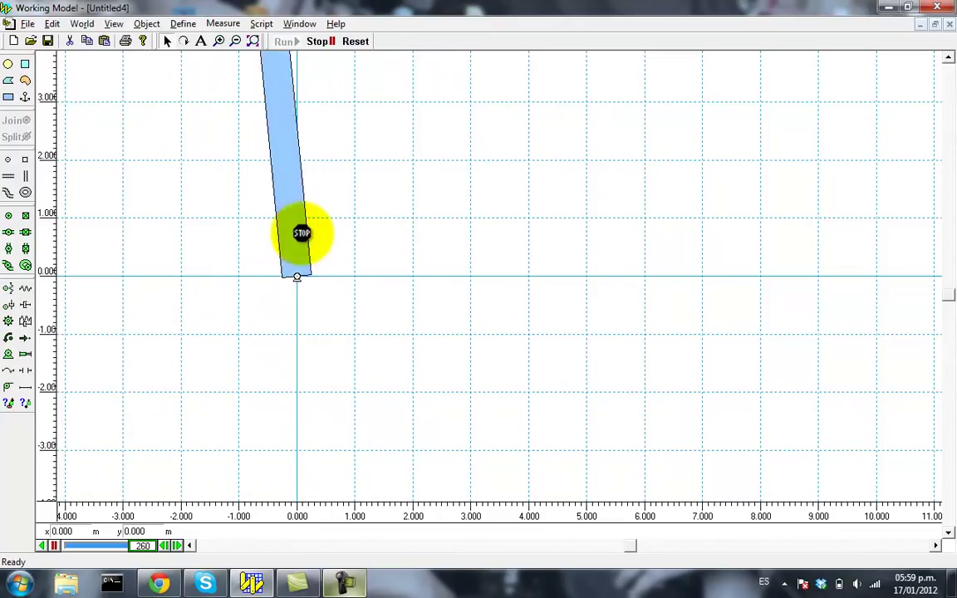
click(322, 43)
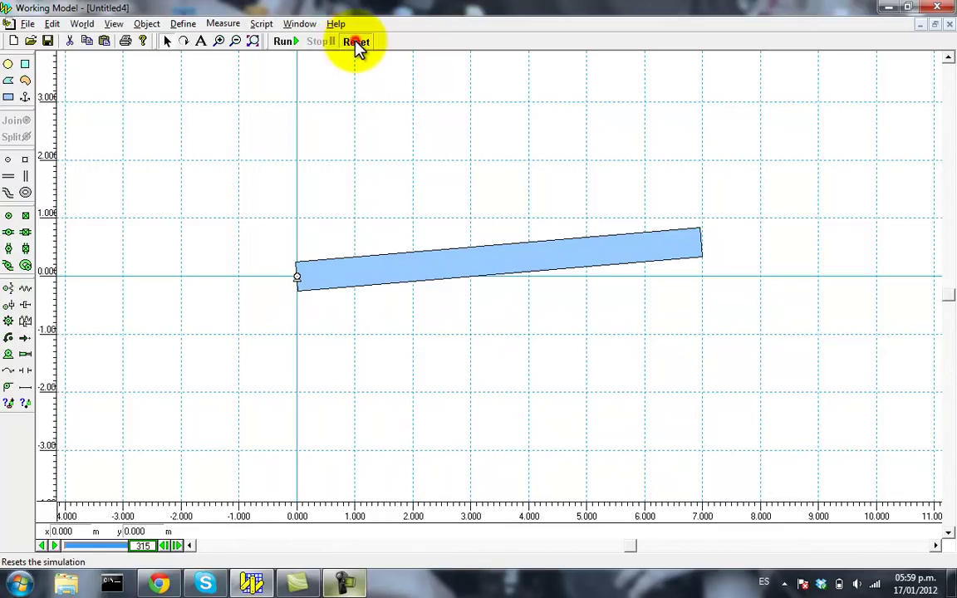
click(357, 43)
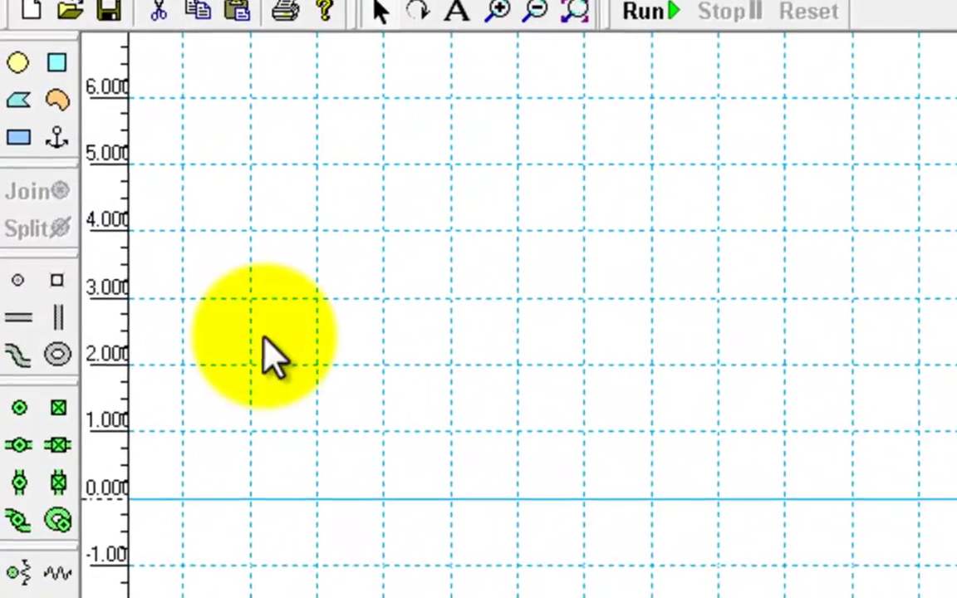
Draw a horizontal bar about 9.75 m wide and 0.75 m high on the X axis, starting near x -7.25 m
click(16, 131)
drag(503, 404, 885, 465)
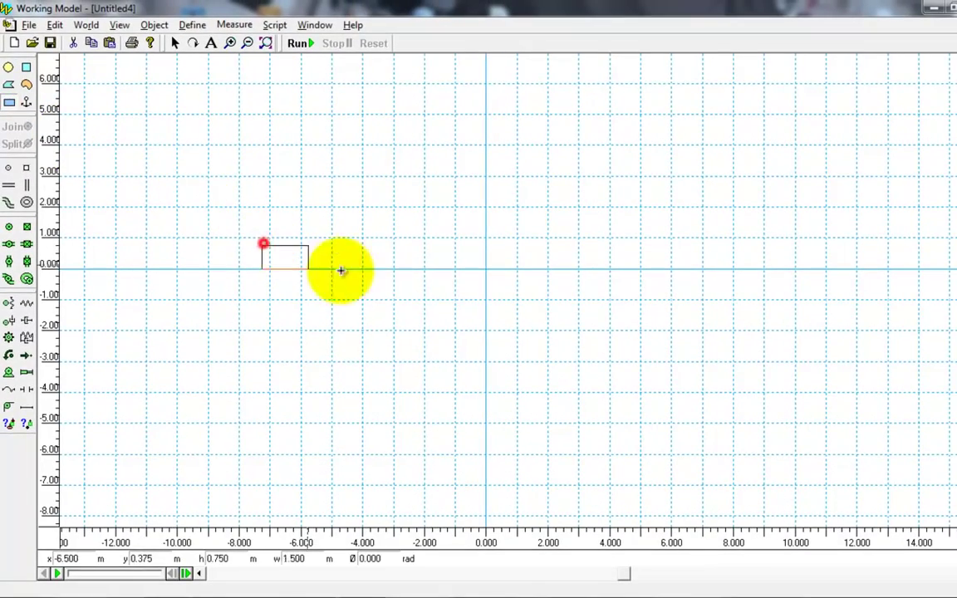
drag(462, 276, 566, 271)
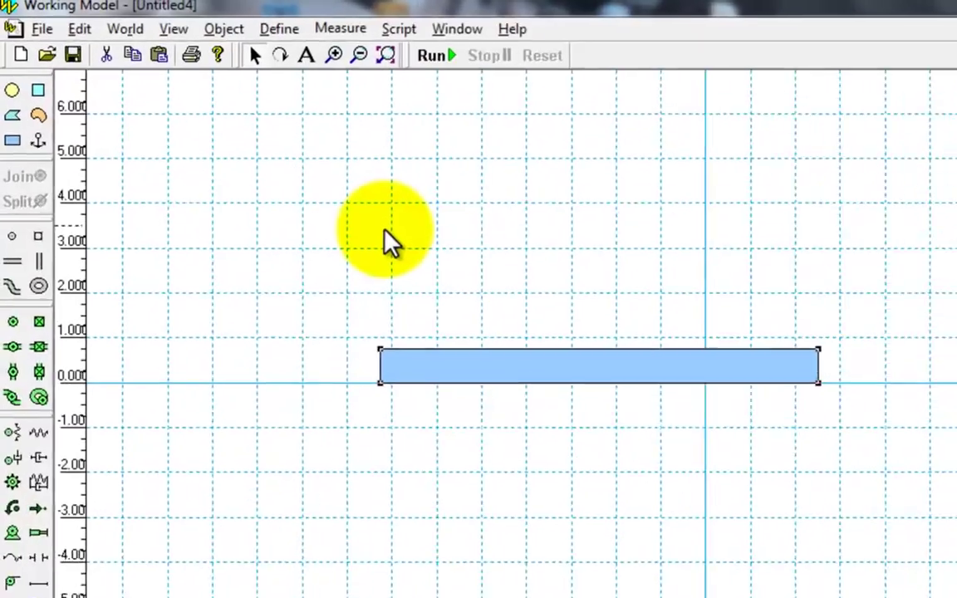
Draw a bar about 6.75 m by 1 m above the long bar and another about 4 m by 0.75 m to its right
click(16, 178)
drag(734, 324, 622, 216)
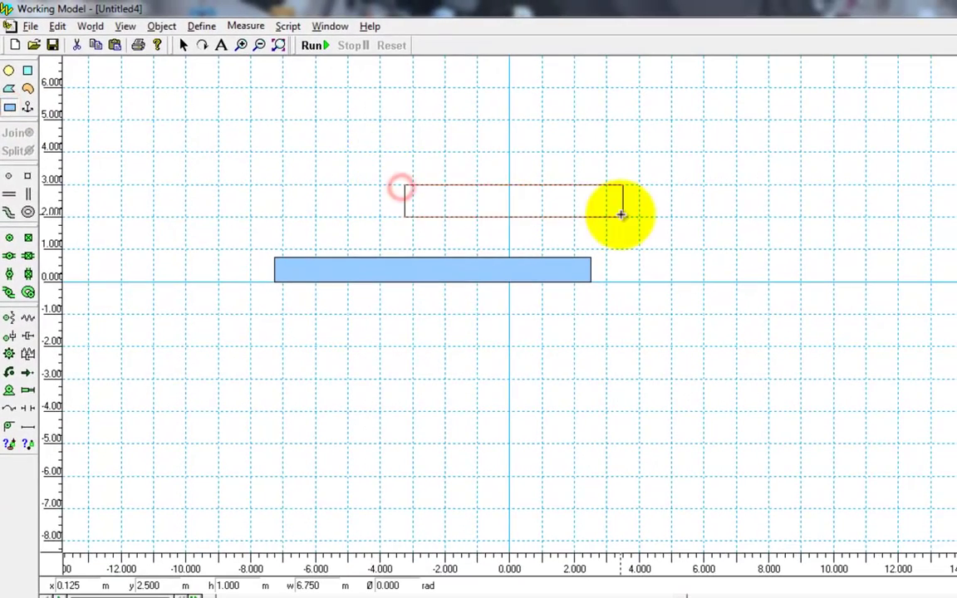
click(10, 106)
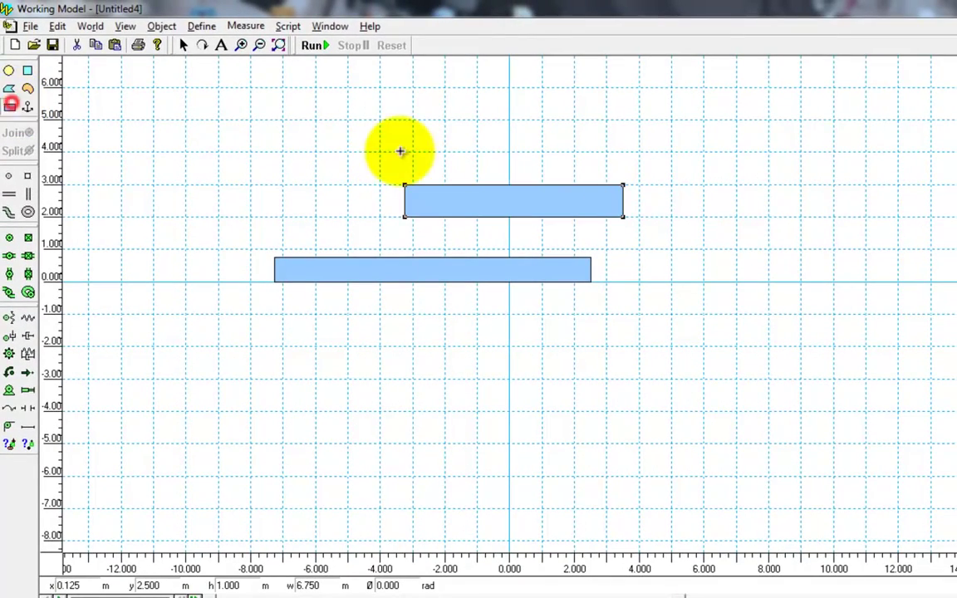
drag(639, 257, 770, 282)
click(309, 126)
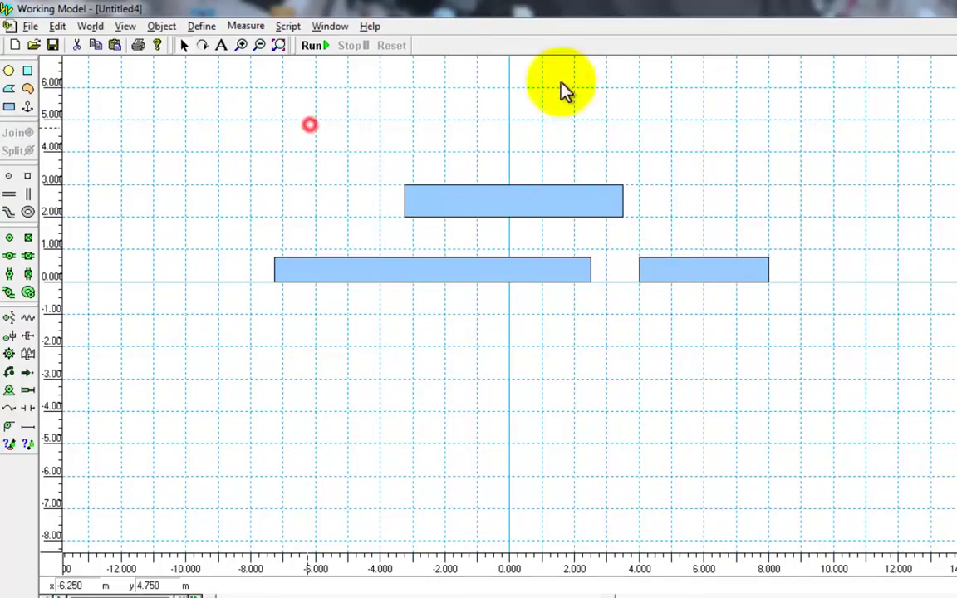
Switch to the Mecanismo.wm2d document and examine the width and height of the short bar pinned at the origin
click(956, 27)
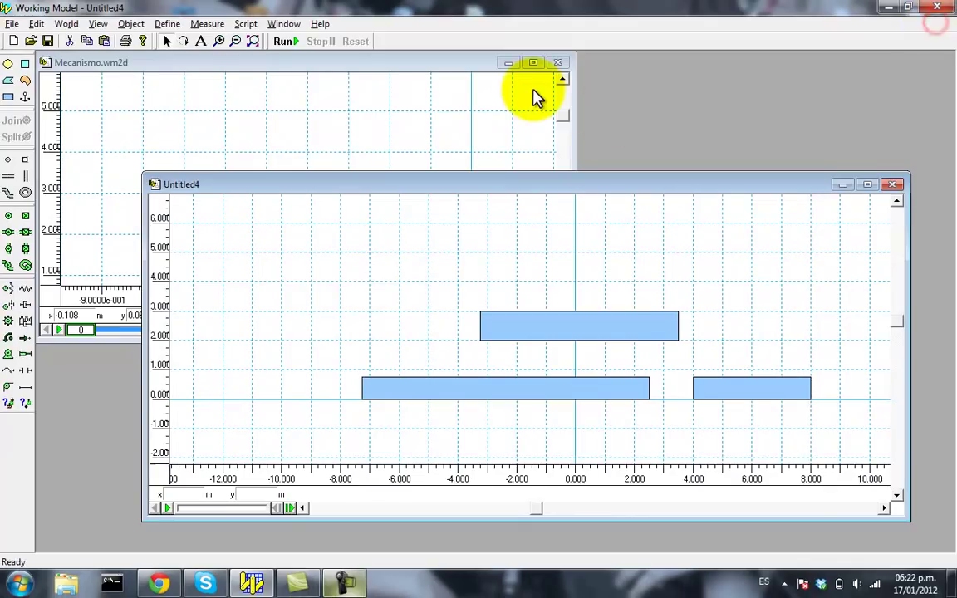
click(534, 65)
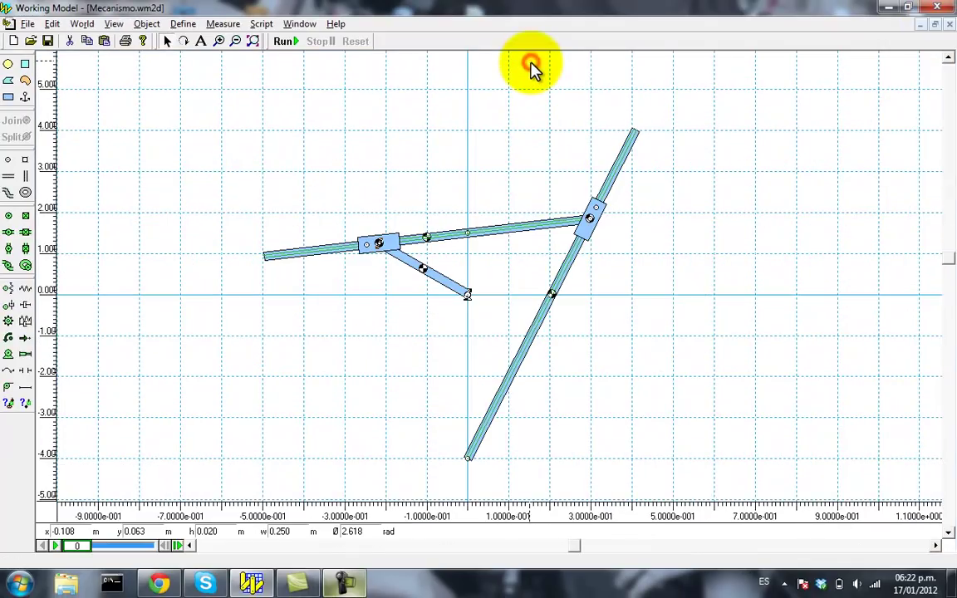
click(441, 279)
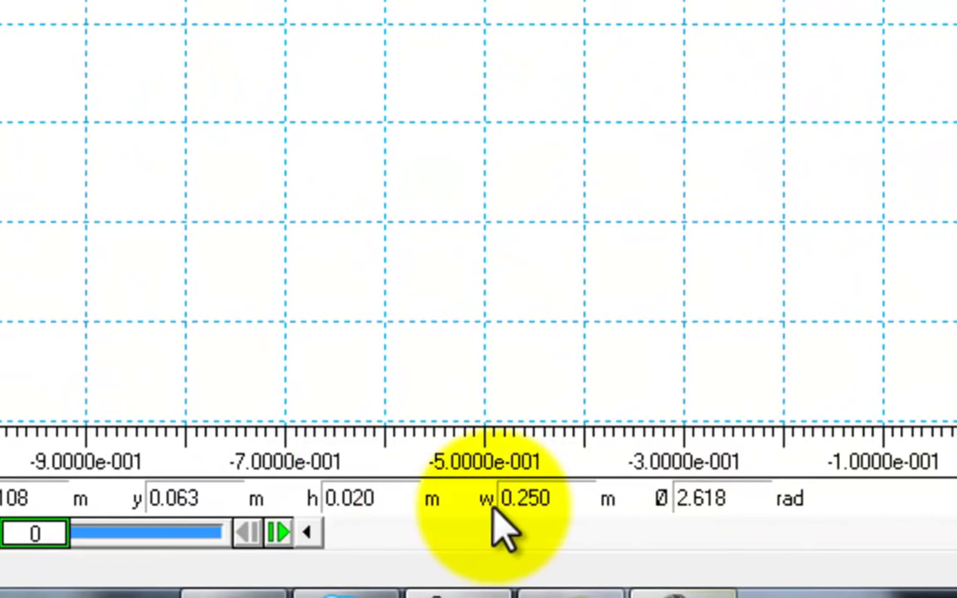
double_click(544, 498)
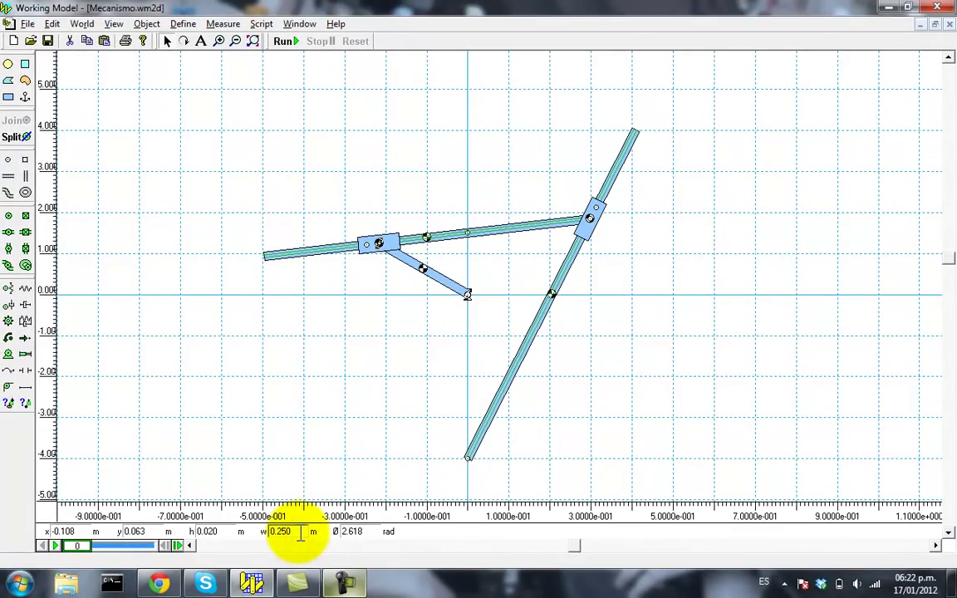
double_click(221, 533)
click(223, 532)
click(253, 452)
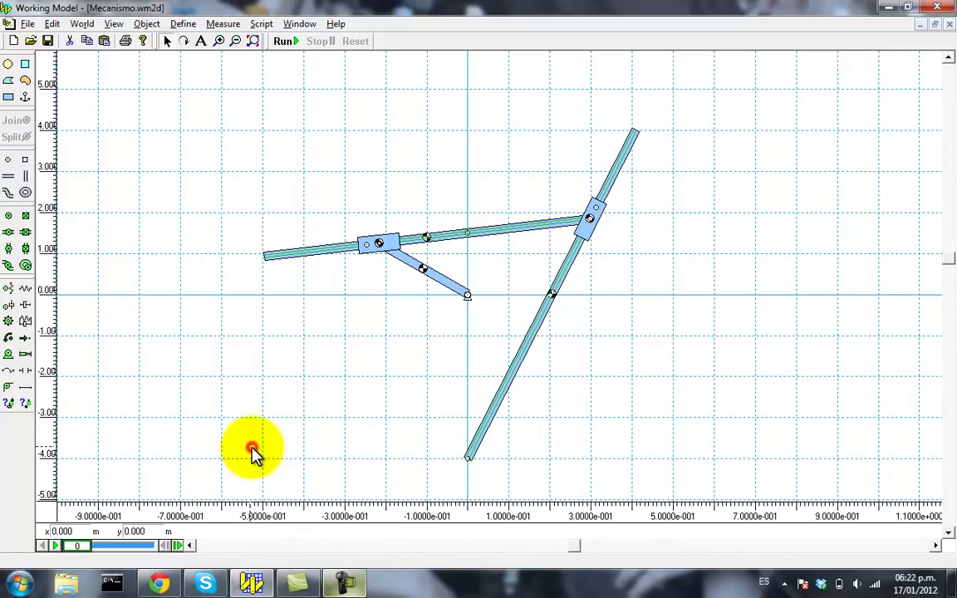
click(453, 286)
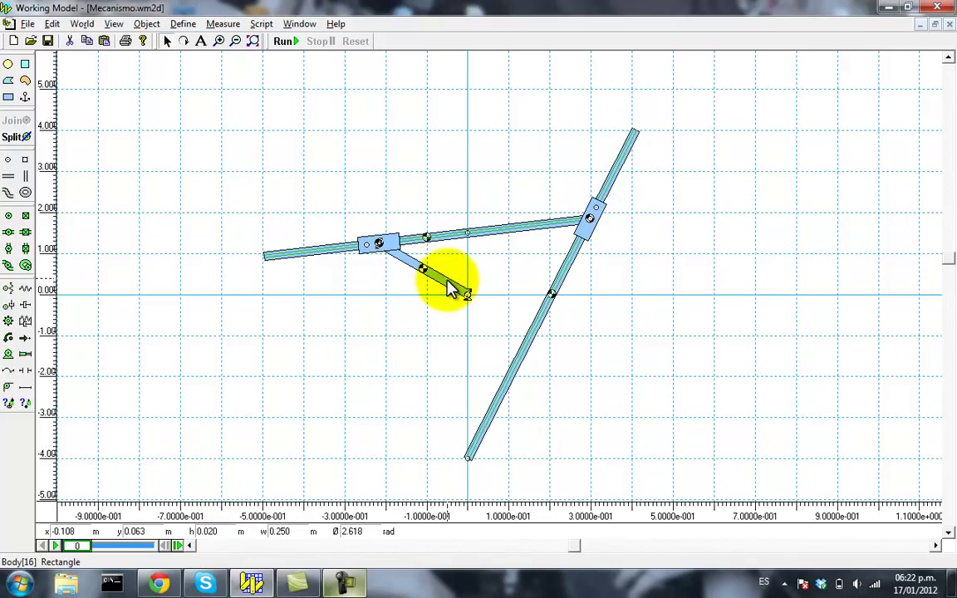
Return to the Untitled4 document and move the longest bar to a centre of about x -3.625 m, y 0.875 m
click(935, 24)
click(689, 183)
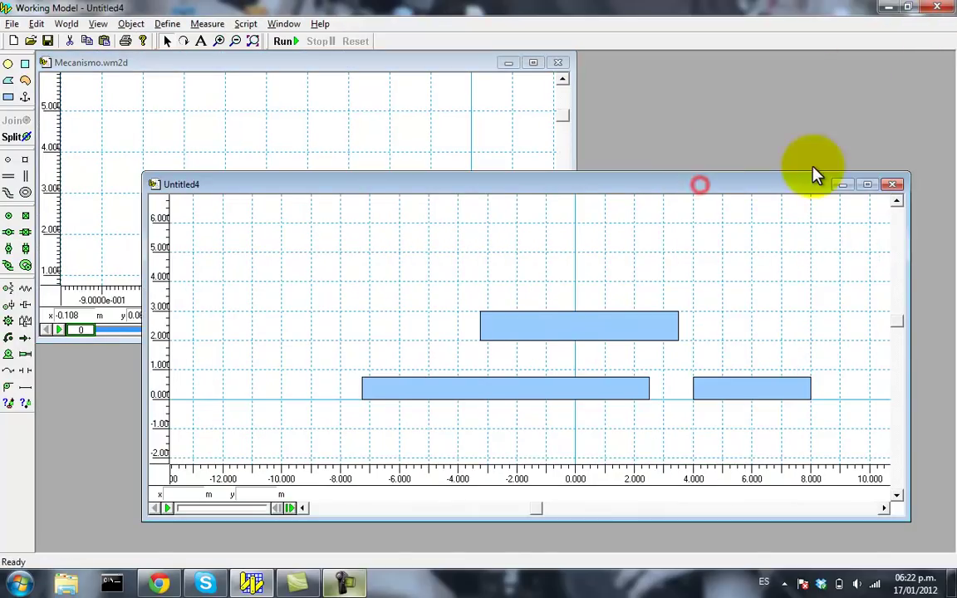
click(867, 184)
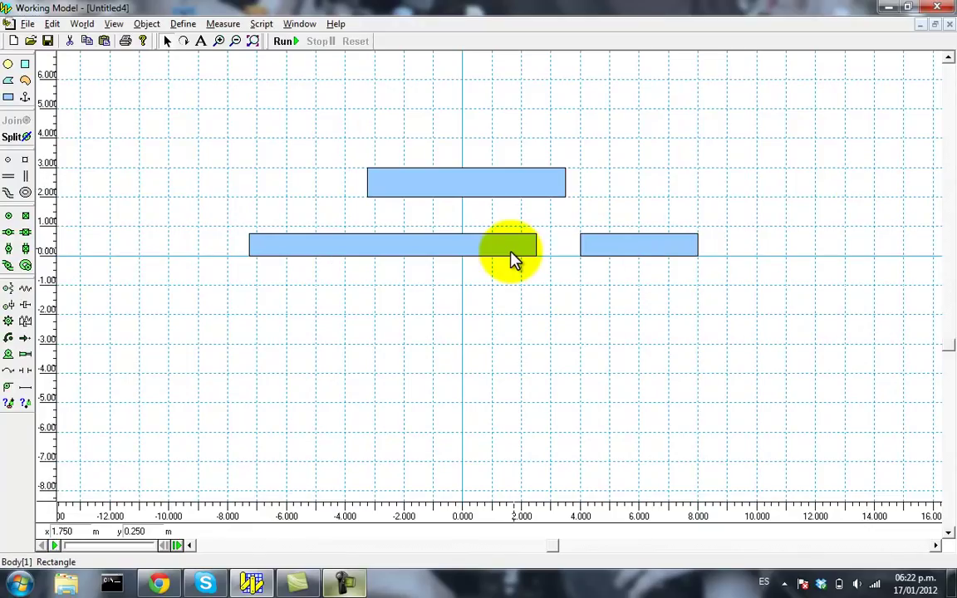
click(480, 249)
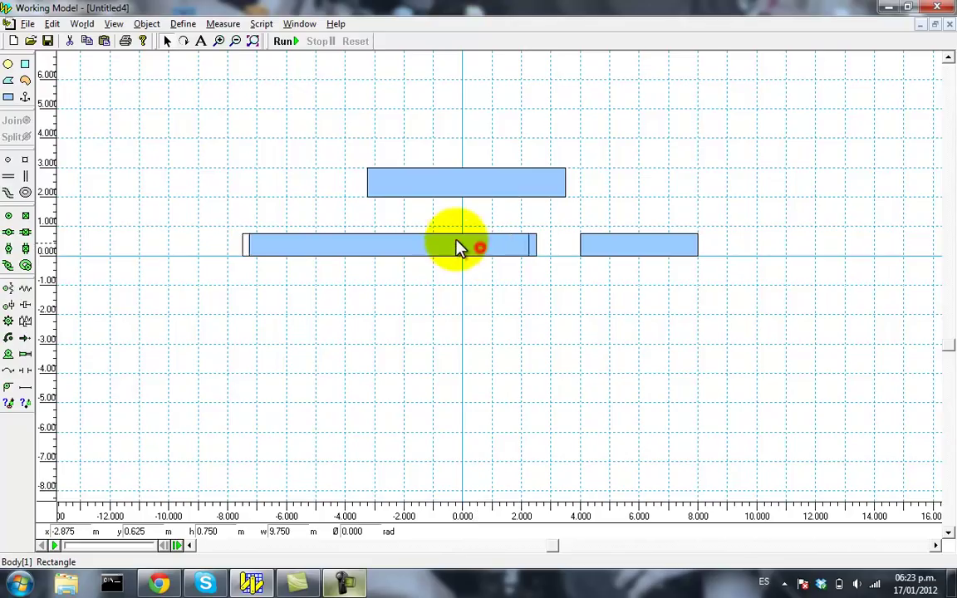
drag(480, 247, 444, 236)
click(465, 244)
click(493, 267)
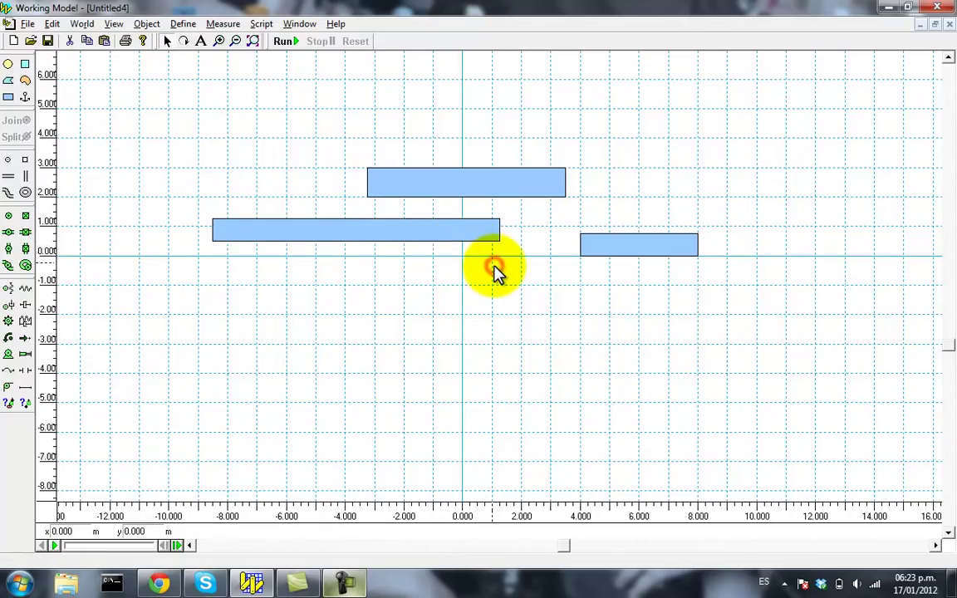
Set the longest bar's width to 0.900 m and its height to 0.020 m
click(450, 231)
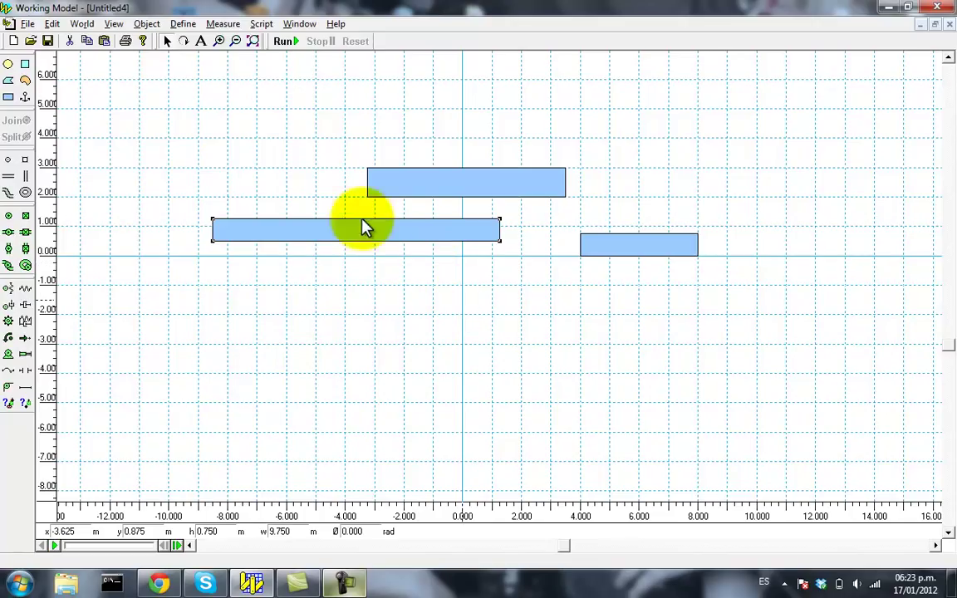
click(218, 40)
click(413, 244)
click(165, 41)
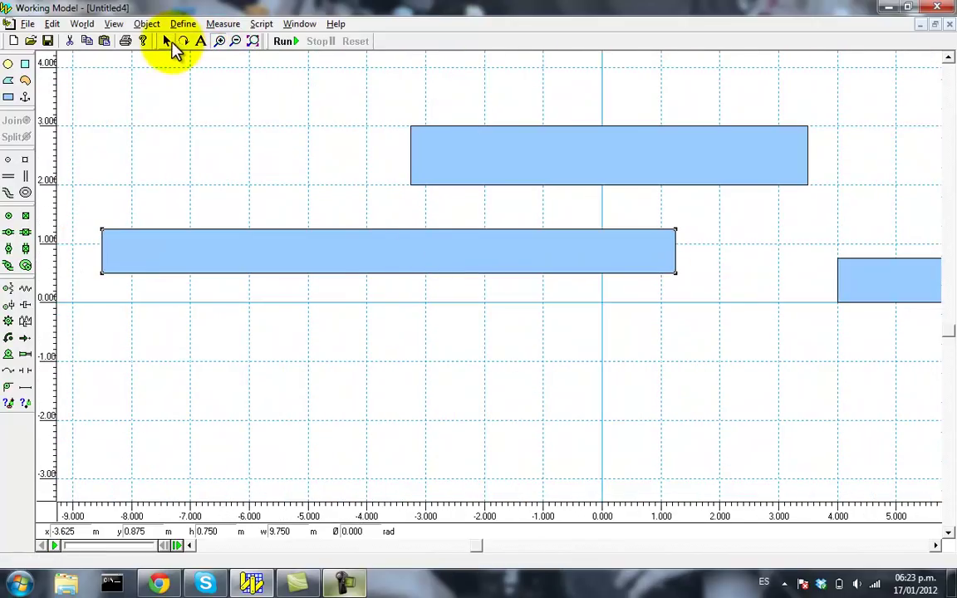
click(352, 258)
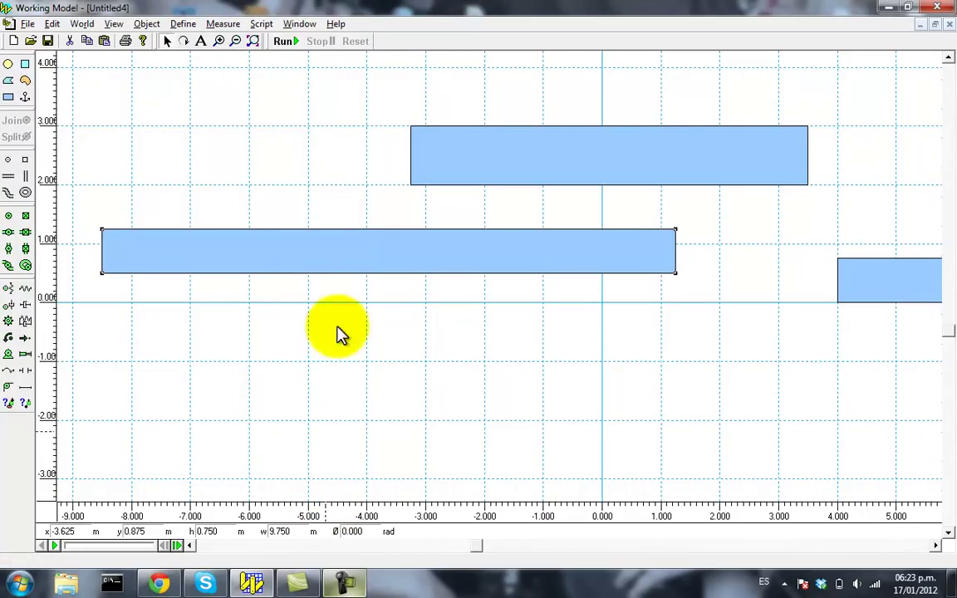
click(297, 530)
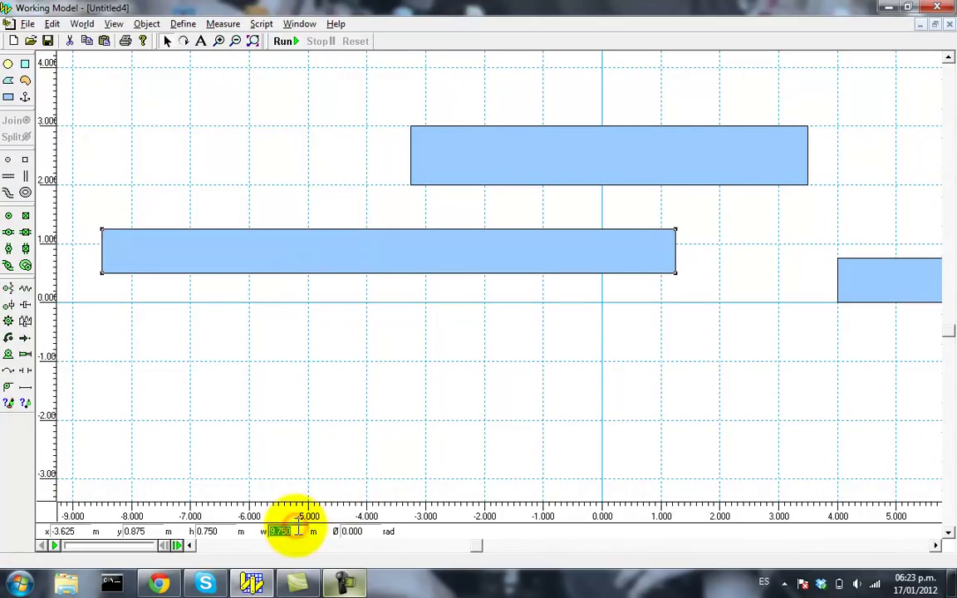
text(0.8)
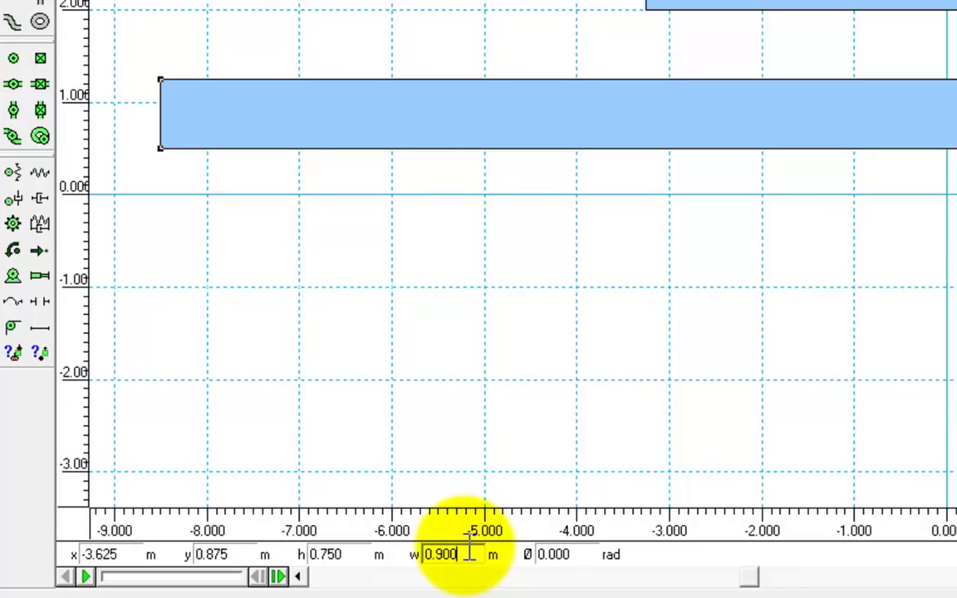
key(Return)
click(337, 555)
text(0.0)
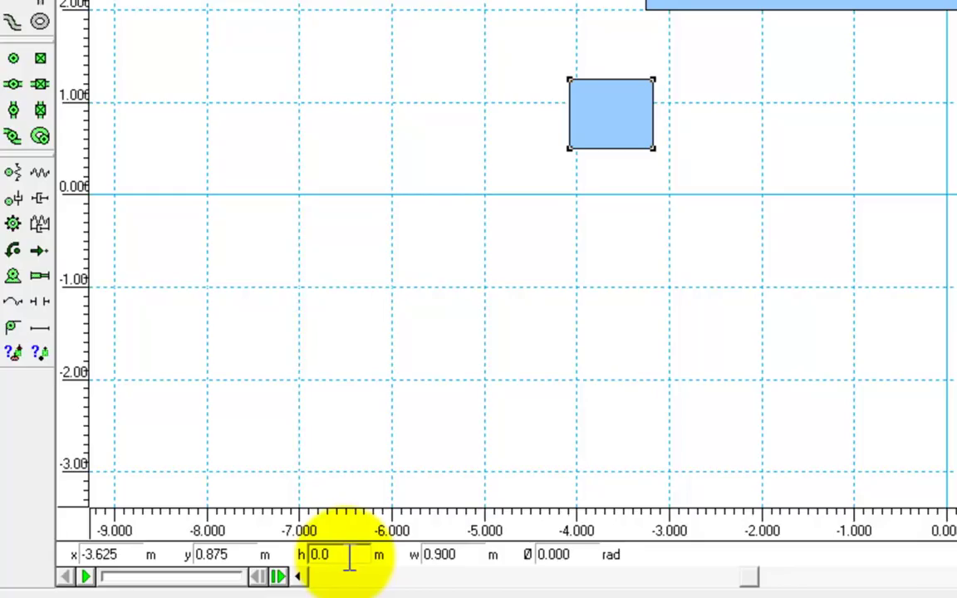
text(20)
key(Return)
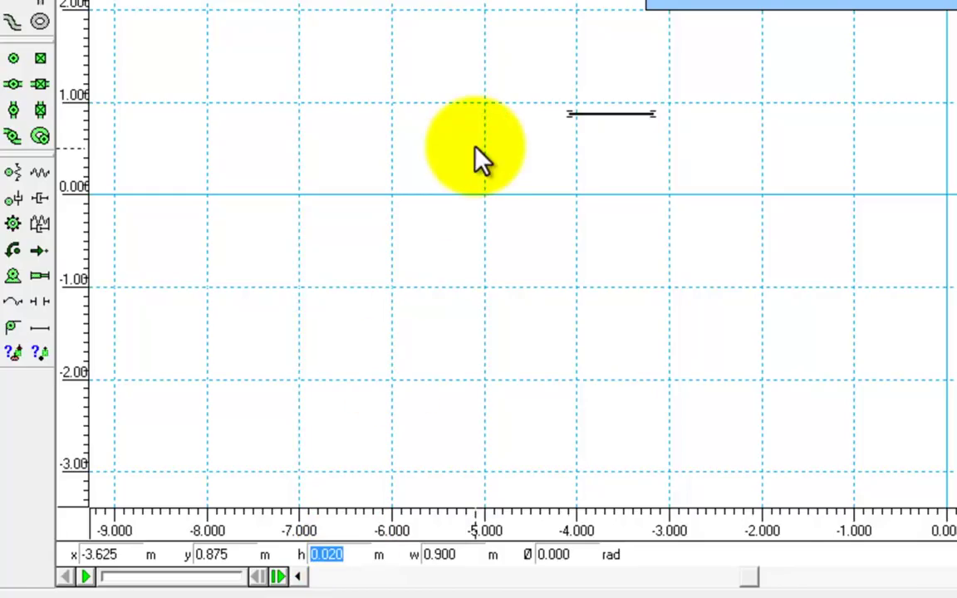
Move the two thick bars closer to the thin bar, with their left ends at about x -4.85 m and x -2.9 m
drag(786, 6, 659, 65)
drag(956, 160, 706, 135)
click(734, 222)
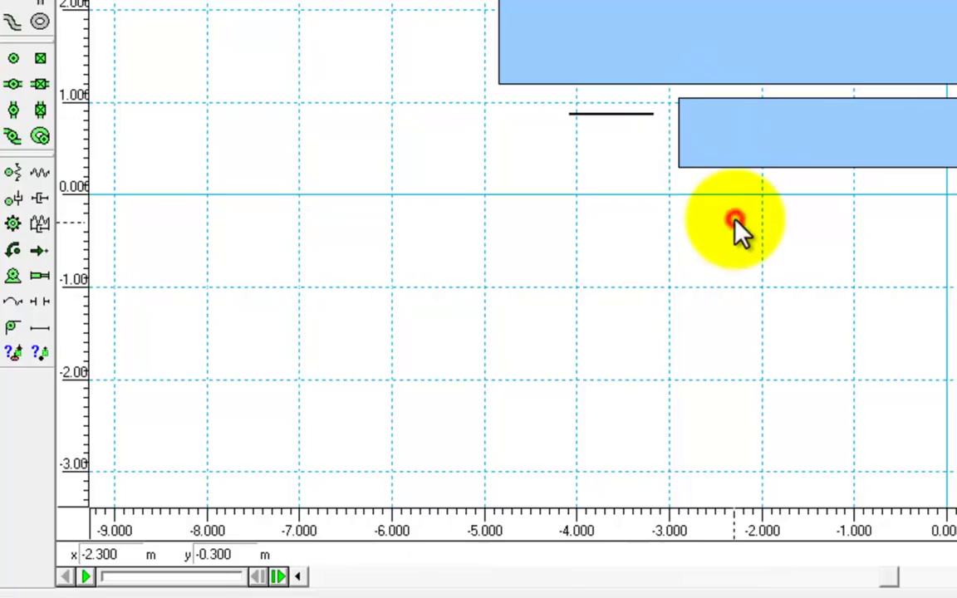
Set the width of the upper, larger thick bar to 0.800 m
click(615, 113)
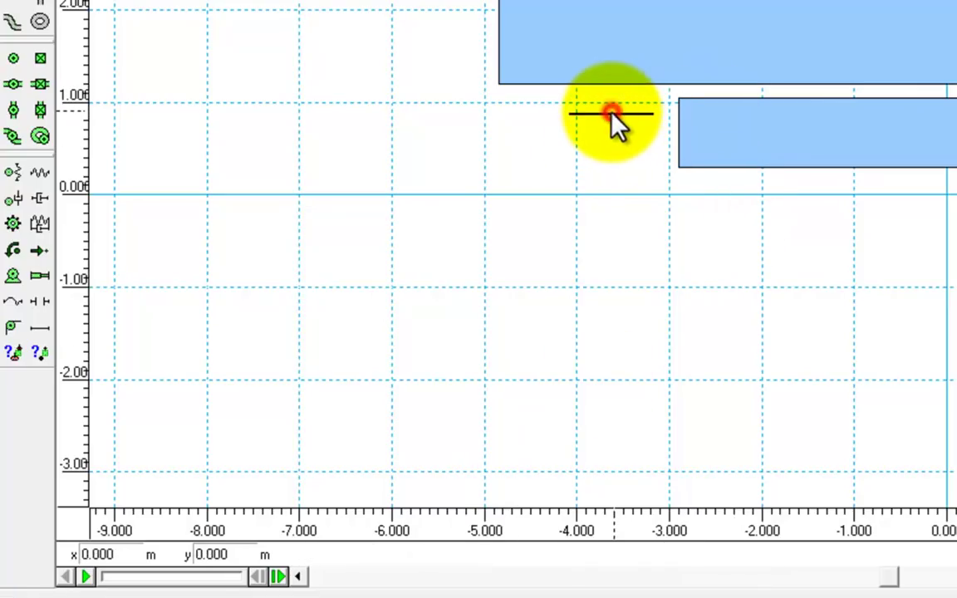
click(597, 105)
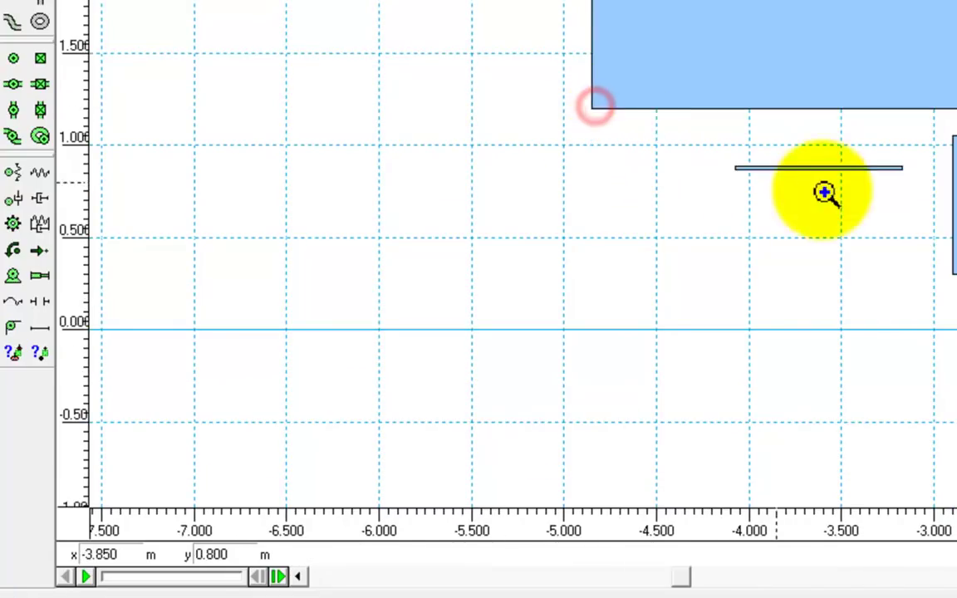
click(883, 186)
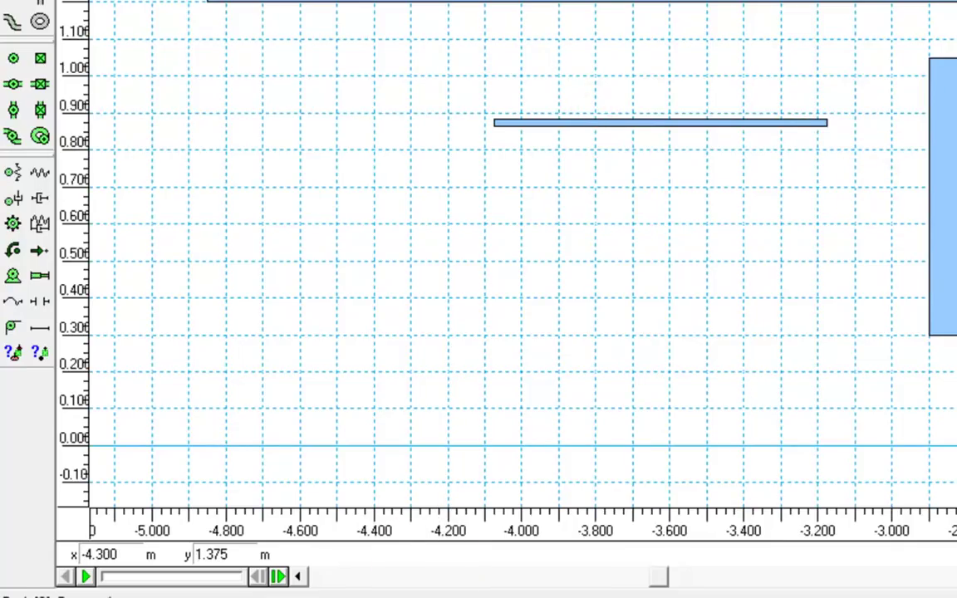
click(630, 123)
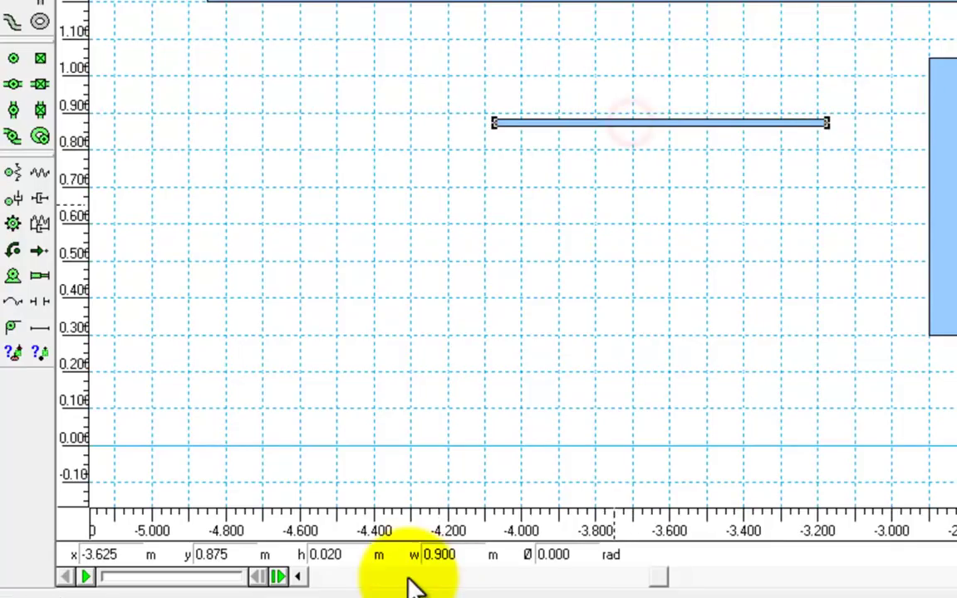
click(632, 1)
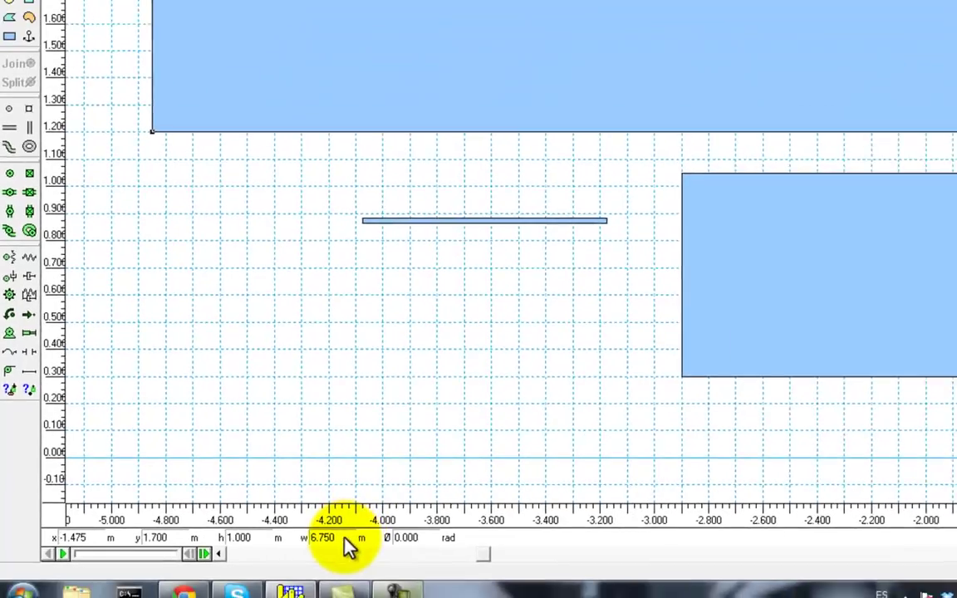
double_click(464, 554)
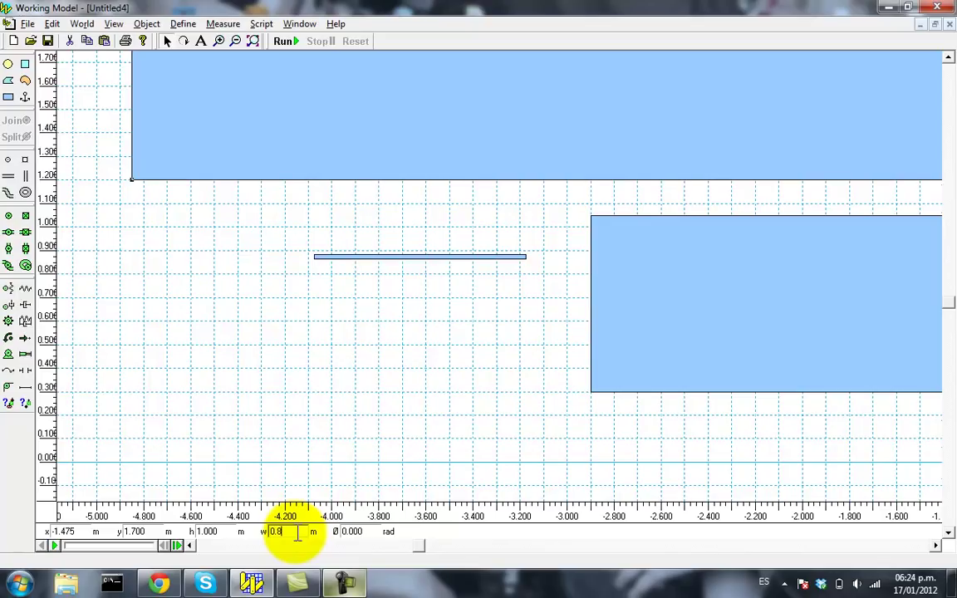
key(Return)
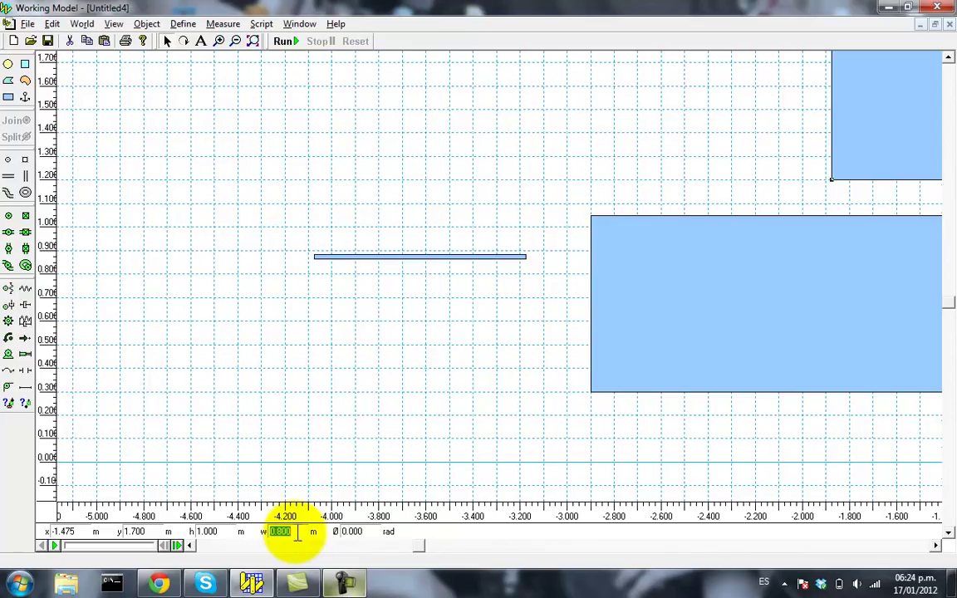
Set the 0.800 m bar's height to 0.020 m and place it just above the 0.900 m bar, at about y 1.0 m
drag(881, 143, 387, 198)
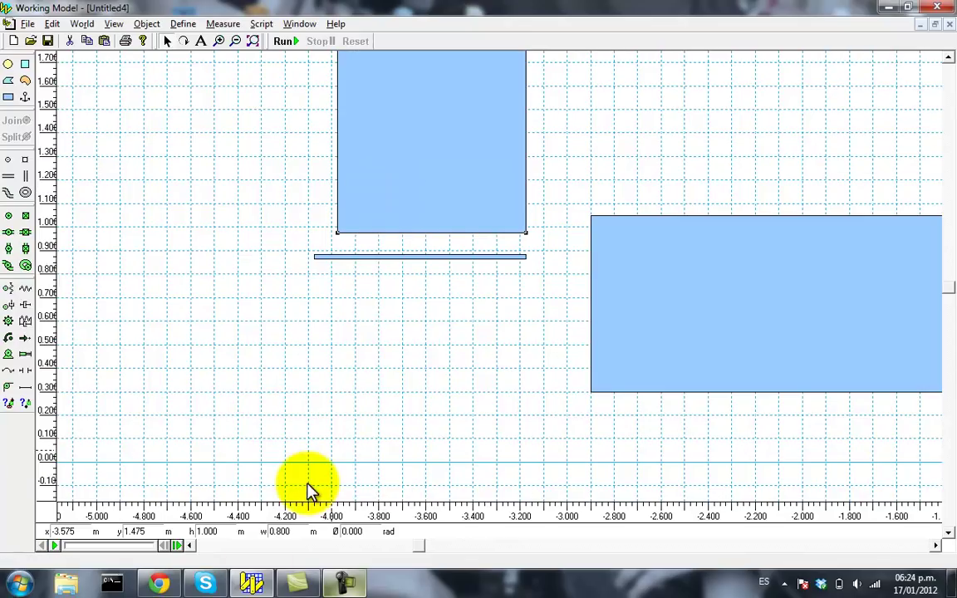
double_click(222, 532)
text(0.020)
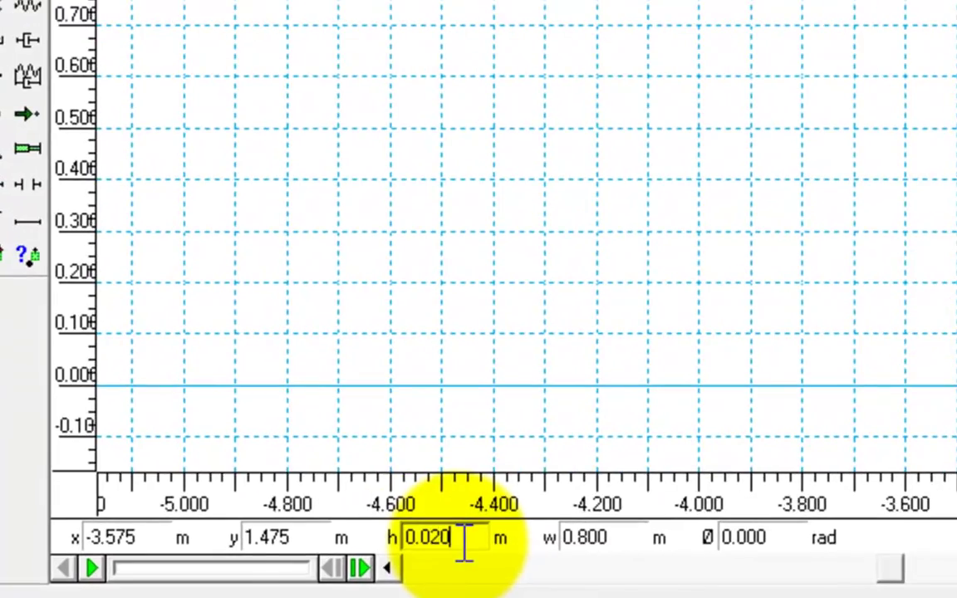
key(Return)
click(406, 150)
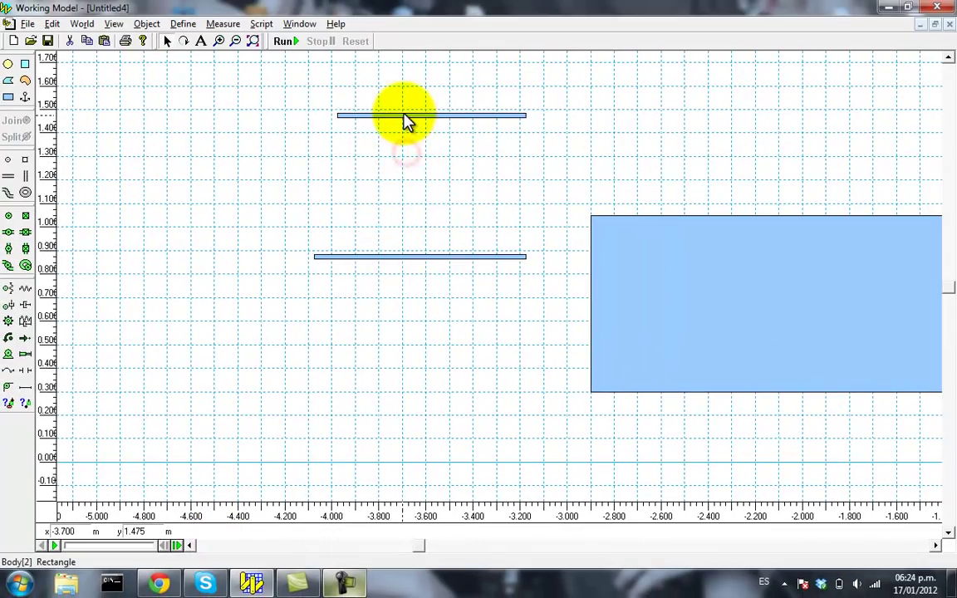
click(403, 114)
drag(403, 120, 403, 232)
click(501, 248)
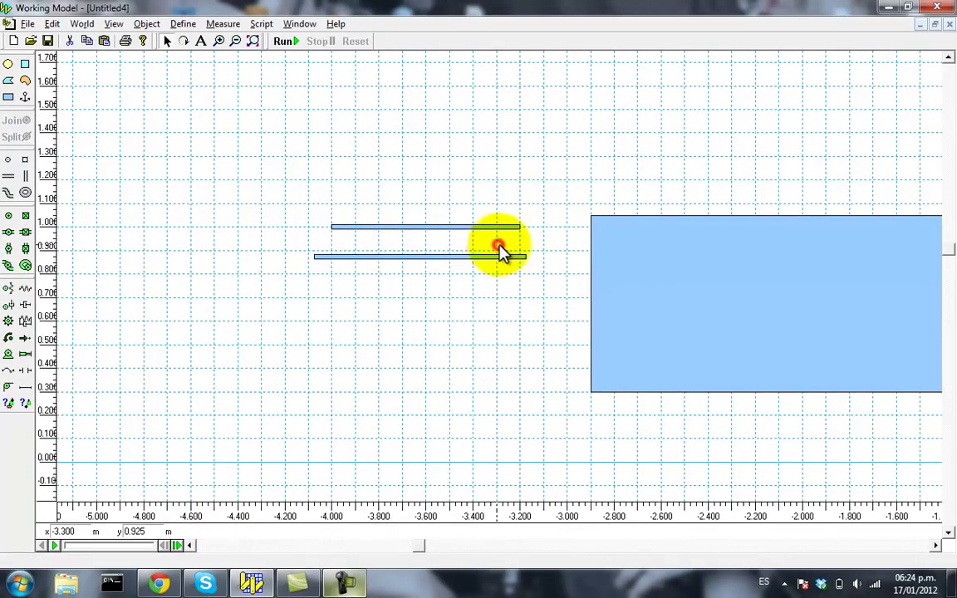
Move the remaining thick bar below the two thin bars and set its width to 0.250 m
drag(676, 297, 435, 366)
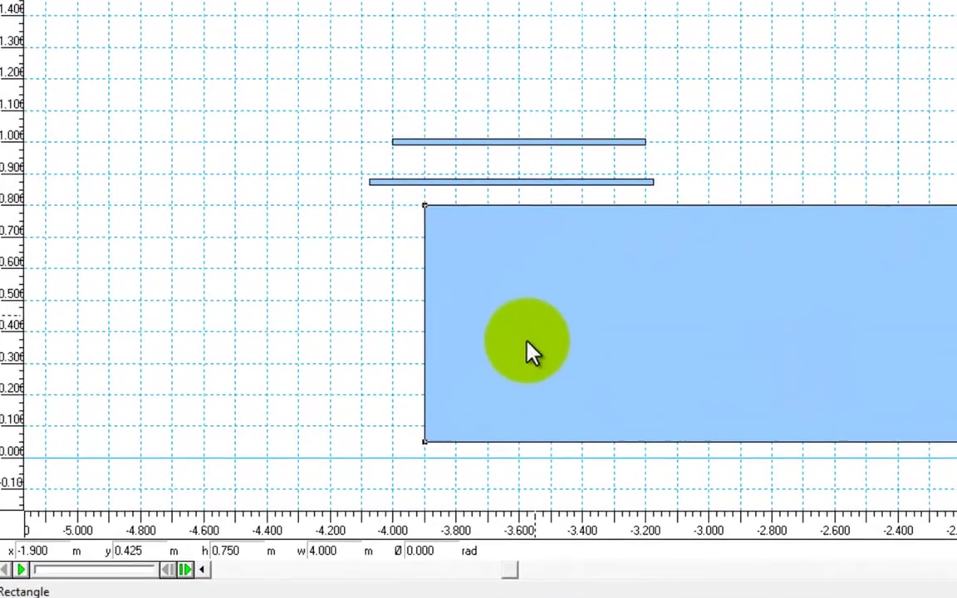
double_click(341, 552)
text(0)
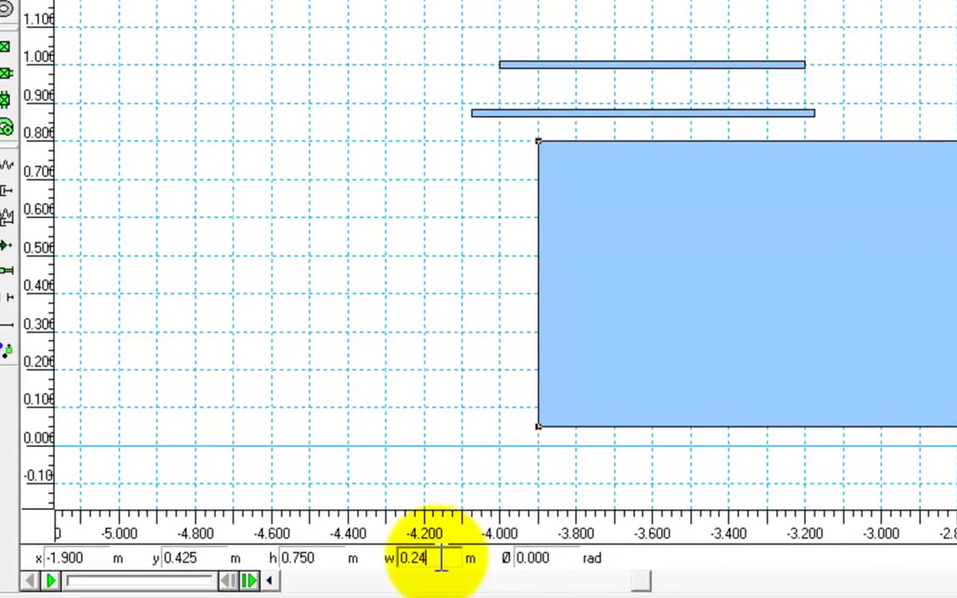
text(.250)
key(Return)
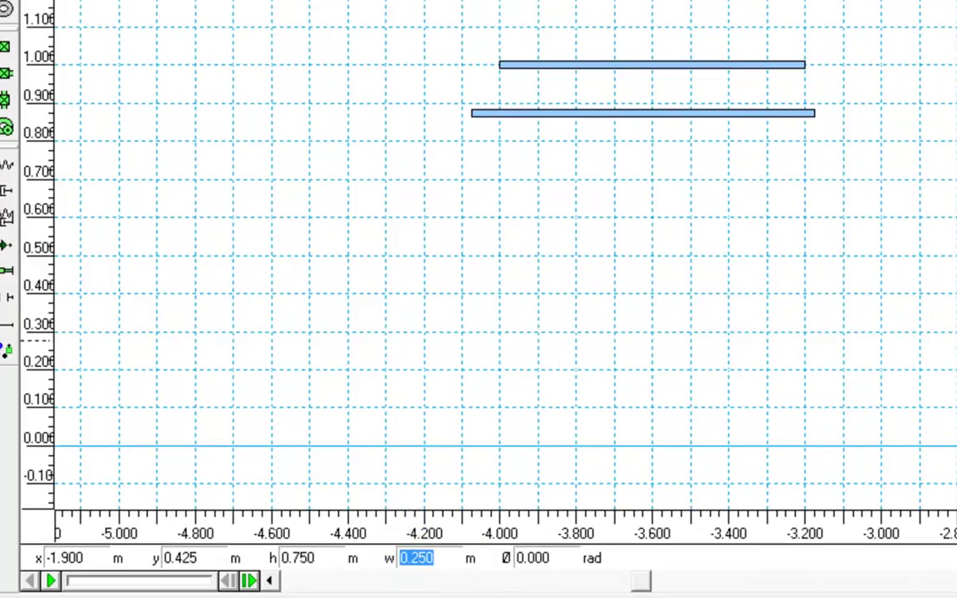
Centre the 0.250 m bar under the thin bars at about x -3.425 m, y 0.375 m and set its height to 0.020 m
drag(956, 291, 690, 320)
click(904, 271)
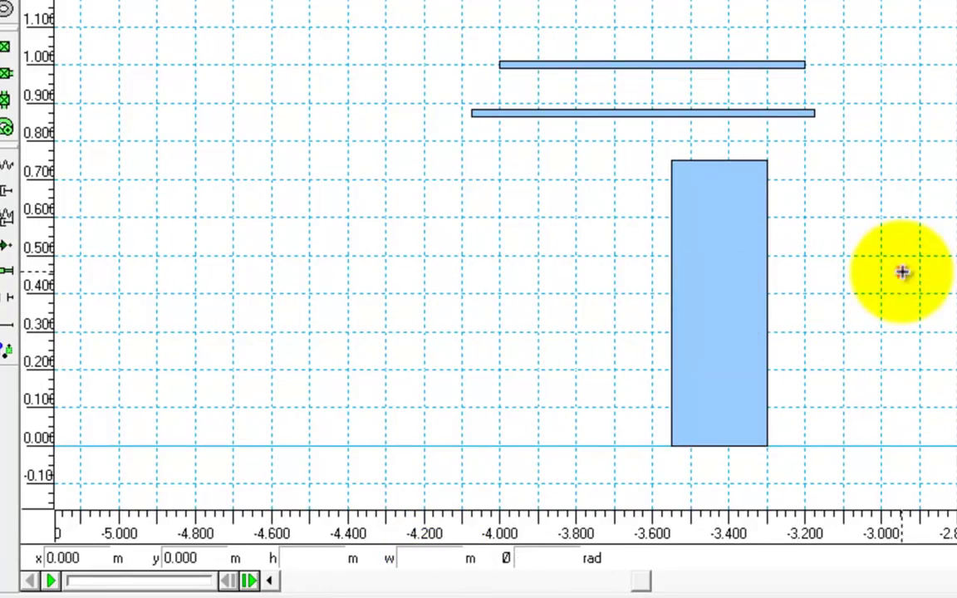
click(703, 349)
double_click(329, 559)
text(0.)
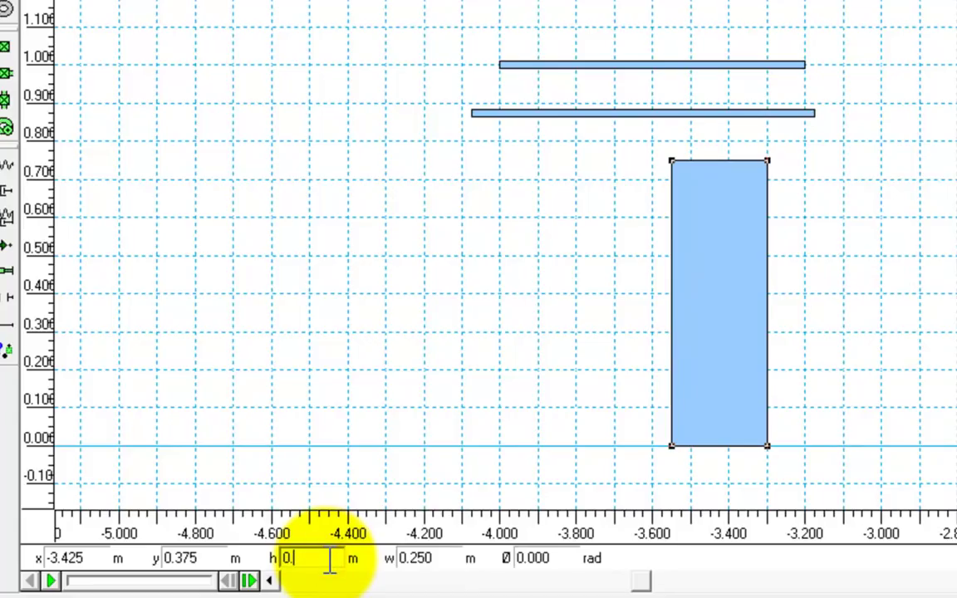
key(Return)
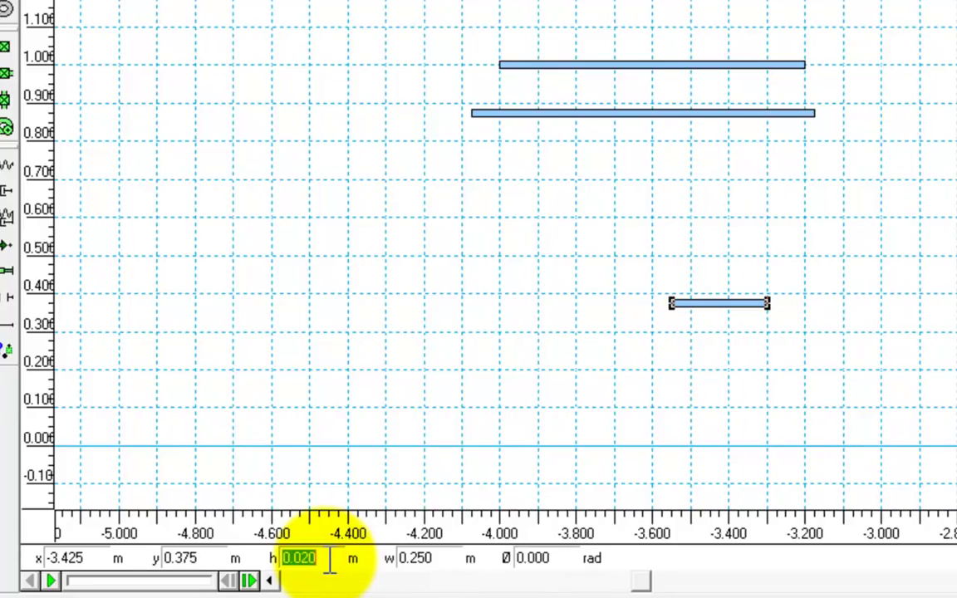
click(872, 328)
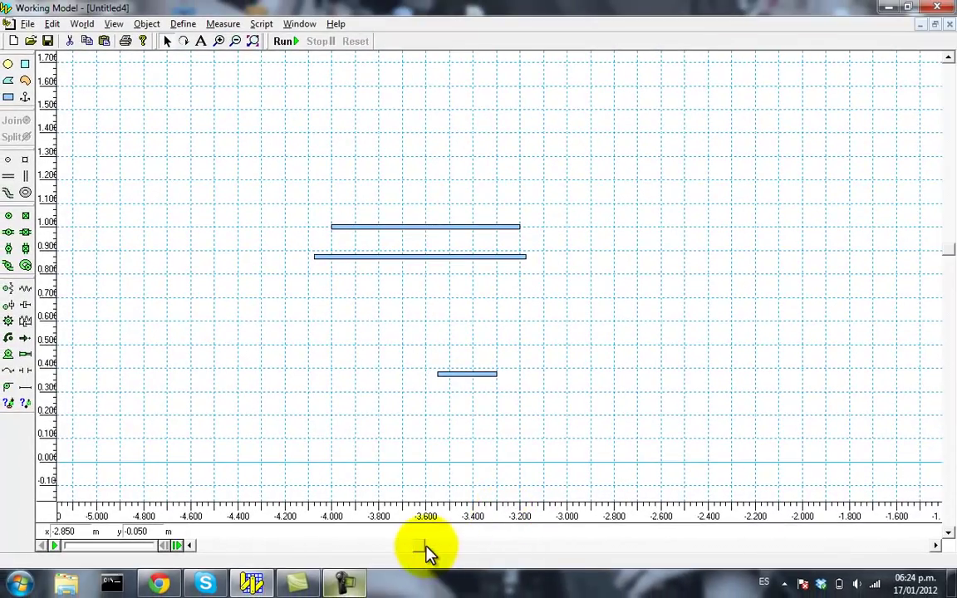
Move all three bars towards the origin and place the short bar's left end on it, centred at x 0.125 m, y 0.000 m
drag(425, 545, 505, 546)
drag(209, 378, 867, 281)
drag(230, 259, 884, 216)
drag(217, 222, 769, 235)
click(432, 290)
click(249, 230)
drag(250, 229, 923, 239)
drag(275, 546, 626, 541)
drag(363, 281, 536, 470)
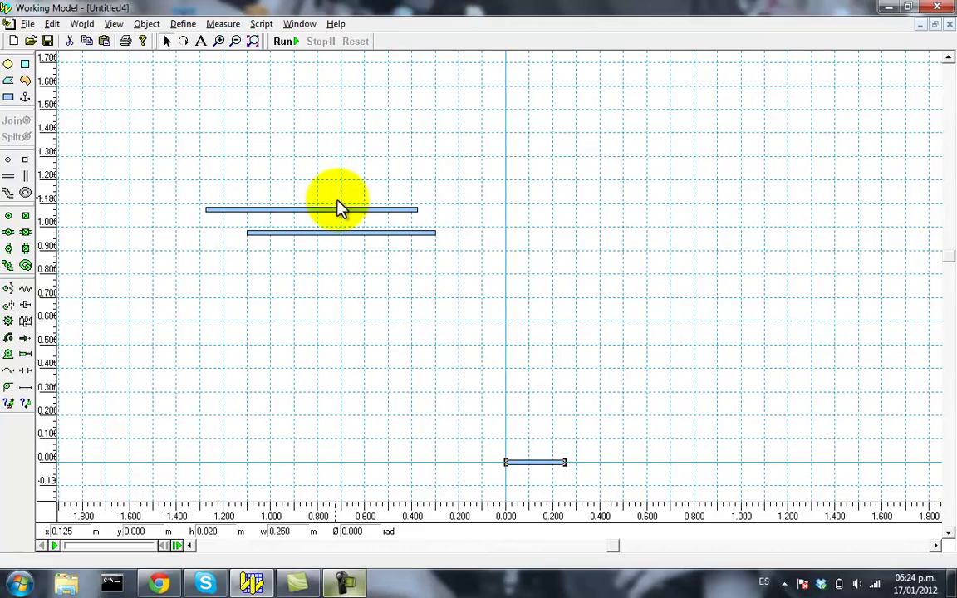
Move the 0.800 m bar to about x 0.050 m, y 0.300 m and the 0.900 m bar to about x 1.150 m, y 0.350 m
drag(350, 226, 530, 388)
drag(327, 214, 796, 391)
click(634, 434)
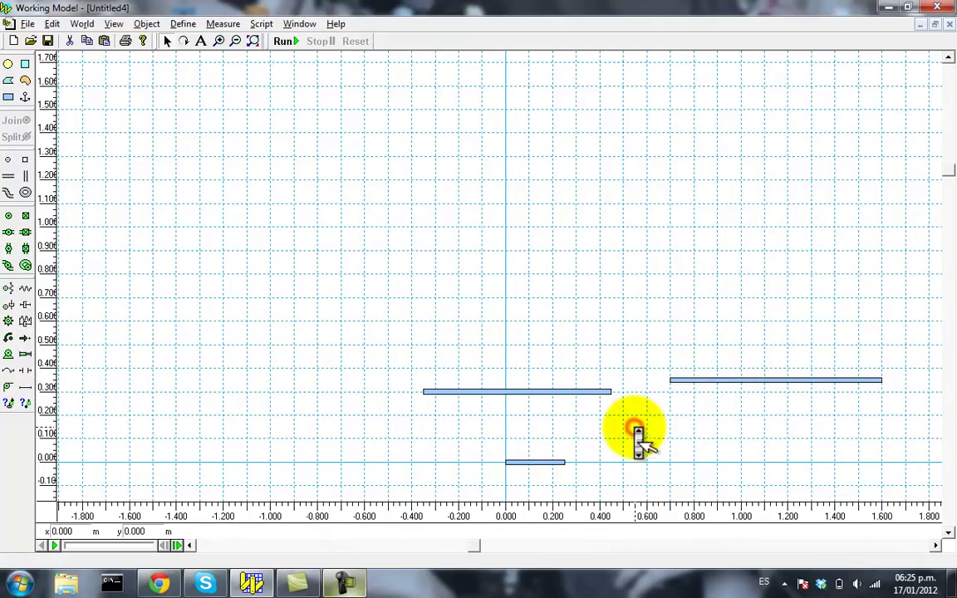
Attach a point element to the midpoint of the short bar's left edge, at the origin
scroll(640, 437, down, 5)
drag(472, 545, 545, 557)
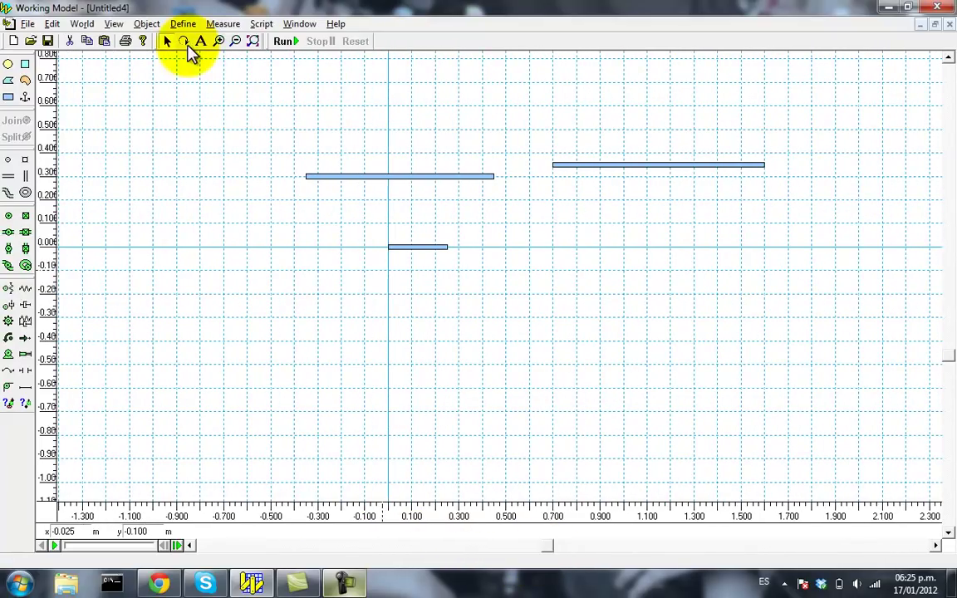
click(218, 41)
click(402, 255)
click(483, 285)
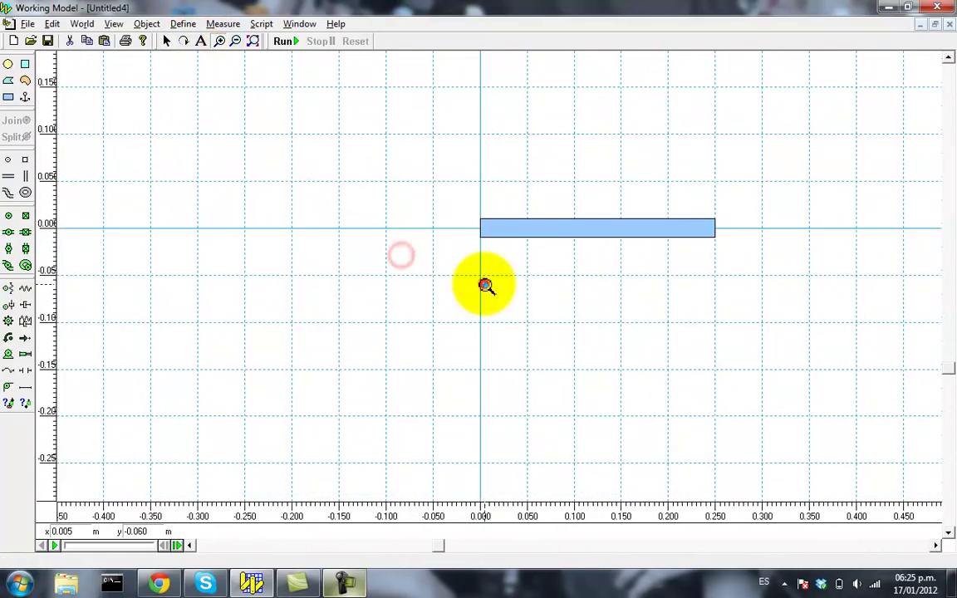
click(524, 250)
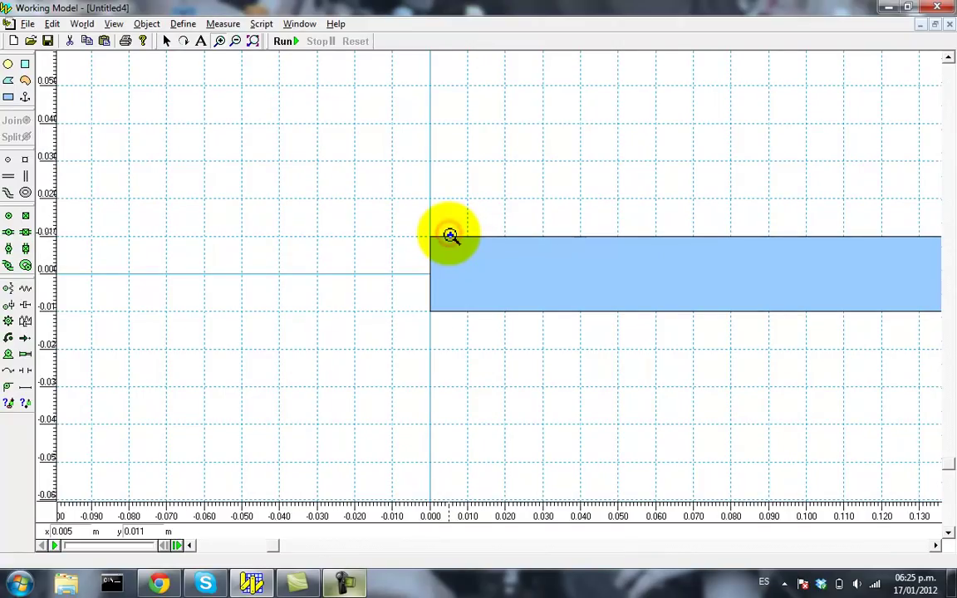
click(166, 41)
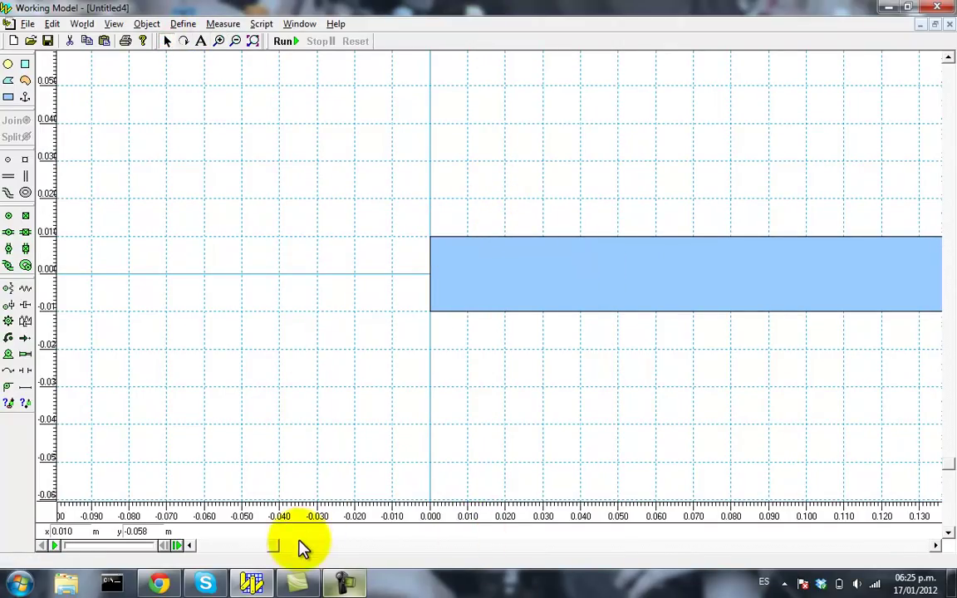
click(10, 164)
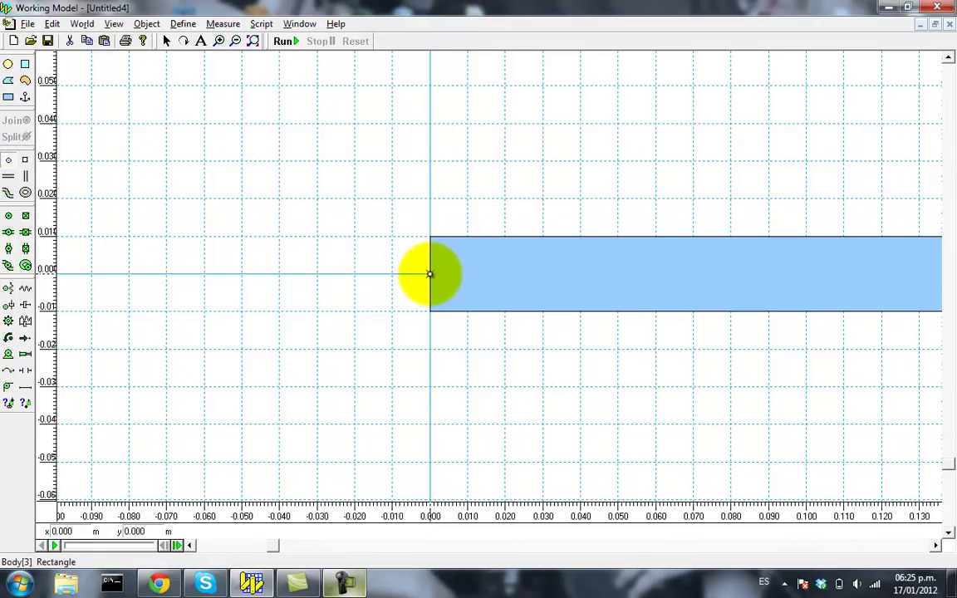
click(429, 273)
click(484, 386)
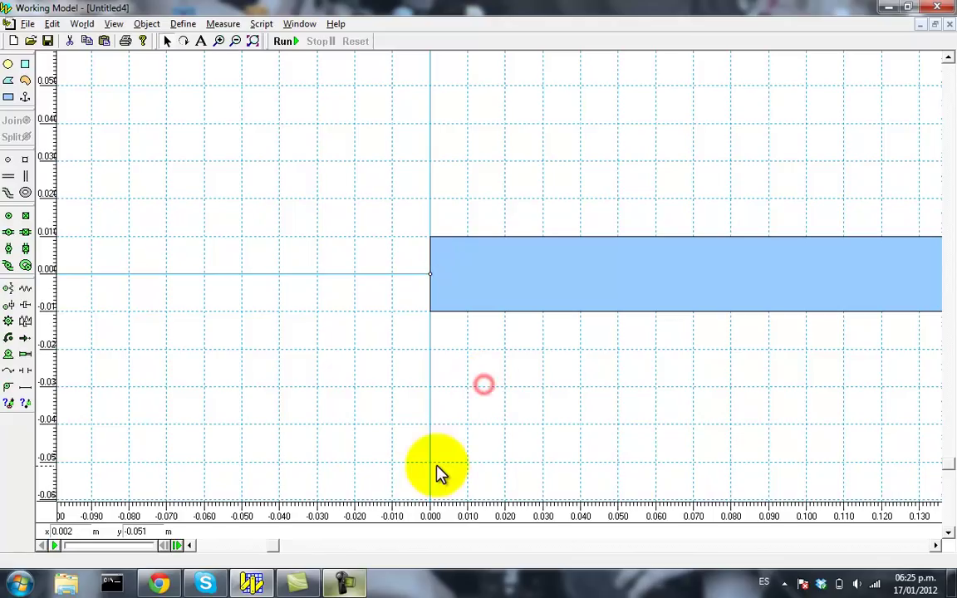
Attach a motor to the short bar on the point at its left end, at the origin
mouse_move(279, 550)
mouse_down()
mouse_move(349, 547)
mouse_move(310, 538)
mouse_move(291, 546)
mouse_up()
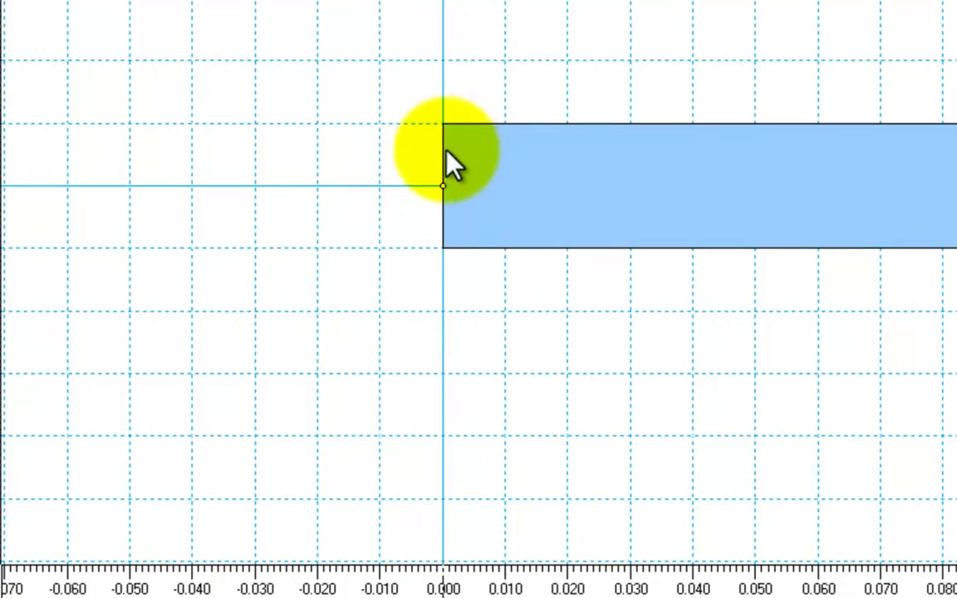
click(411, 247)
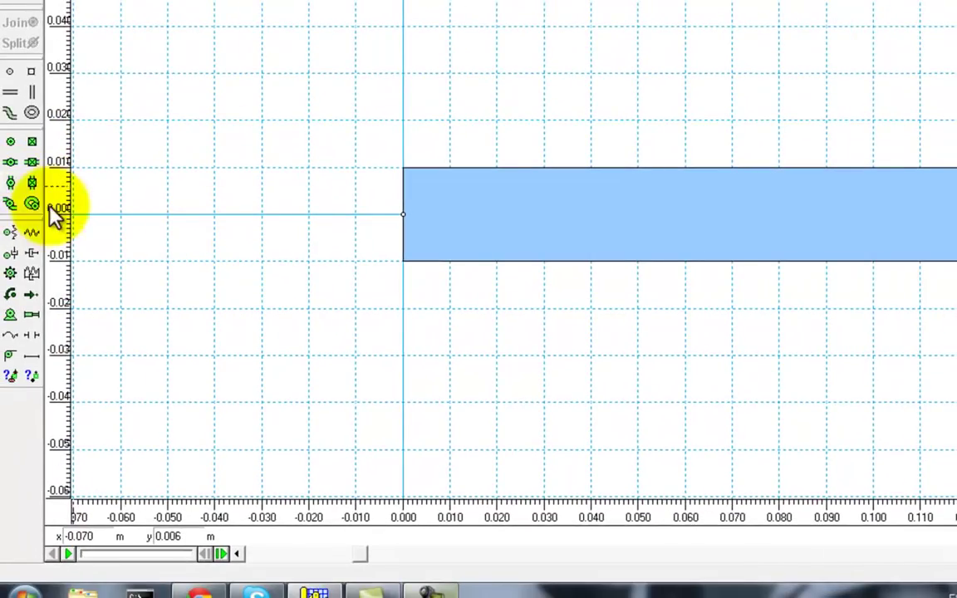
click(11, 314)
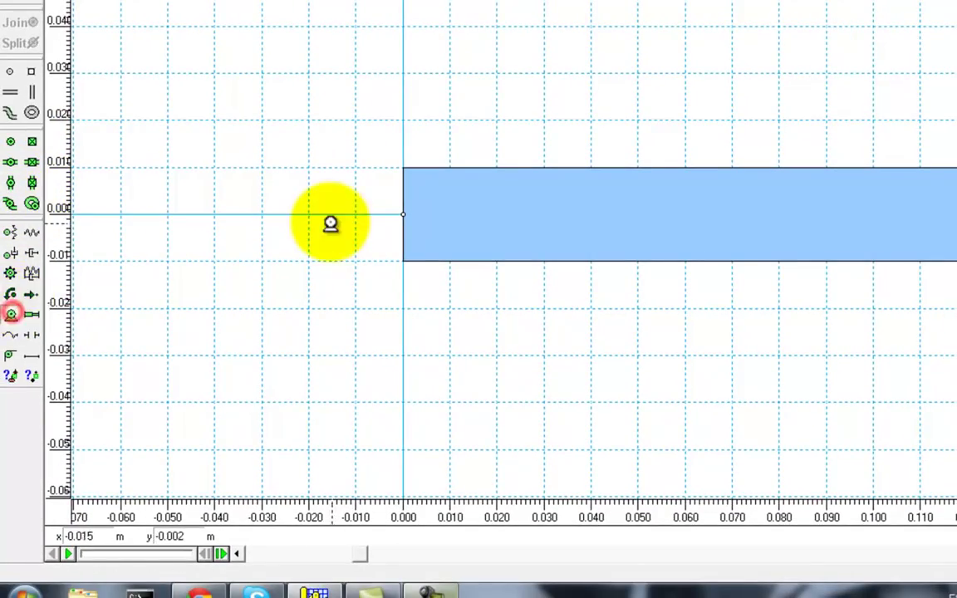
click(403, 214)
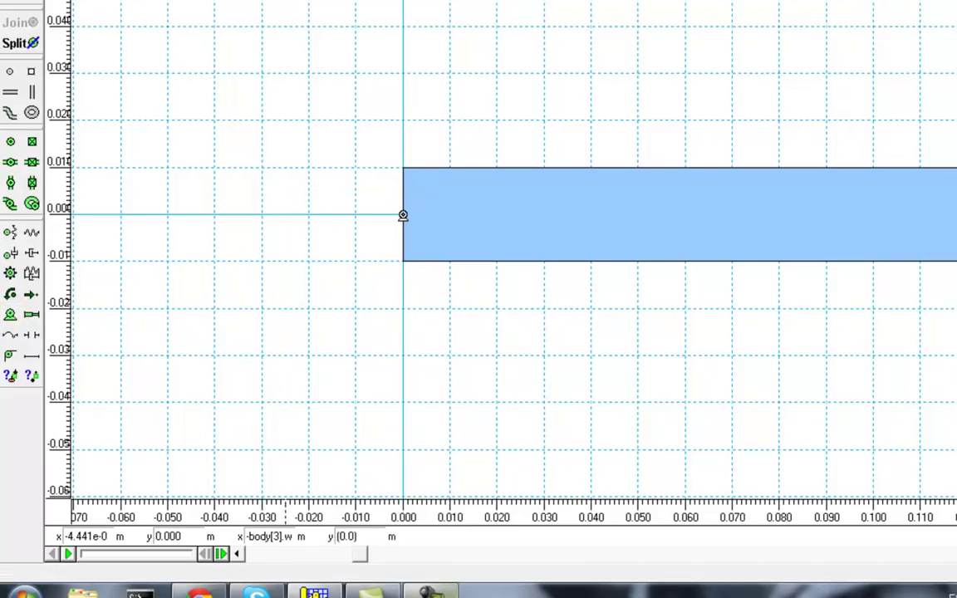
Run the simulation to check the short bar's rotation about the origin, and stop and reset it
click(478, 220)
click(588, 162)
click(673, 187)
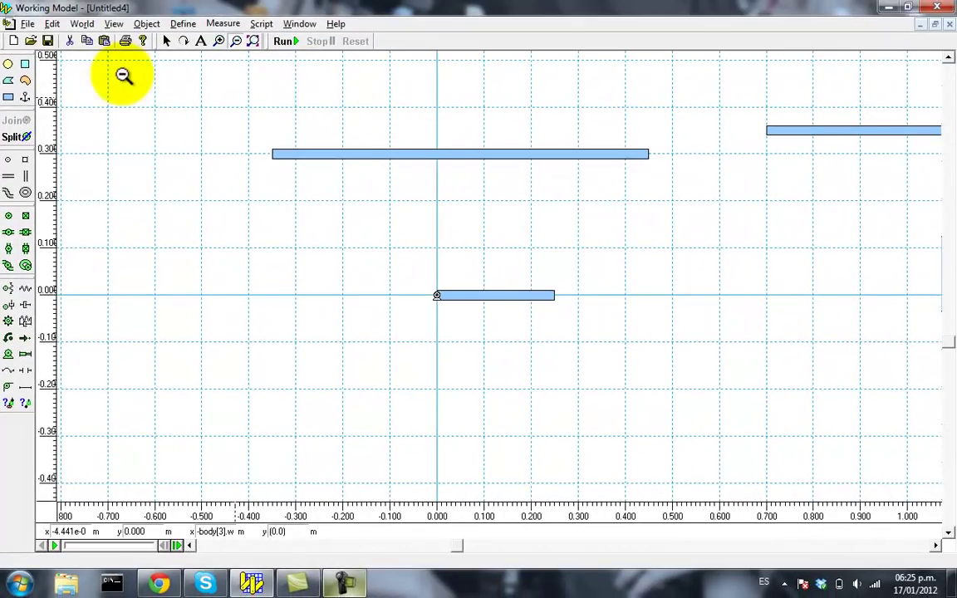
click(285, 43)
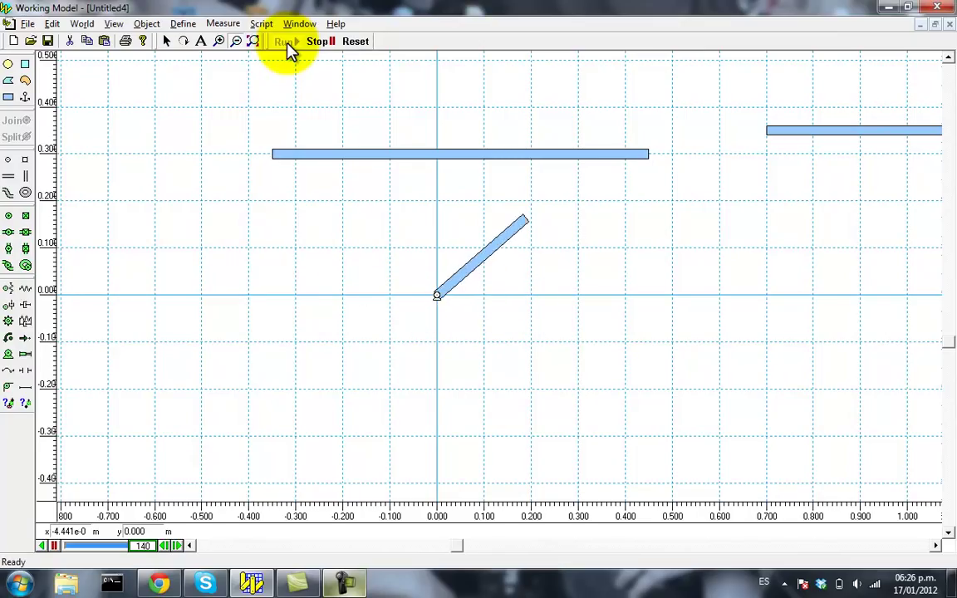
click(318, 43)
click(358, 45)
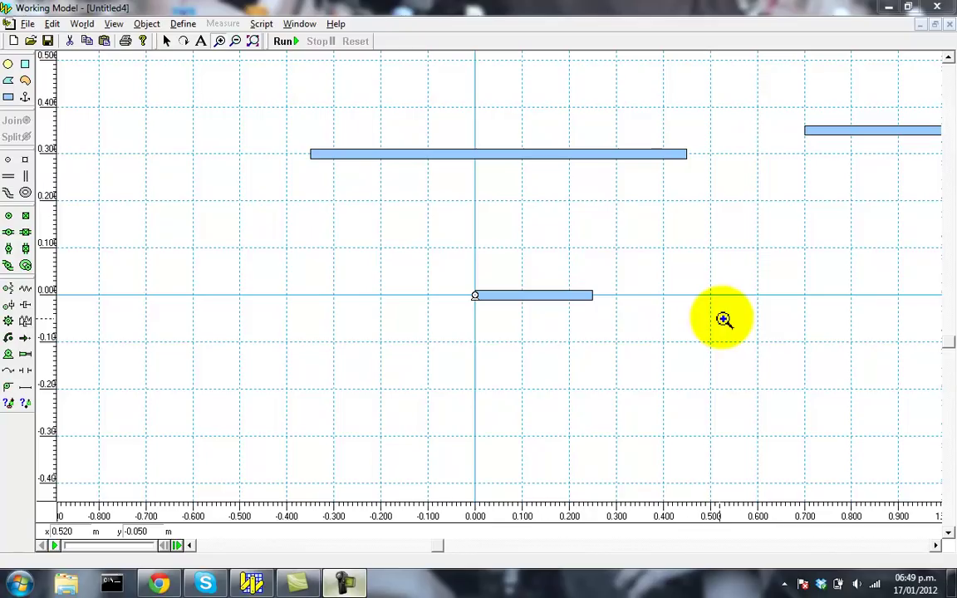
Set the short bar's rotation to 0.5 rad and return it to 0 rad
click(166, 42)
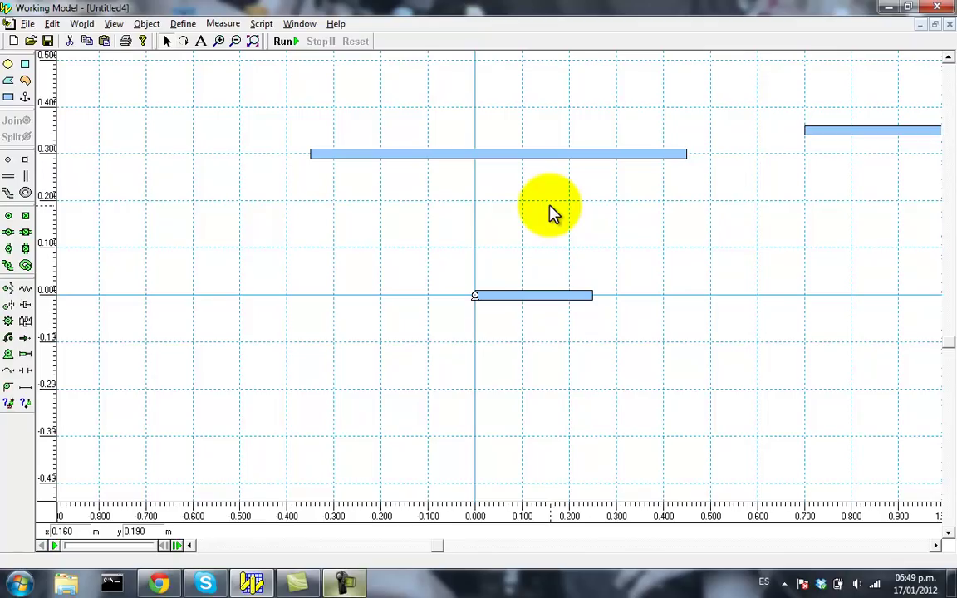
click(653, 154)
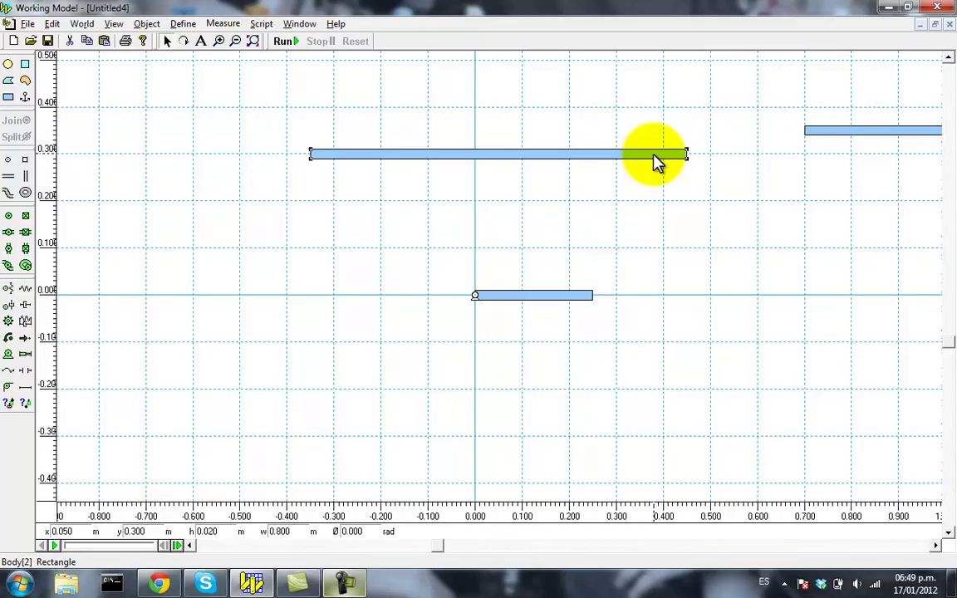
click(529, 303)
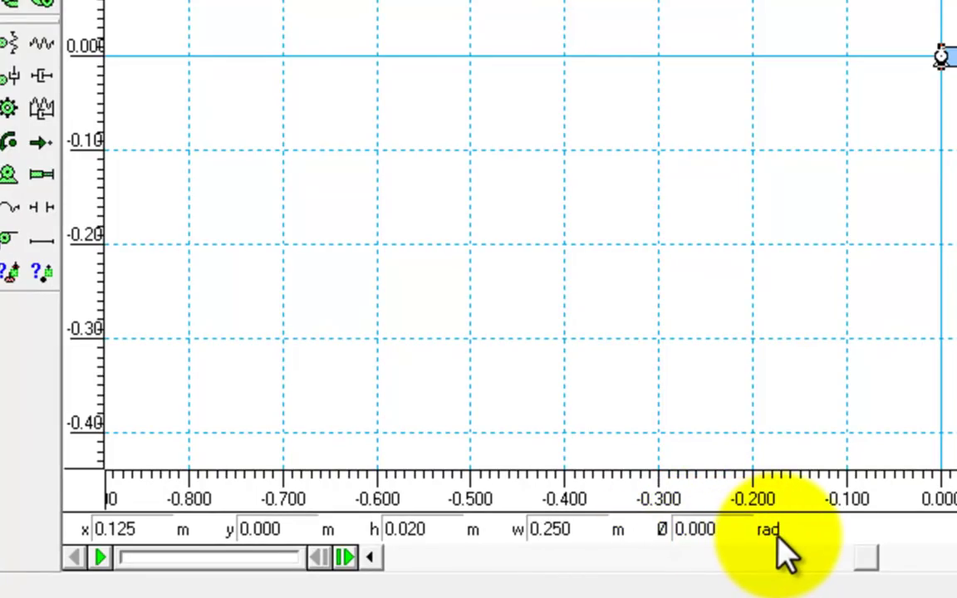
double_click(728, 527)
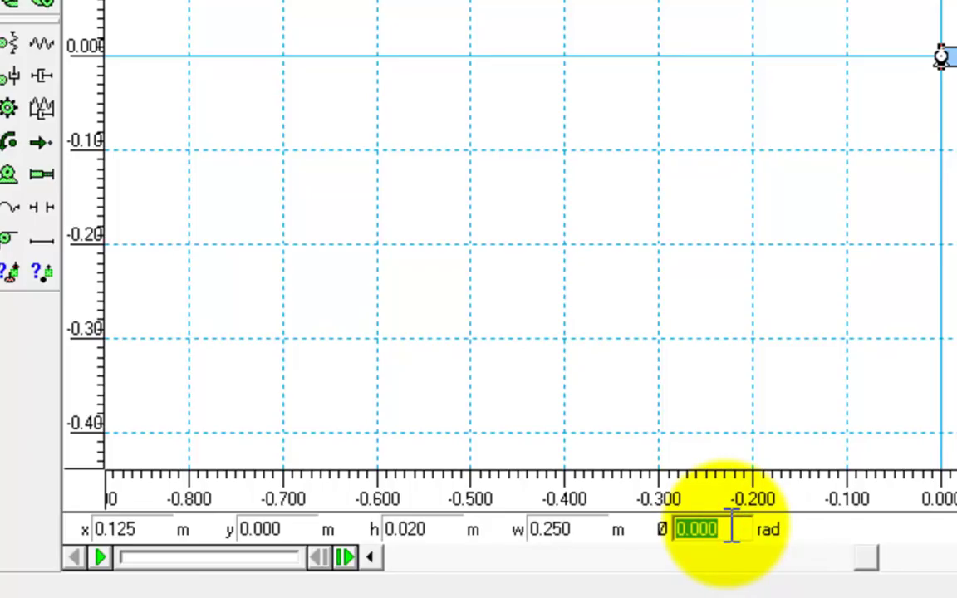
text(0.)
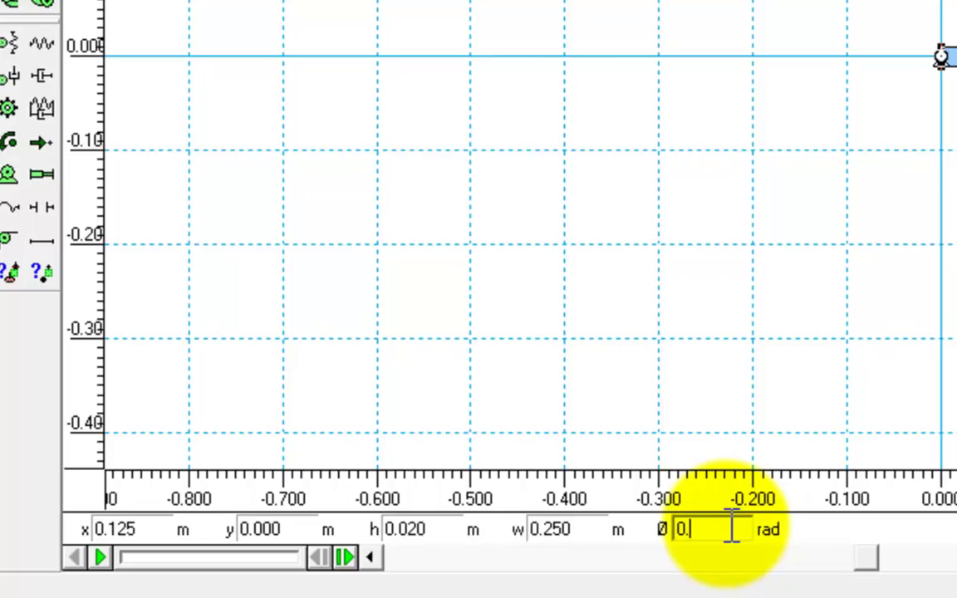
text(5)
key(Return)
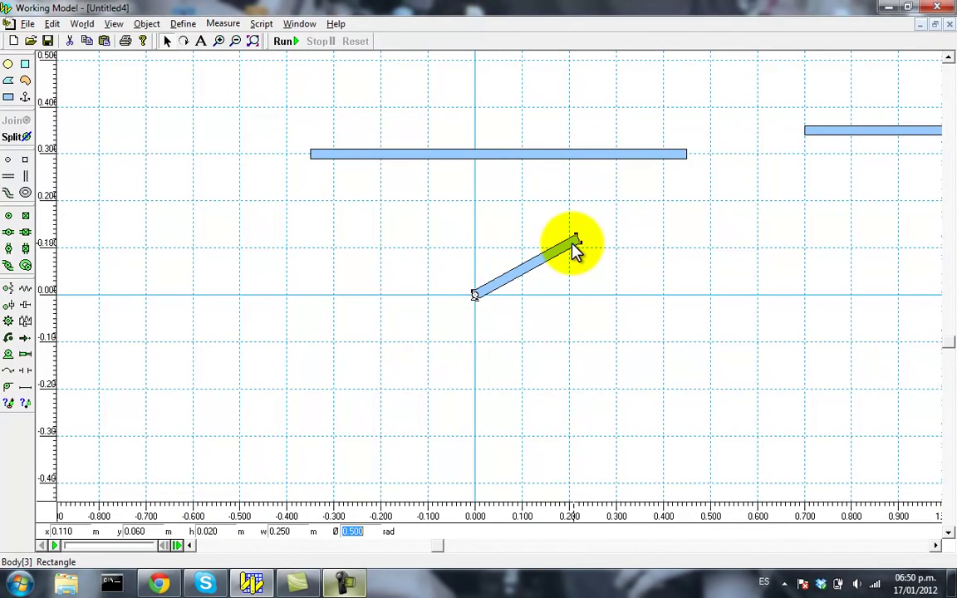
text(0)
key(Return)
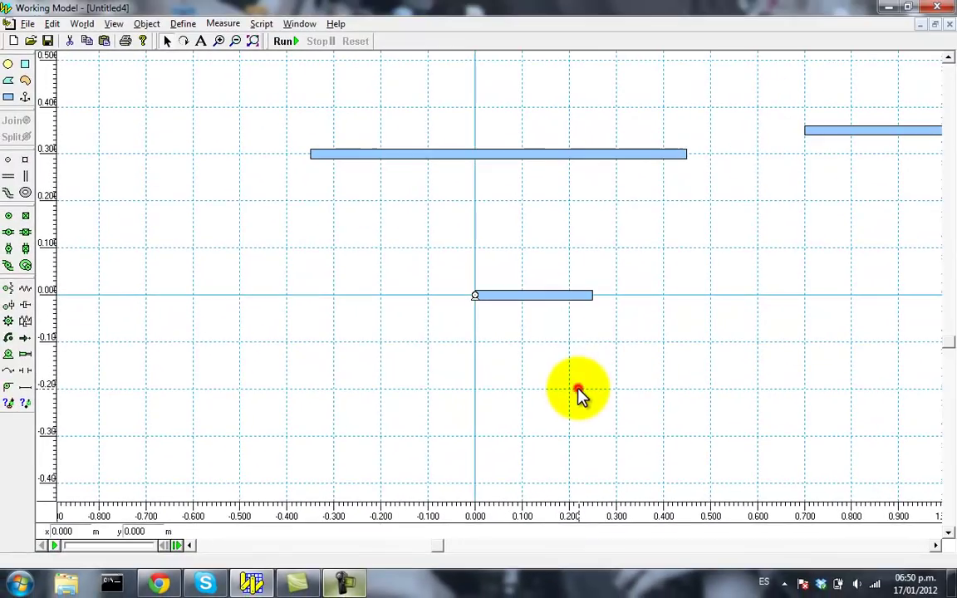
click(793, 296)
click(750, 159)
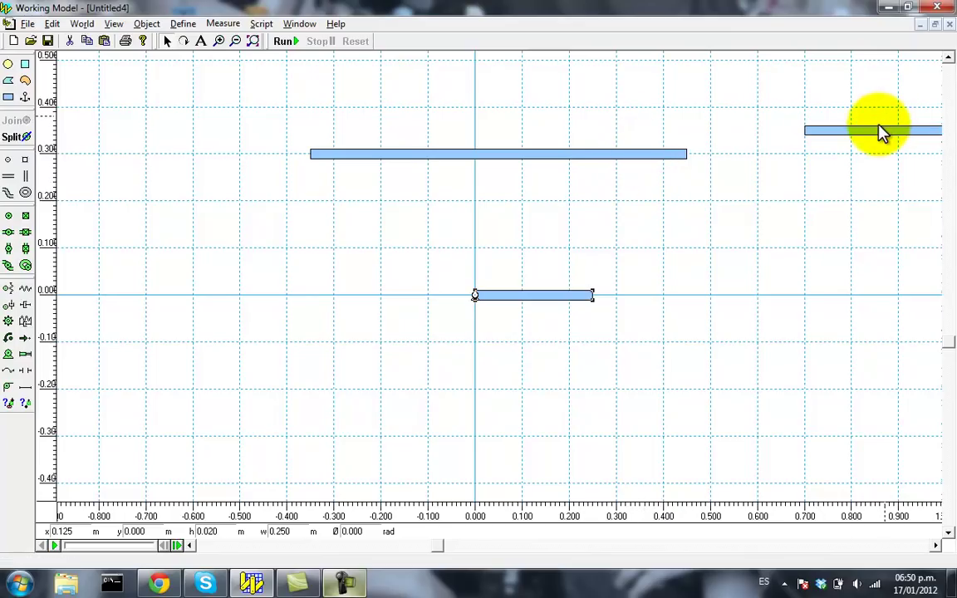
Move the 0.900 m bar to about x 0.990 m, y 0.350 m
drag(877, 133, 657, 103)
click(743, 137)
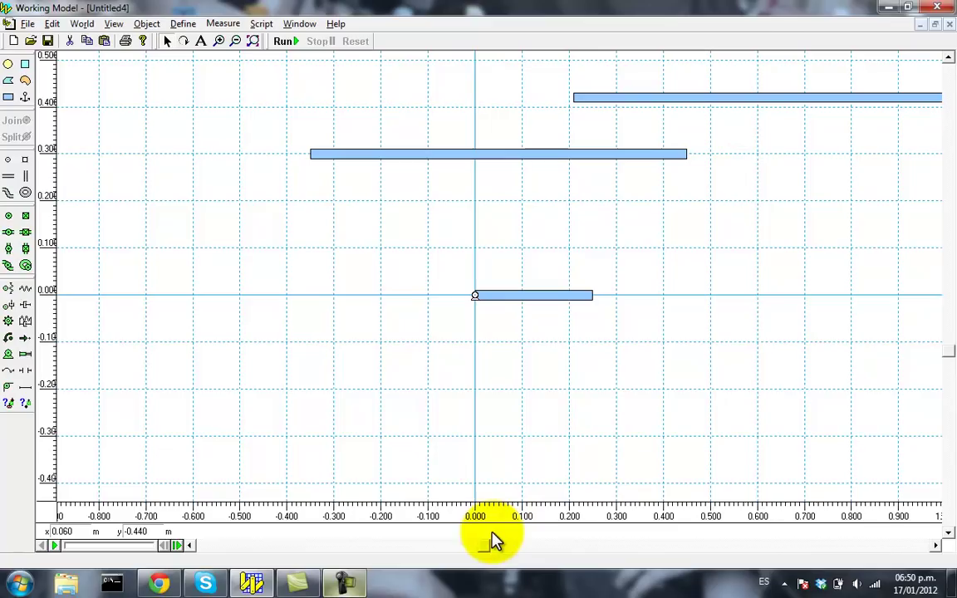
drag(488, 548, 529, 546)
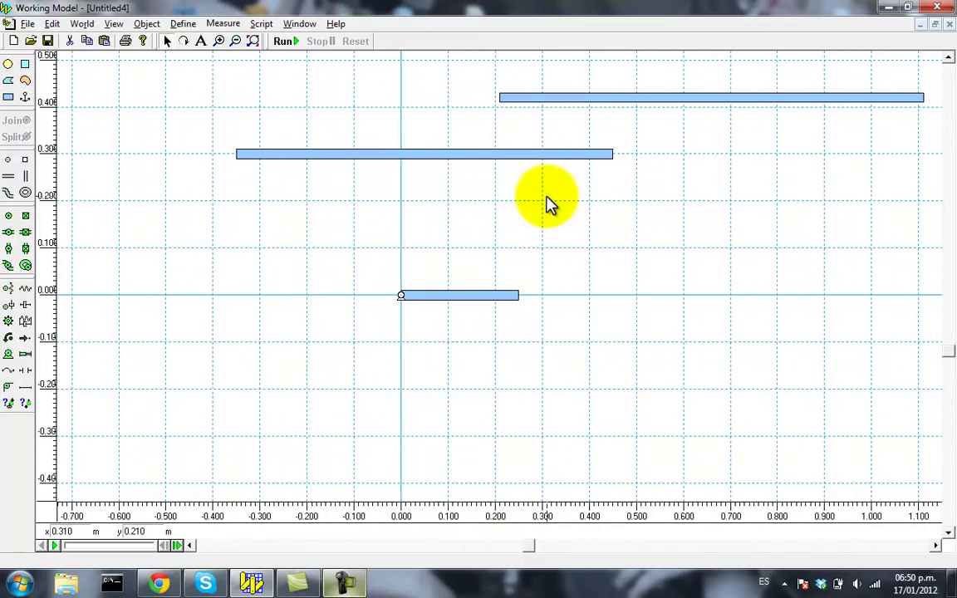
drag(640, 97, 800, 133)
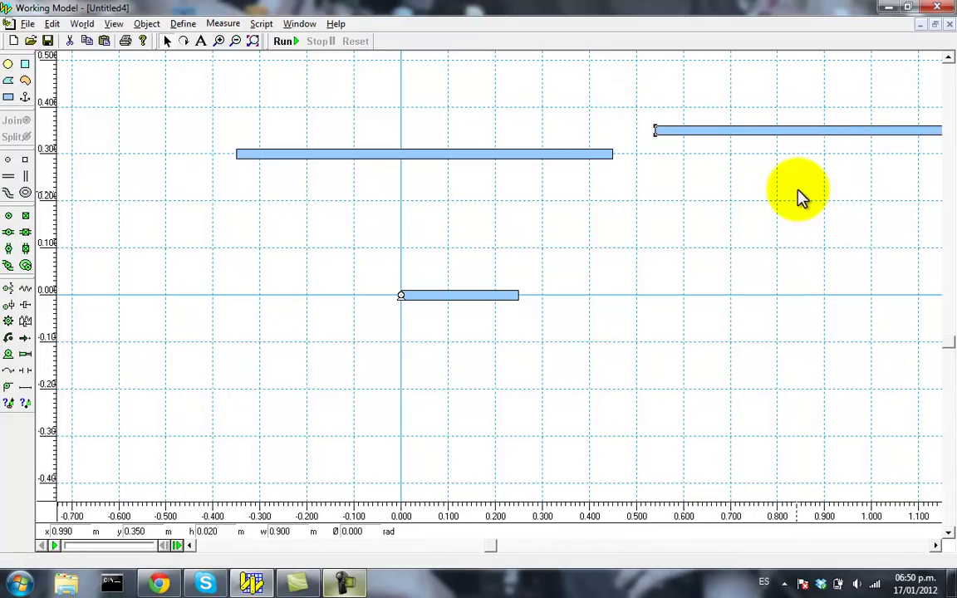
click(798, 193)
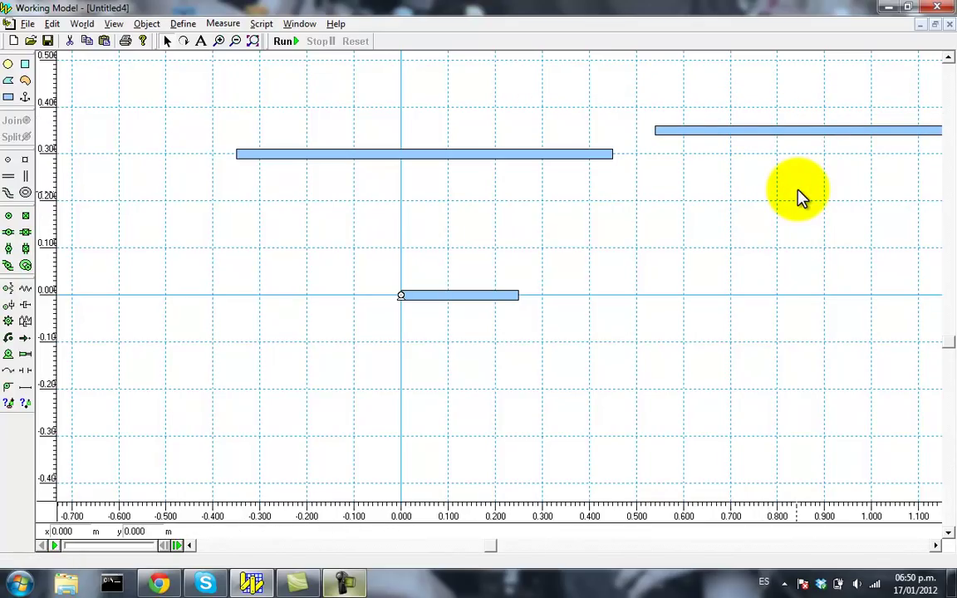
Move the 0.800 m bar to about x 0.010 m, y 0.240 m, above the short bar
click(453, 296)
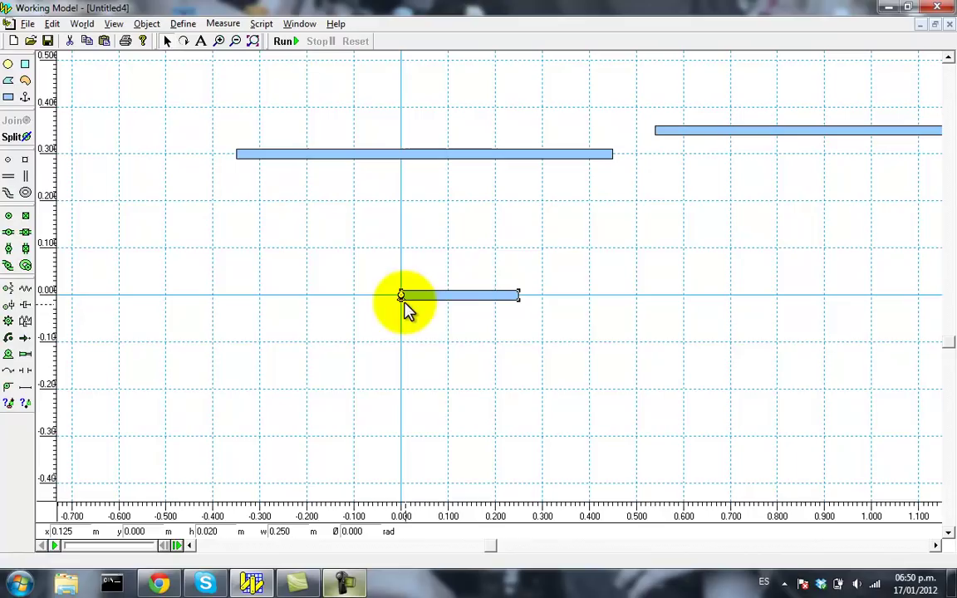
click(437, 317)
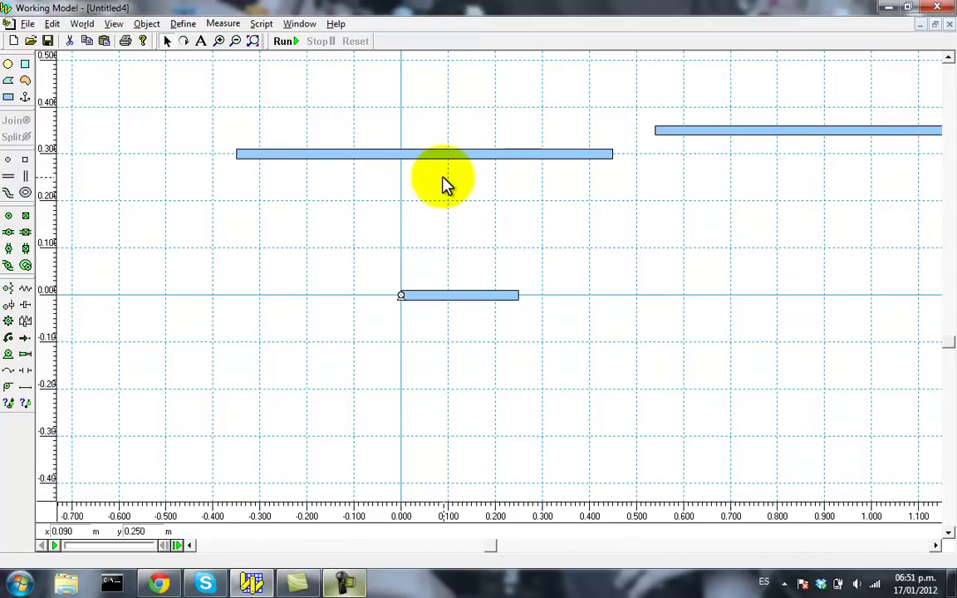
drag(470, 155, 464, 130)
click(469, 141)
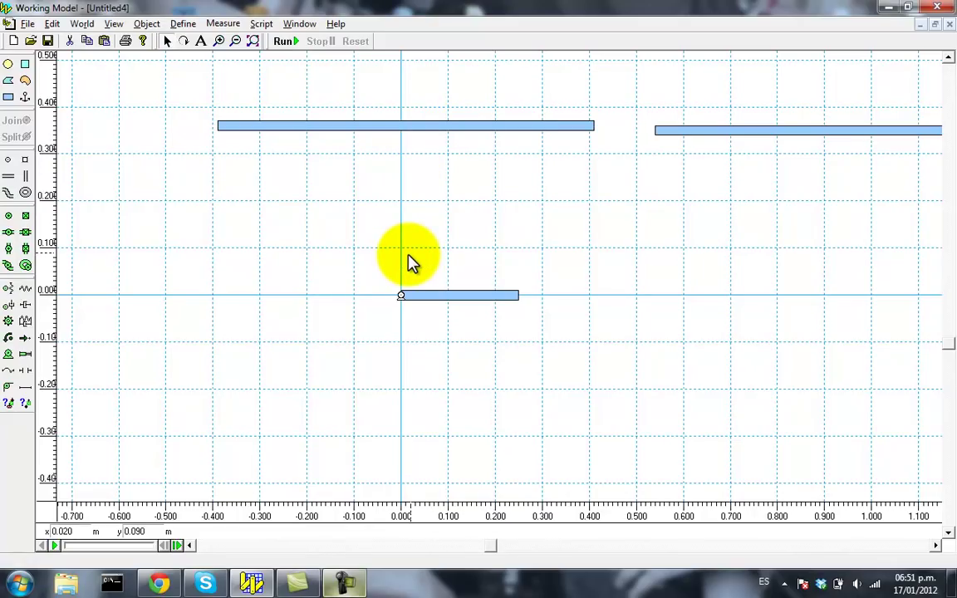
drag(436, 131, 430, 189)
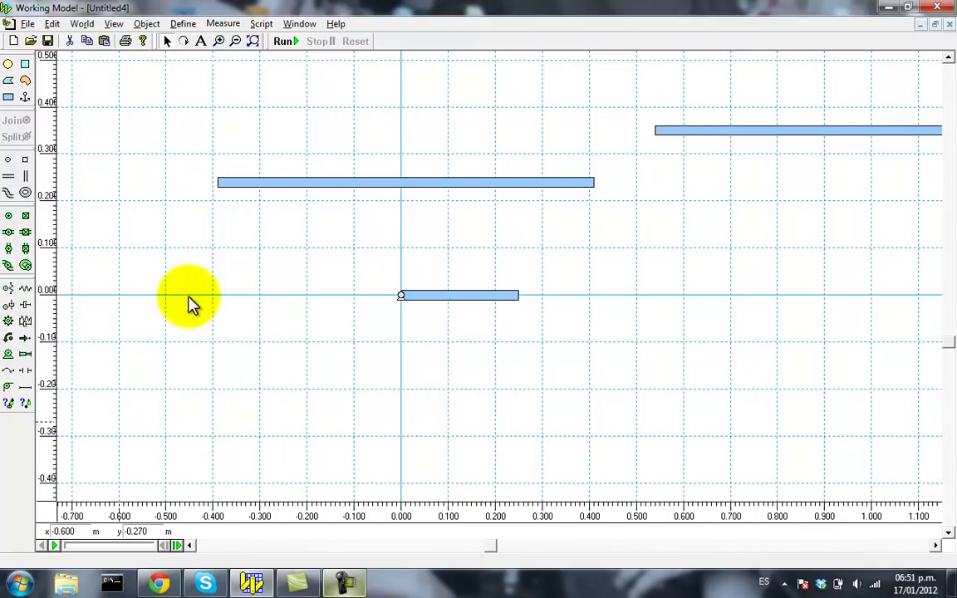
Move the 0.800 m bar to about y 0.150 m with its right end at about x 0.300 m
click(218, 41)
click(403, 198)
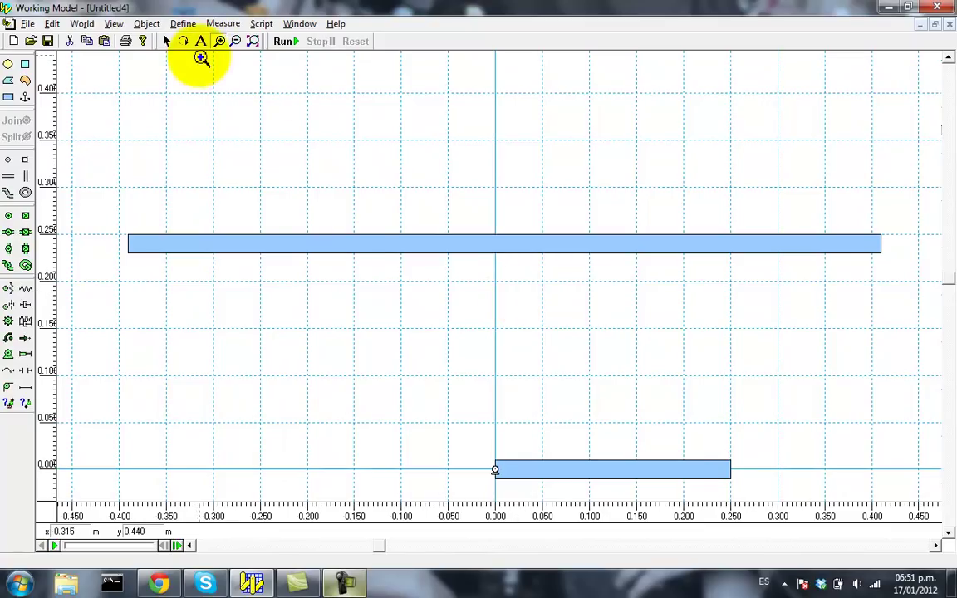
click(165, 42)
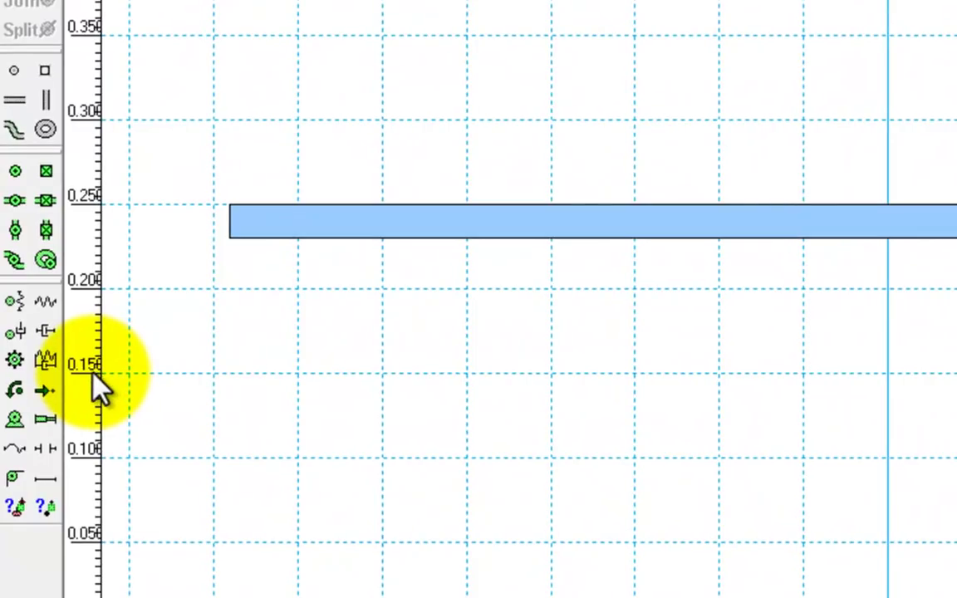
click(90, 372)
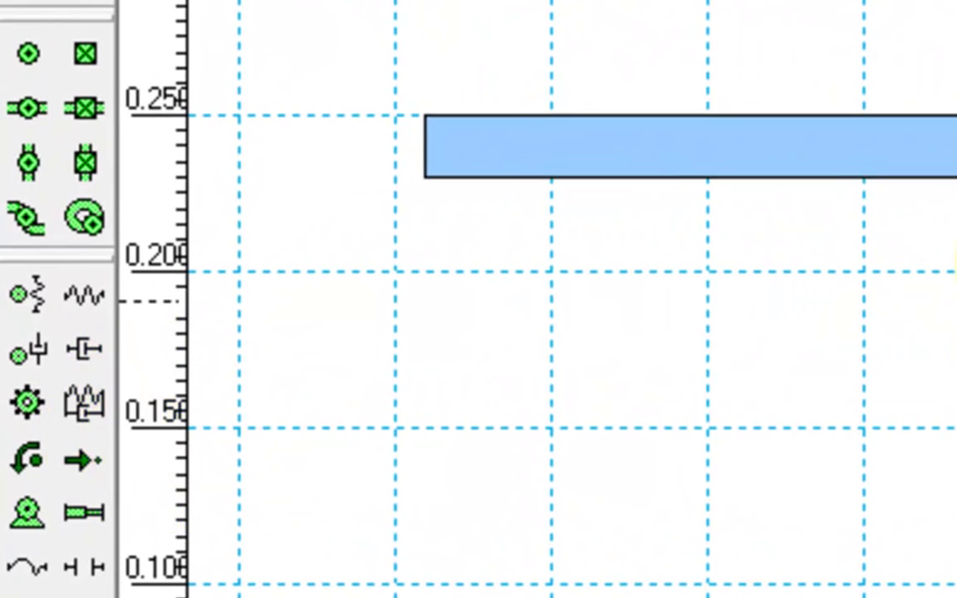
drag(635, 242, 639, 334)
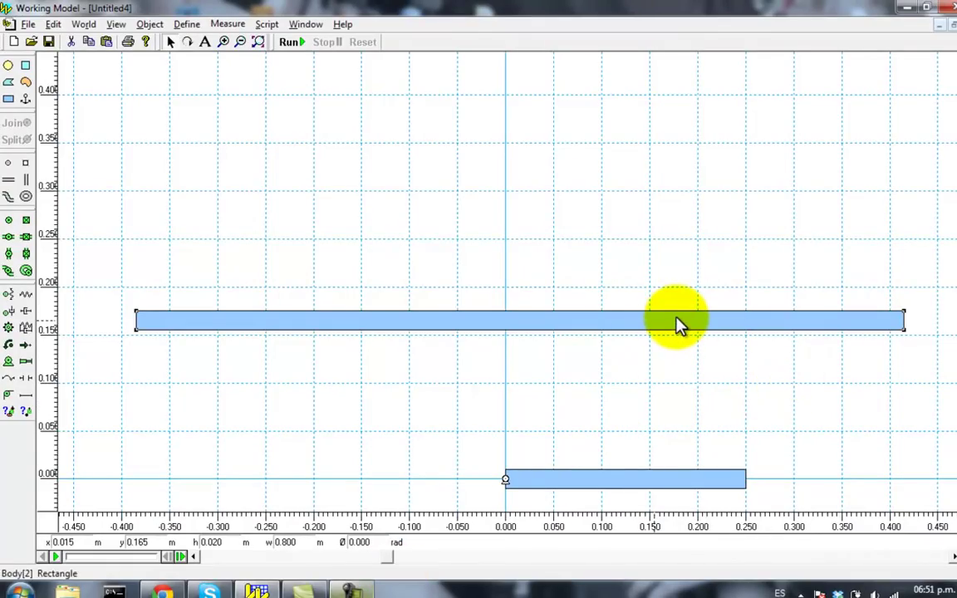
drag(694, 325, 629, 340)
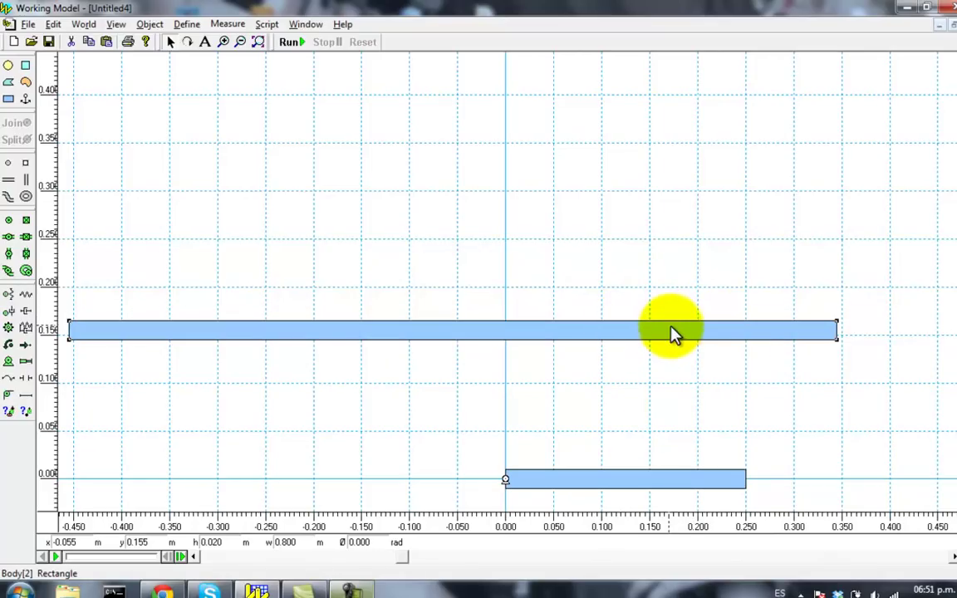
drag(799, 334, 760, 338)
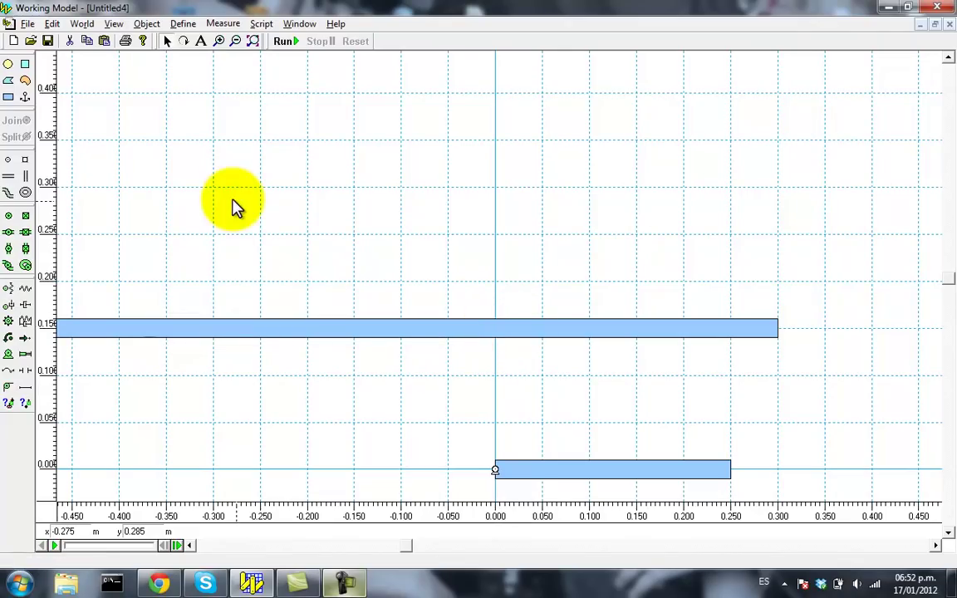
Attach a point element to the midpoint of the 0.800 m bar's right edge, at x 0.300 m, y 0.150 m
click(10, 161)
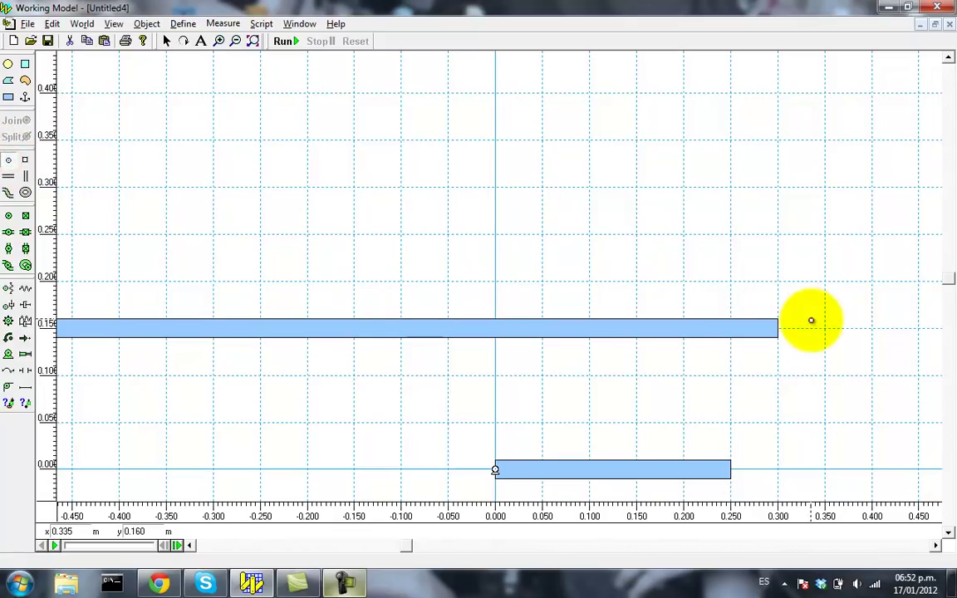
click(778, 328)
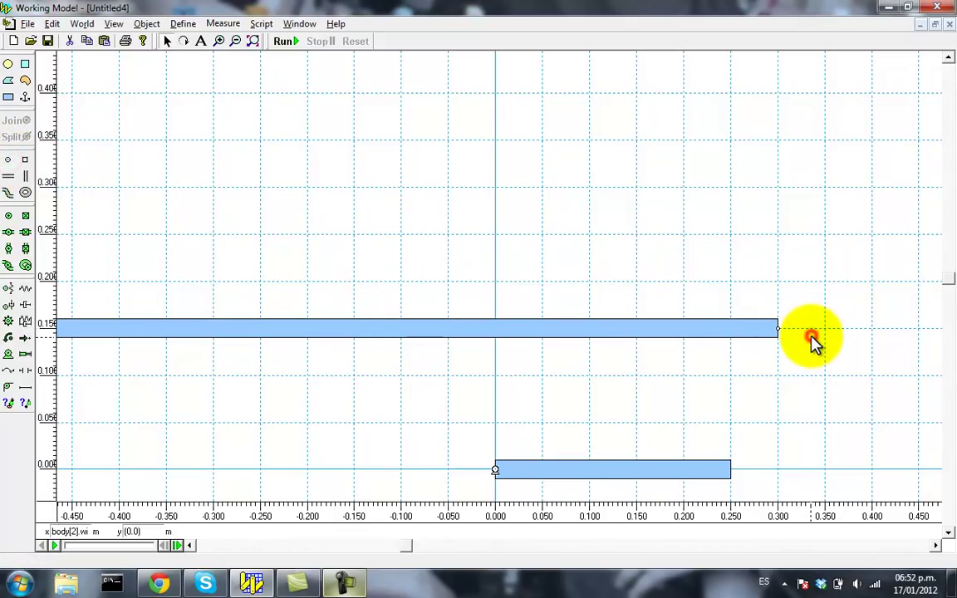
click(219, 41)
click(756, 331)
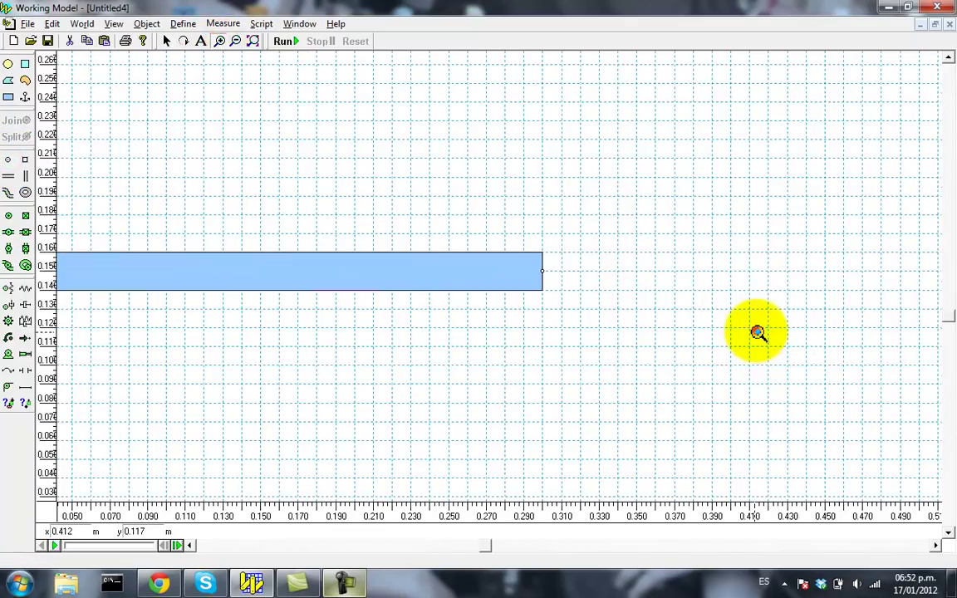
Attach a point element to the 0.800 m bar on its centreline at x 0.000 m, y 0.150 m
click(534, 291)
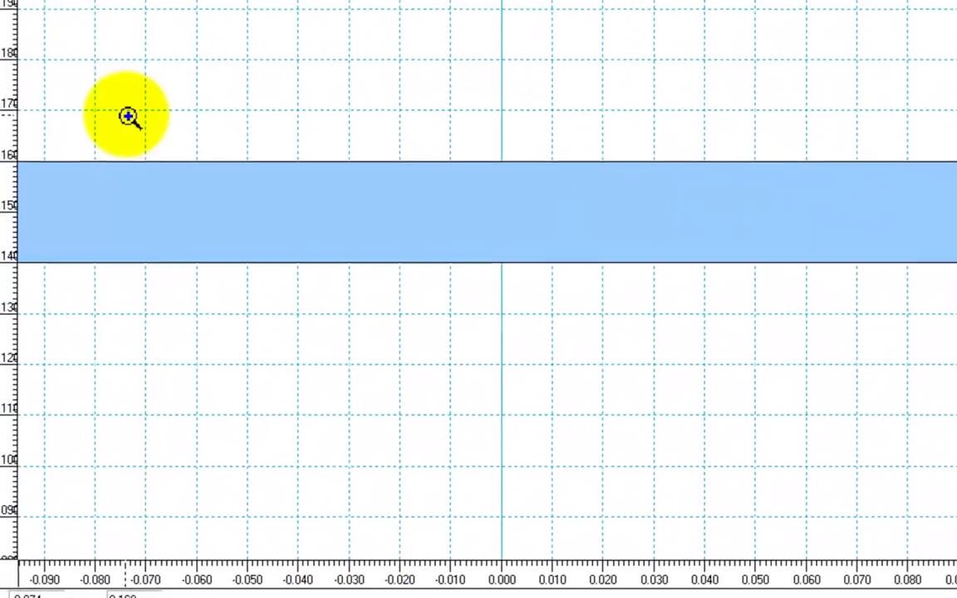
drag(494, 197, 513, 218)
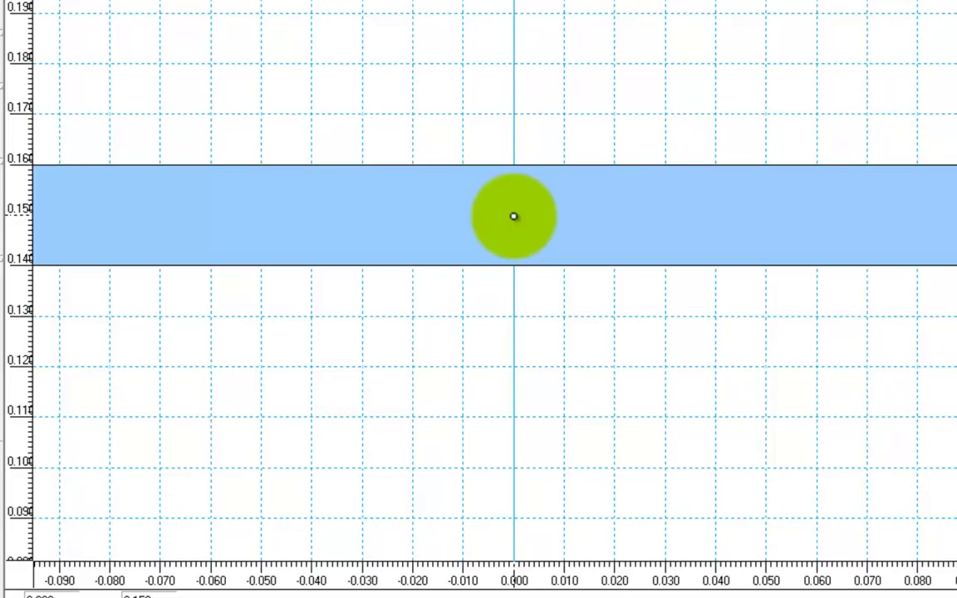
drag(514, 216, 551, 301)
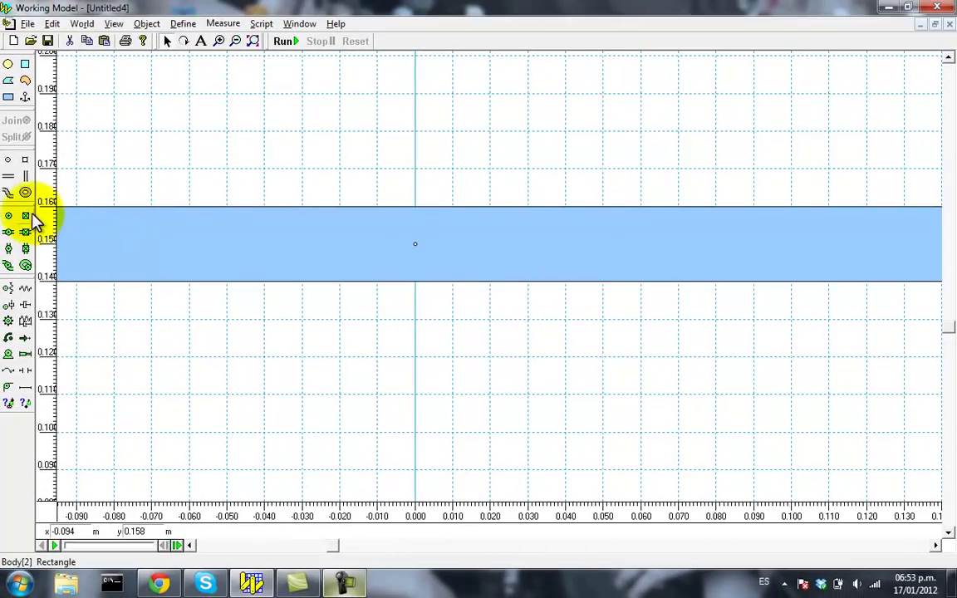
Place a pin joint on the 0.800 m bar over the point at x 0.000 m, y 0.150 m
click(9, 217)
click(418, 244)
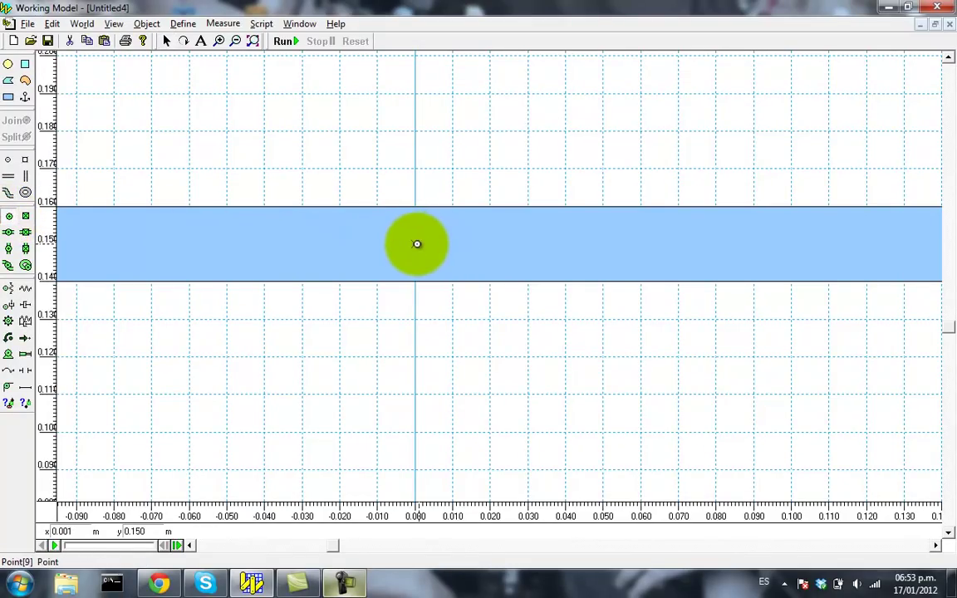
click(416, 245)
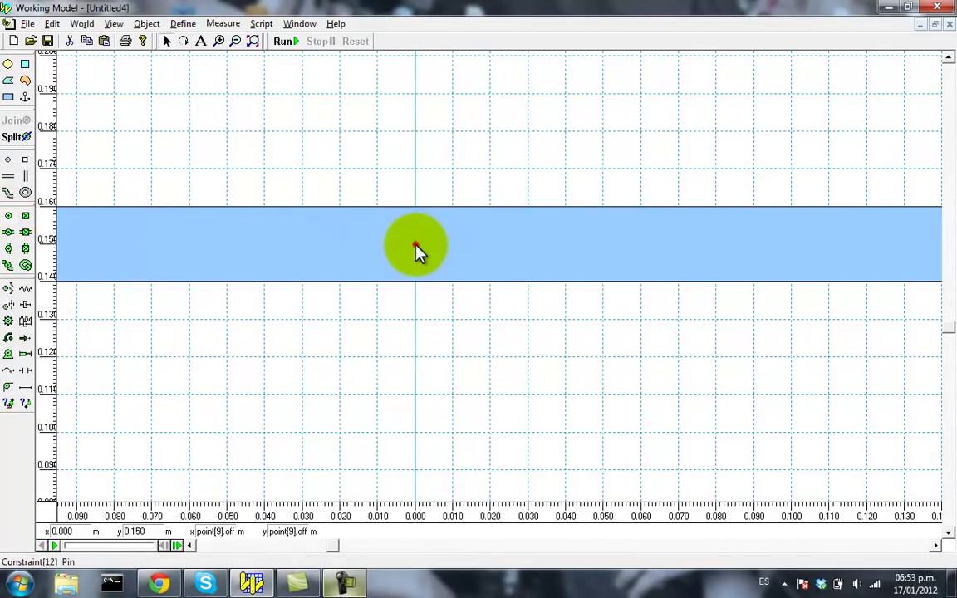
click(427, 175)
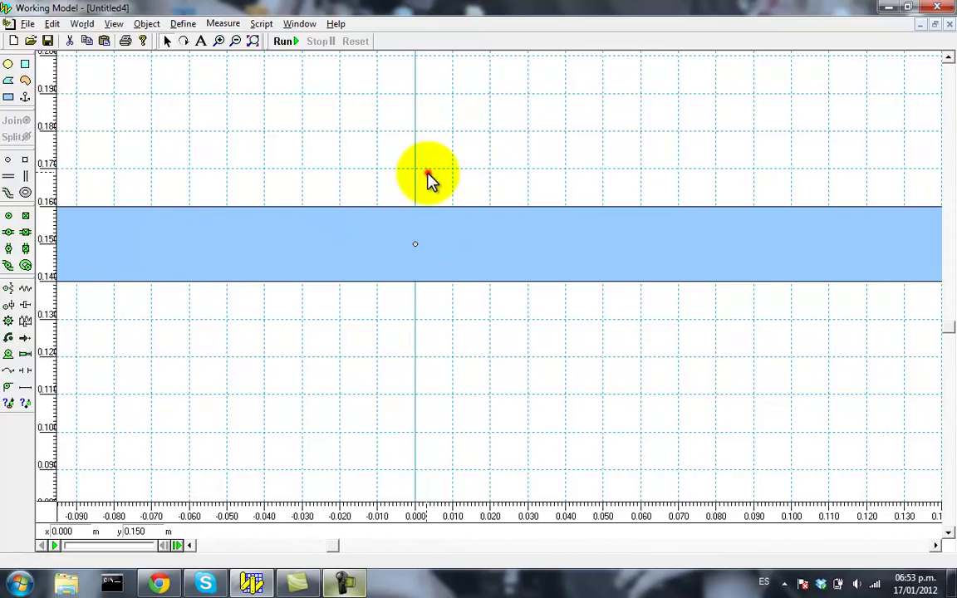
Set the world's gravity type to Vertical with an acceleration of 9.807 m/s^2
click(251, 44)
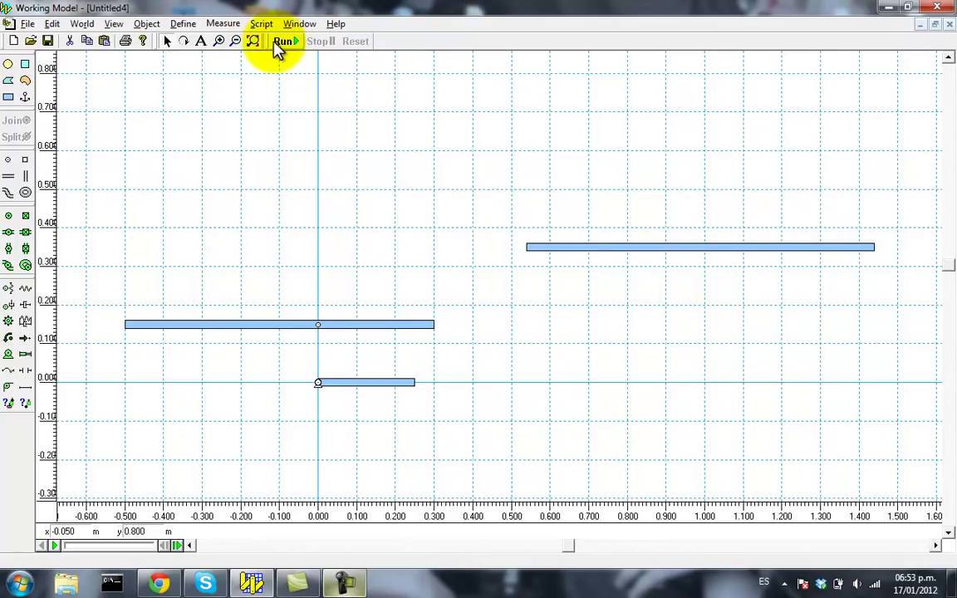
click(74, 24)
click(93, 40)
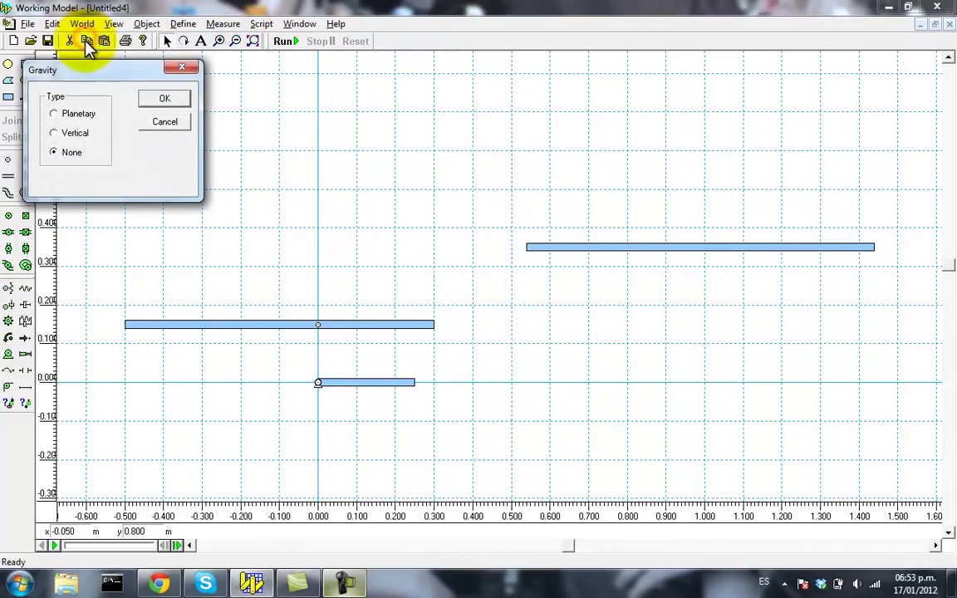
click(53, 134)
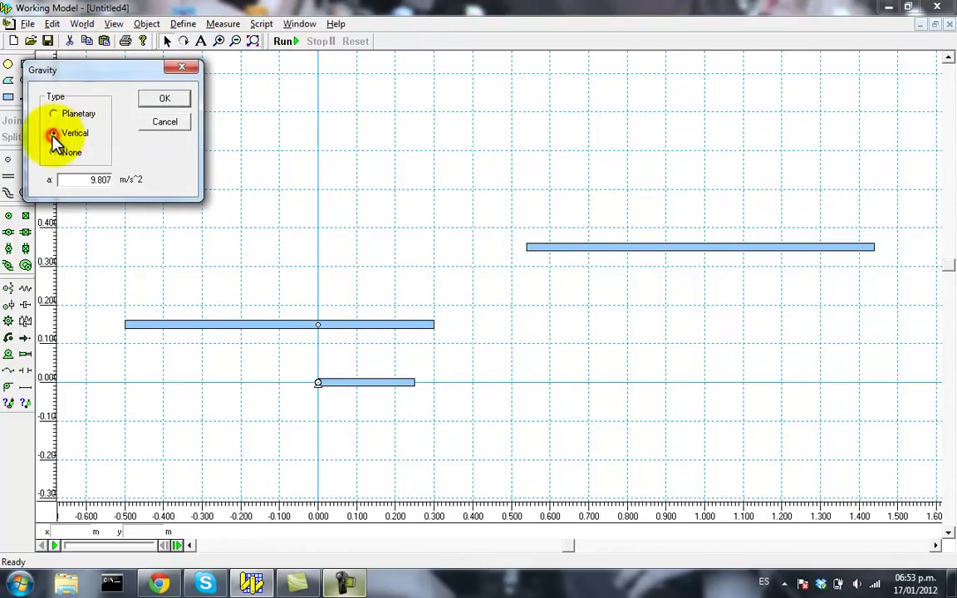
click(164, 99)
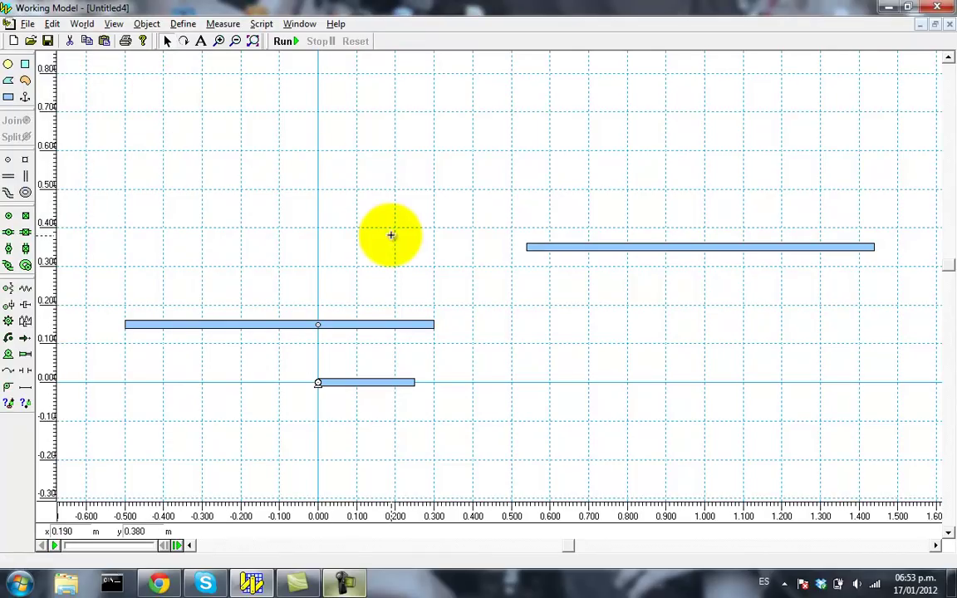
Run the simulation three times to examine how the 0.800 m bar and the motor-driven bar interact, resetting to initial conditions after each run
click(284, 40)
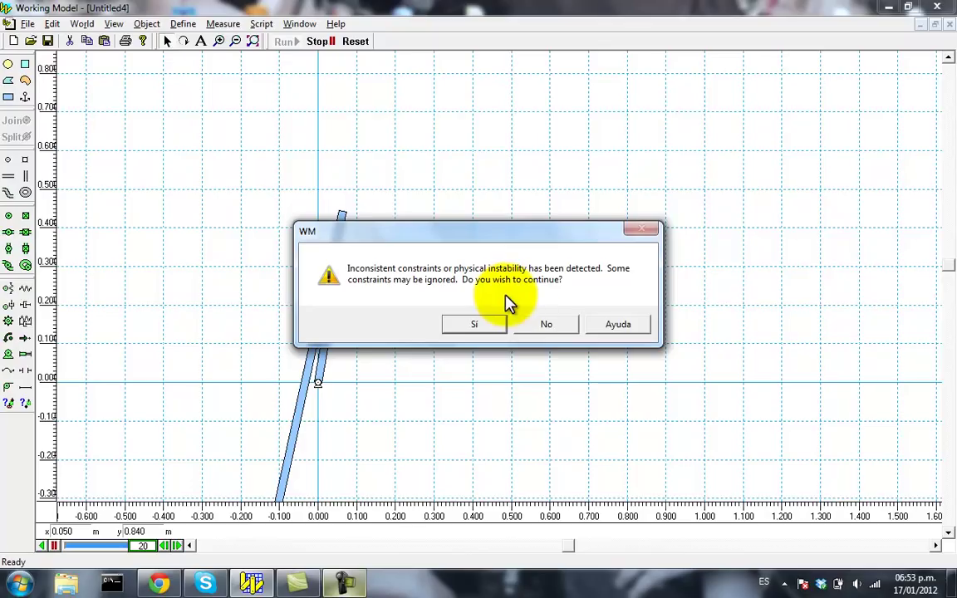
click(545, 324)
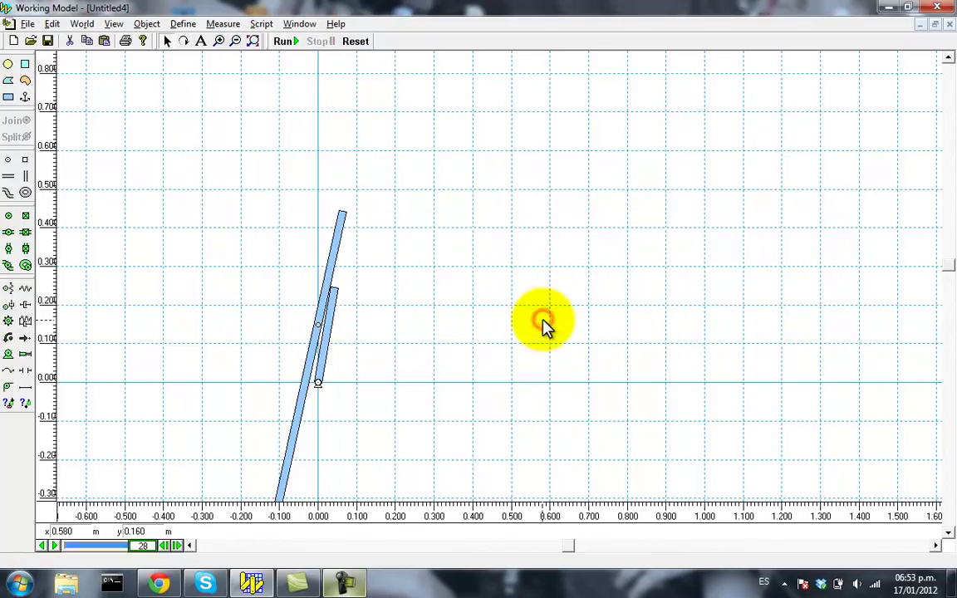
click(358, 42)
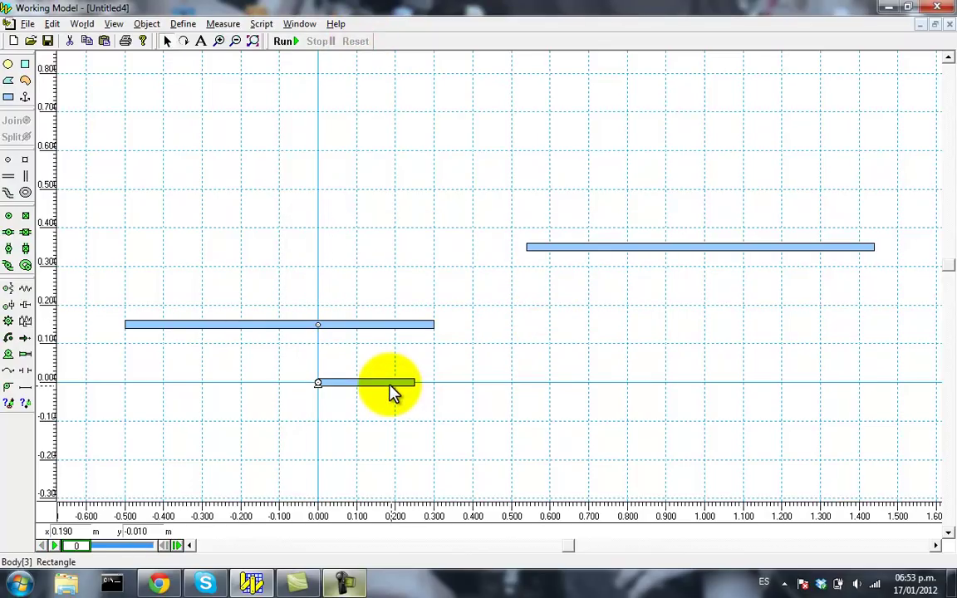
click(283, 46)
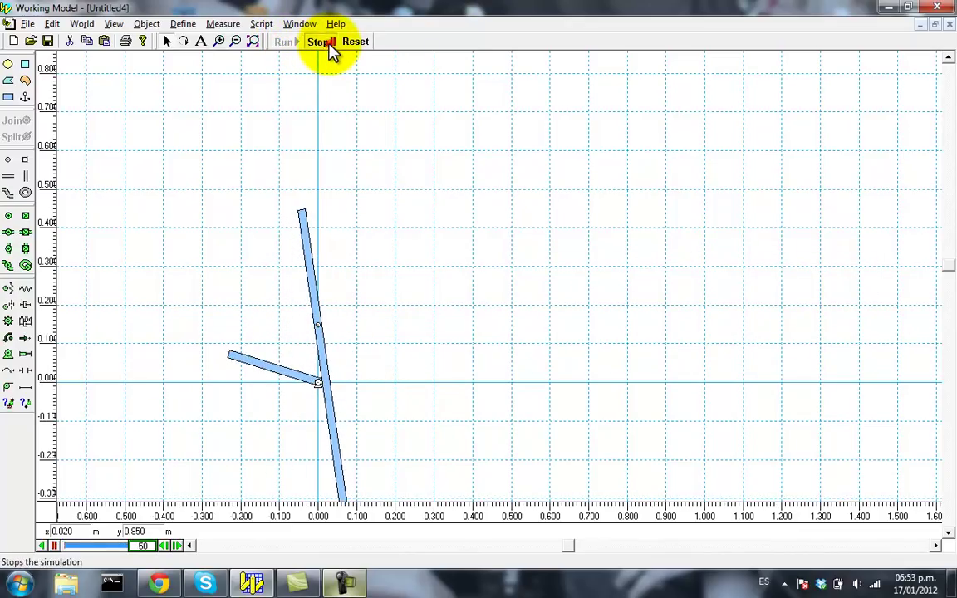
click(321, 41)
click(354, 42)
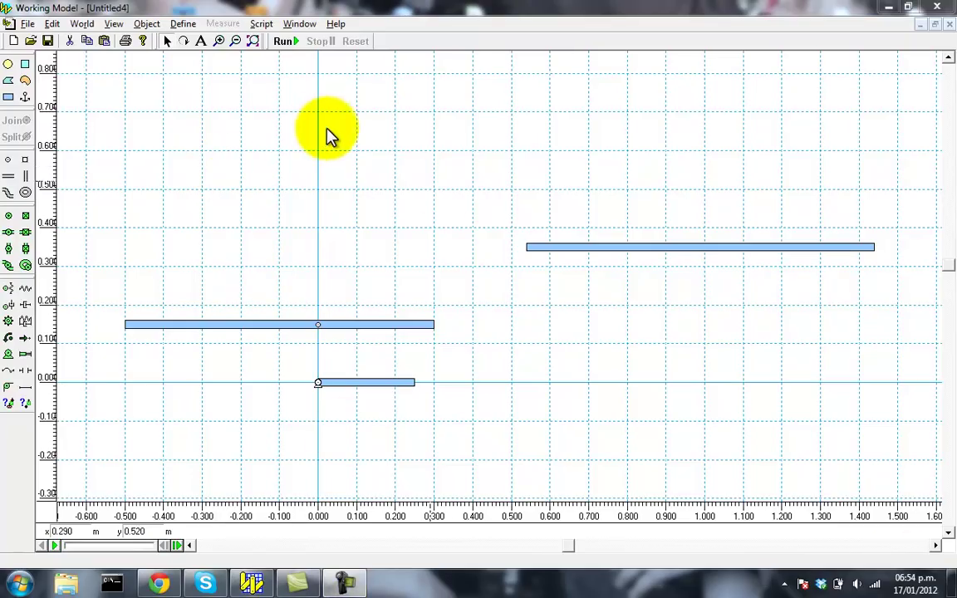
click(291, 43)
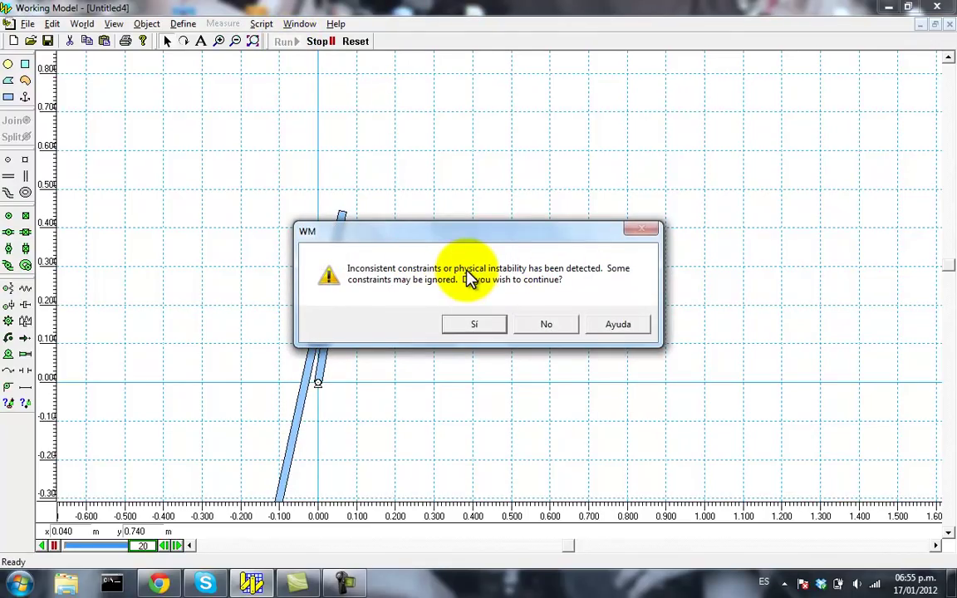
click(548, 325)
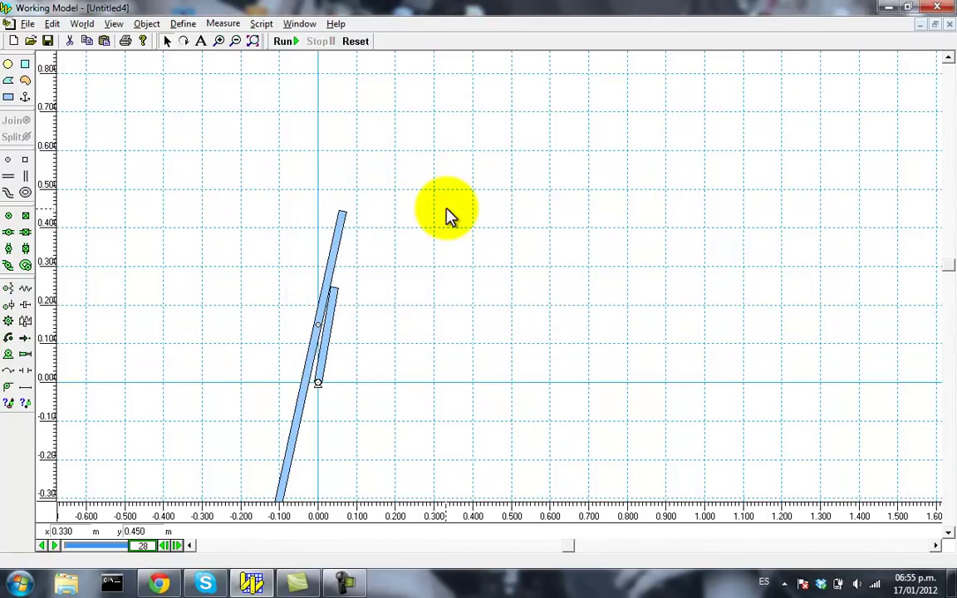
click(446, 214)
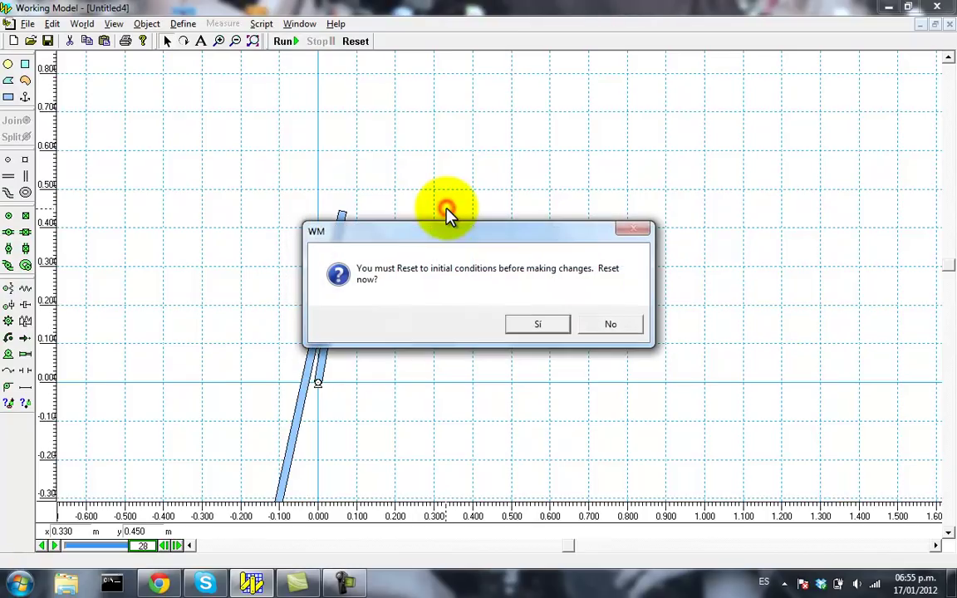
click(555, 324)
click(442, 297)
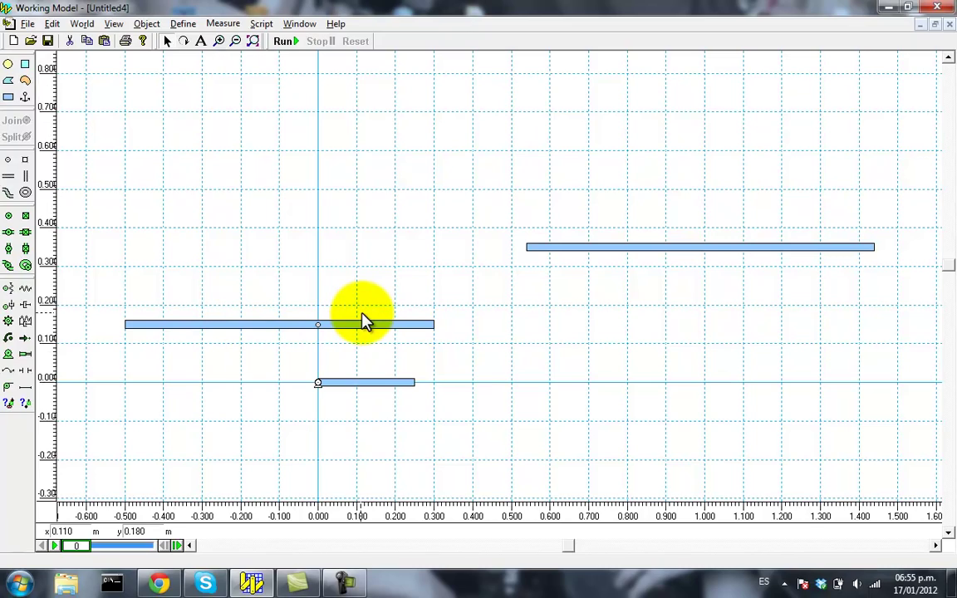
Set the world's collision preference to "Objects do not collide by default" and accept it for all bodies
click(114, 24)
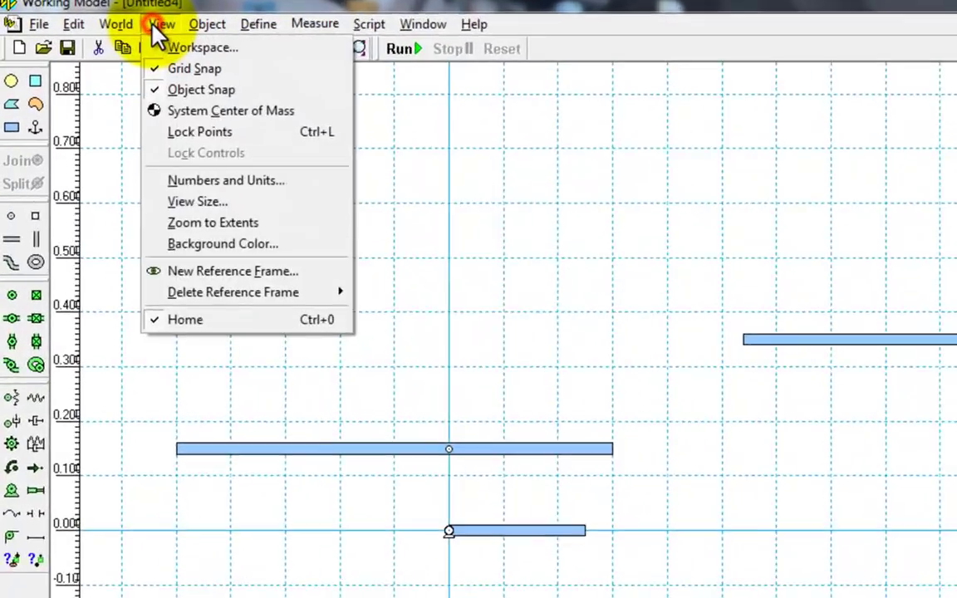
mouse_move(83, 23)
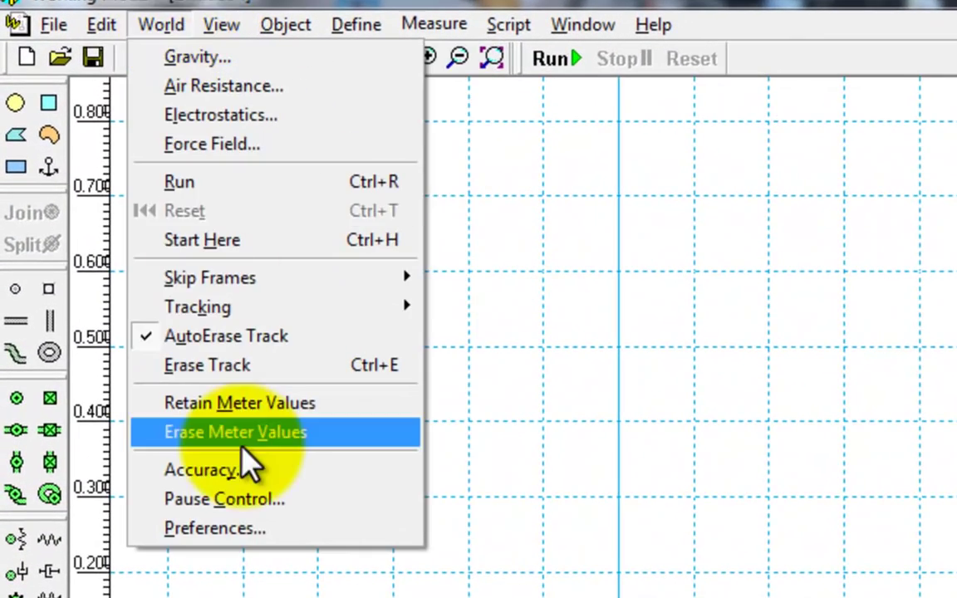
click(247, 432)
click(201, 25)
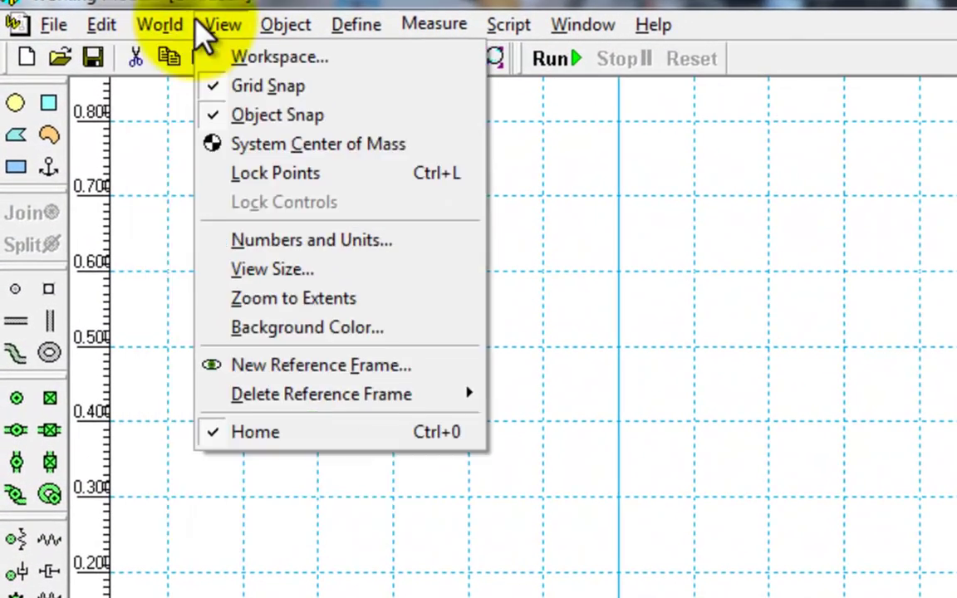
mouse_move(174, 34)
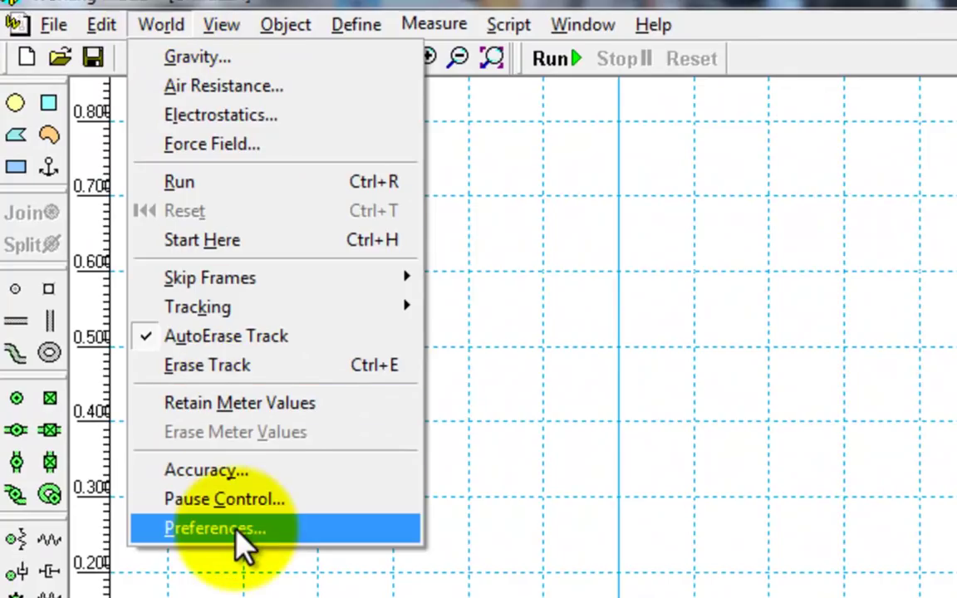
click(202, 532)
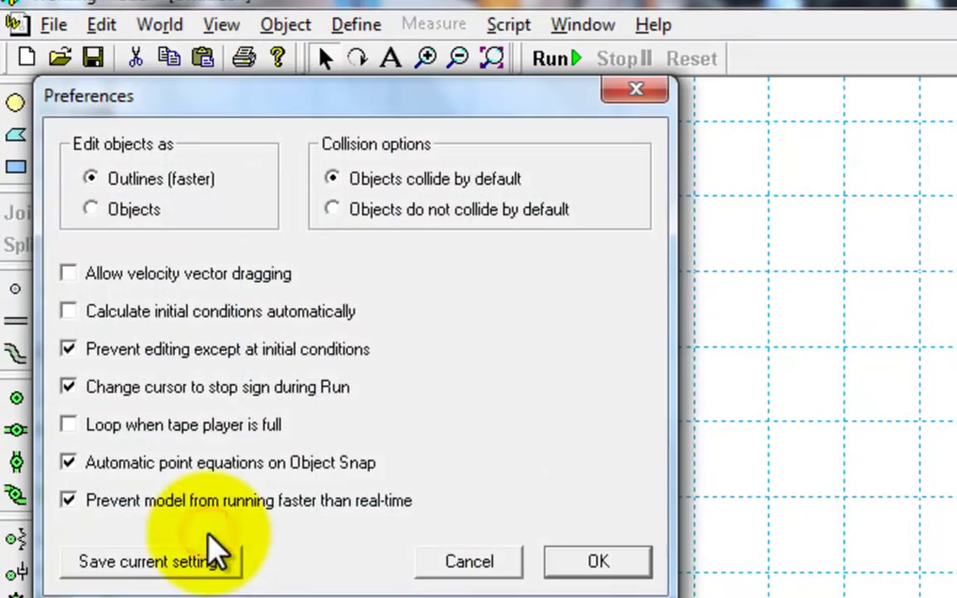
click(333, 210)
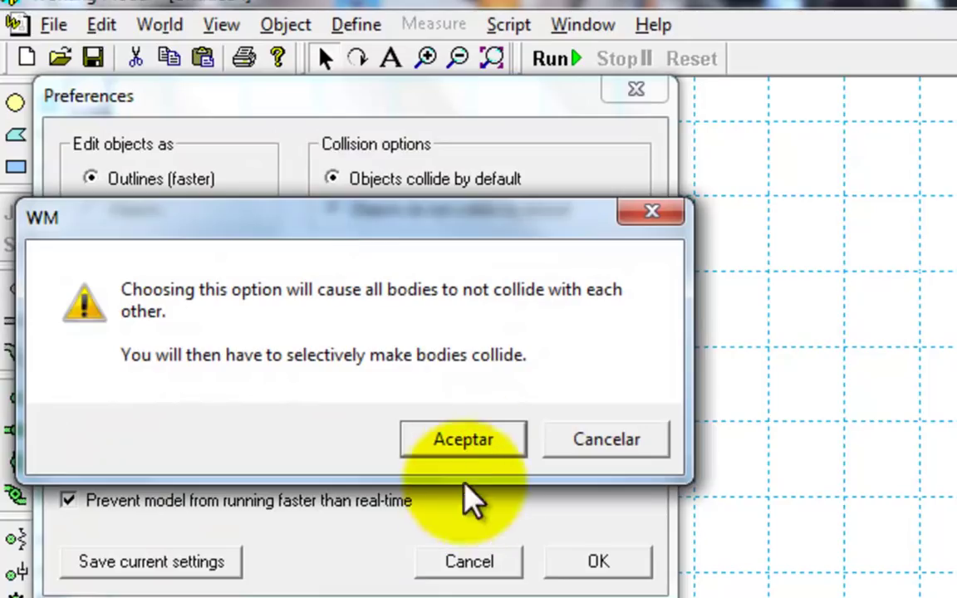
click(470, 440)
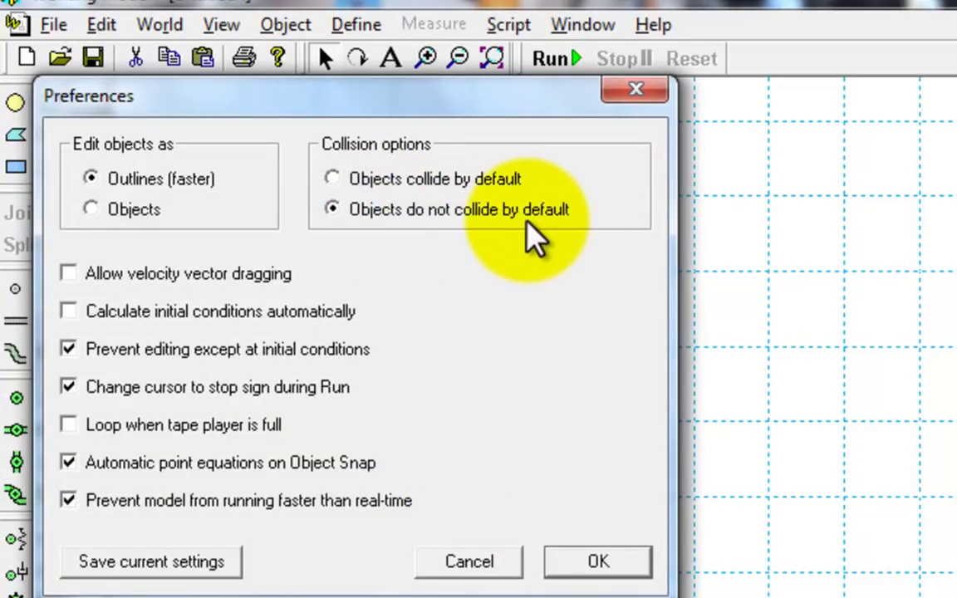
click(598, 564)
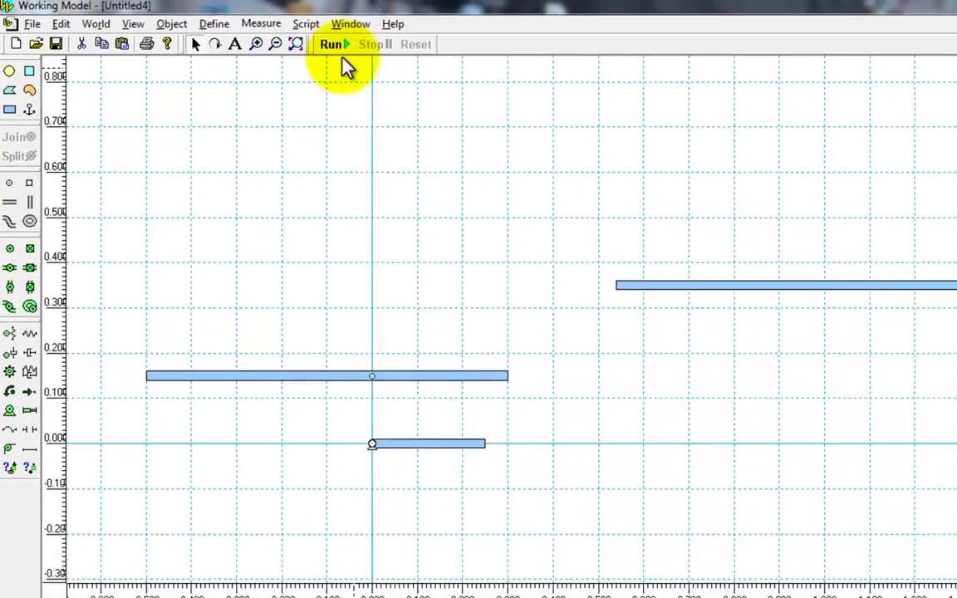
Run the simulation to check the bars' motion with collisions disabled, stopping and resetting it
click(550, 58)
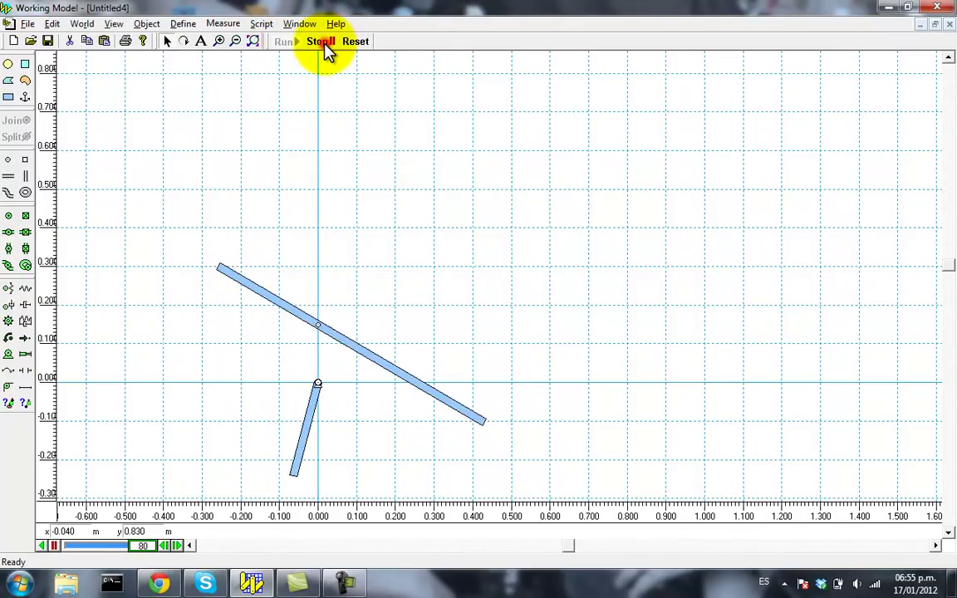
click(323, 43)
click(357, 43)
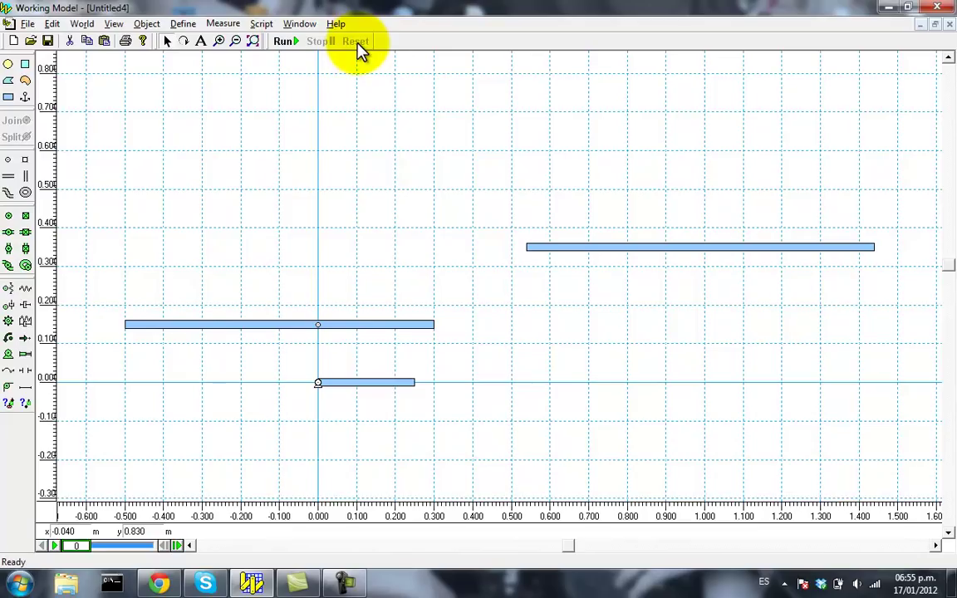
Move the 0.900 m bar below the other two bars, with its left end at about x 0.010 m, y -0.400 m
drag(569, 546, 532, 550)
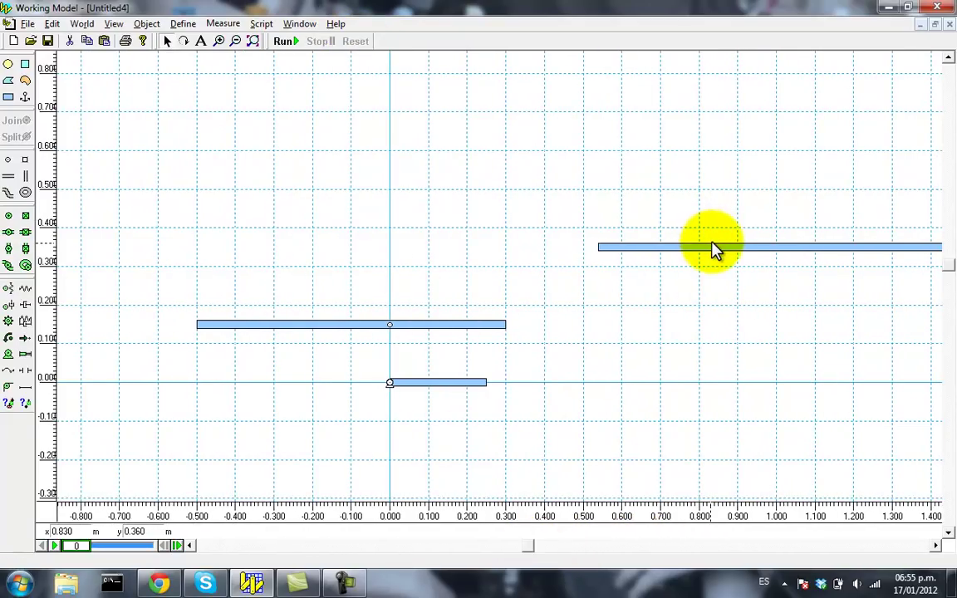
drag(717, 246, 406, 280)
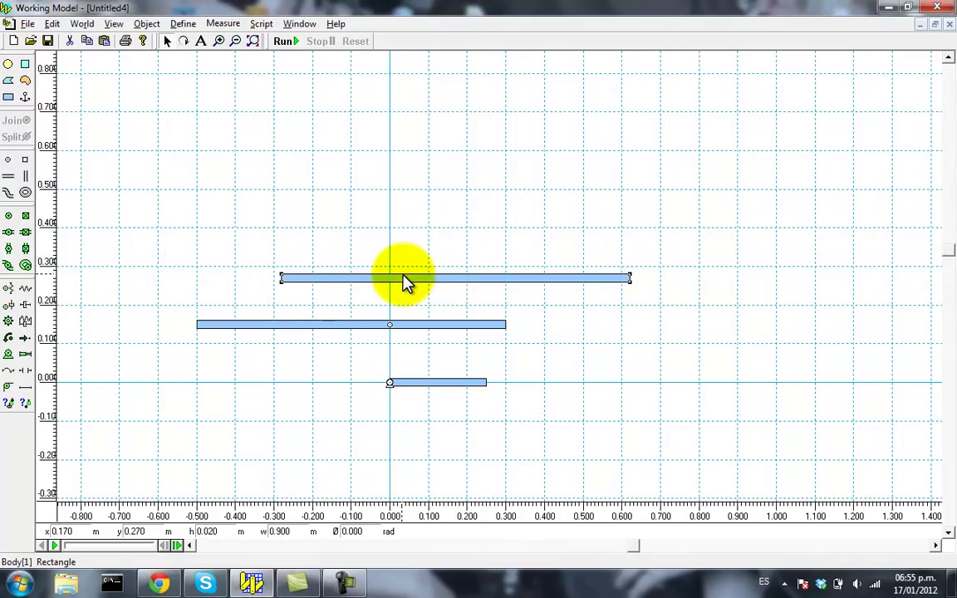
scroll(449, 304, down, 3)
scroll(448, 306, down, 1)
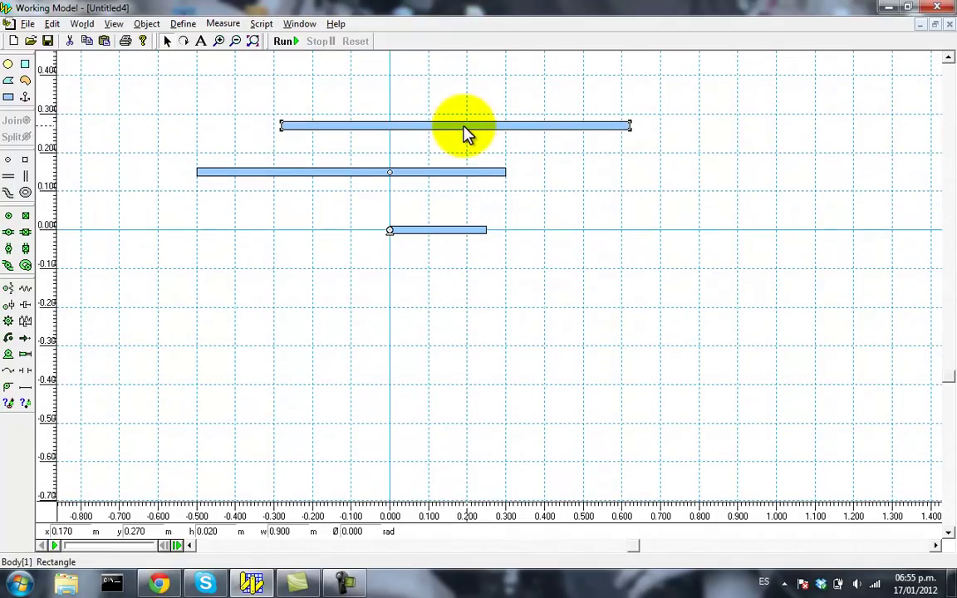
drag(450, 127, 556, 397)
mouse_move(425, 397)
mouse_down()
mouse_move(444, 414)
mouse_move(434, 423)
mouse_move(425, 383)
mouse_up()
click(442, 407)
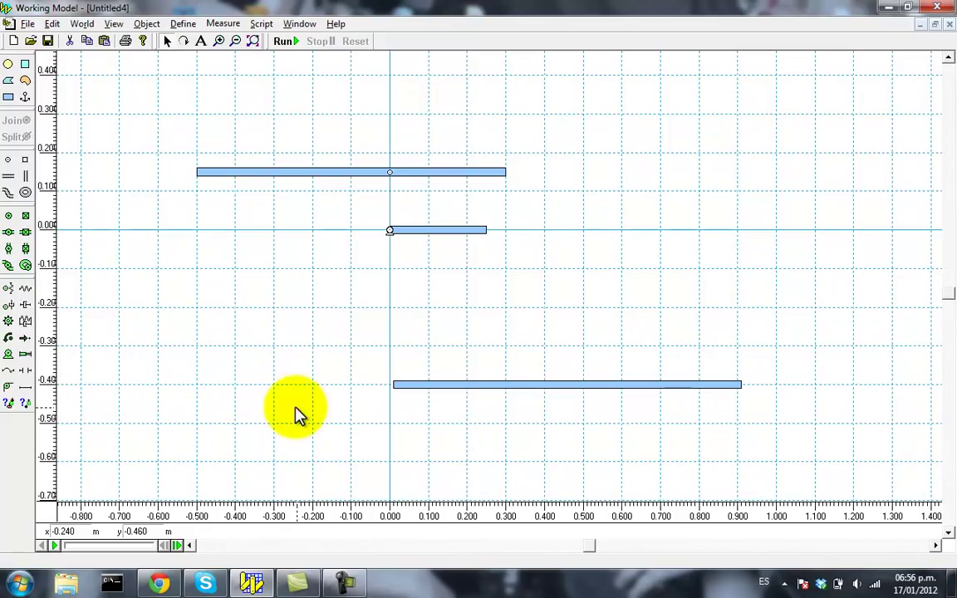
Attach a point element to the midpoint of the 0.900 m bar's left edge, at x 0.010 m, y -0.400 m
click(219, 41)
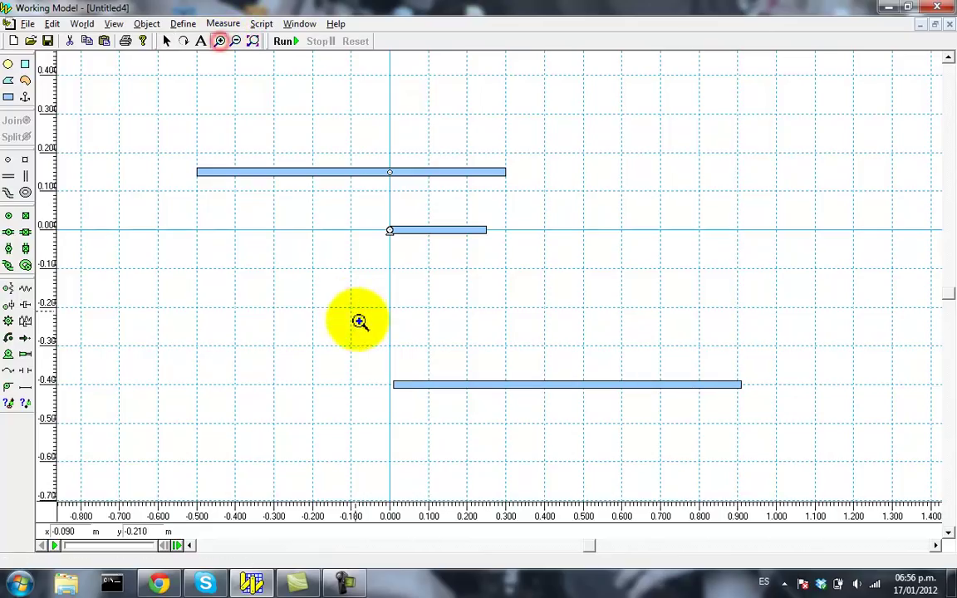
click(397, 384)
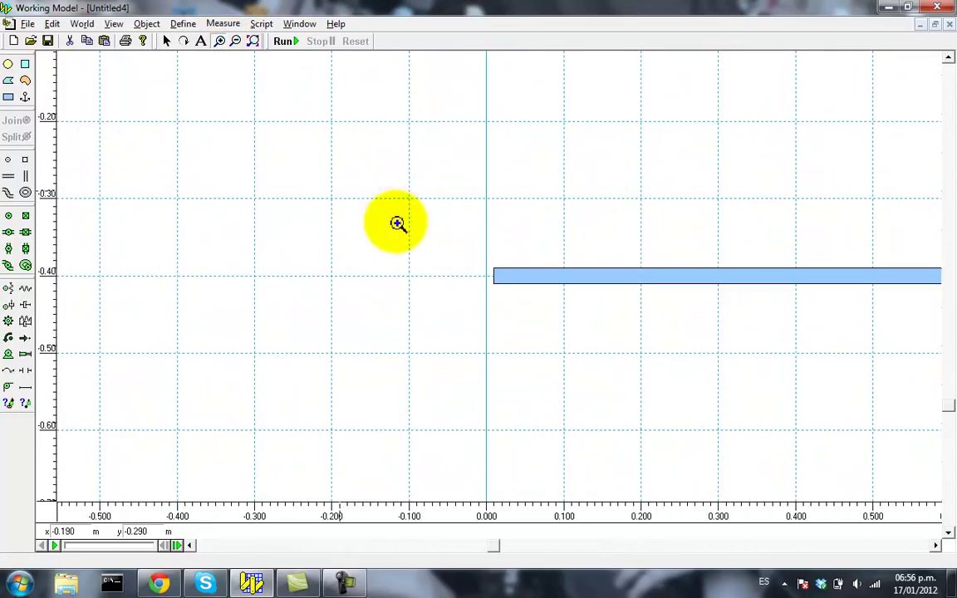
click(509, 275)
click(169, 41)
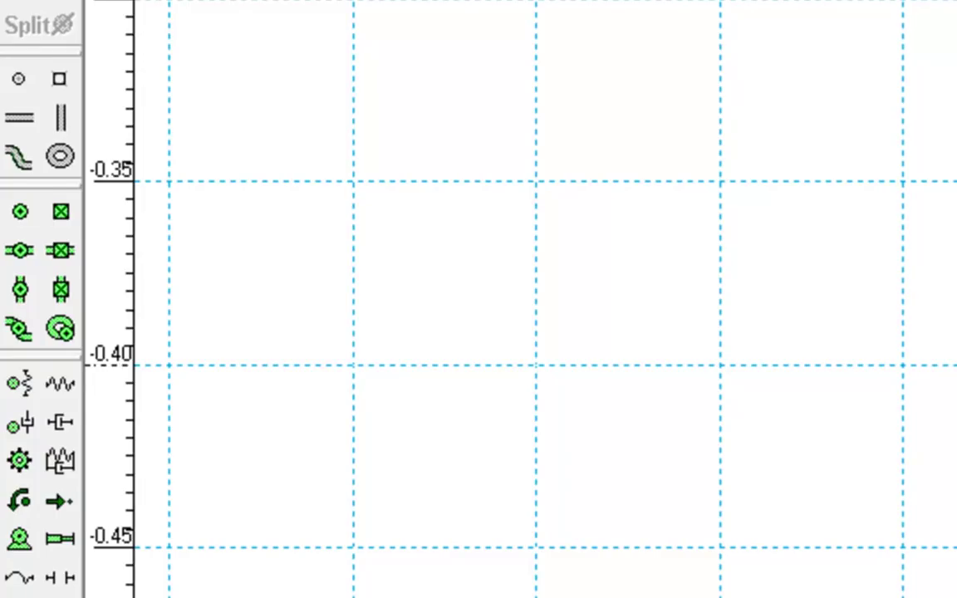
click(385, 326)
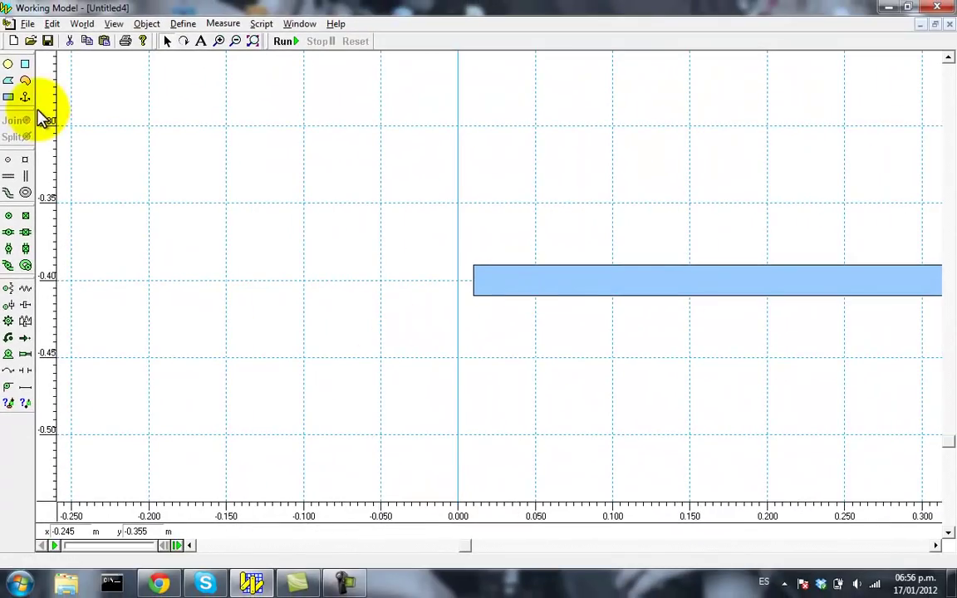
click(9, 161)
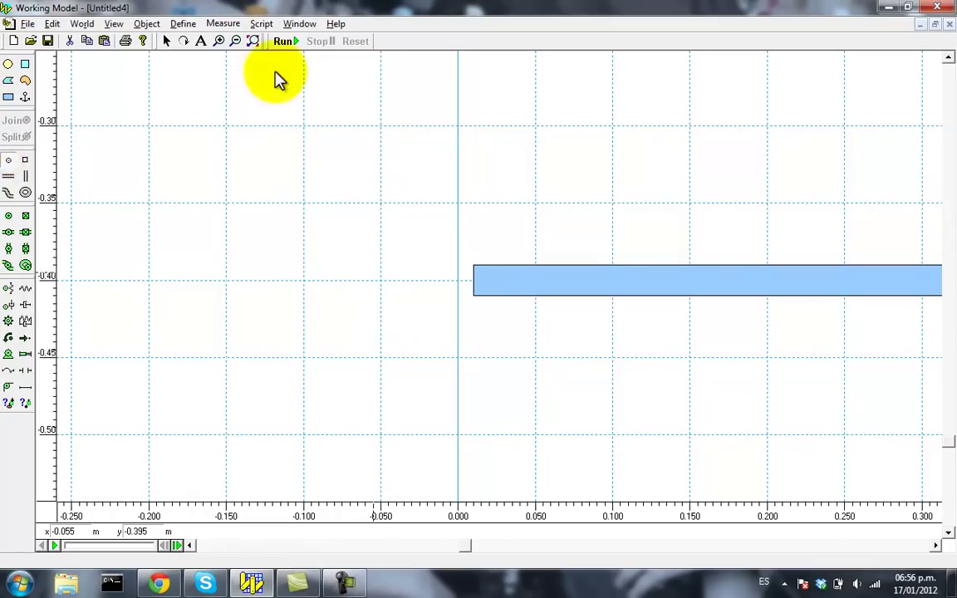
click(220, 41)
click(496, 284)
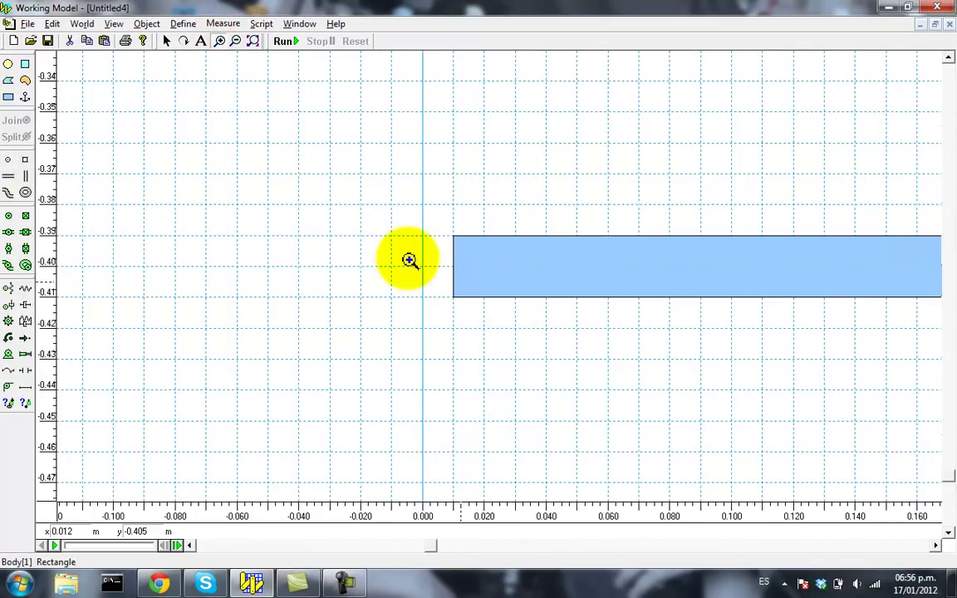
click(168, 41)
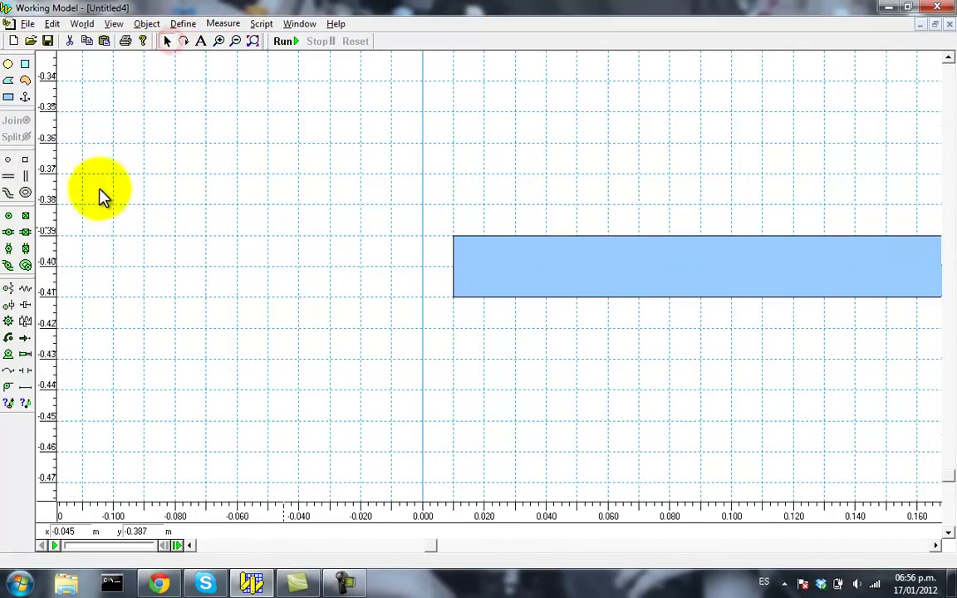
click(9, 159)
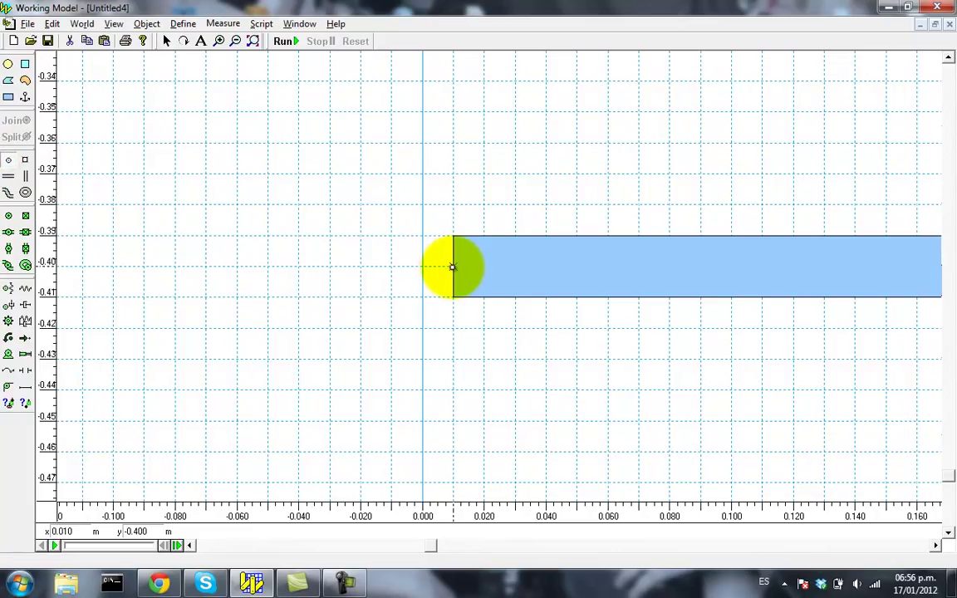
click(453, 266)
click(402, 143)
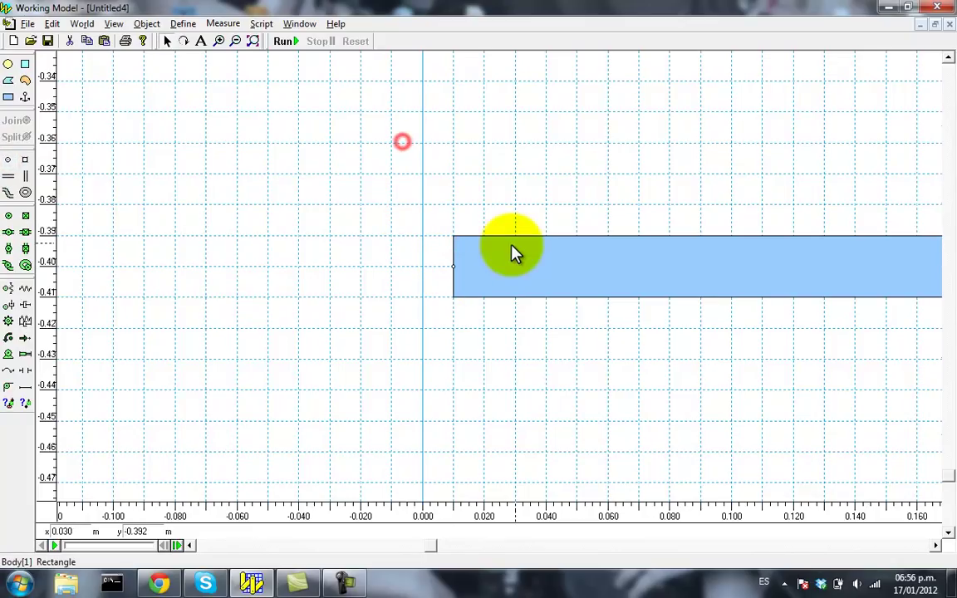
Shift the 0.900 m bar horizontally so the point on its left edge lies at x 0.000 m, y -0.400 m
click(510, 261)
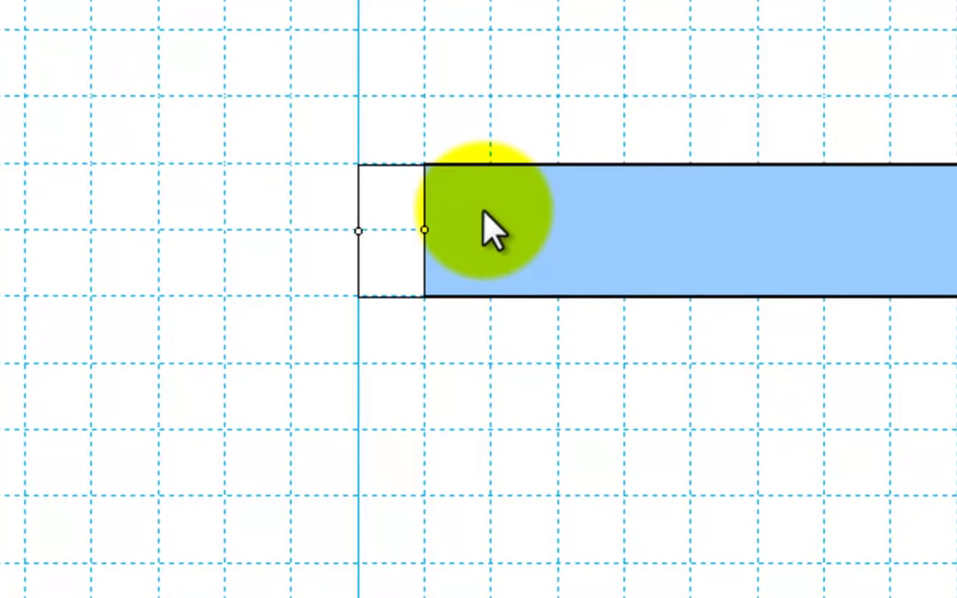
click(568, 352)
click(475, 260)
click(519, 261)
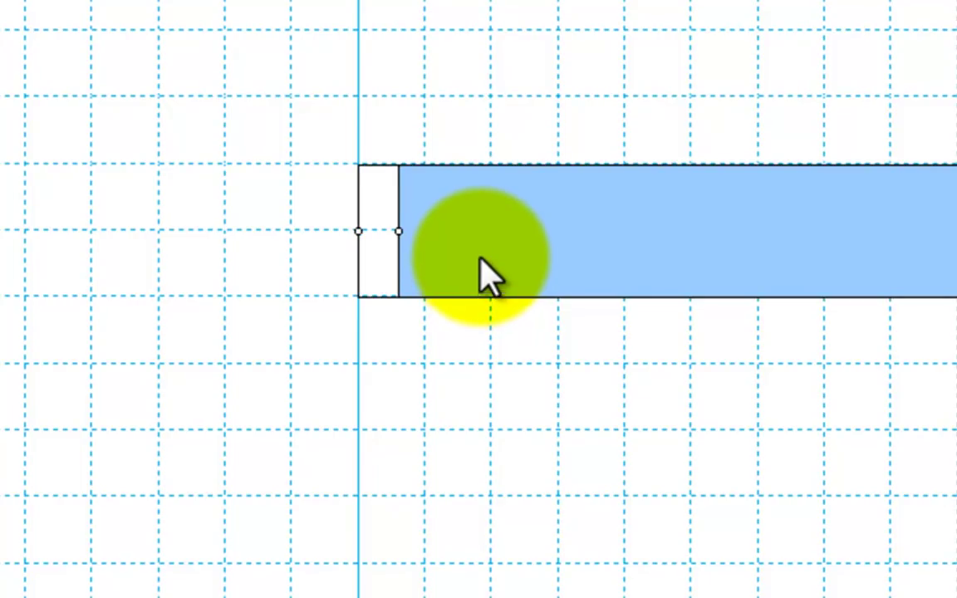
click(532, 386)
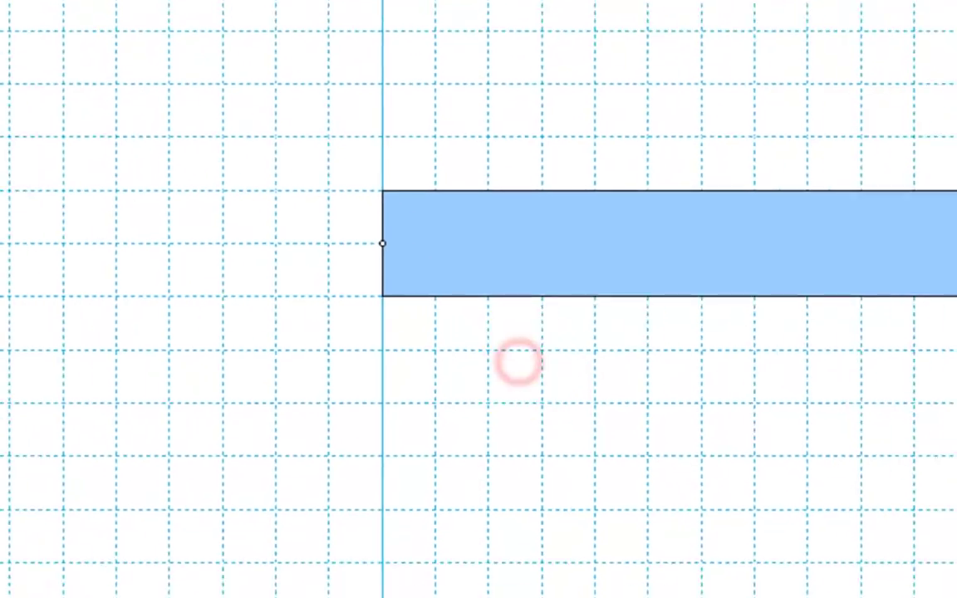
Pin the 0.900 m bar to the background at the midpoint of its left edge, at x 0.000 m, y -0.400 m
click(8, 215)
click(382, 243)
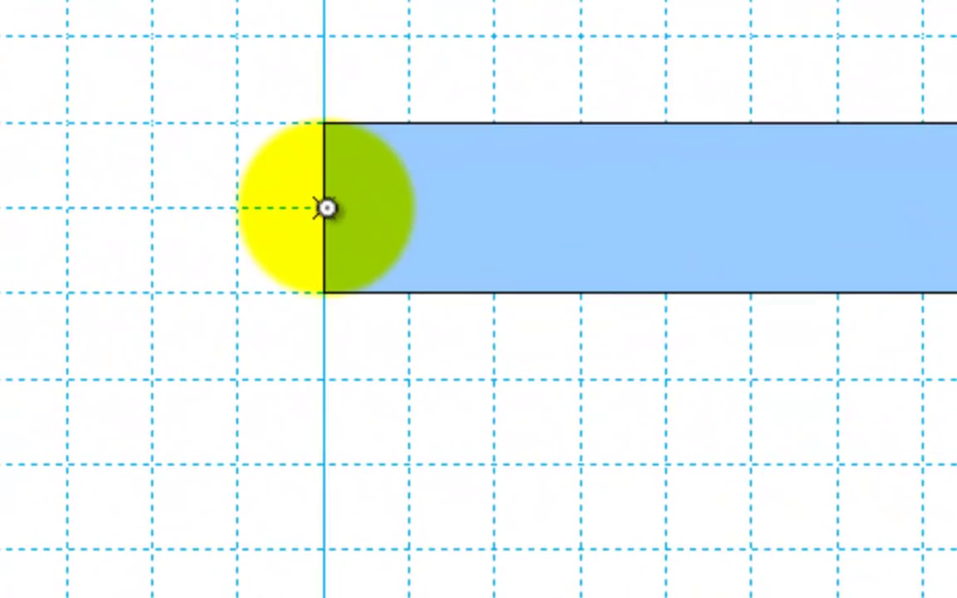
click(327, 207)
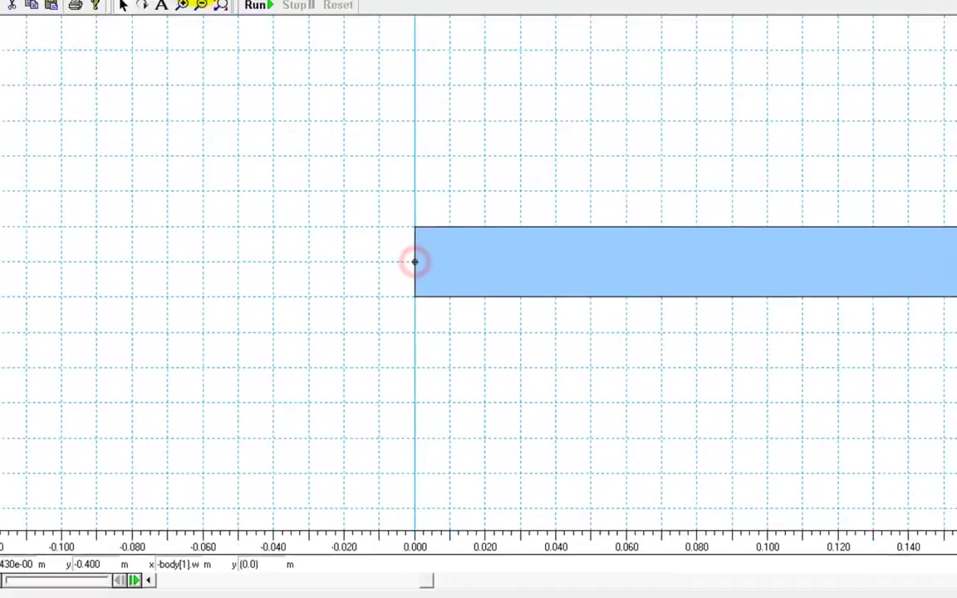
click(309, 159)
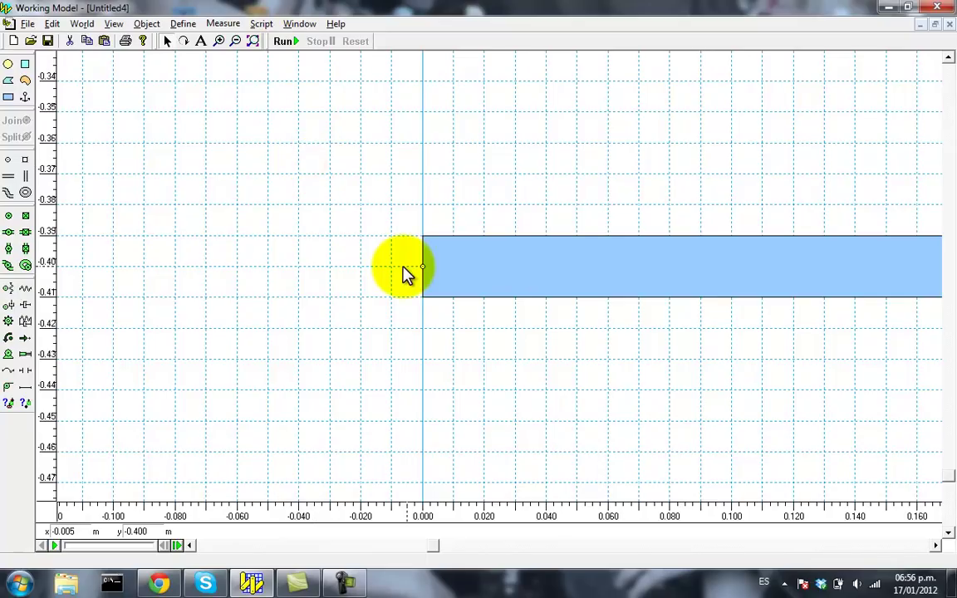
Fit all three bars in view and run the simulation to check the pinned 0.900 m bar's motion, stopping and resetting it
click(254, 41)
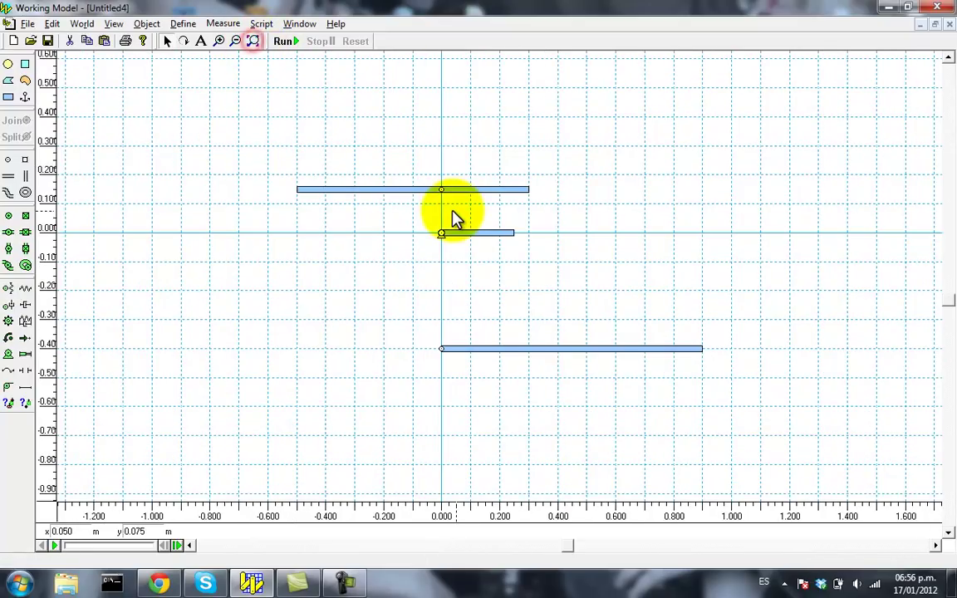
click(286, 43)
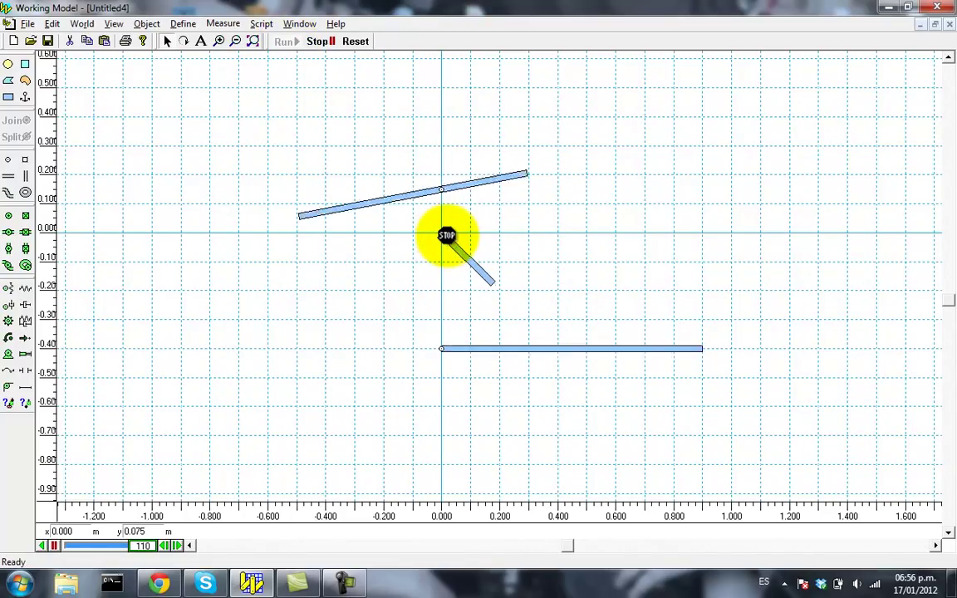
click(321, 42)
click(355, 41)
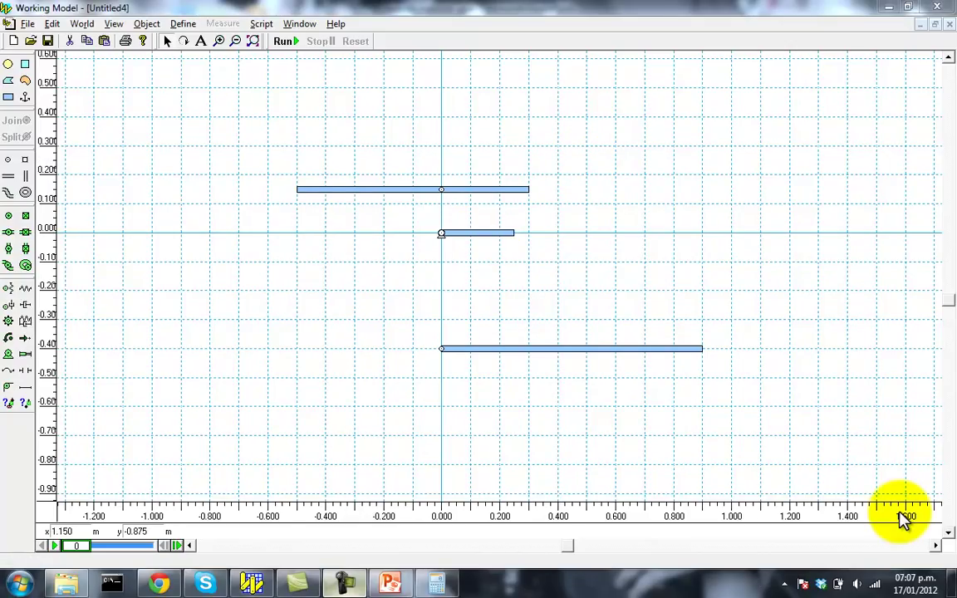
Check the position-analysis results slide in PowerPoint, and the unit of the 0.250 m bar's rotation angle in Working Model
click(392, 584)
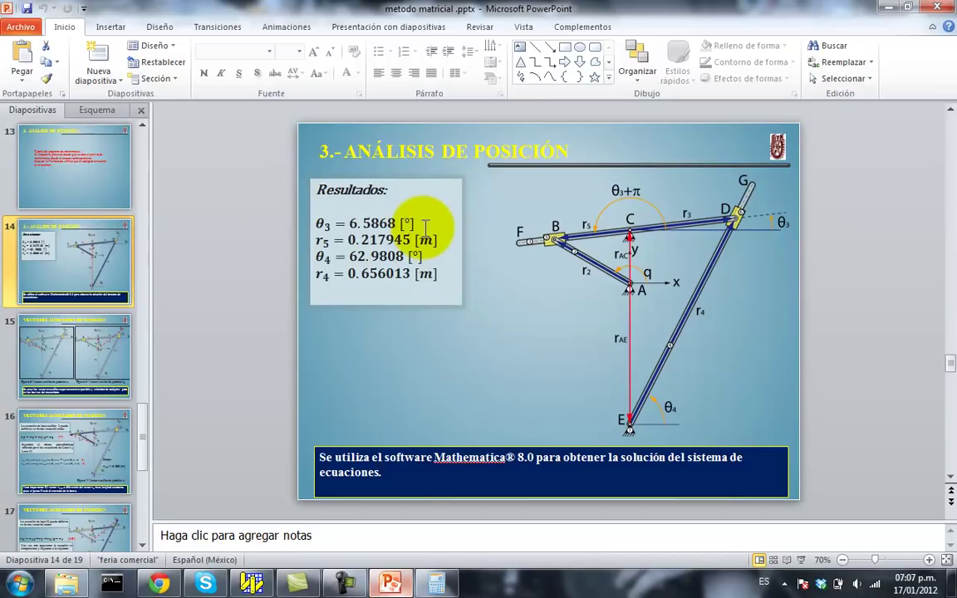
click(392, 584)
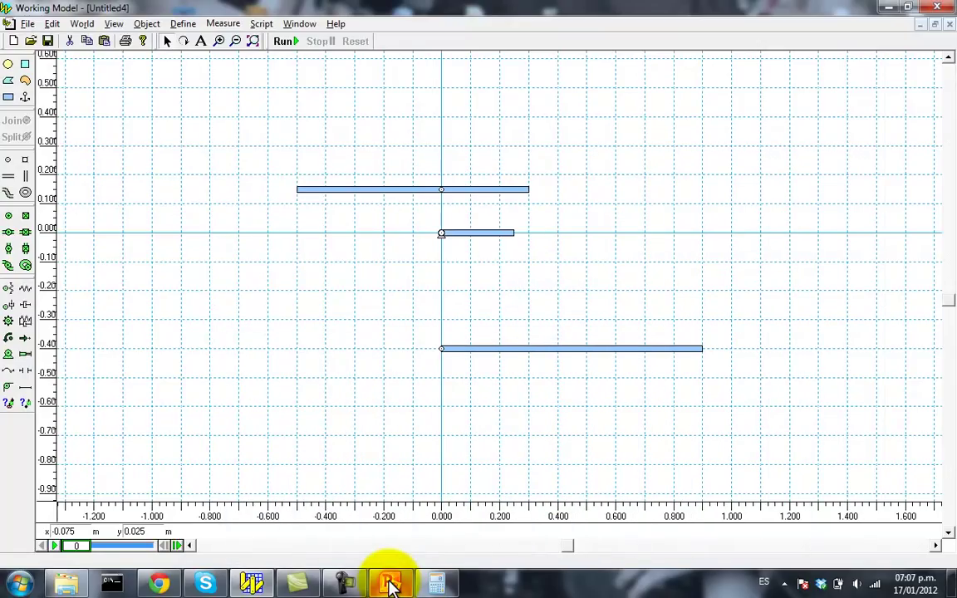
click(487, 233)
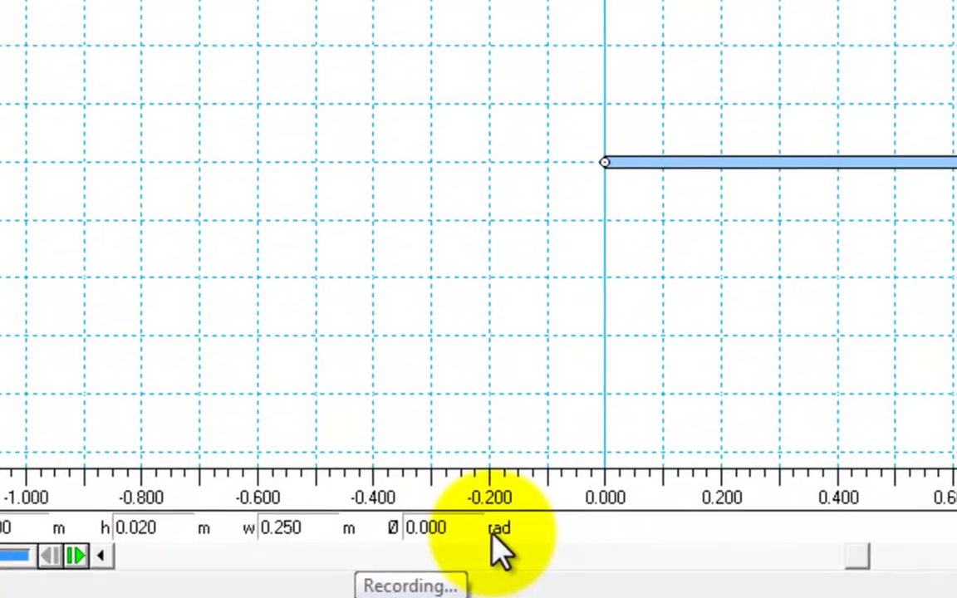
click(440, 529)
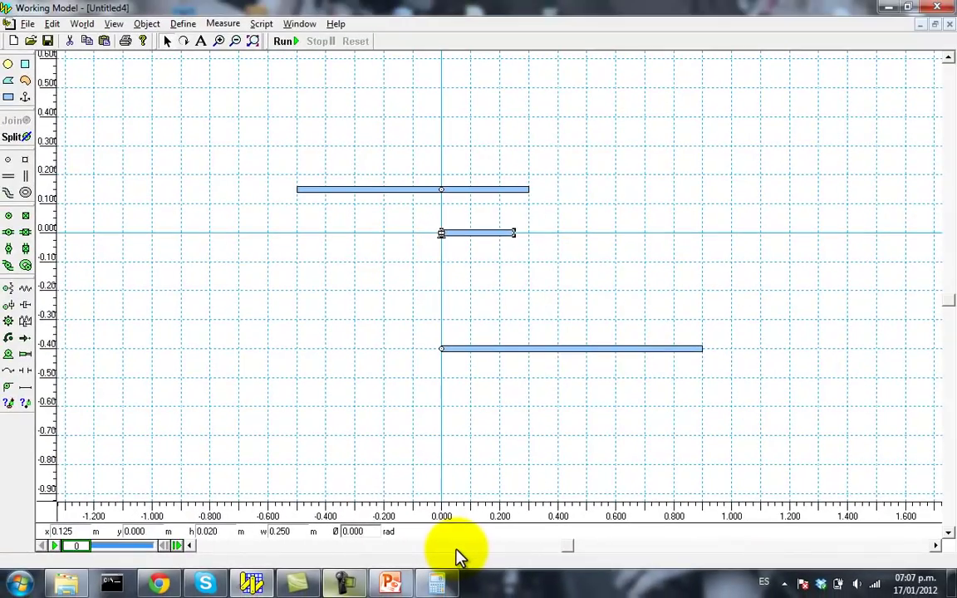
Switch to the Calculator and convert 150° to radians by computing 150 × π / 180
click(435, 579)
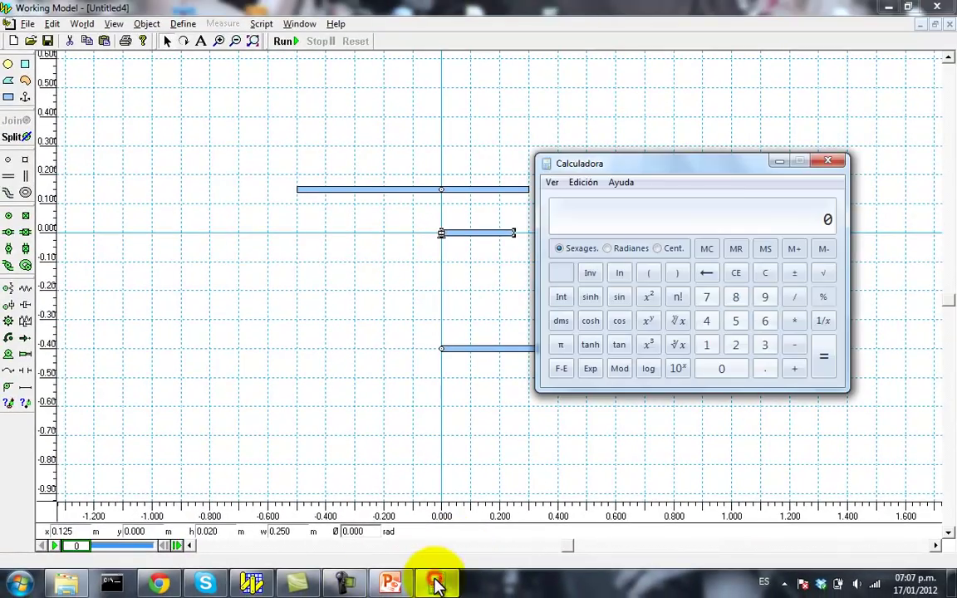
drag(686, 166, 740, 112)
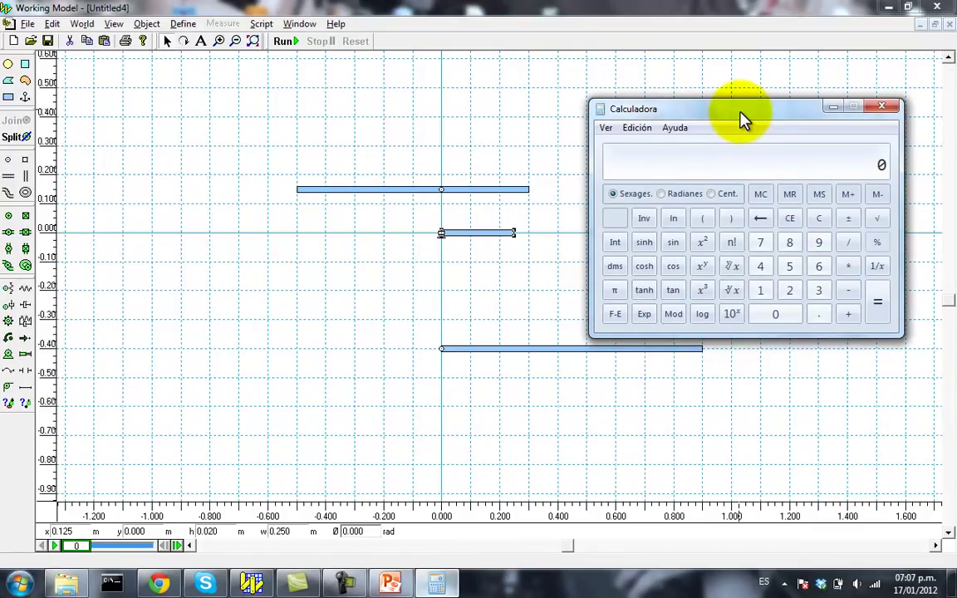
click(768, 292)
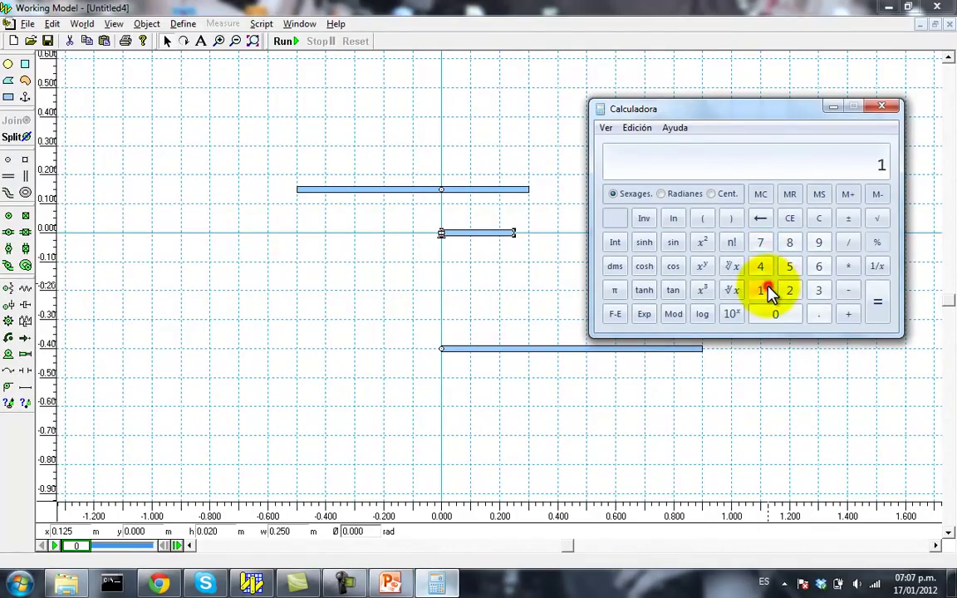
click(790, 266)
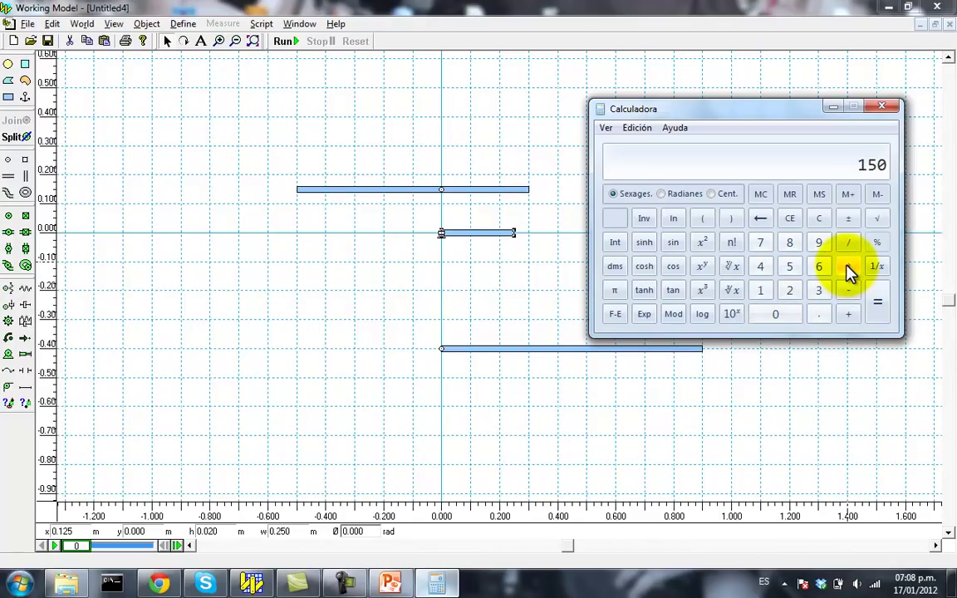
click(848, 270)
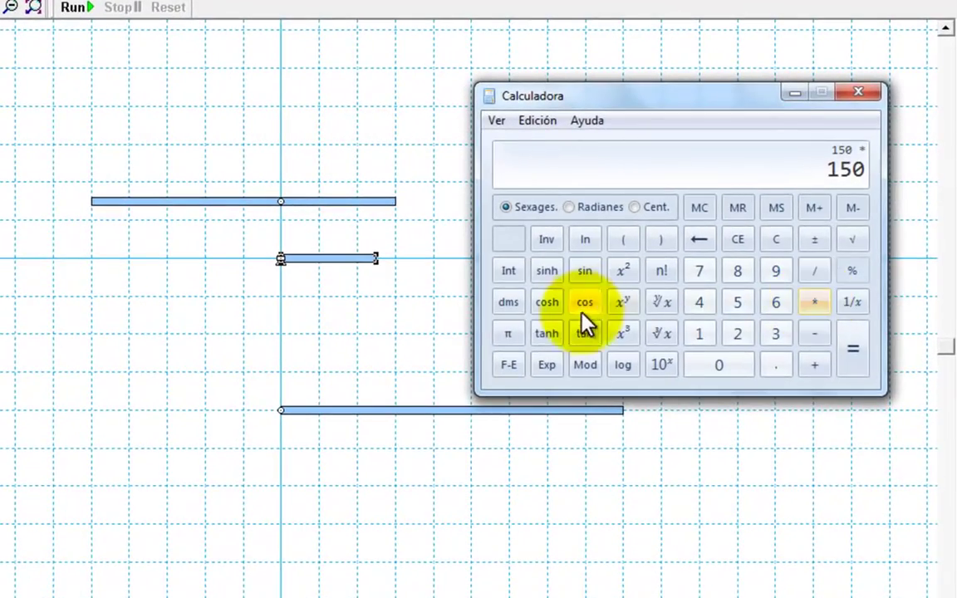
click(510, 336)
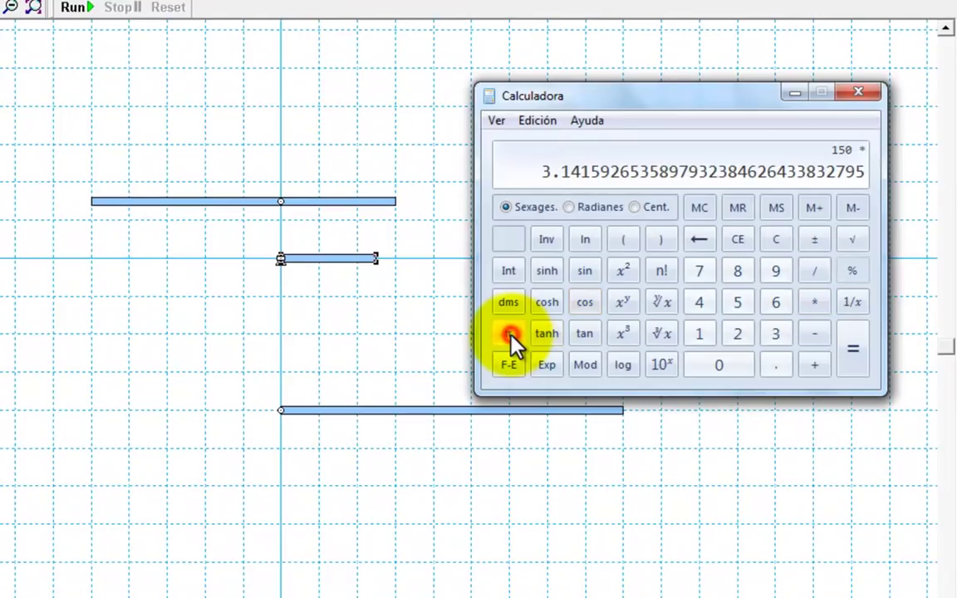
click(814, 272)
click(702, 333)
click(737, 272)
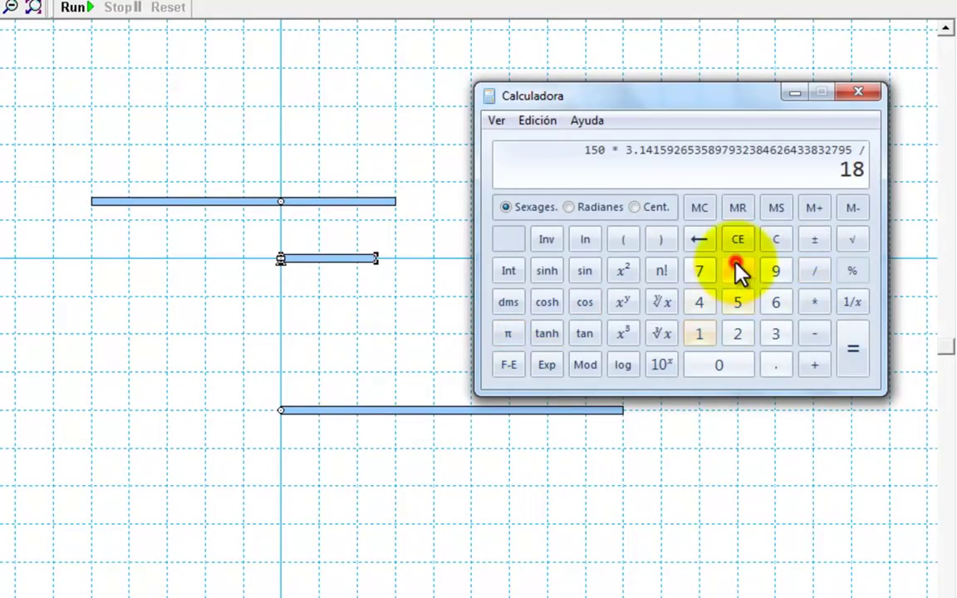
click(724, 363)
click(854, 353)
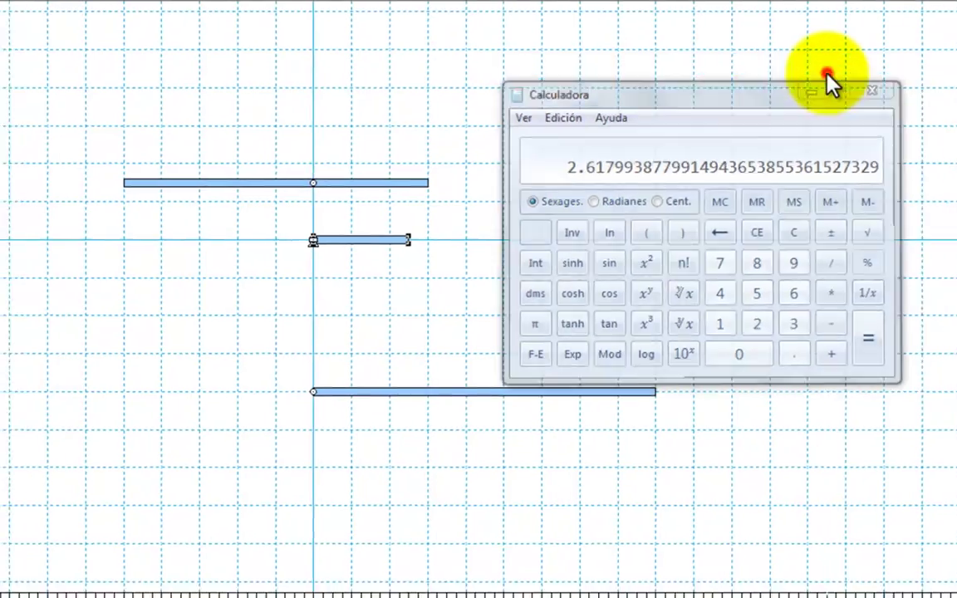
Return to Working Model and set the 0.250 m bar's rotation angle to 2.6179 rad
click(795, 93)
click(333, 566)
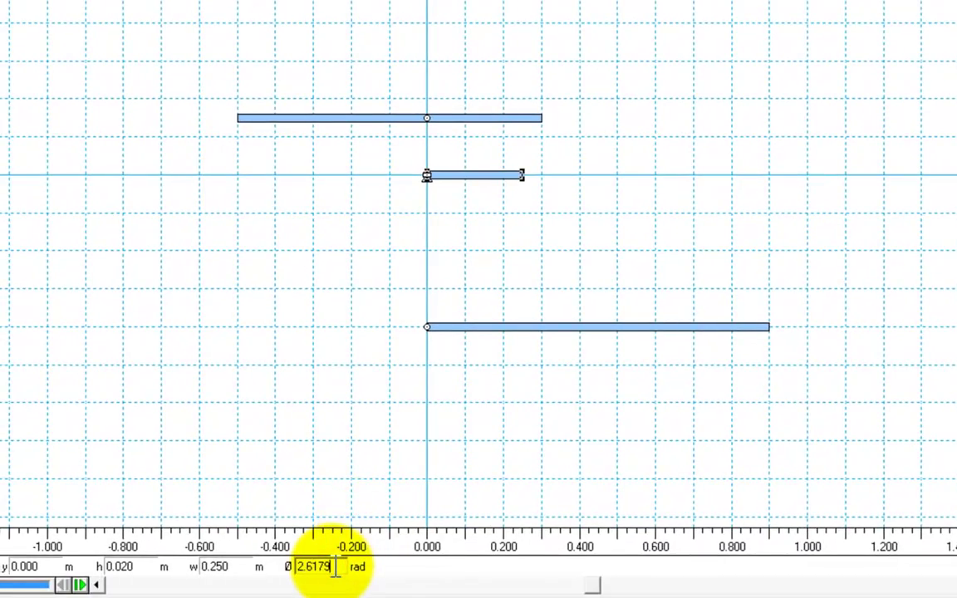
key(Return)
click(378, 257)
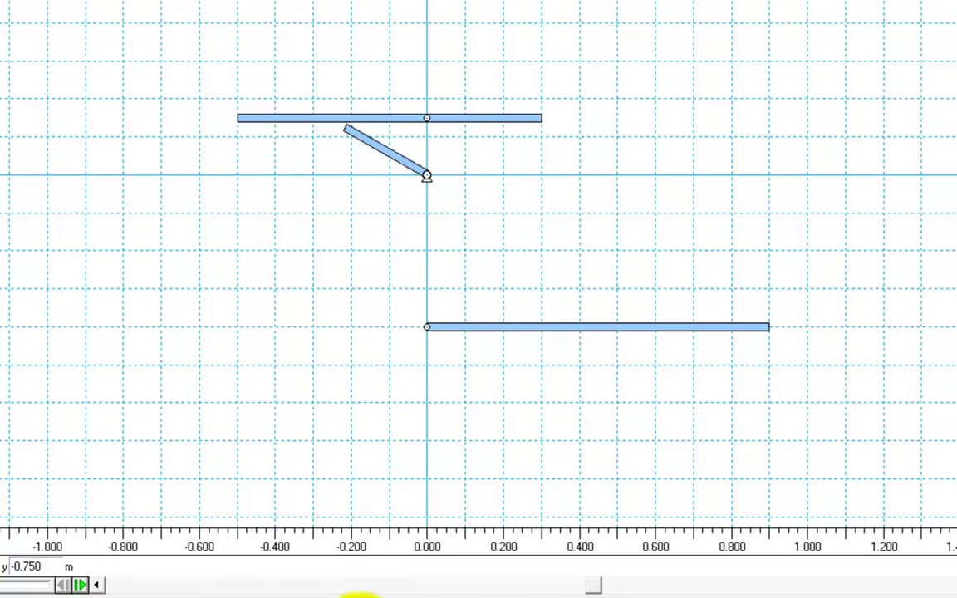
Look up and highlight the θ3 angle in the results on the PowerPoint position-analysis slide
click(360, 594)
drag(307, 163, 357, 163)
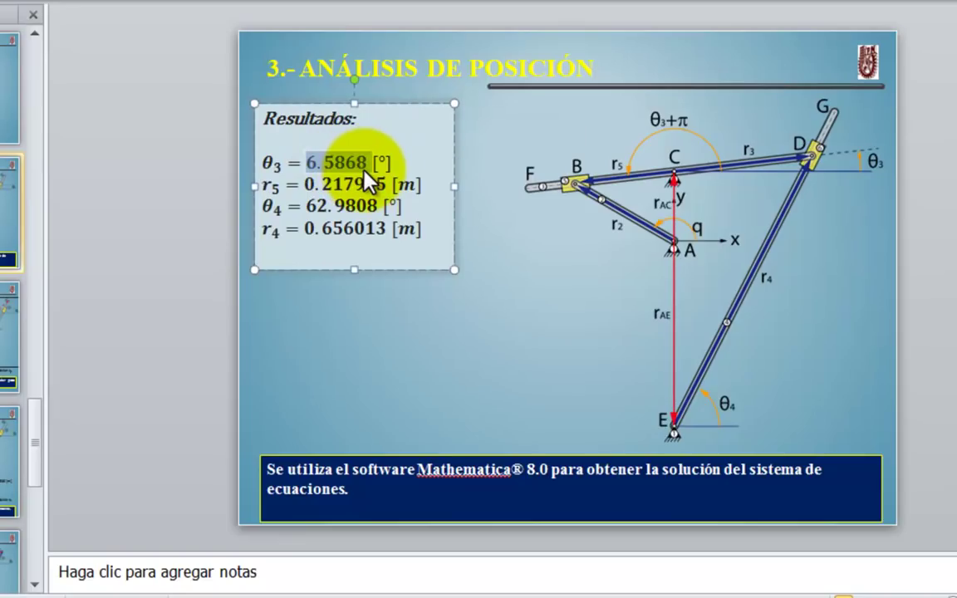
click(362, 592)
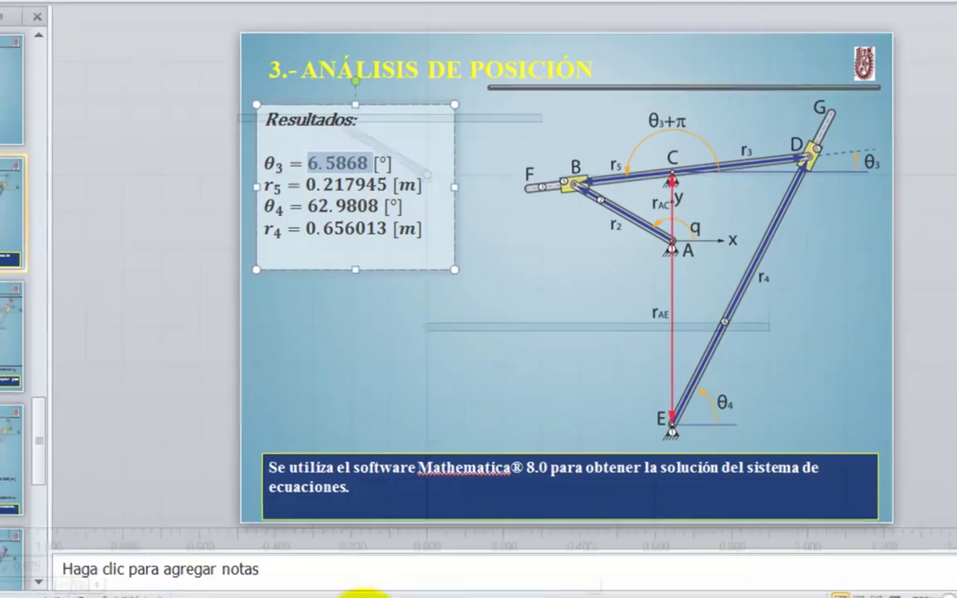
Switch to the Calculator and convert θ3 to radians by computing 6.5868 × π / 180
key(alt+Tab)
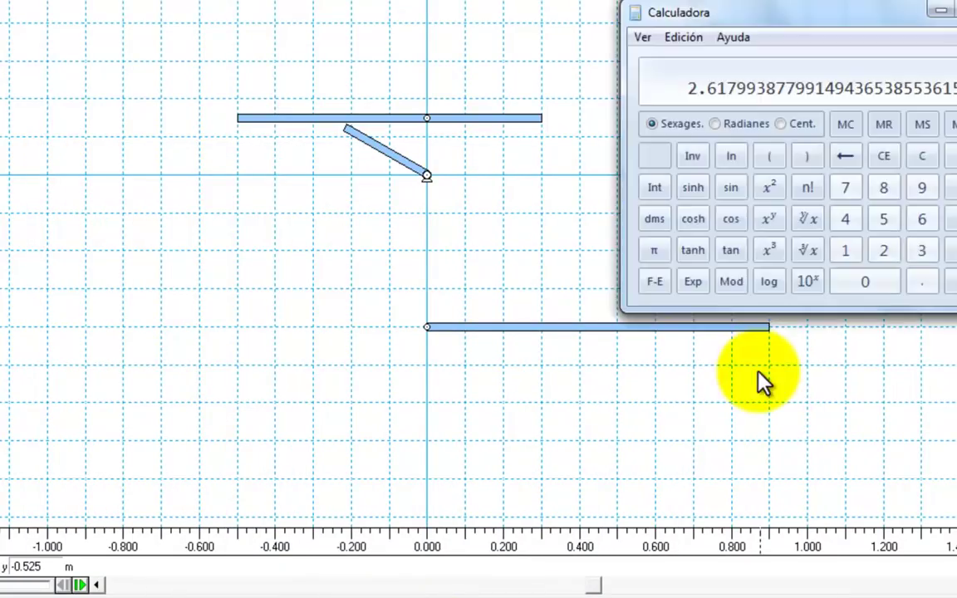
click(865, 282)
click(928, 221)
click(927, 285)
click(884, 218)
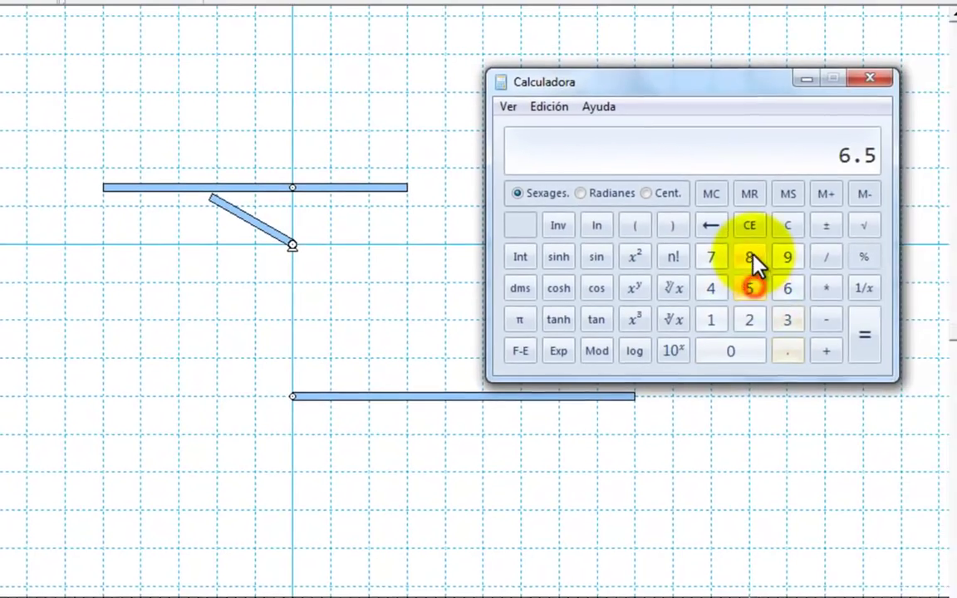
click(751, 258)
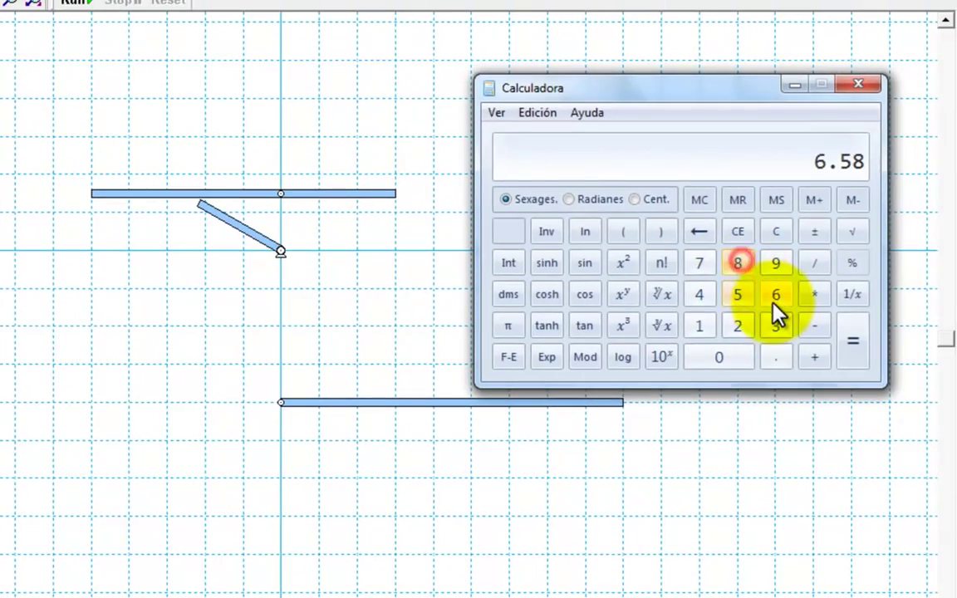
click(788, 288)
click(750, 258)
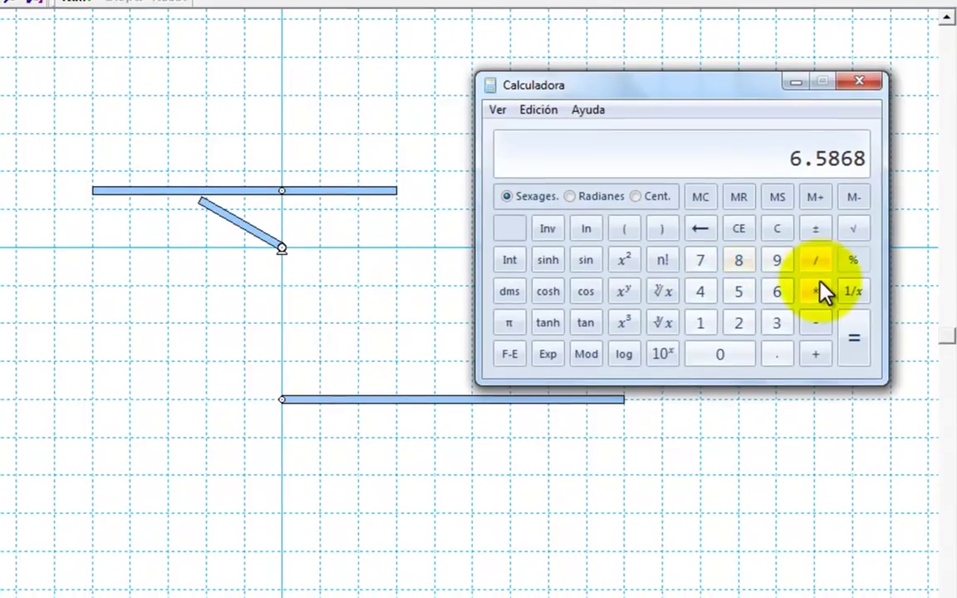
click(815, 294)
click(508, 325)
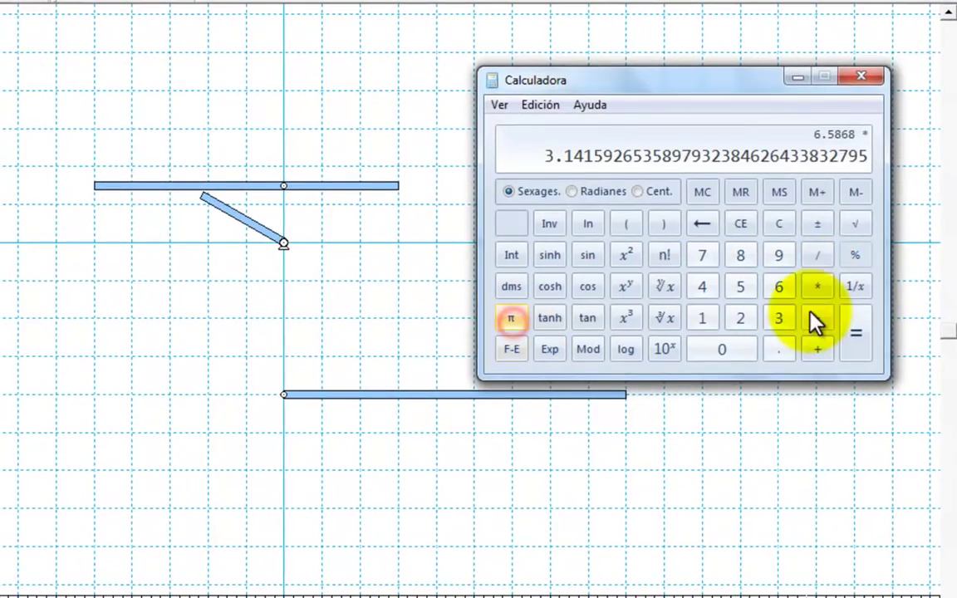
click(816, 256)
click(705, 319)
click(741, 258)
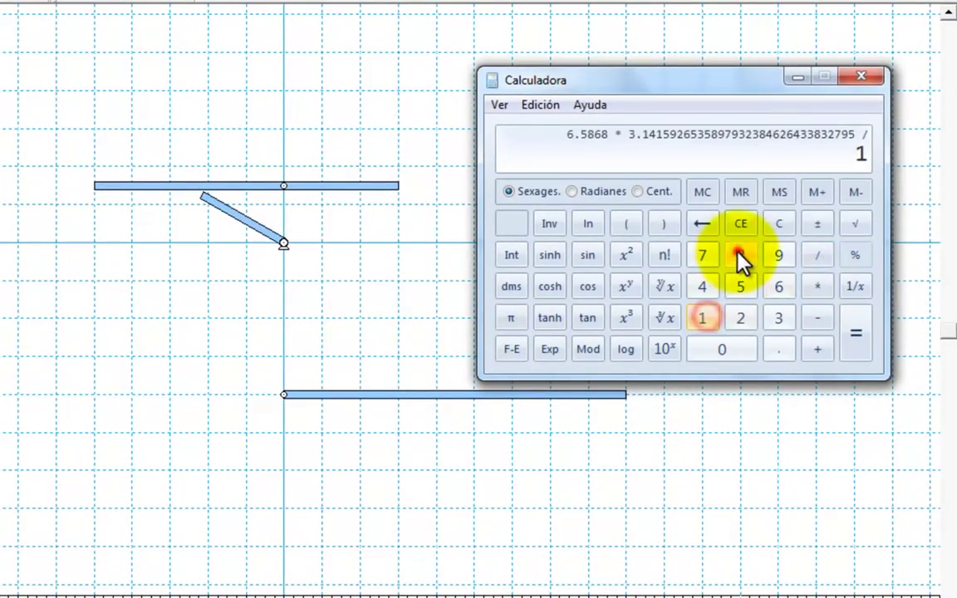
click(735, 349)
click(856, 341)
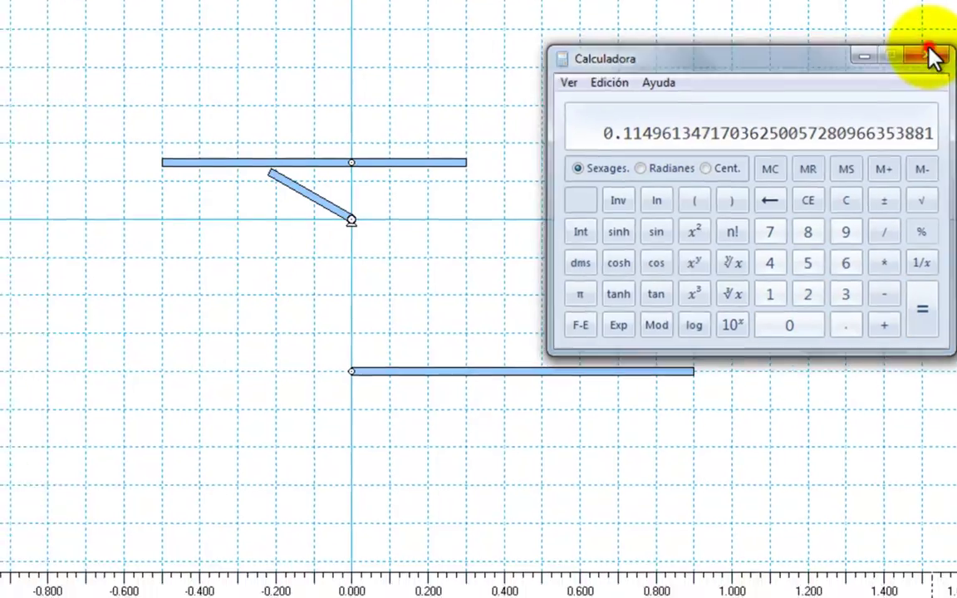
Return to Working Model and set the 0.800 m bar's rotation angle to about 0.115 rad
click(861, 77)
click(568, 101)
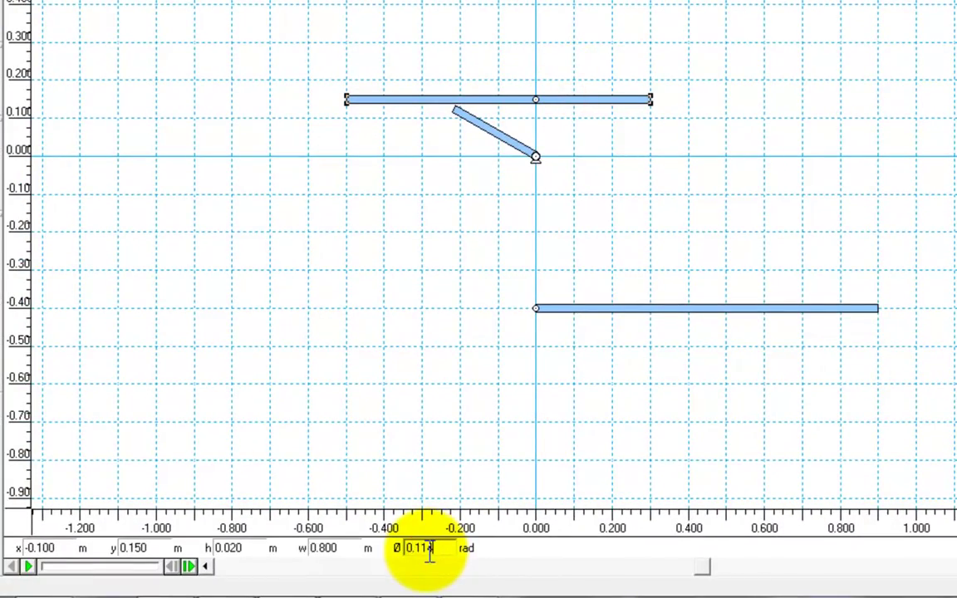
key(Return)
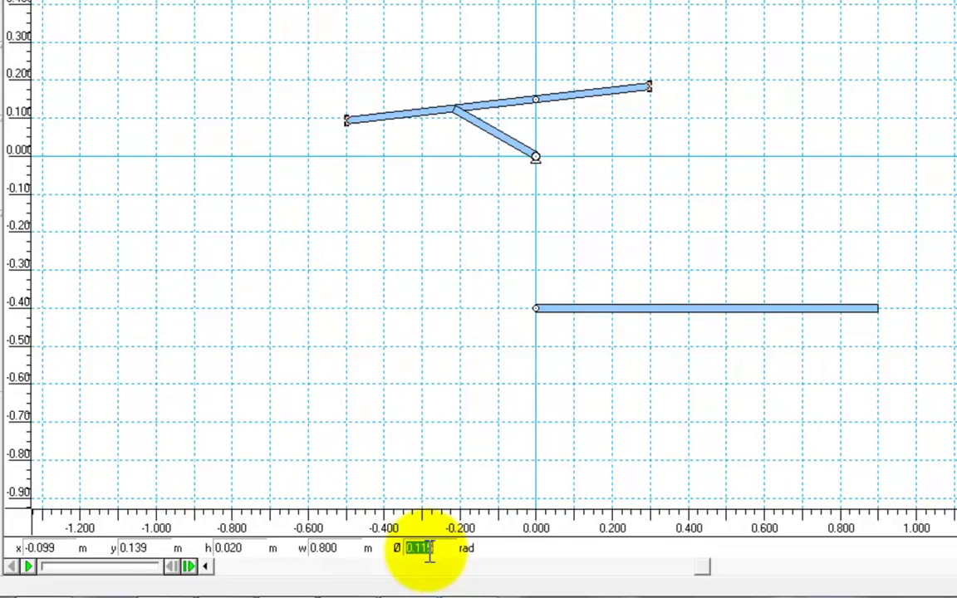
click(116, 18)
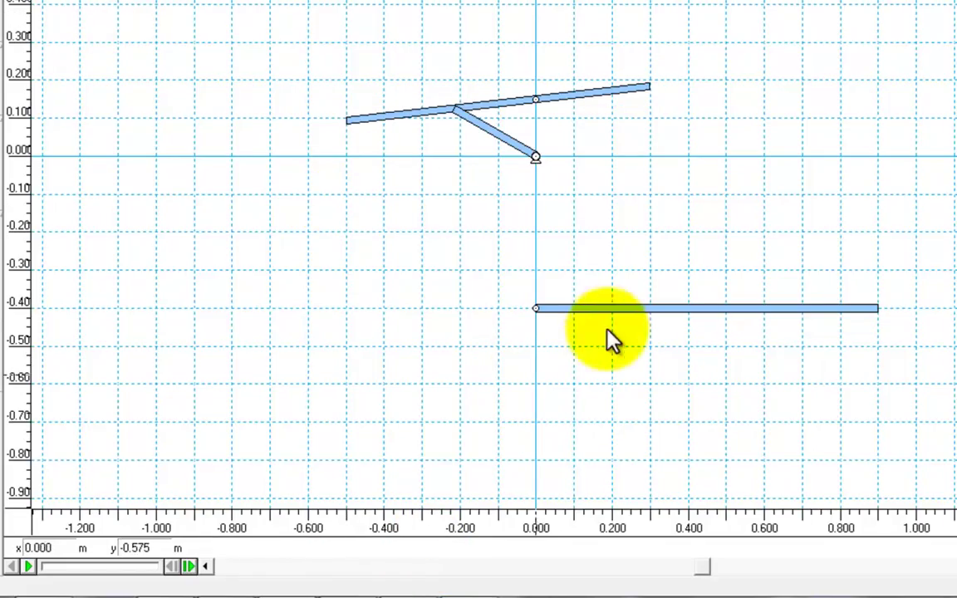
Select the 0.900 m bar, and look up the θ4 angle in the results on the PowerPoint position-analysis slide
click(698, 311)
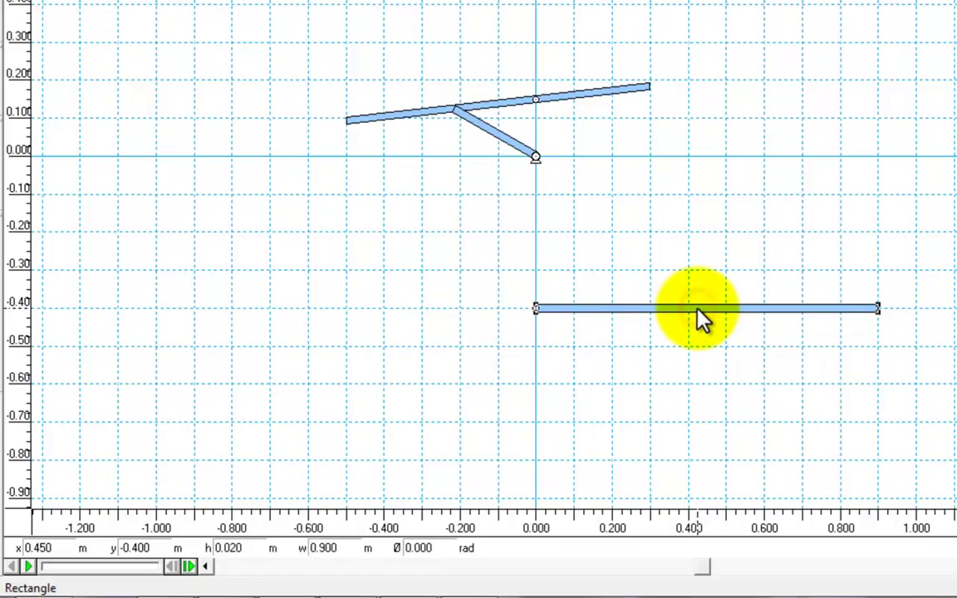
click(486, 588)
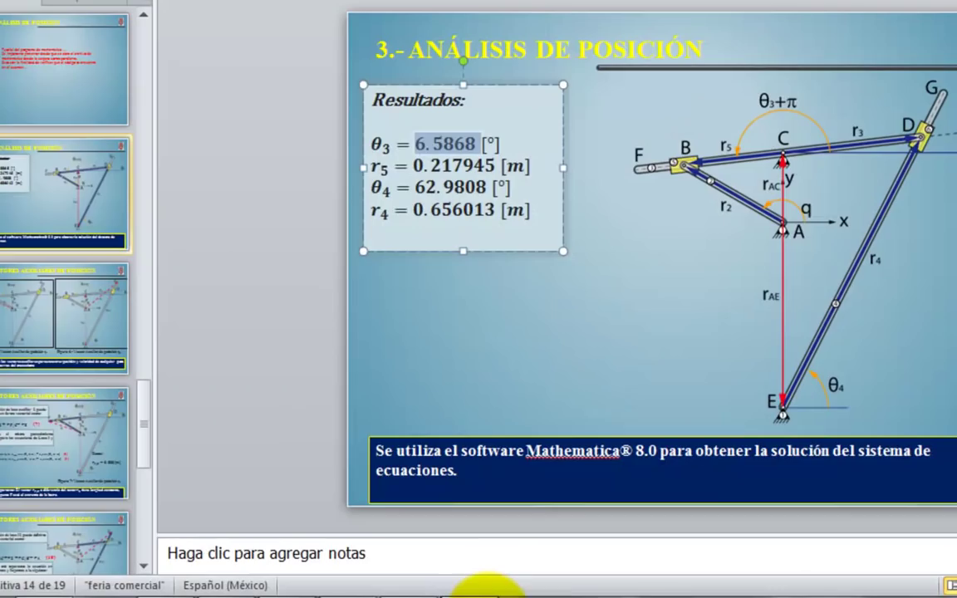
click(453, 188)
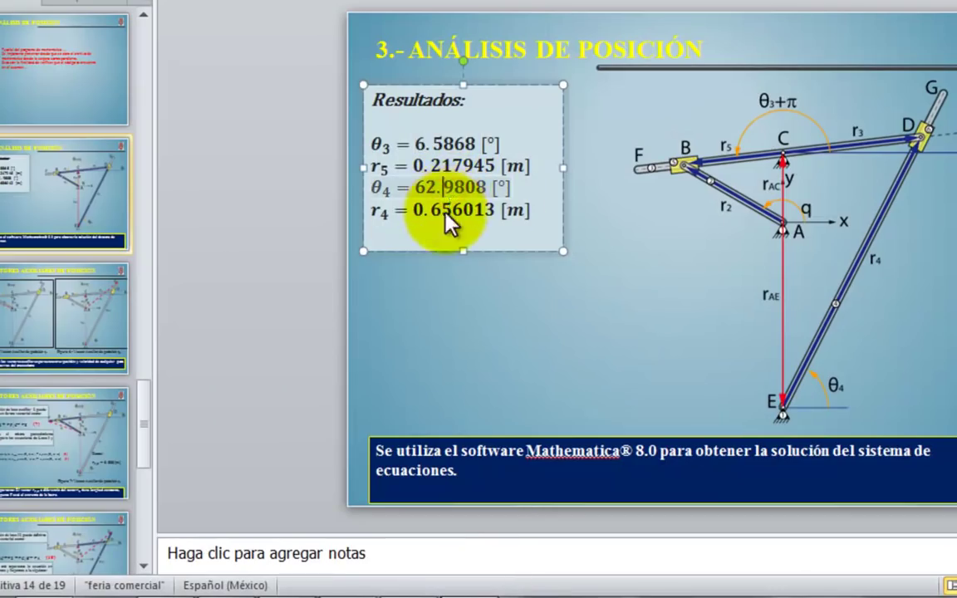
Open the Calculator and convert θ4 to radians by computing 62.9808 × π / 180
click(478, 589)
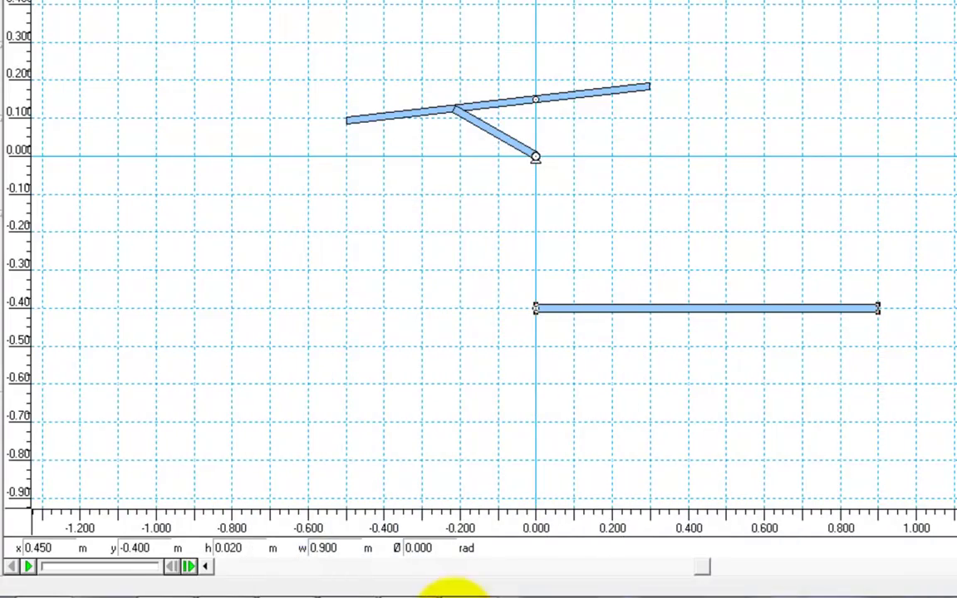
click(6, 592)
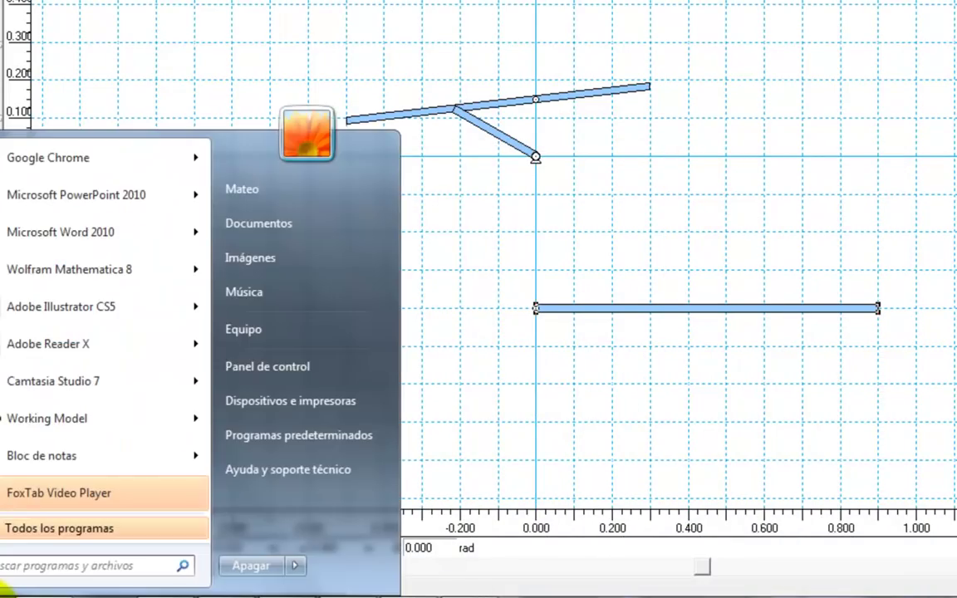
text(calc)
click(37, 166)
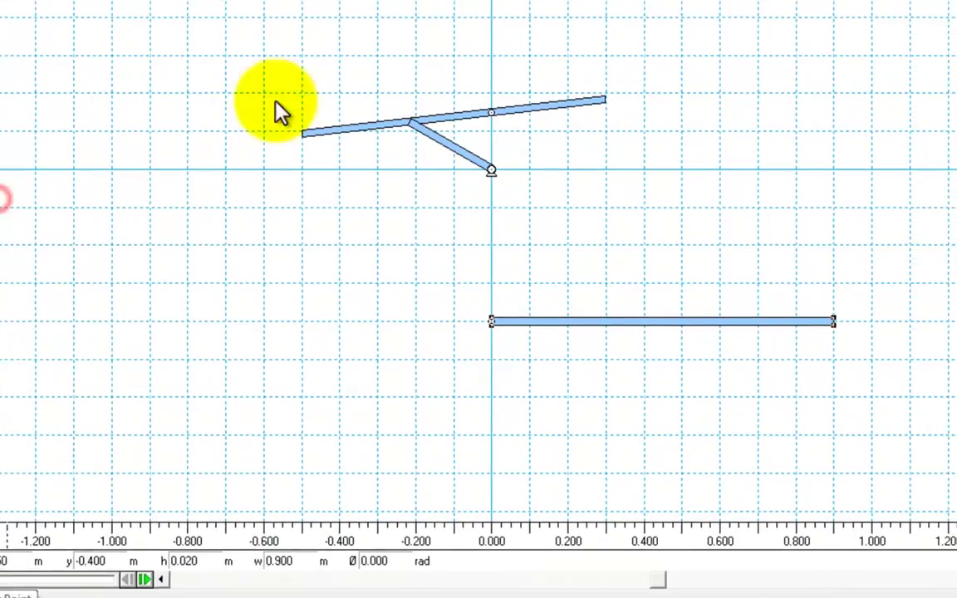
click(784, 274)
click(750, 305)
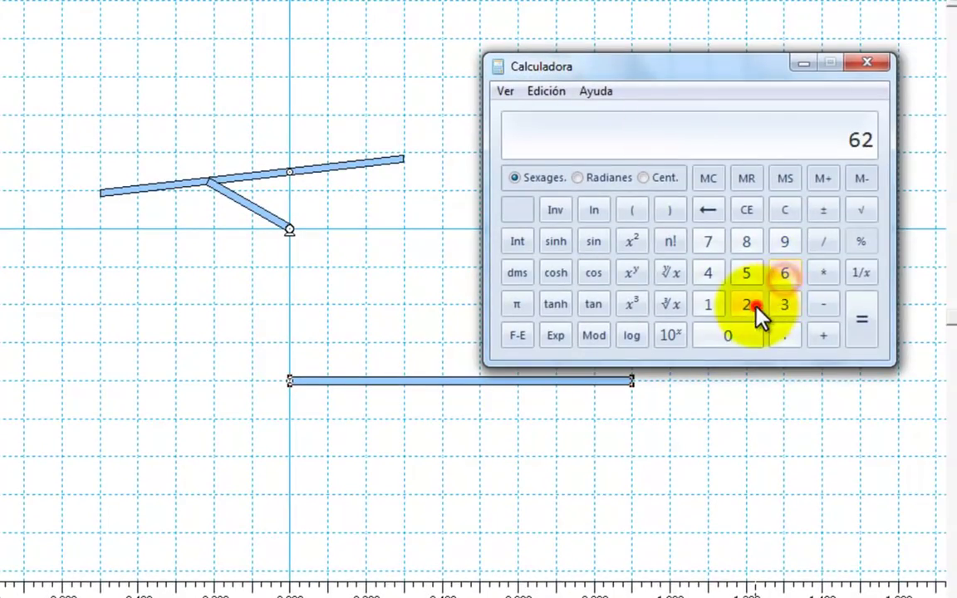
click(784, 331)
click(786, 245)
click(748, 245)
click(744, 344)
click(746, 243)
click(823, 274)
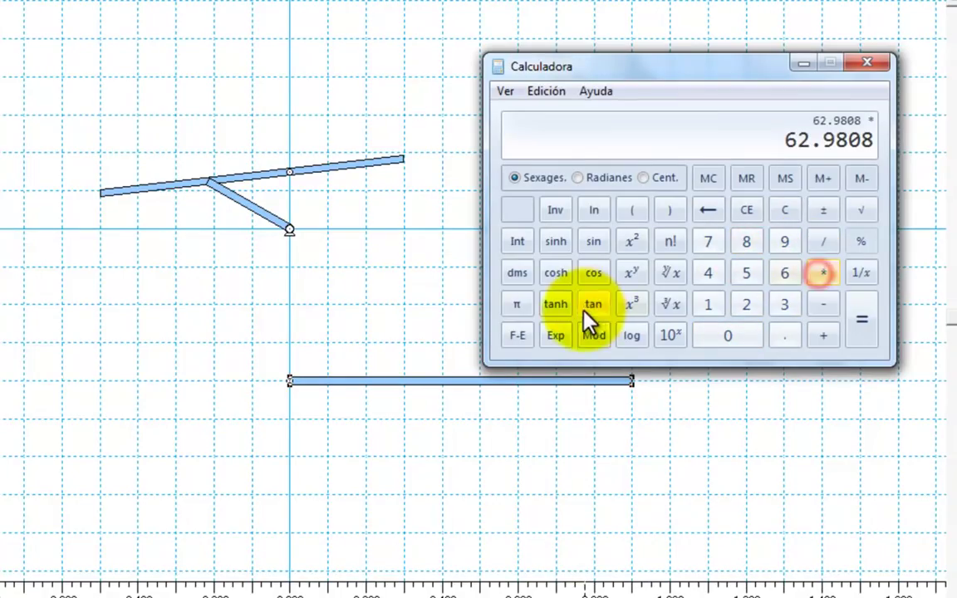
click(518, 305)
click(823, 241)
click(709, 306)
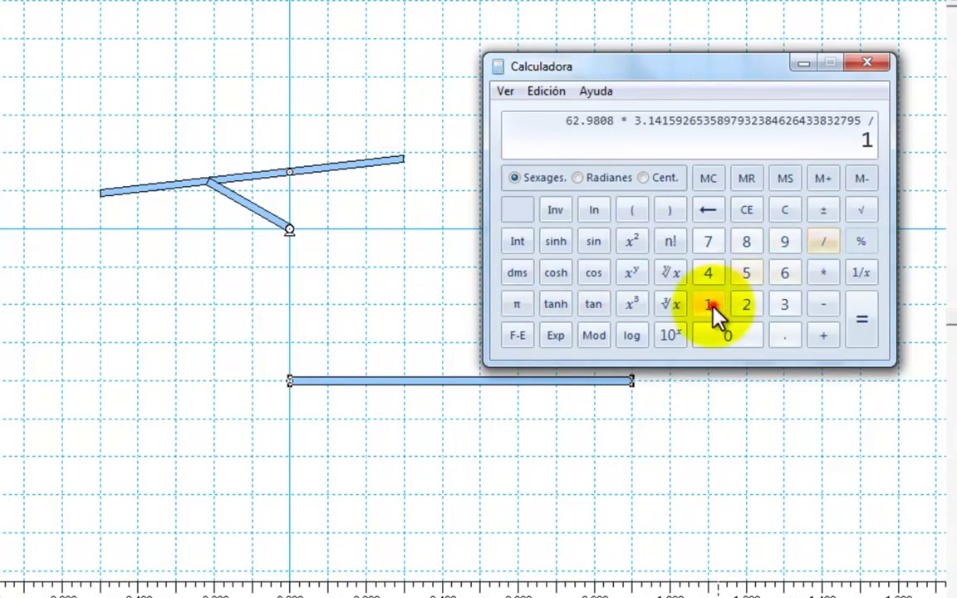
click(746, 241)
click(729, 337)
click(864, 325)
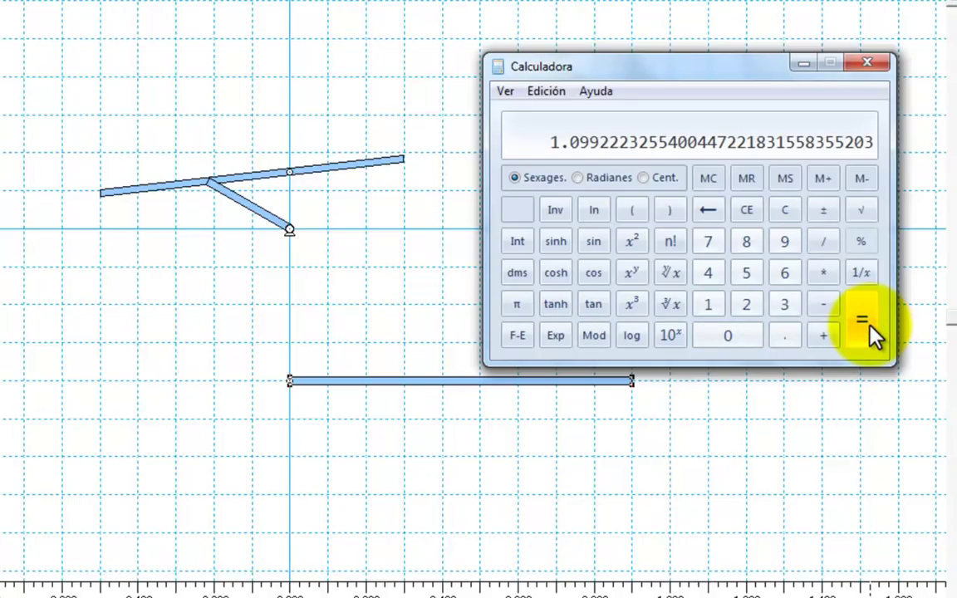
Return to Working Model and set the 0.900 m bar's rotation angle to about 1.099 rad
click(359, 288)
click(404, 380)
click(446, 550)
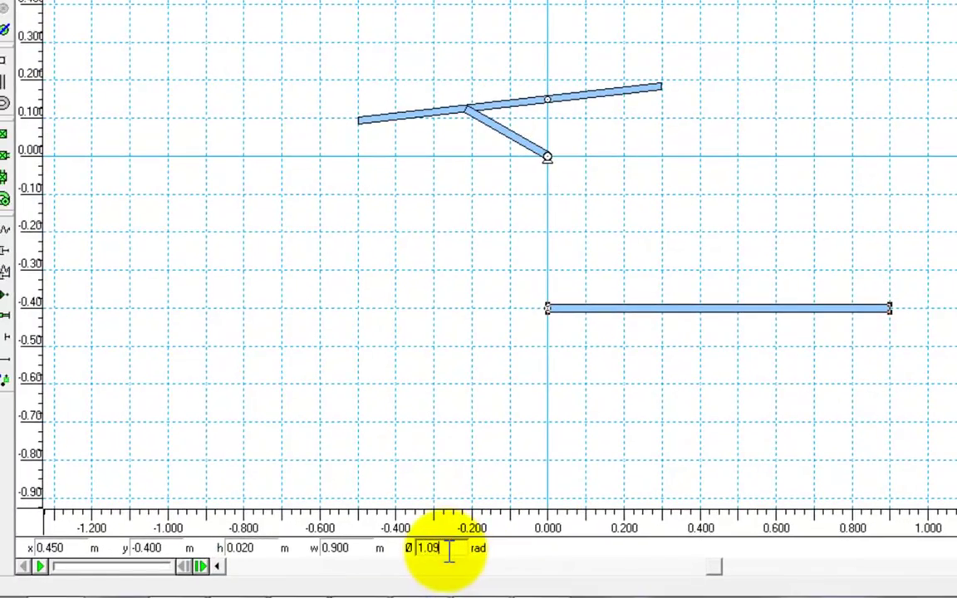
key(Return)
click(376, 357)
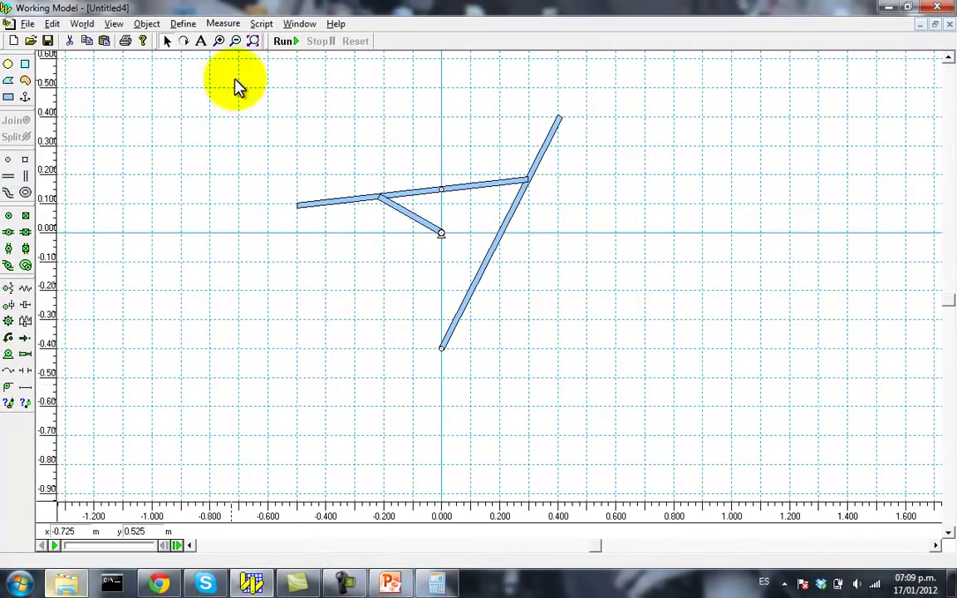
Place a point element at the midpoint of the 0.250 m bar's free end, where it overlaps the 0.800 m bar
click(220, 41)
click(368, 203)
click(507, 270)
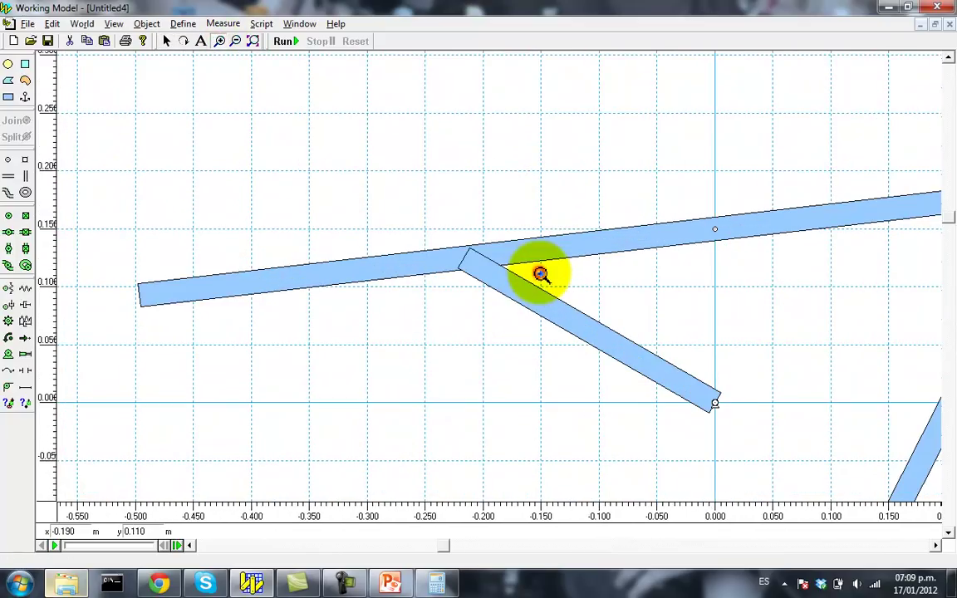
click(545, 274)
click(167, 40)
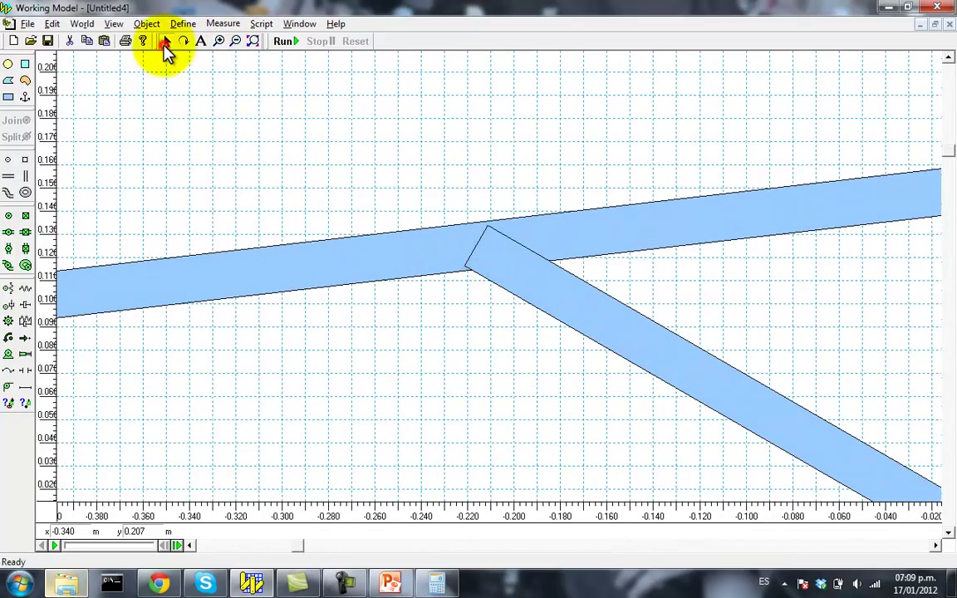
click(235, 188)
click(7, 162)
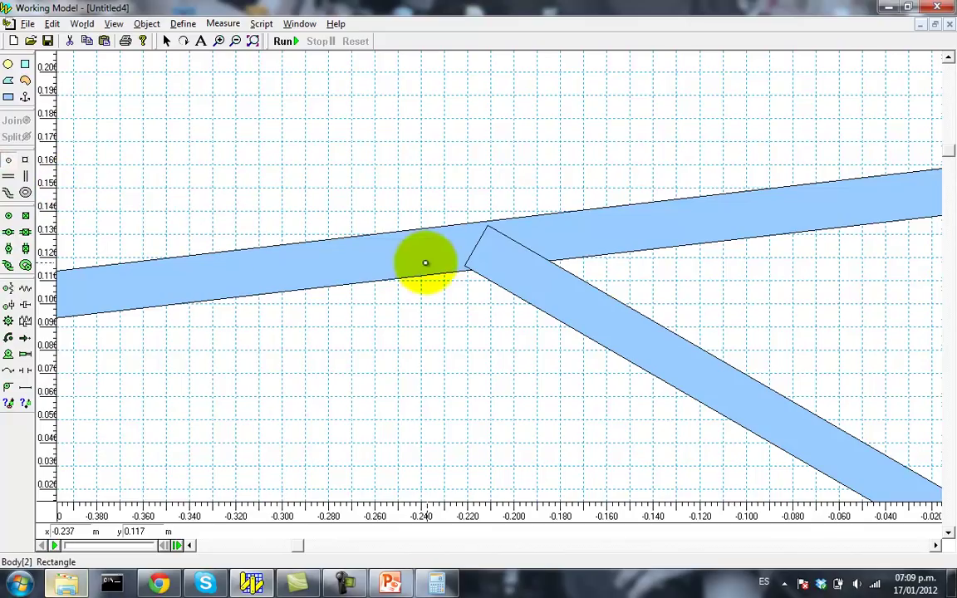
click(477, 247)
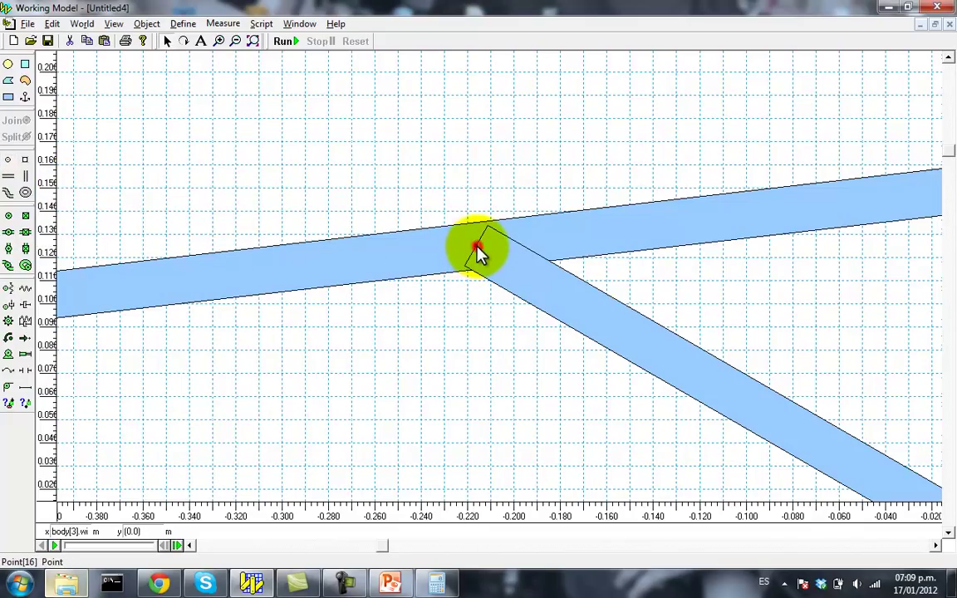
Place a point element at the midpoint of the 0.800 m bar's end that overlaps the 0.900 m bar
drag(378, 550, 738, 494)
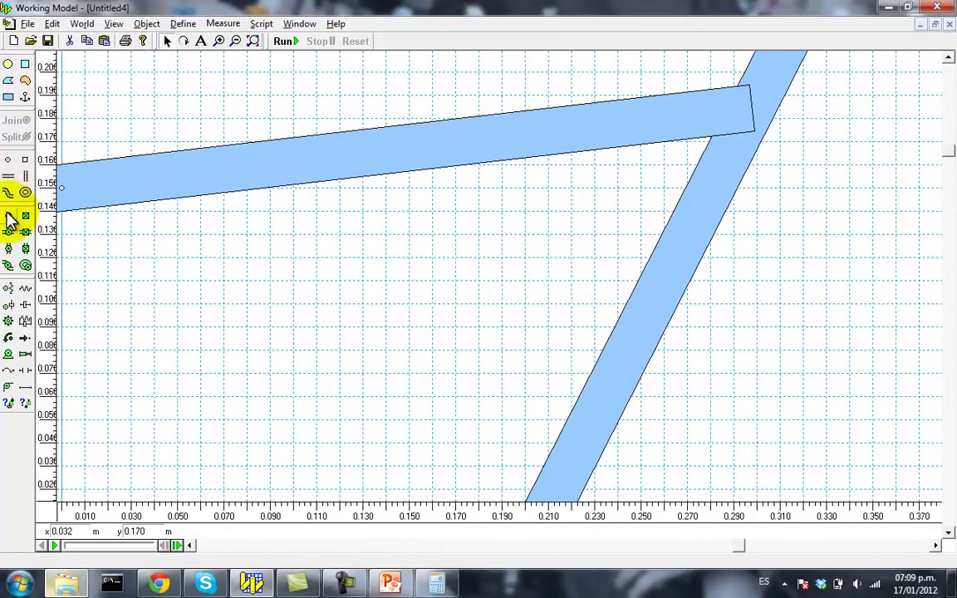
click(10, 161)
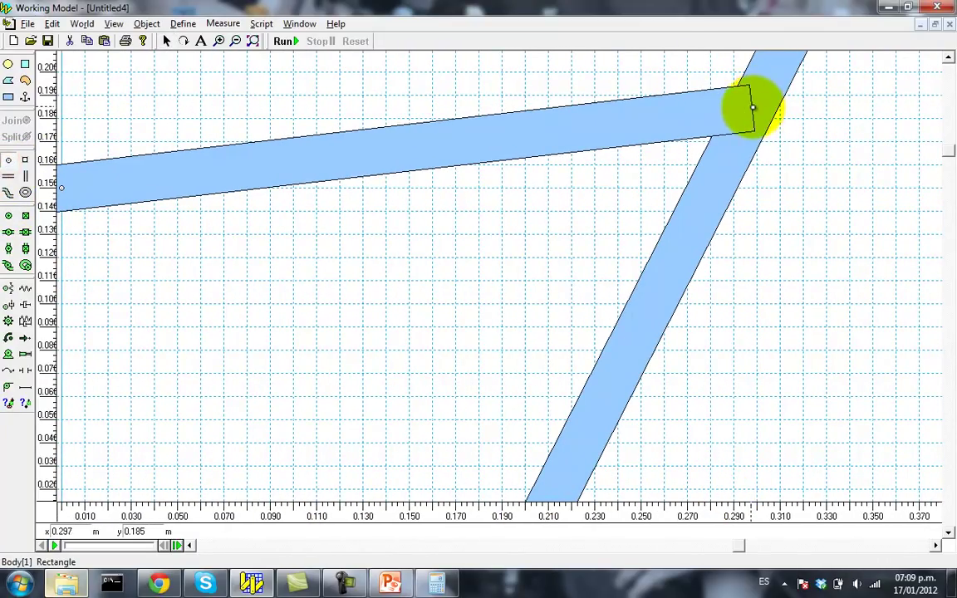
click(751, 109)
click(839, 226)
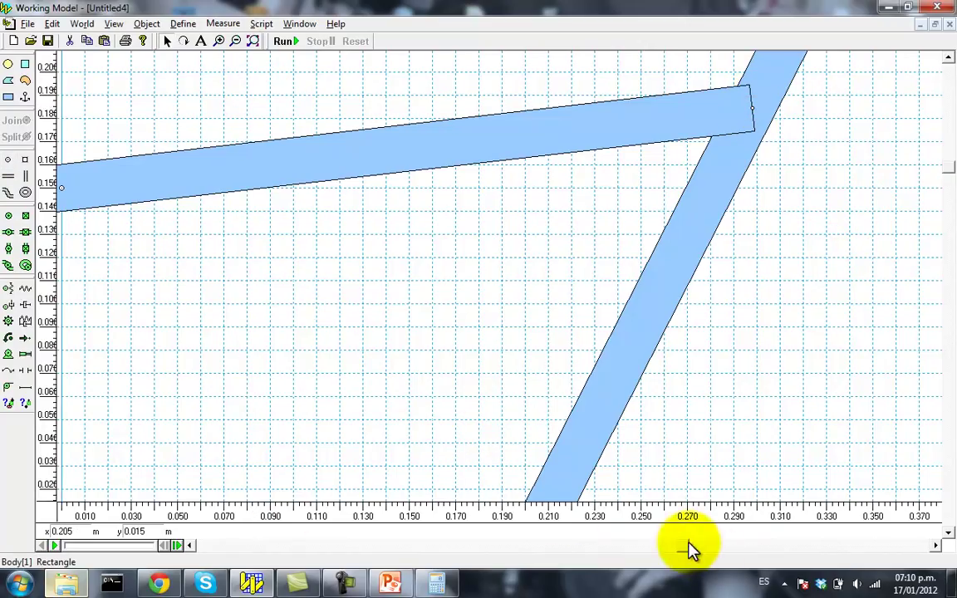
Add a slot joint at the 0.250 m bar's end point, with the slot running along the 0.800 m bar
drag(684, 548, 458, 515)
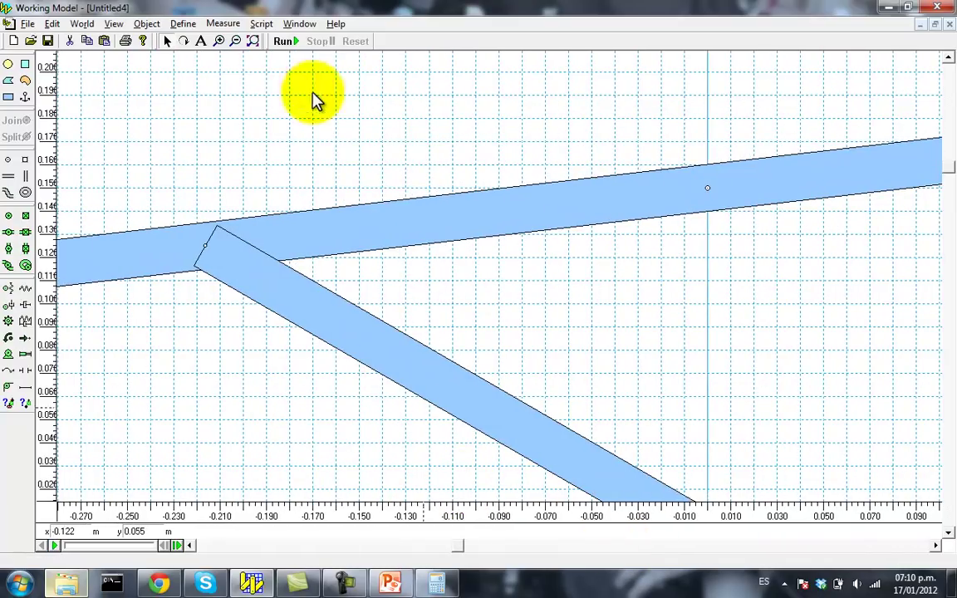
click(236, 41)
click(336, 158)
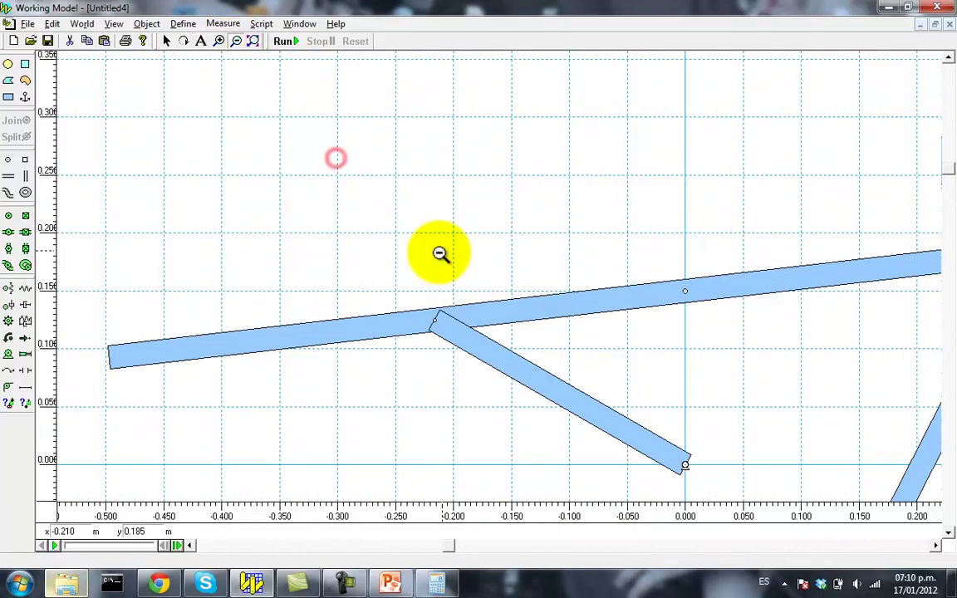
click(166, 41)
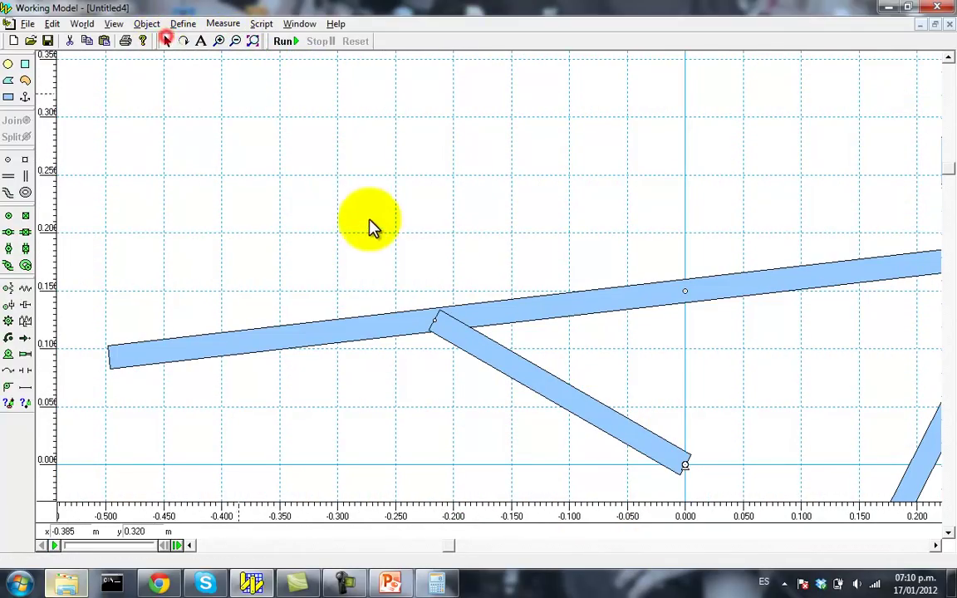
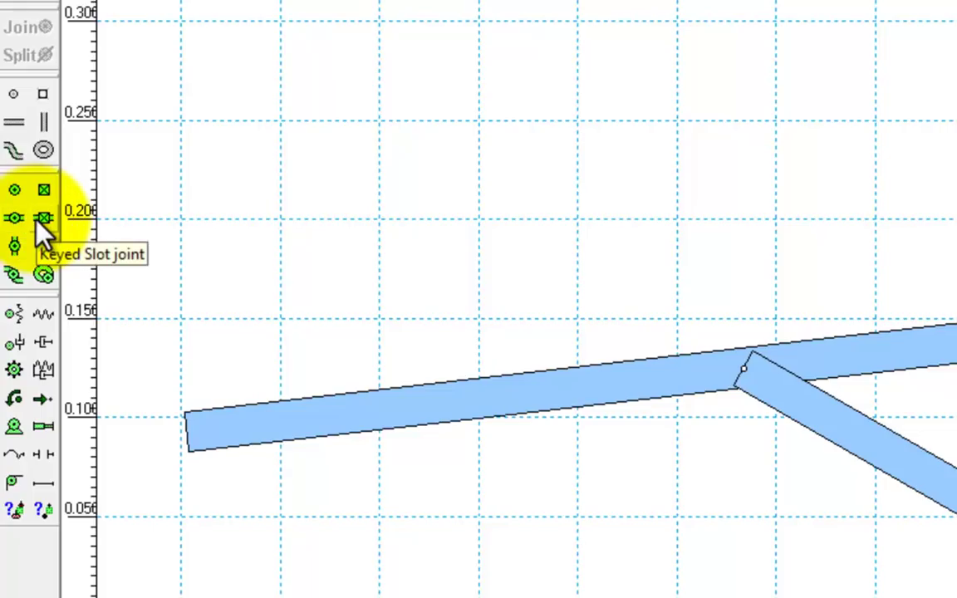
click(17, 218)
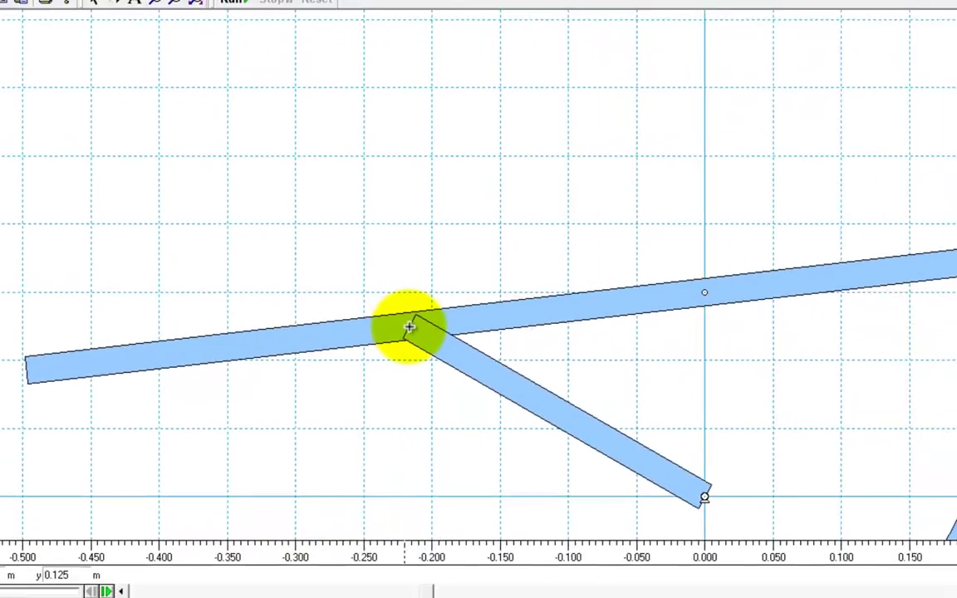
click(743, 368)
click(320, 234)
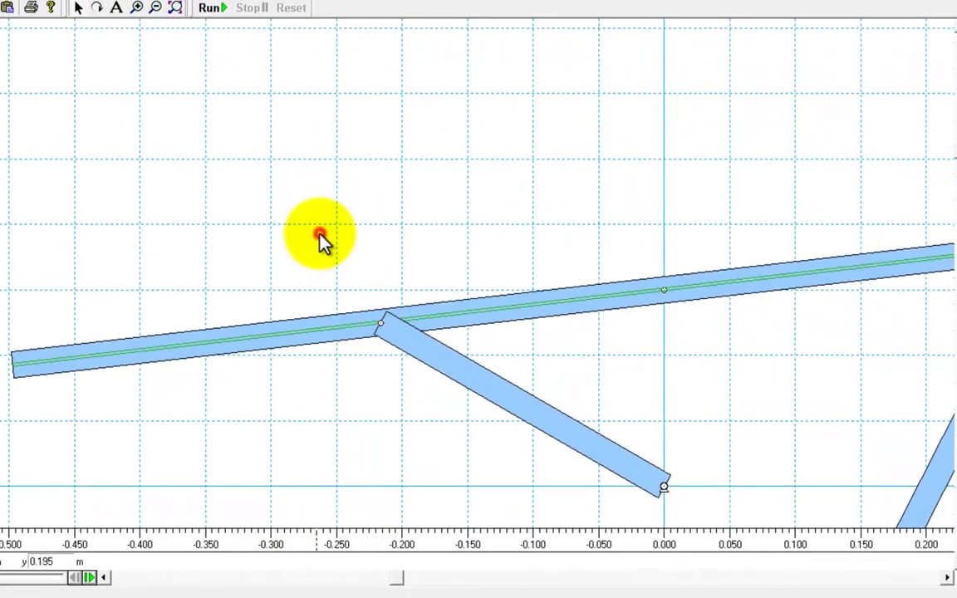
Add a slot joint at the 0.800 m bar's end point, with the slot running along the 0.900 m bar
drag(403, 575, 582, 585)
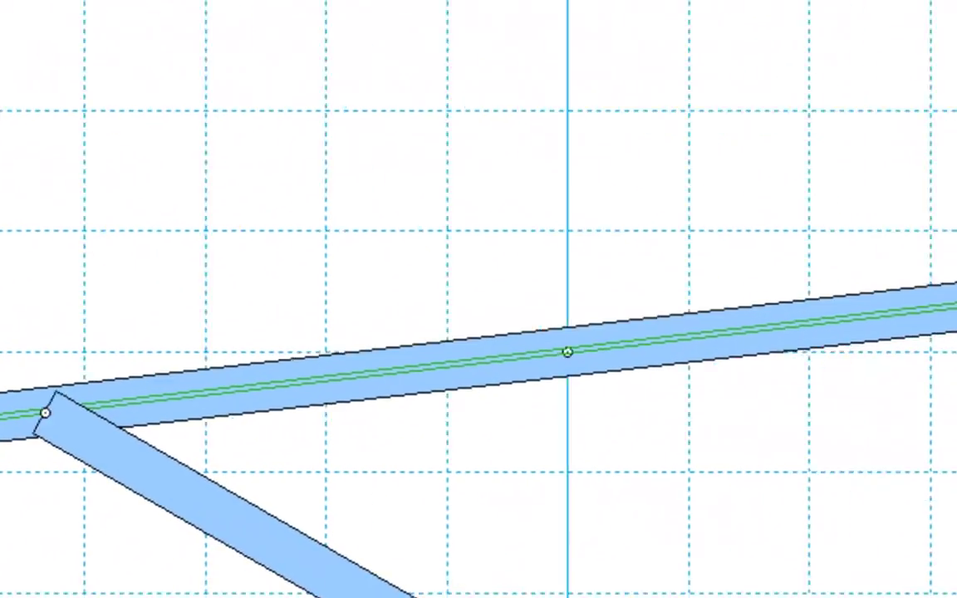
drag(652, 207, 698, 226)
click(550, 101)
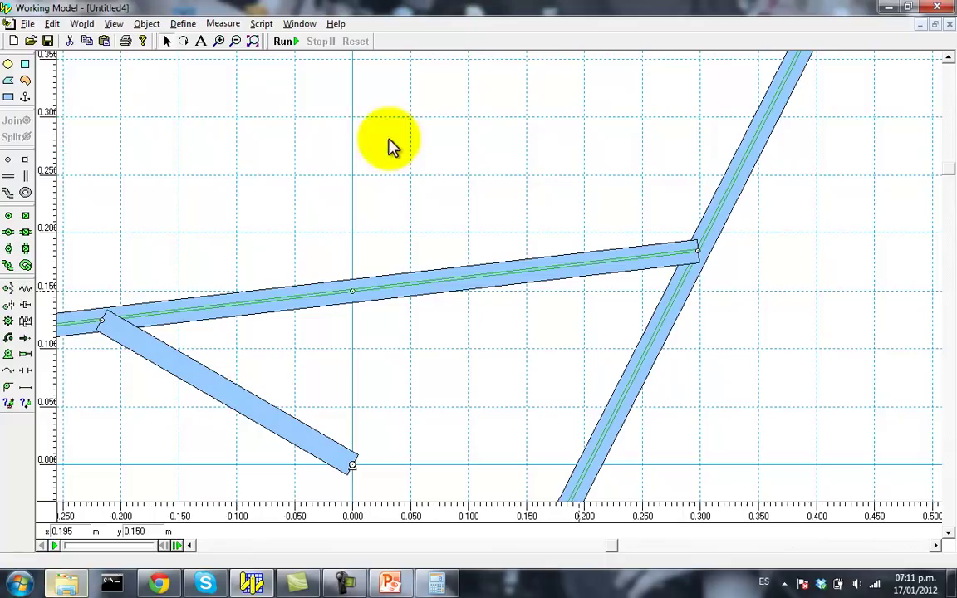
Fit the whole mechanism in view, run the simulation to check the motion, and stop and reset it
click(236, 41)
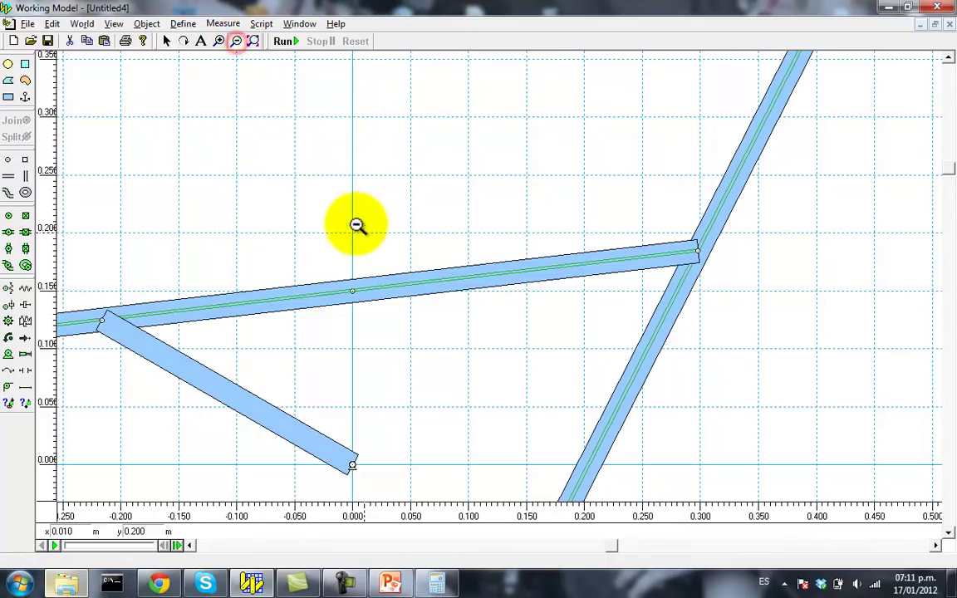
click(255, 43)
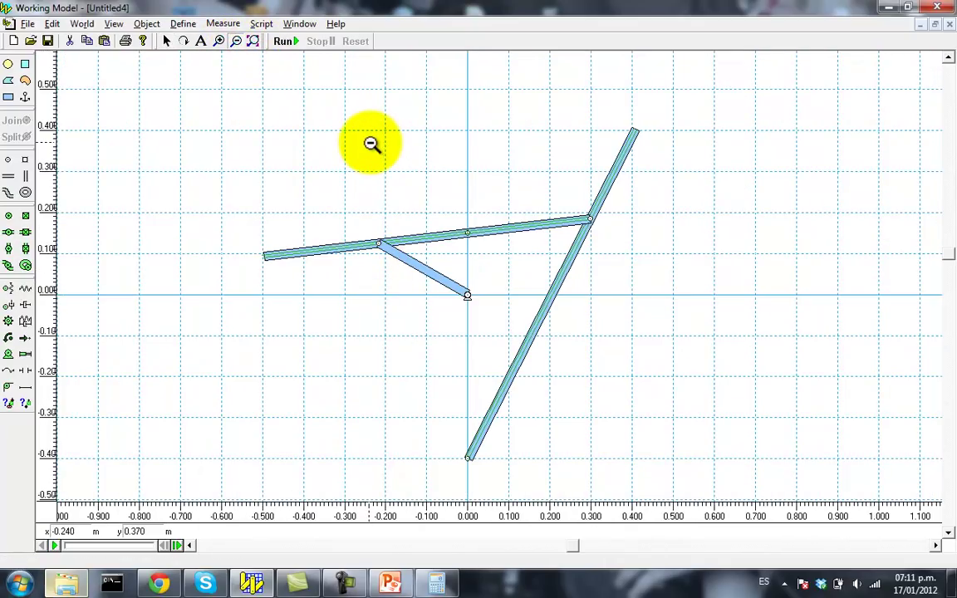
click(283, 43)
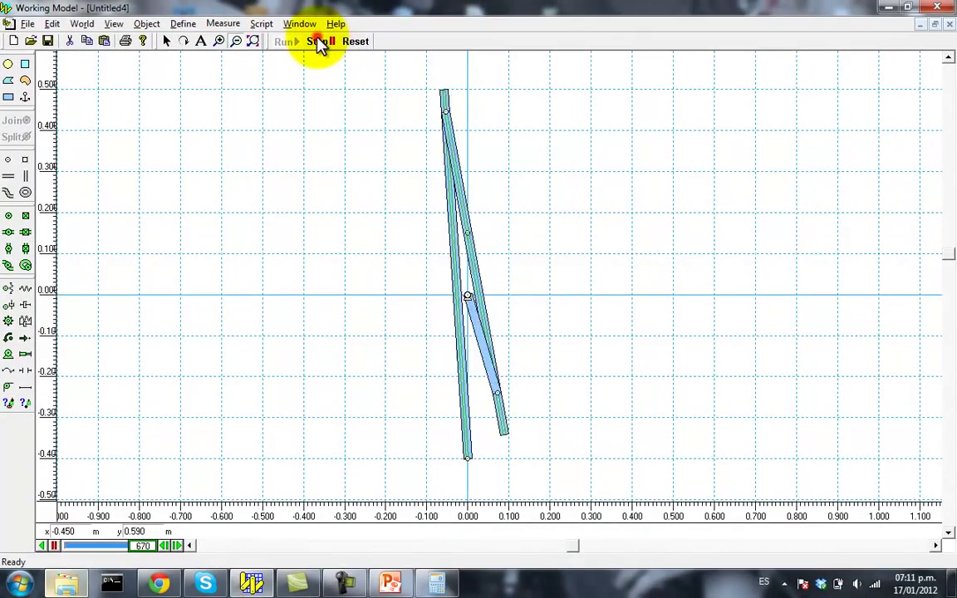
click(329, 43)
click(355, 41)
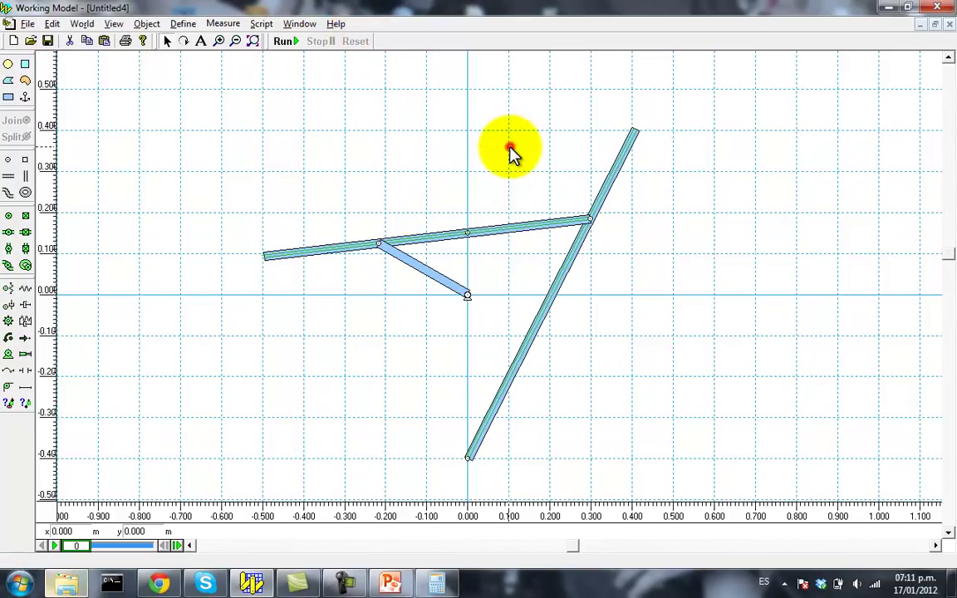
Switch to the maximized Mecanismo.wm2d model and examine the slider block joining the 0.250 m bar to the slotted bar
click(934, 26)
click(442, 58)
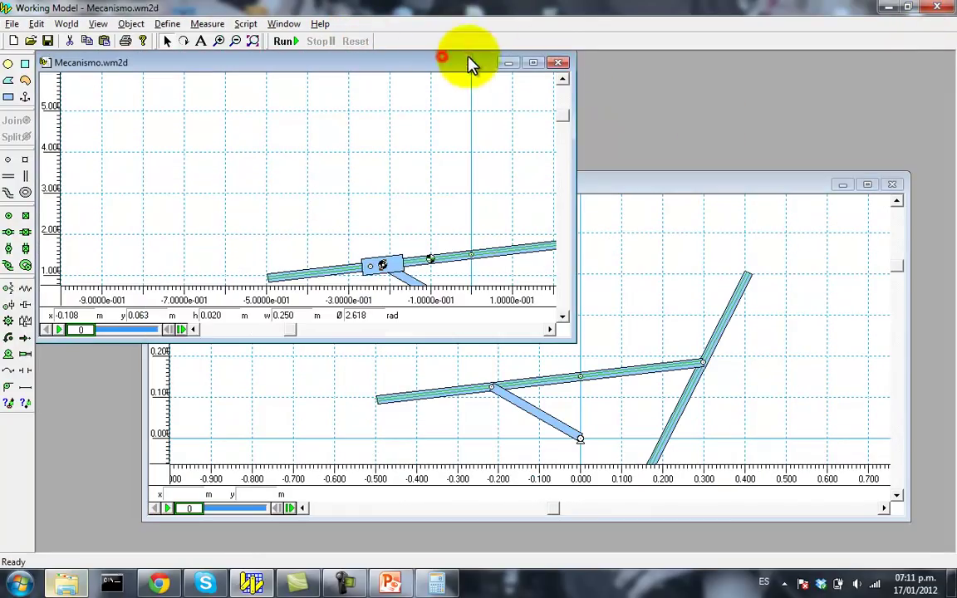
click(534, 64)
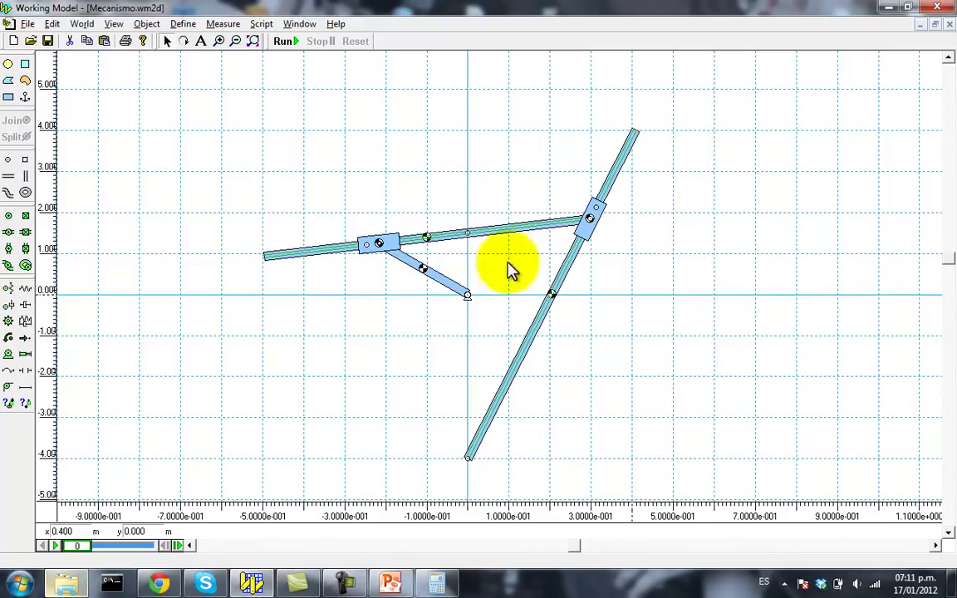
click(219, 40)
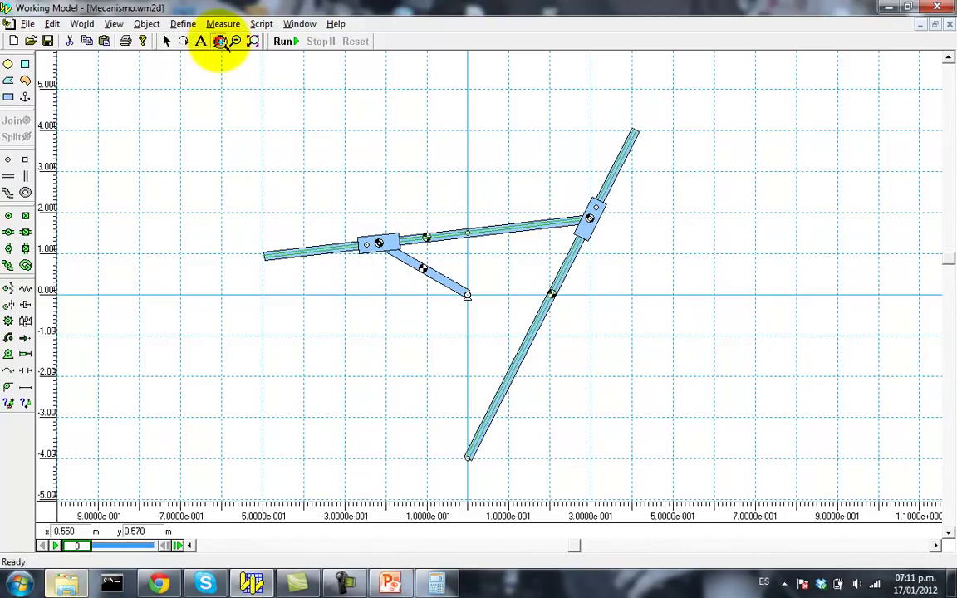
click(384, 245)
click(494, 290)
click(166, 41)
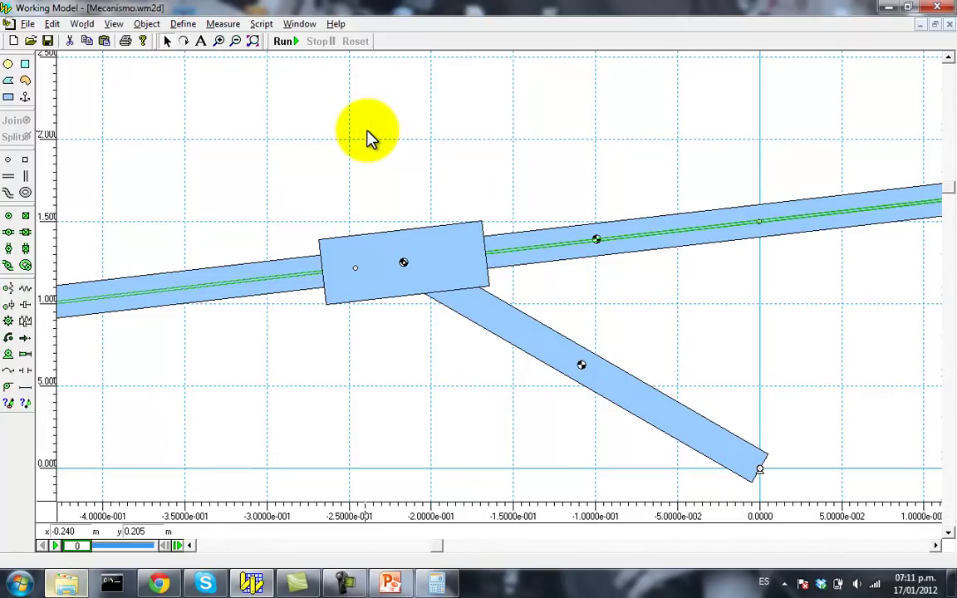
Check the dimensions of the slider block on the 0.250 m bar in Mecanismo.wm2d, and return to the Untitled4 model in a maximized window
click(446, 238)
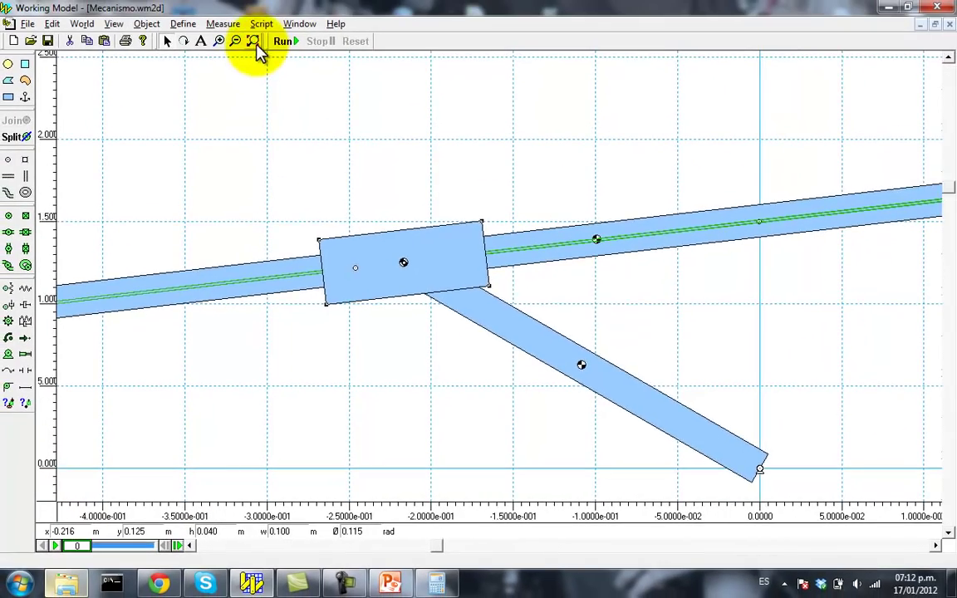
click(252, 41)
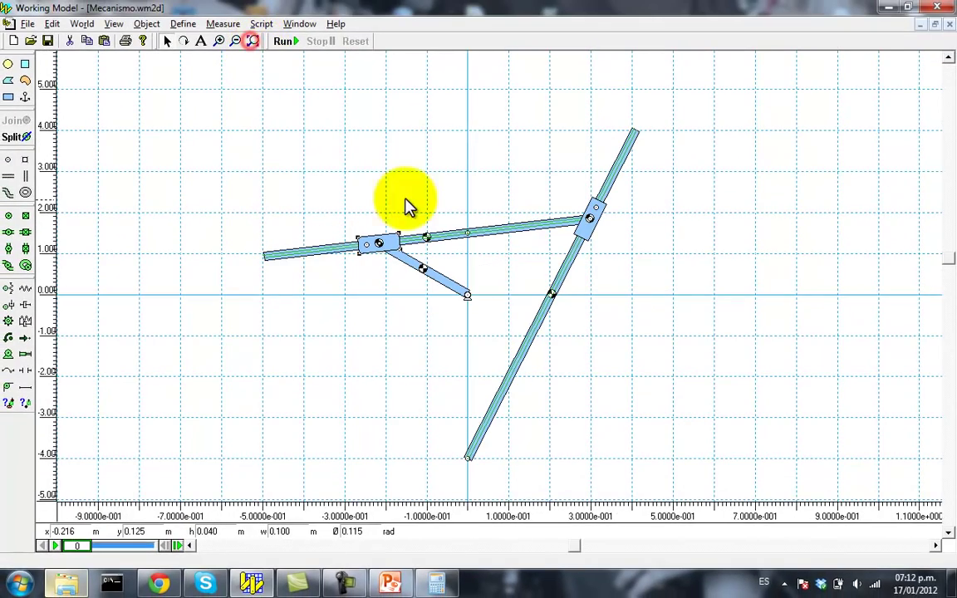
click(935, 26)
click(855, 188)
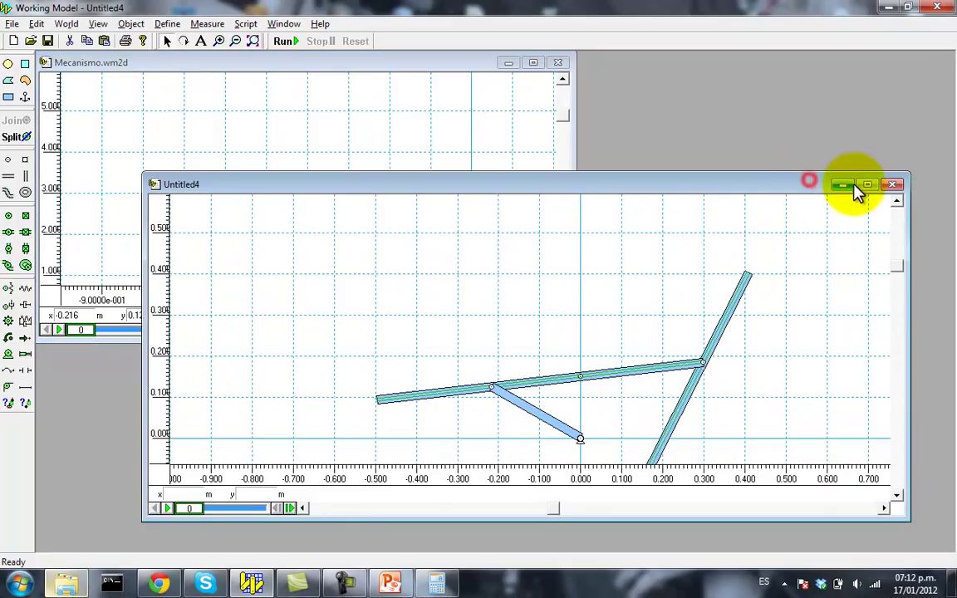
click(864, 189)
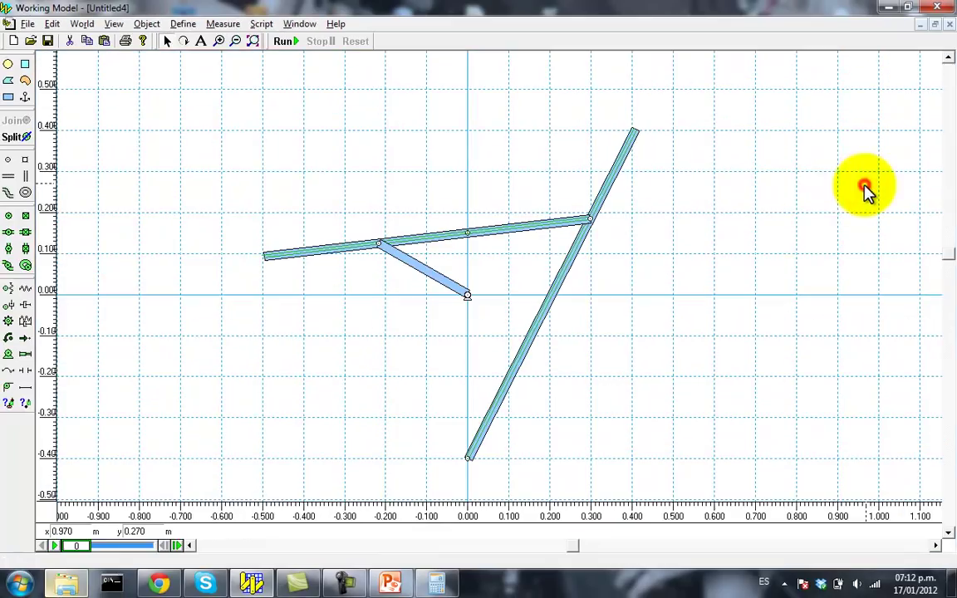
Draw two slider-block rectangles above the slotted bars, the first about 0.140 m wide and 0.060 m high, and select the first one
click(9, 96)
drag(345, 149, 403, 172)
click(9, 95)
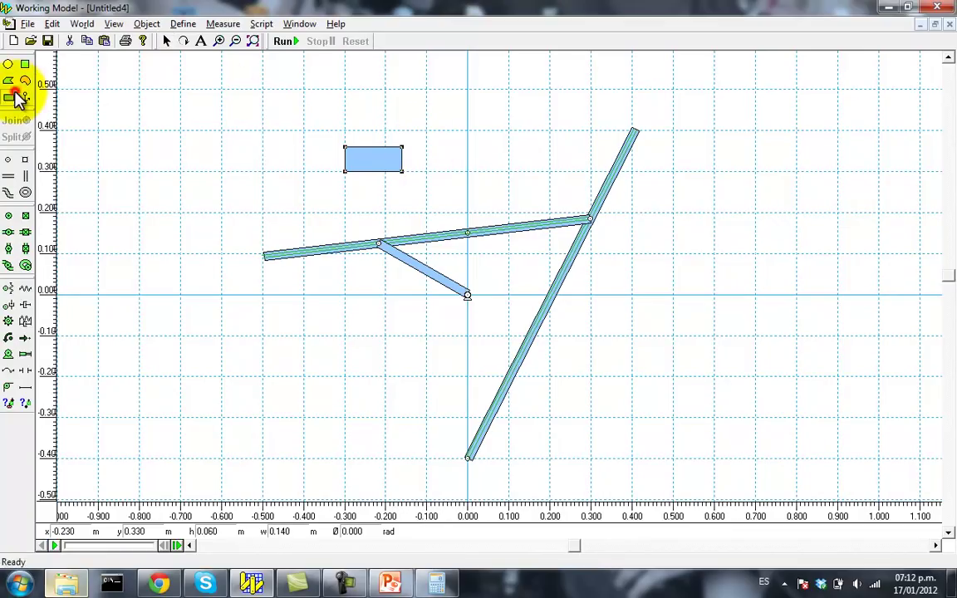
drag(468, 152, 538, 172)
click(365, 162)
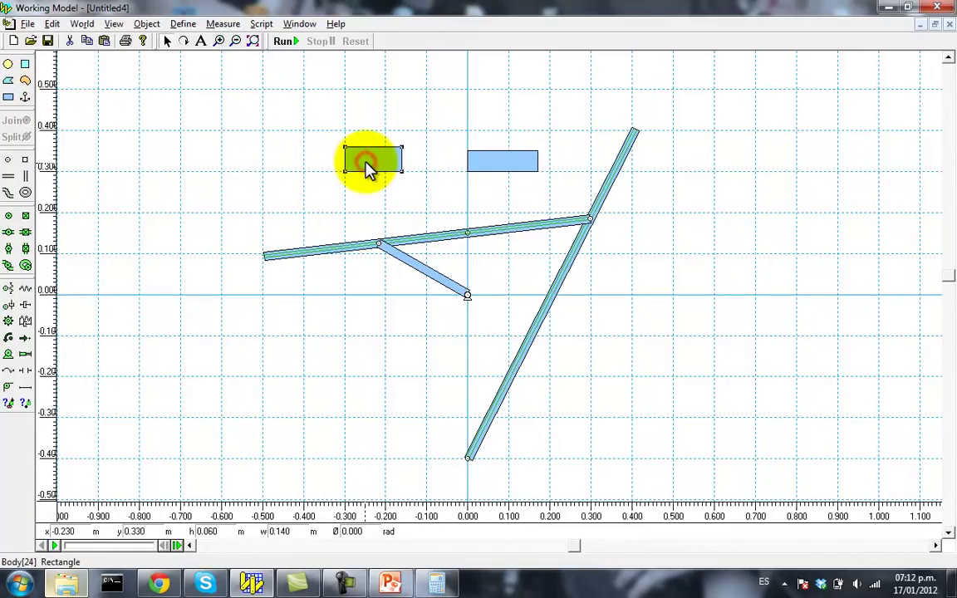
Resize the left loose rectangle to a width of 0.100 m and a height of 0.040 m
double_click(287, 531)
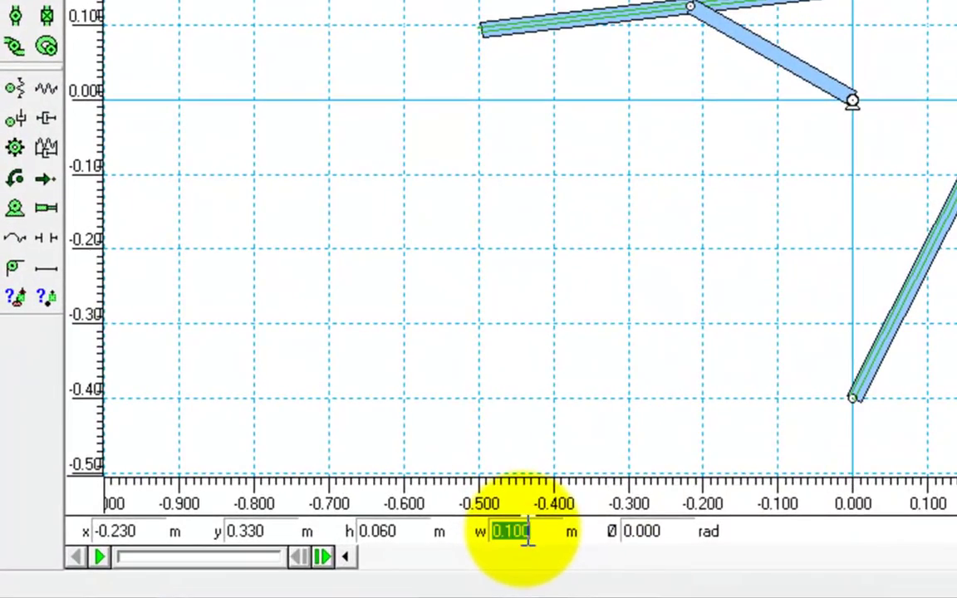
double_click(401, 531)
text(0)
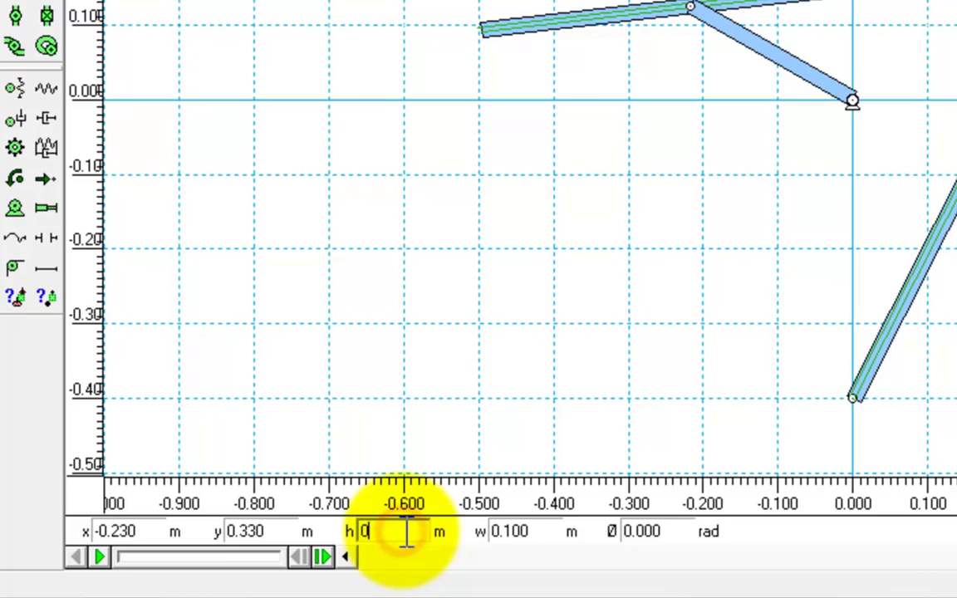
text(.040)
key(Return)
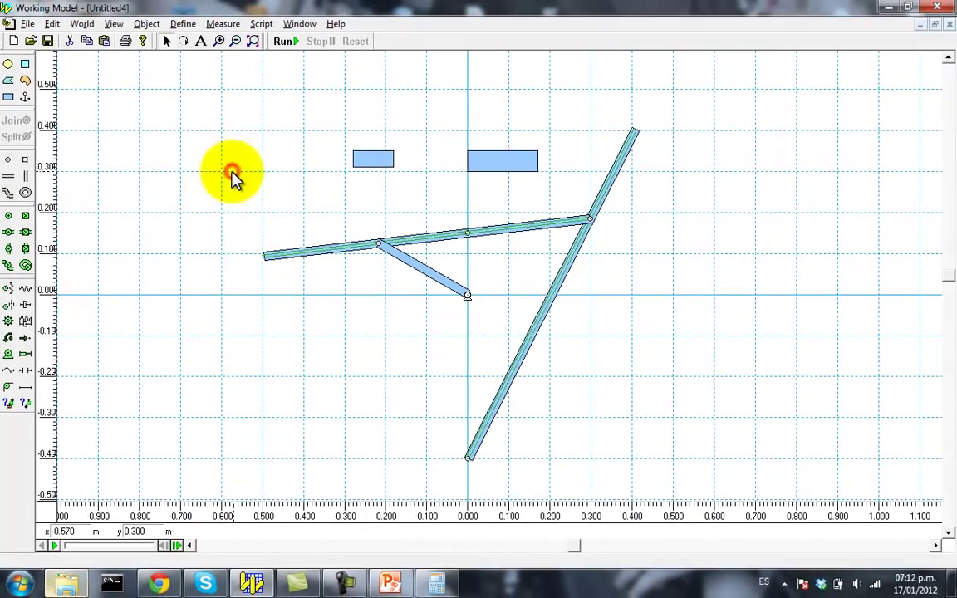
Resize the right loose rectangle to a width of 0.100 m and a height of 0.040 m
click(496, 167)
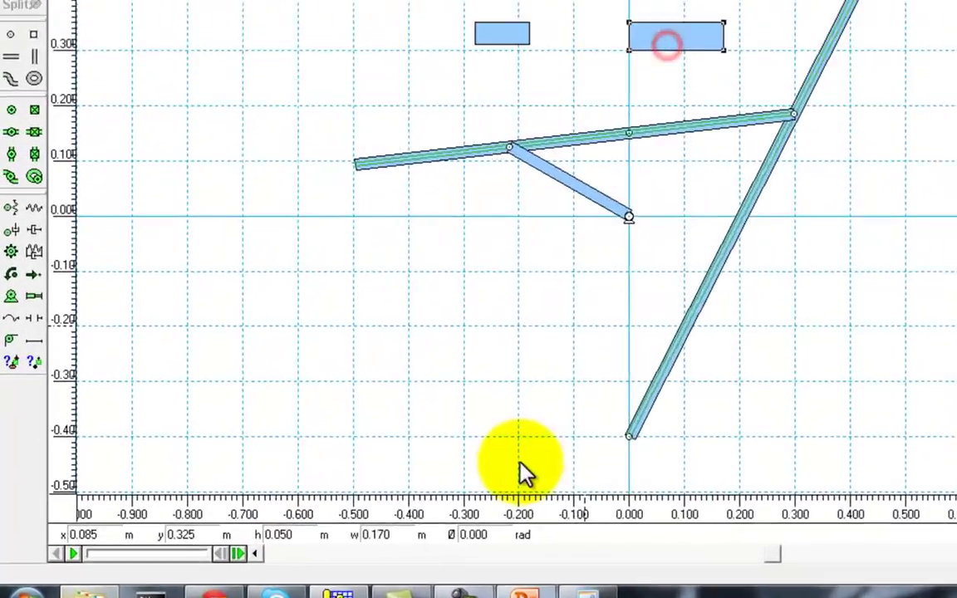
double_click(295, 531)
text(0)
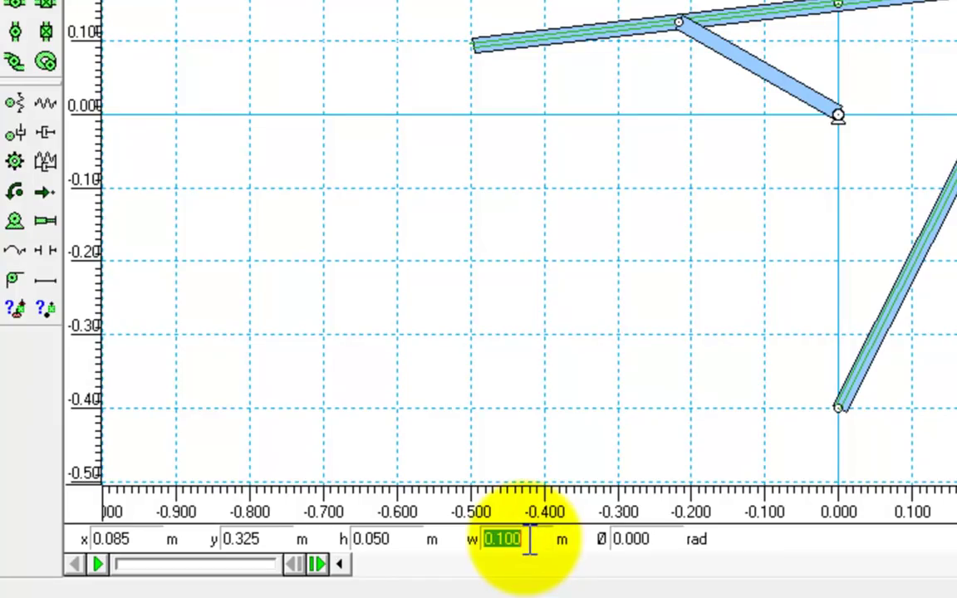
double_click(393, 538)
text(0.0)
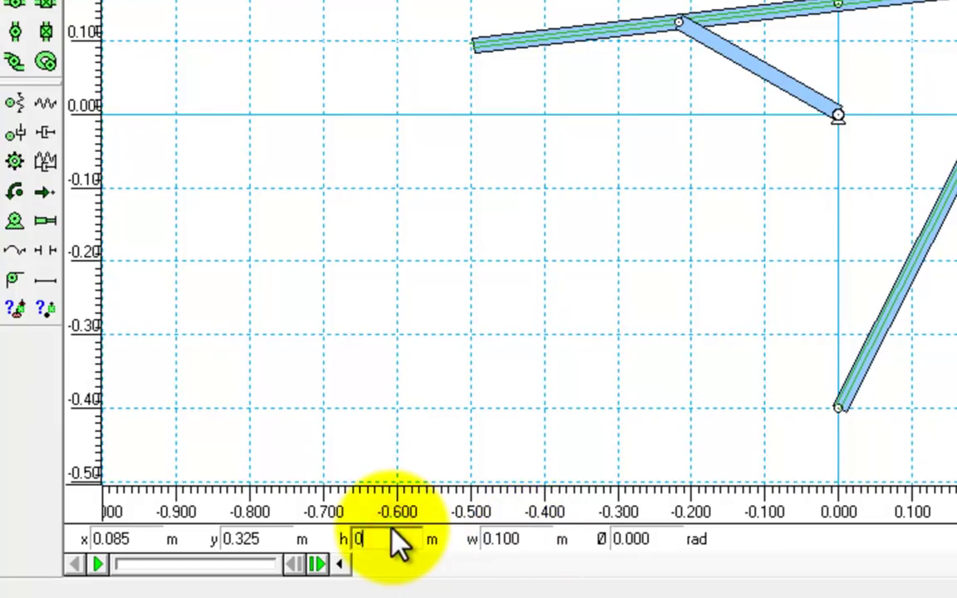
text(40)
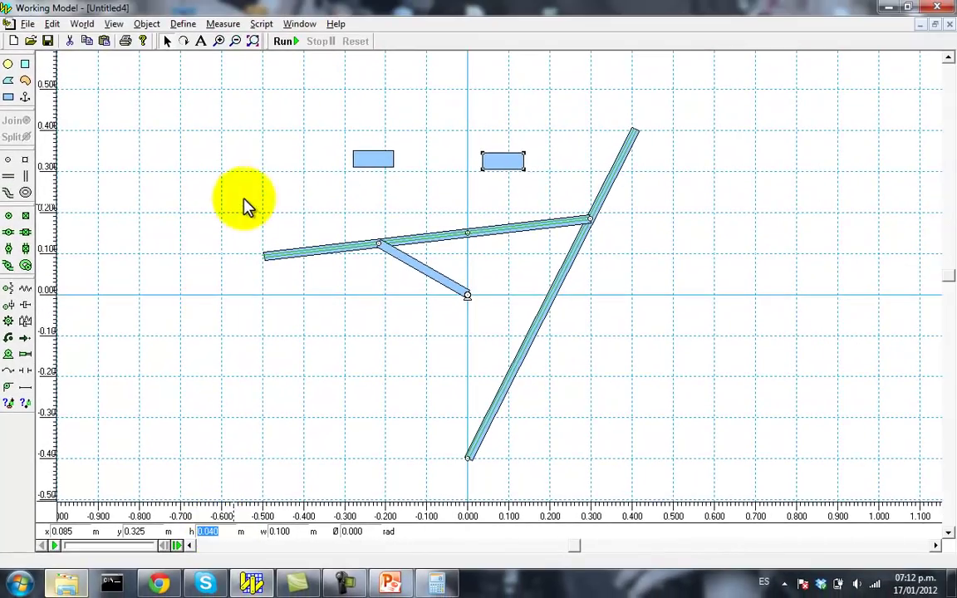
click(268, 196)
Move the left rectangle just below the crank-bar joint and the right one beside the joint between the two long bars, at about x 0.365, y 0.165 m
click(368, 163)
drag(374, 170, 367, 267)
click(490, 171)
drag(495, 166, 617, 236)
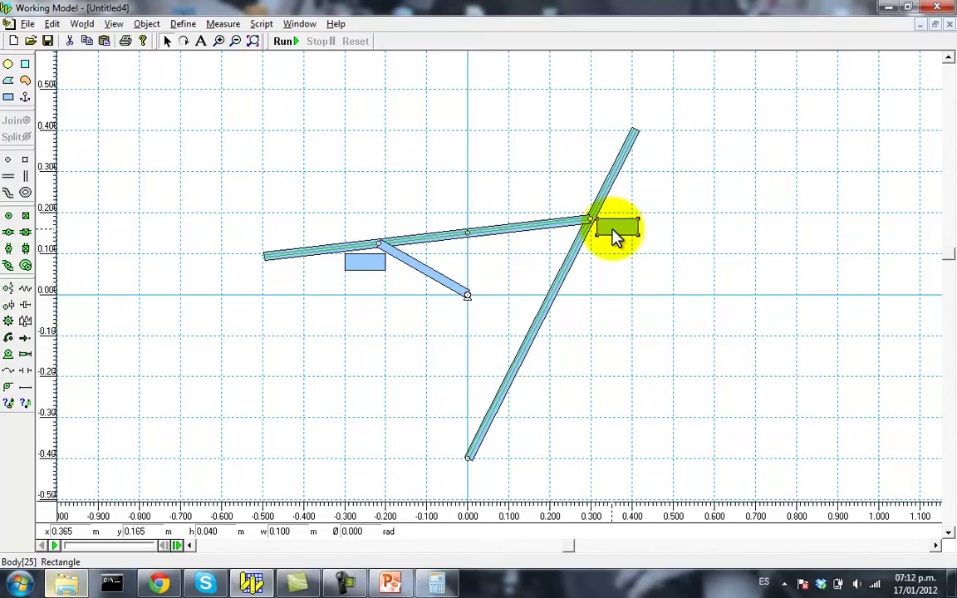
click(479, 203)
Place a point element at the centre of the rectangle below the crank joint, at x -0.250, y 0.080 m
click(219, 41)
click(355, 241)
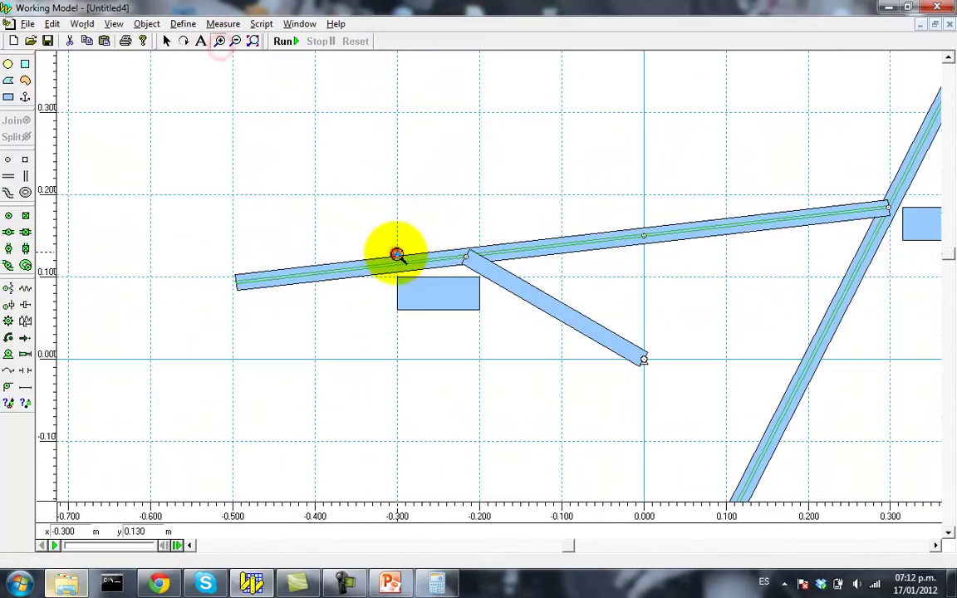
click(541, 276)
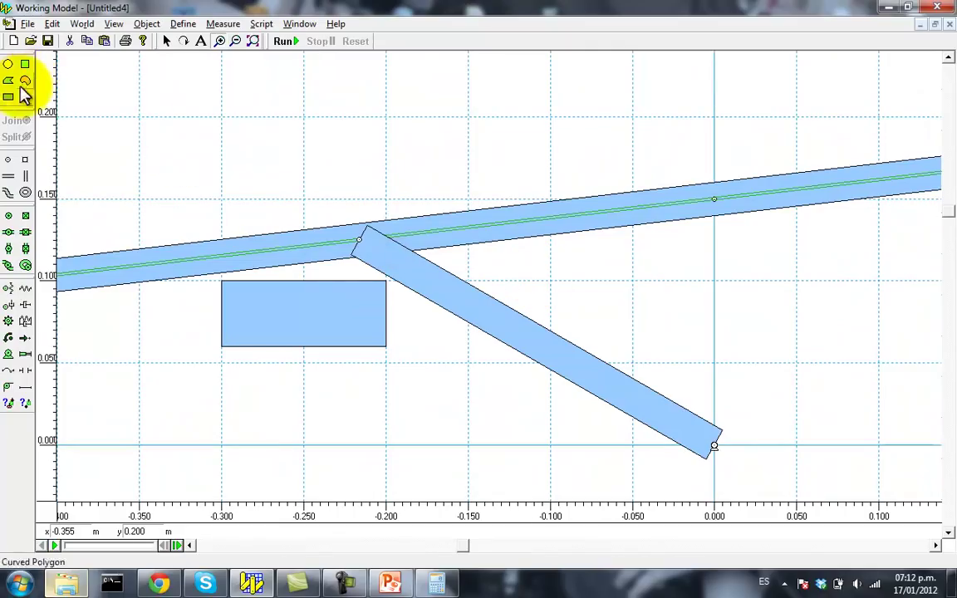
click(153, 154)
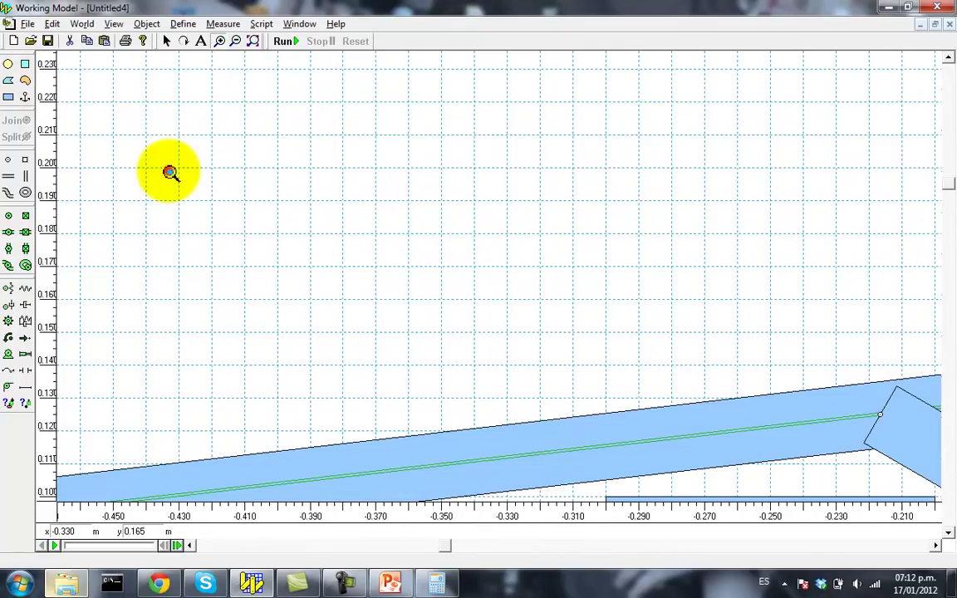
click(235, 41)
click(453, 374)
click(219, 40)
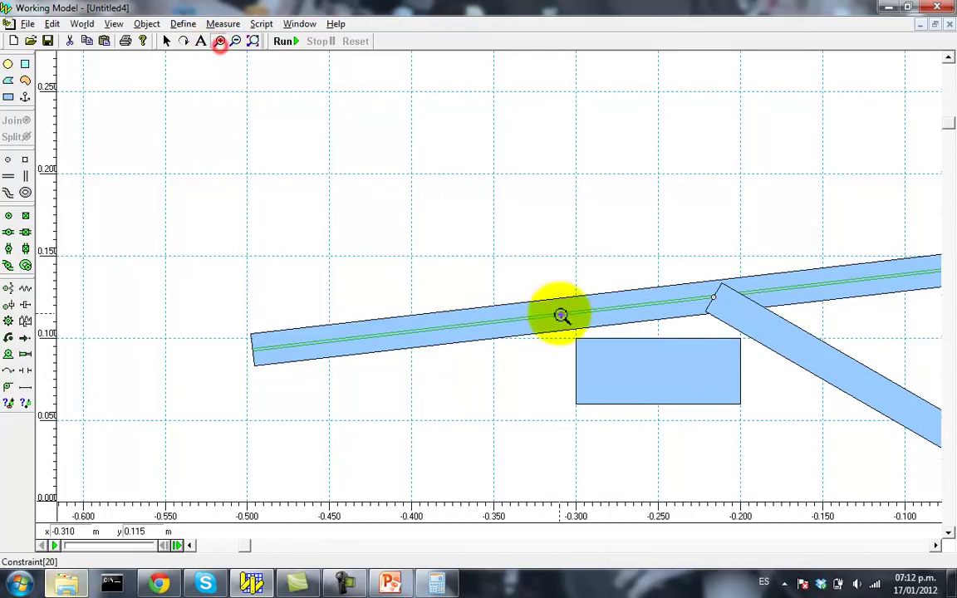
click(774, 378)
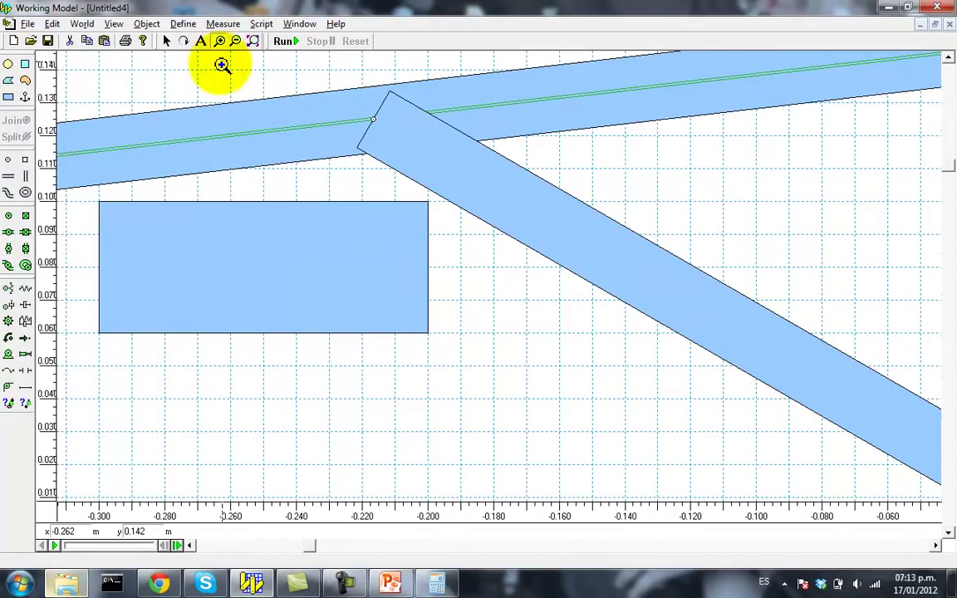
click(166, 42)
click(8, 158)
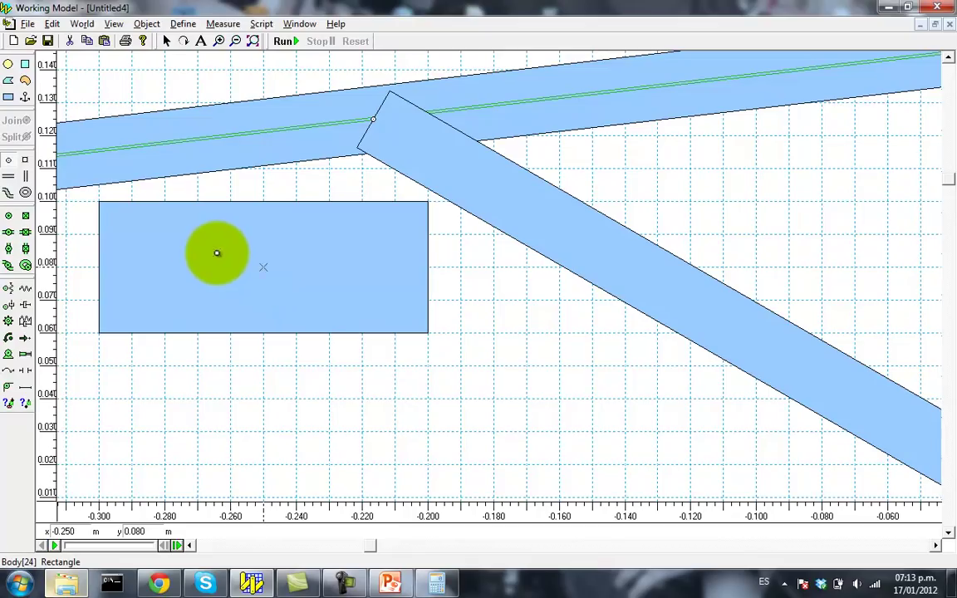
click(13, 164)
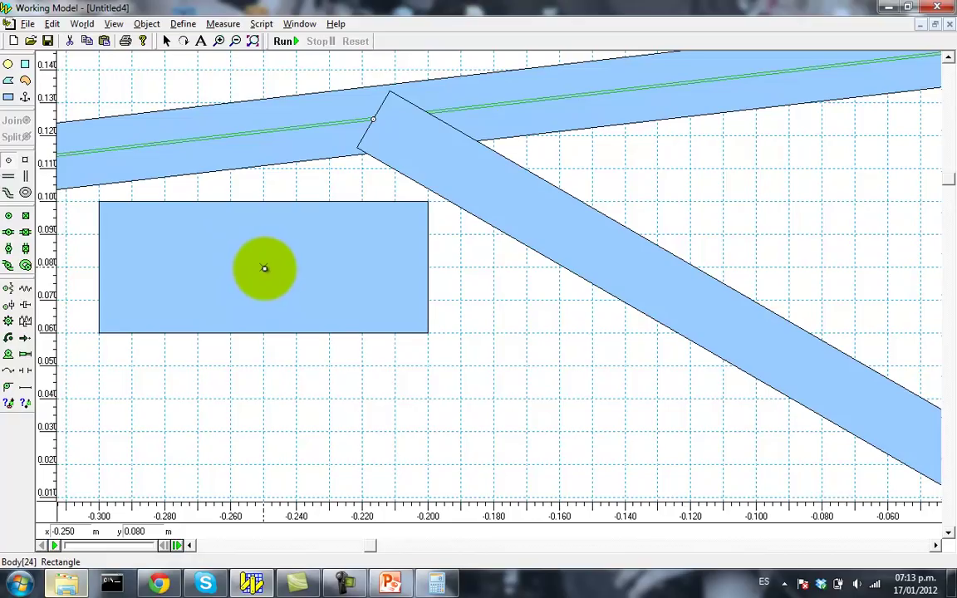
click(264, 268)
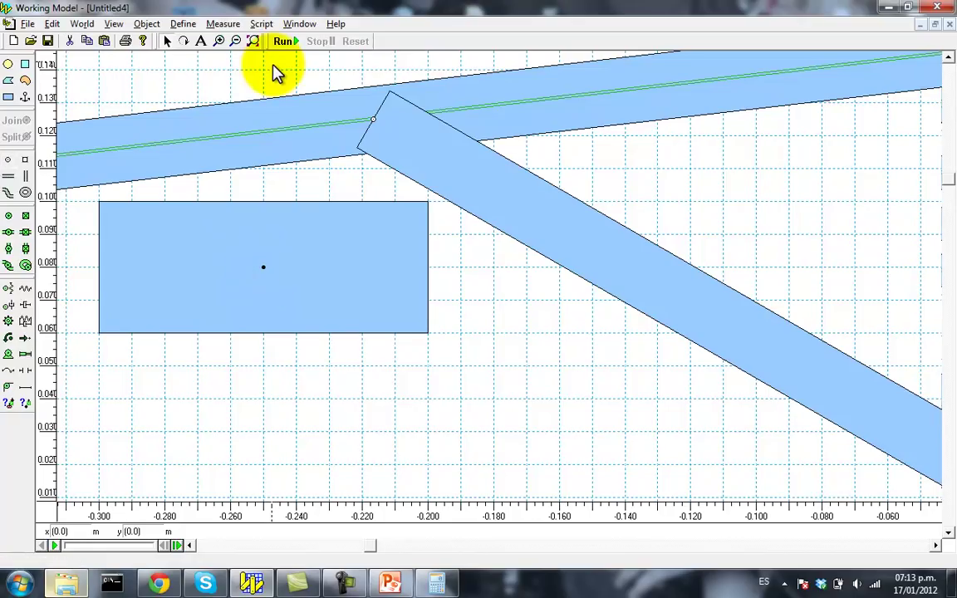
Place a point element at the centre of the rectangle beside the joint of the two long bars
click(235, 45)
click(695, 232)
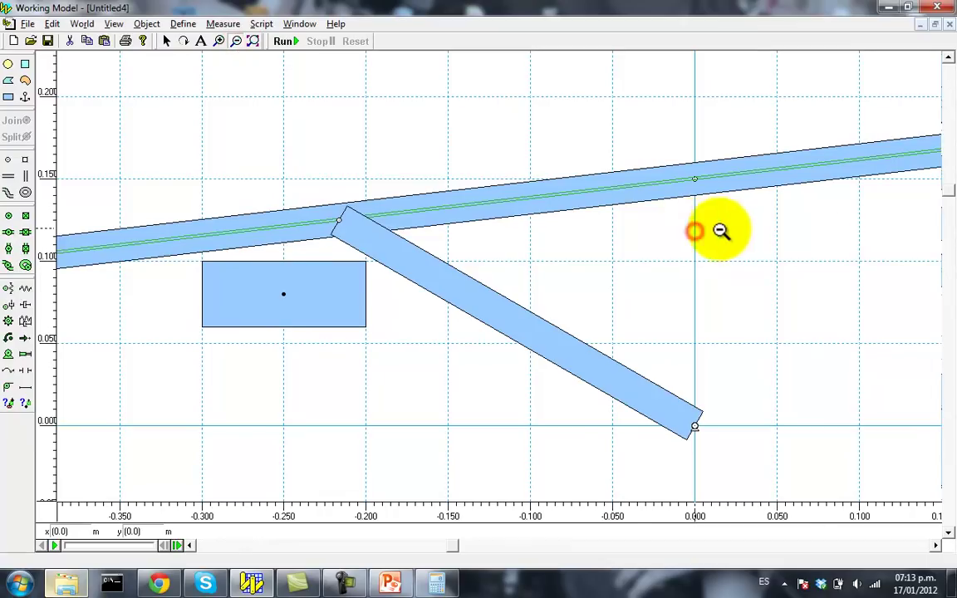
click(695, 233)
click(219, 41)
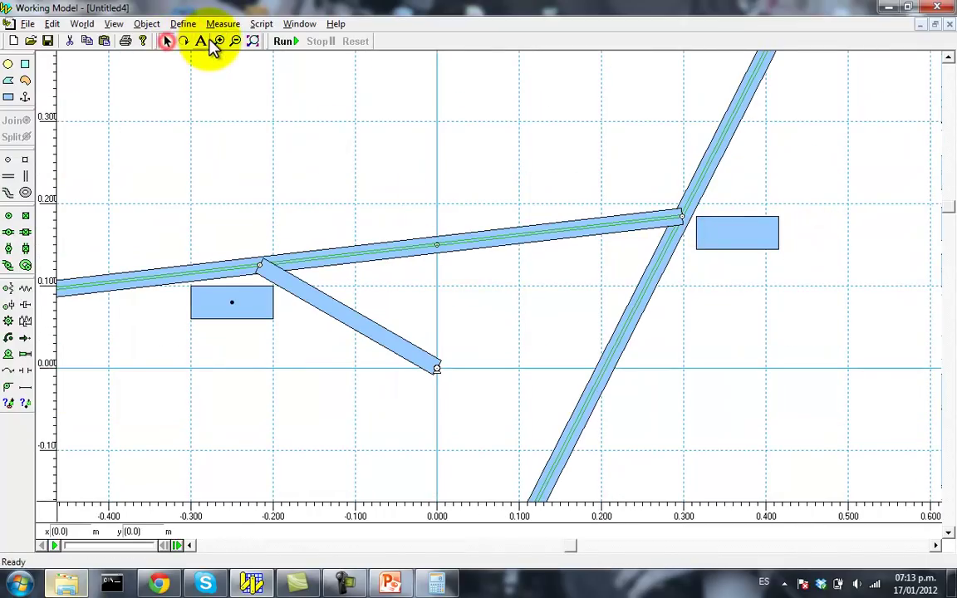
click(752, 237)
click(474, 294)
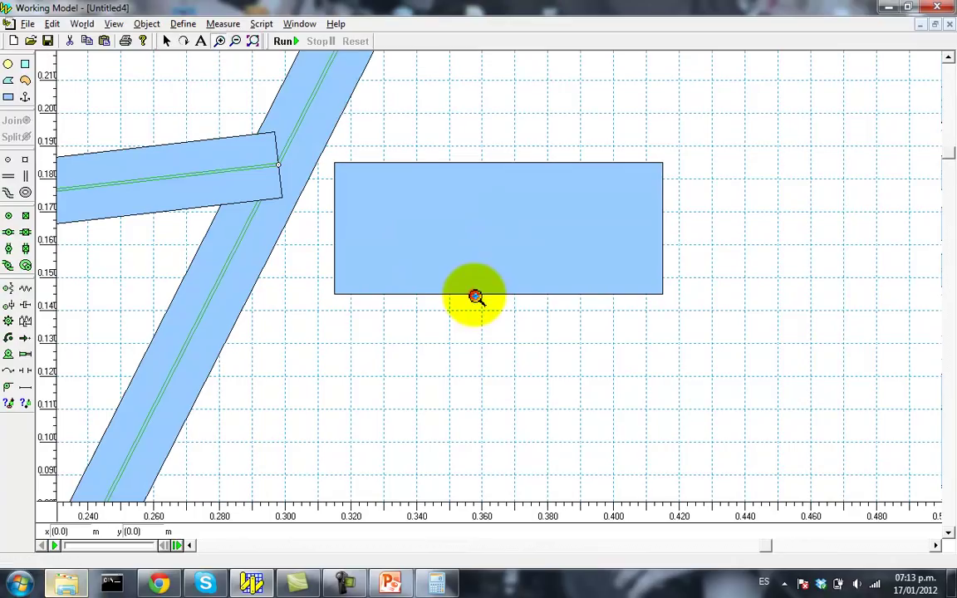
click(166, 42)
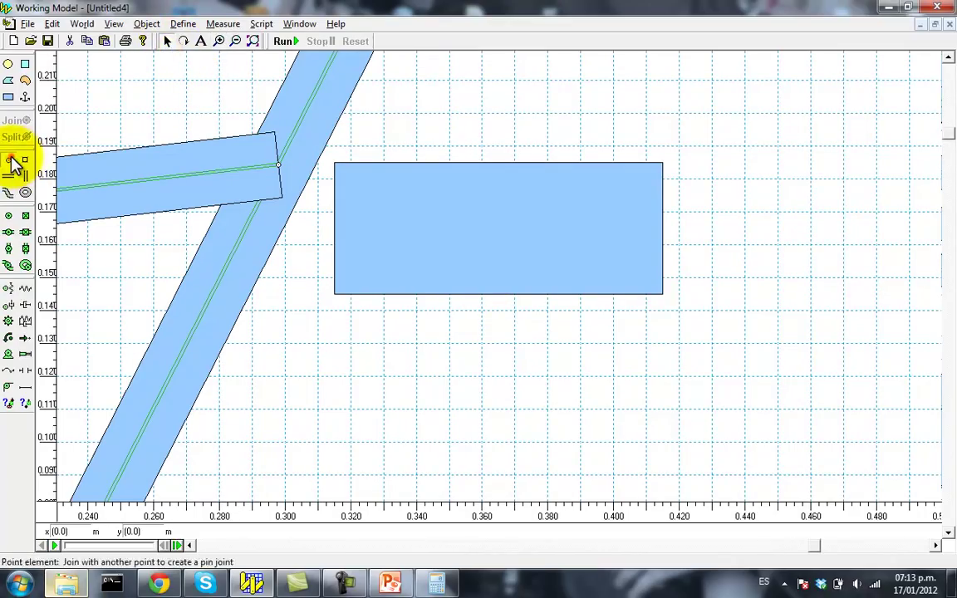
click(8, 159)
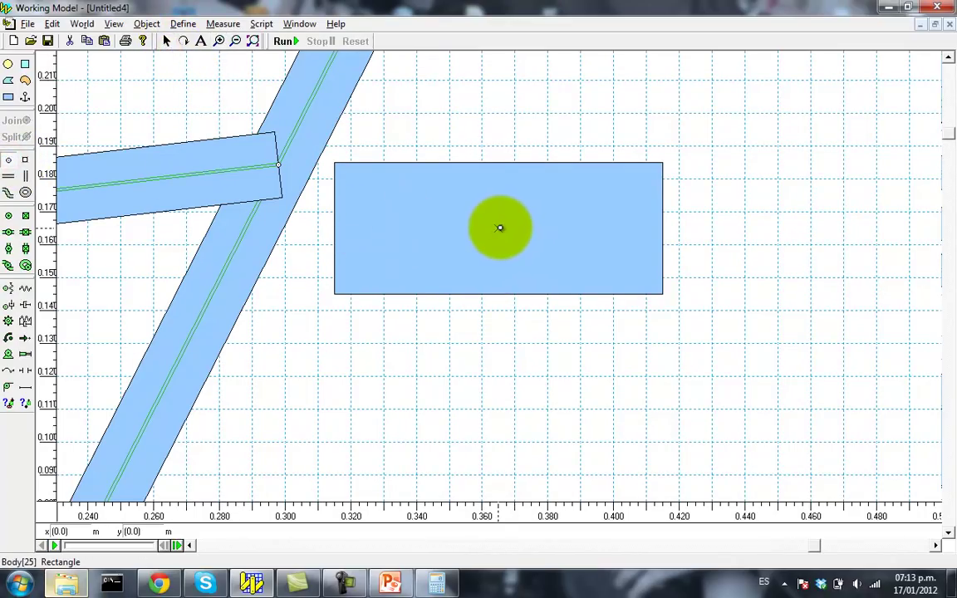
click(498, 233)
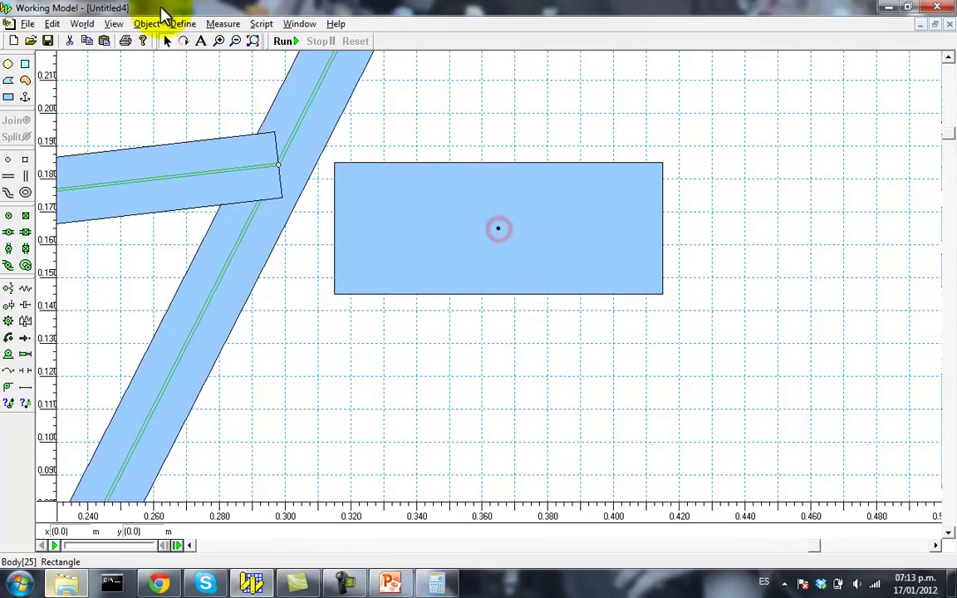
Check the rotation of the long bar attached to the crank and set the left rectangle's angle to 0.1149 rad to match
click(236, 41)
click(177, 155)
click(177, 154)
click(188, 356)
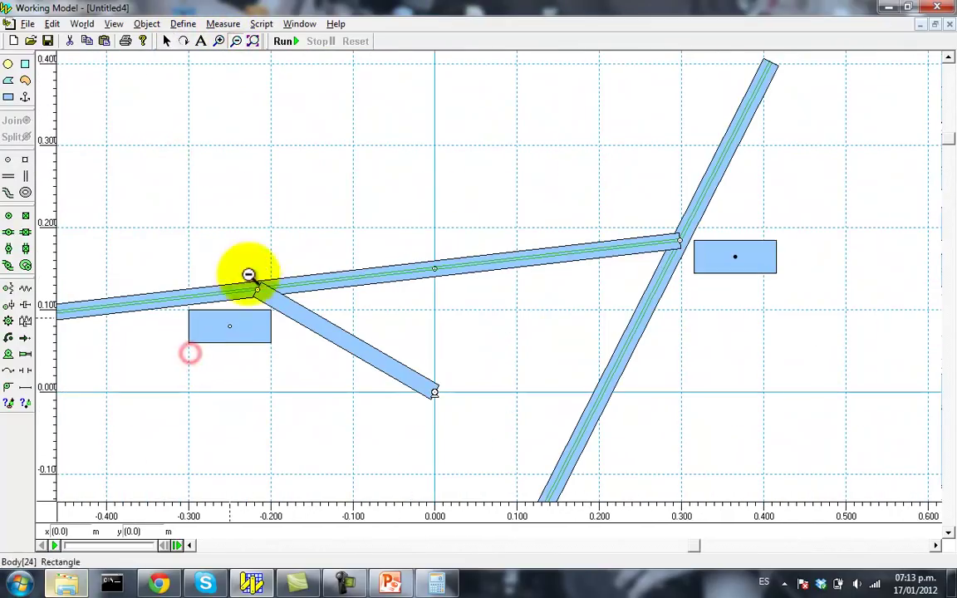
click(166, 42)
click(267, 326)
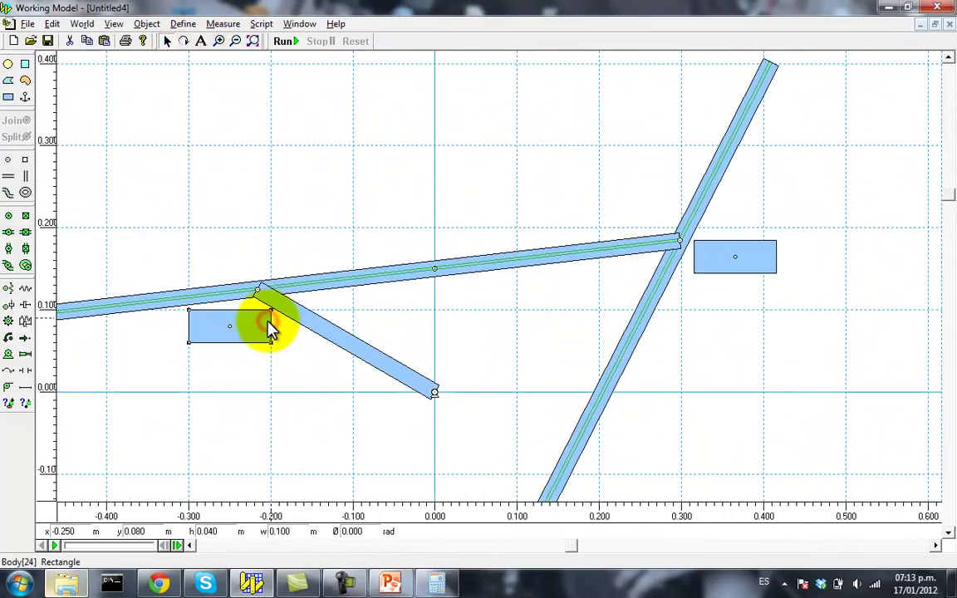
click(283, 365)
click(219, 40)
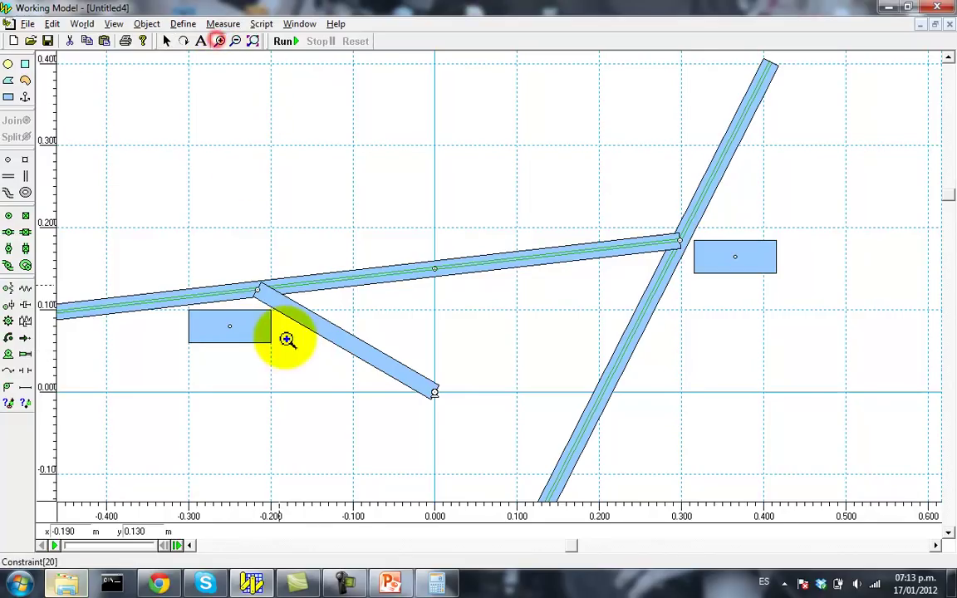
click(287, 337)
click(166, 41)
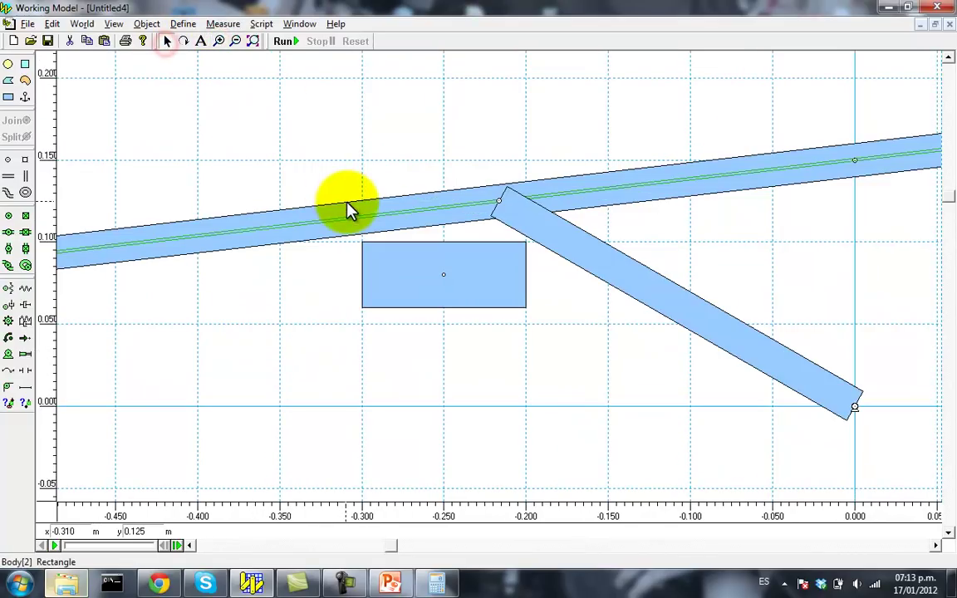
click(366, 214)
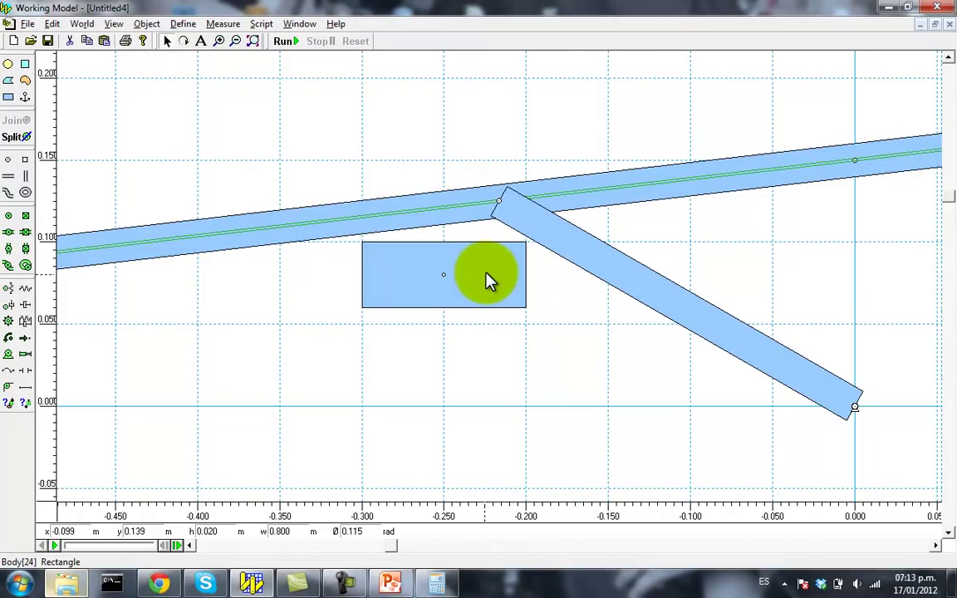
click(490, 281)
click(357, 532)
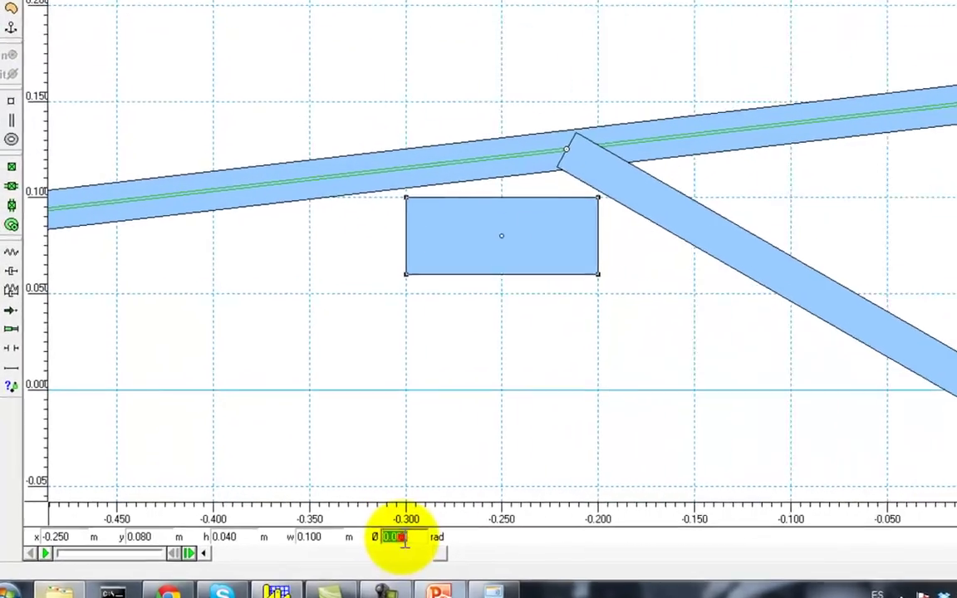
text(0.1149)
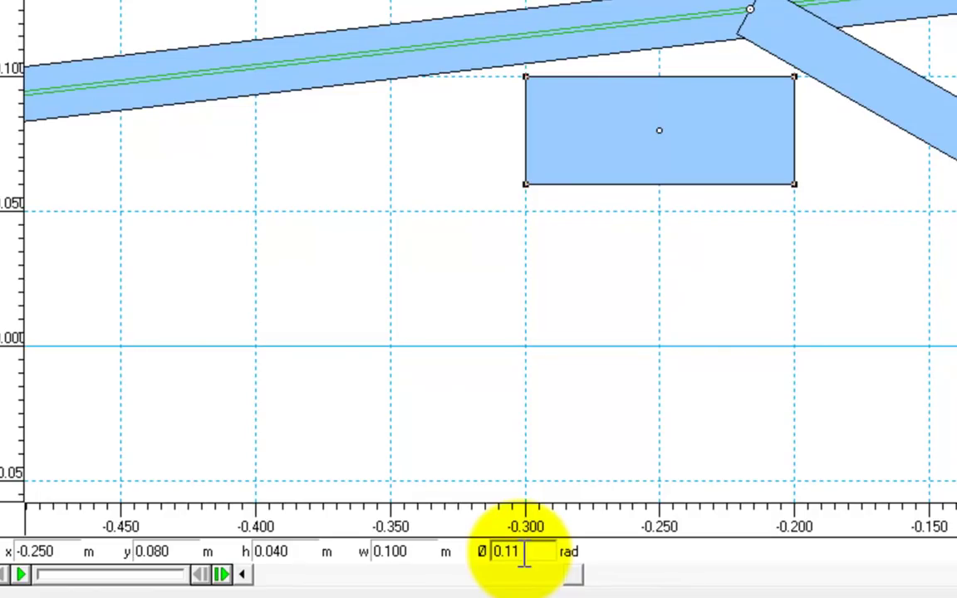
key(Return)
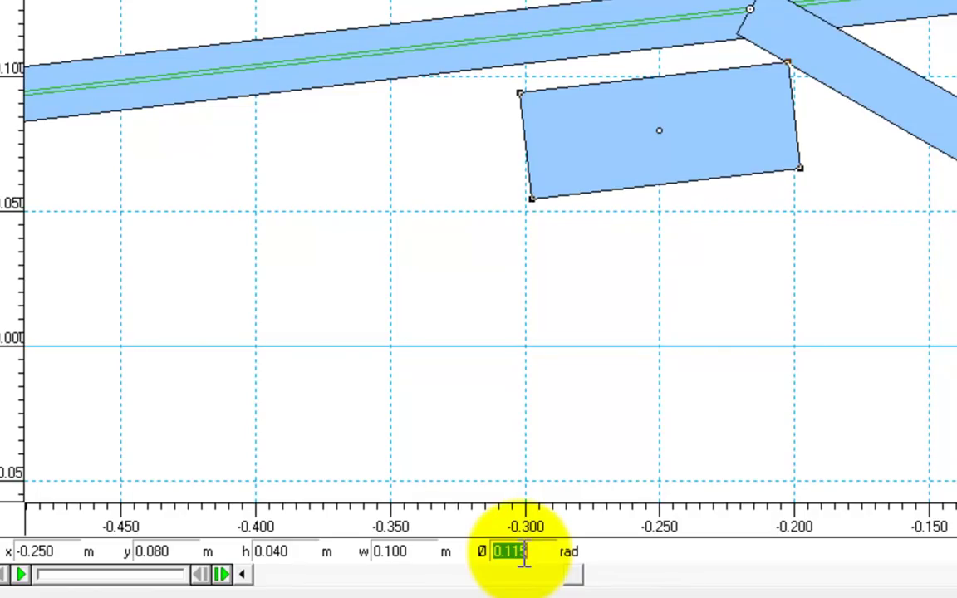
Move the rotated rectangle slightly away from the crank, to about x -0.257, y 0.075 m
click(786, 233)
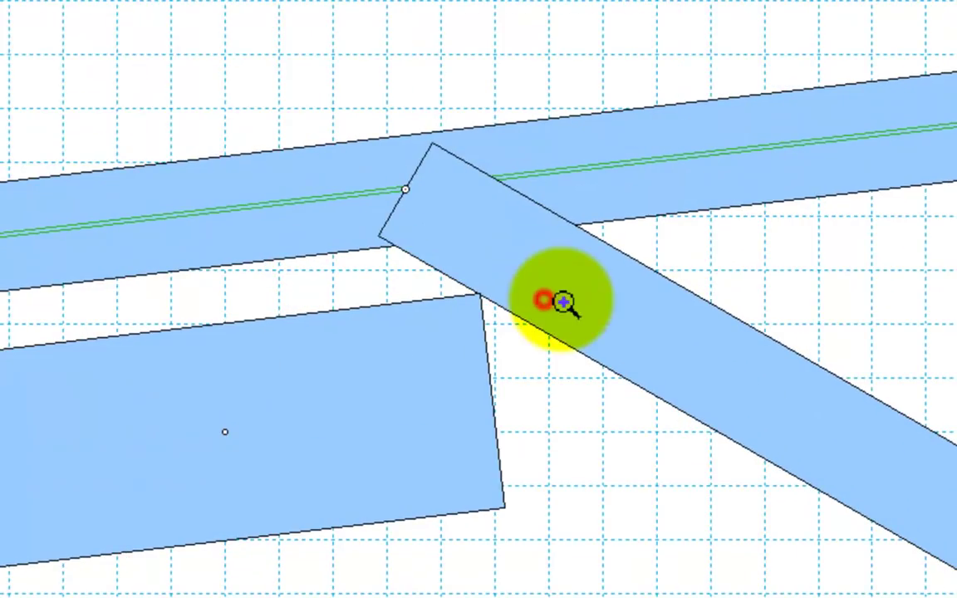
click(553, 295)
mouse_move(324, 391)
mouse_down()
mouse_move(278, 448)
mouse_move(231, 448)
mouse_move(226, 433)
mouse_move(319, 401)
mouse_move(258, 455)
mouse_move(291, 429)
mouse_move(411, 198)
mouse_move(253, 442)
mouse_move(231, 438)
mouse_move(408, 202)
mouse_move(406, 187)
mouse_move(515, 237)
mouse_move(355, 143)
mouse_move(280, 441)
mouse_move(402, 295)
mouse_move(412, 213)
mouse_move(271, 131)
mouse_move(192, 487)
mouse_up()
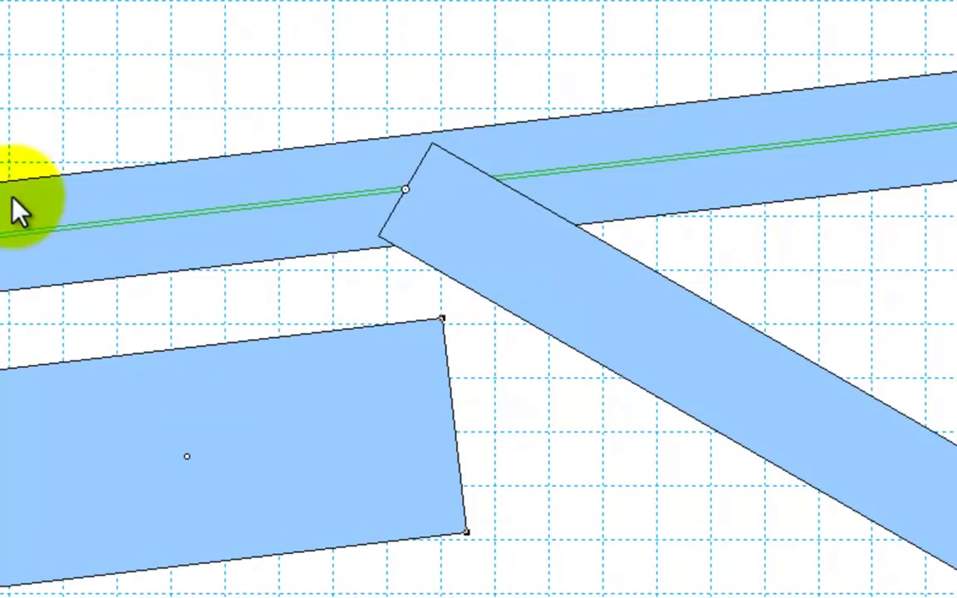
click(458, 223)
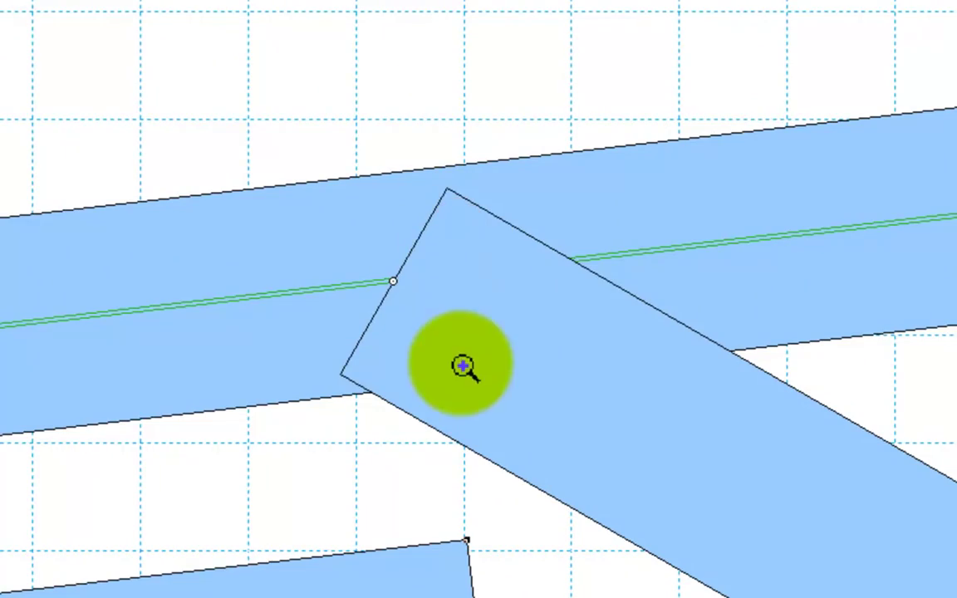
click(389, 326)
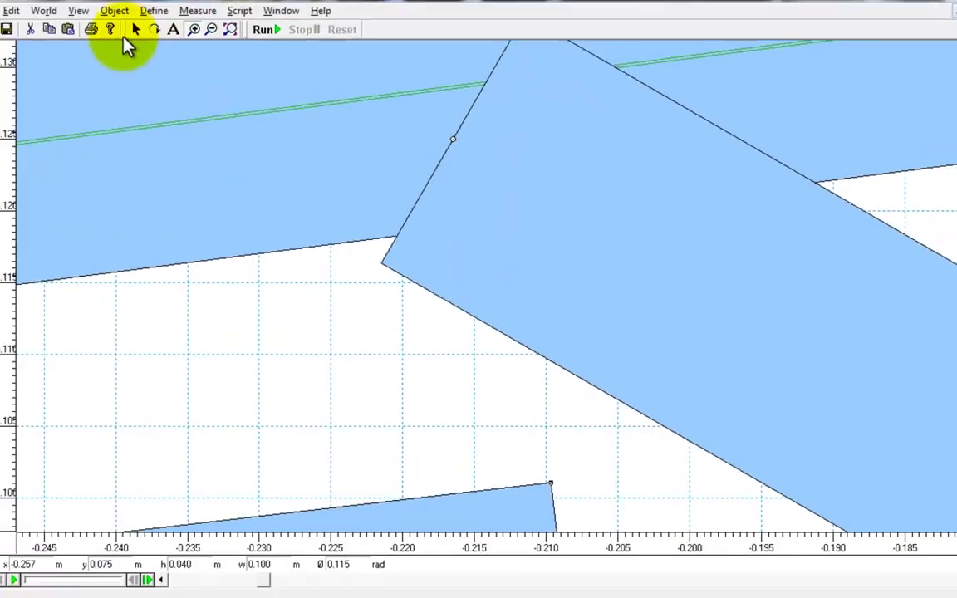
click(211, 29)
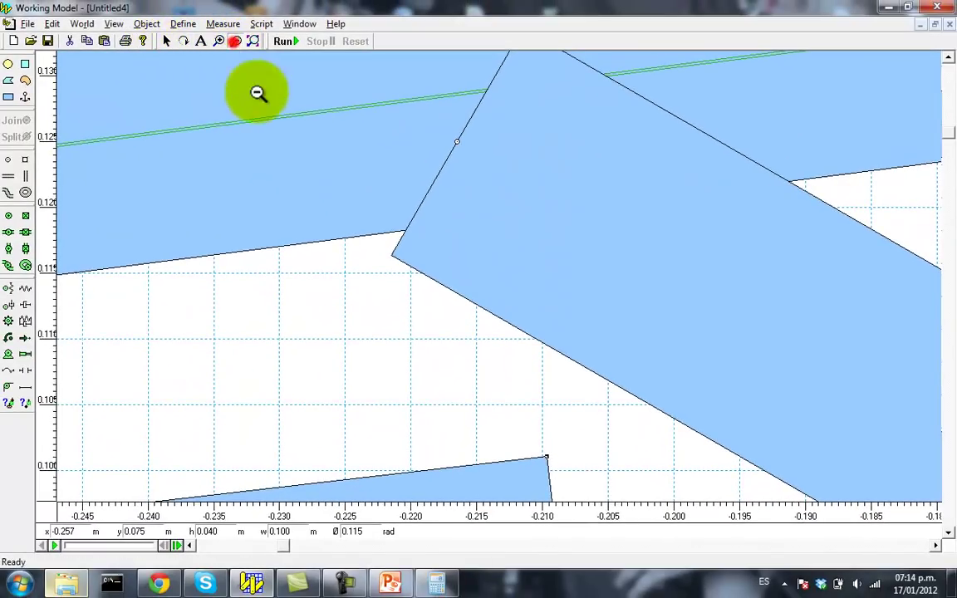
Move the rotated rectangle onto the free end of the crank so its centre point coincides with the crank's end point
click(333, 251)
click(166, 40)
drag(407, 439, 678, 123)
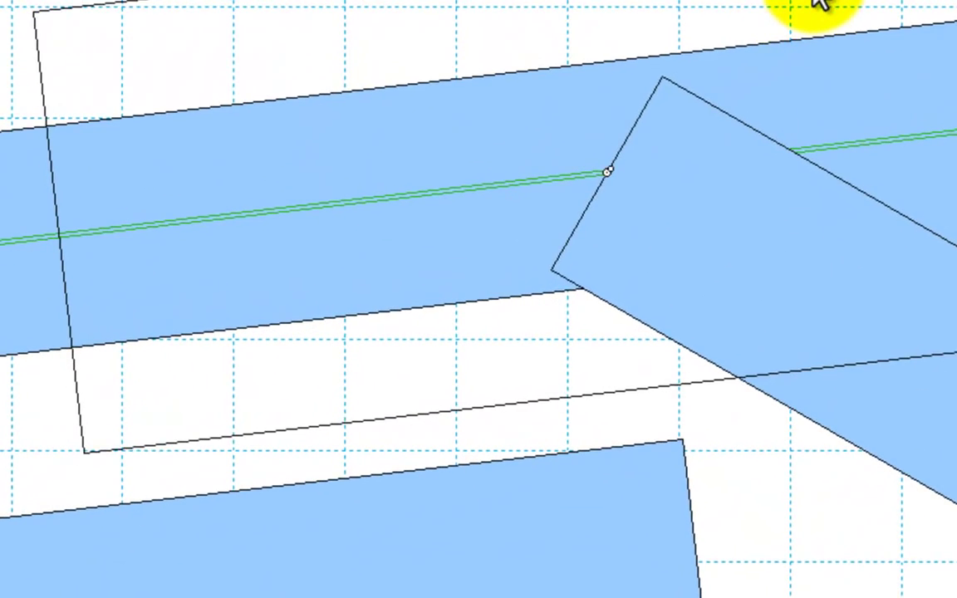
drag(819, 3, 813, 2)
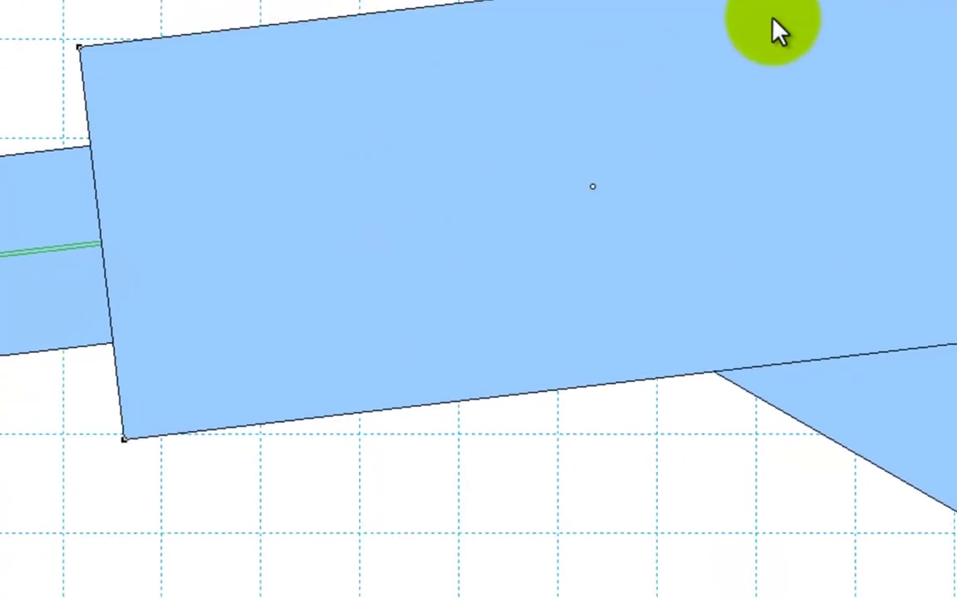
click(649, 428)
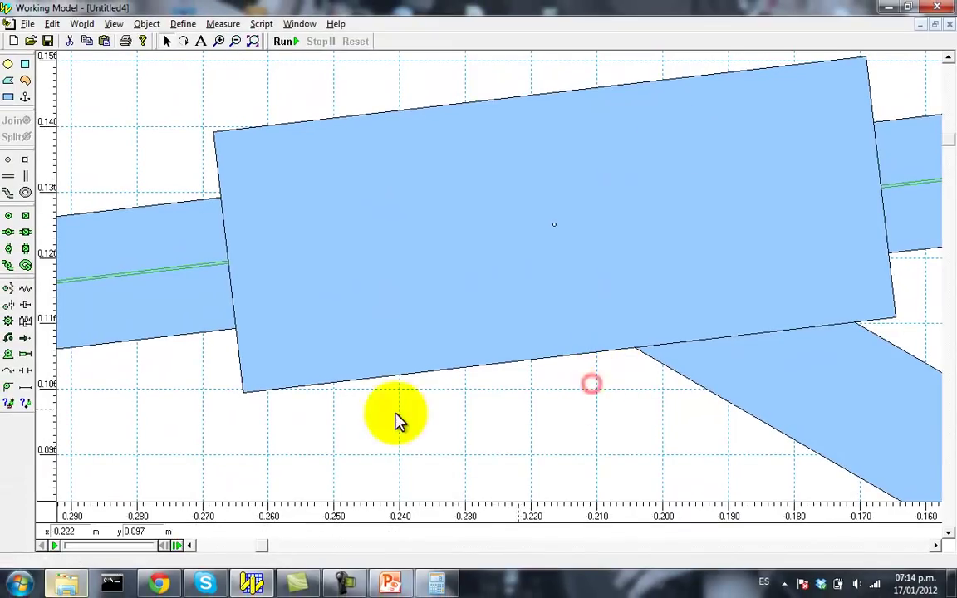
Add a slot joint between the rotated rectangle and the long bar beneath it, off the rectangle's centre towards the bar's free end
click(254, 40)
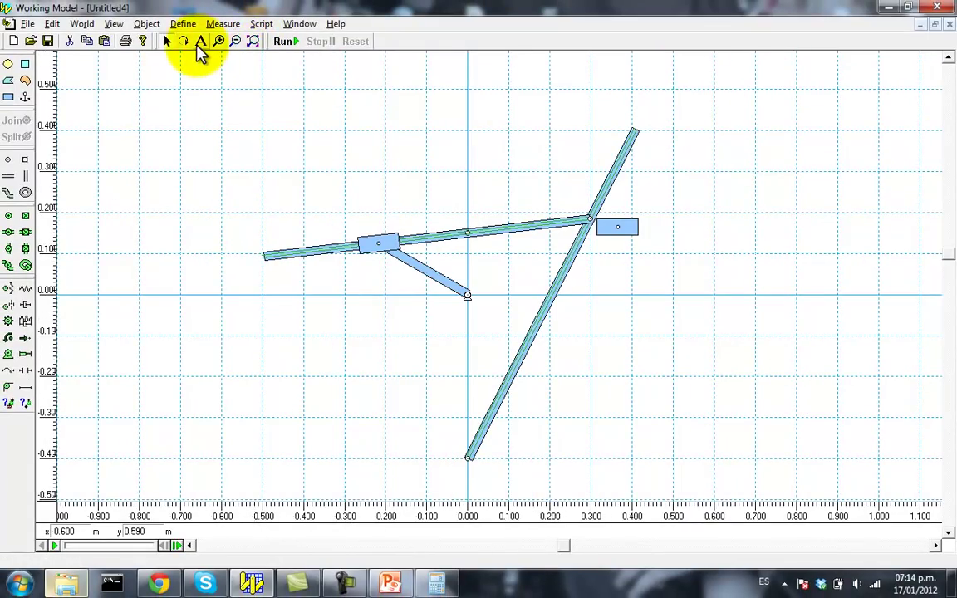
click(166, 42)
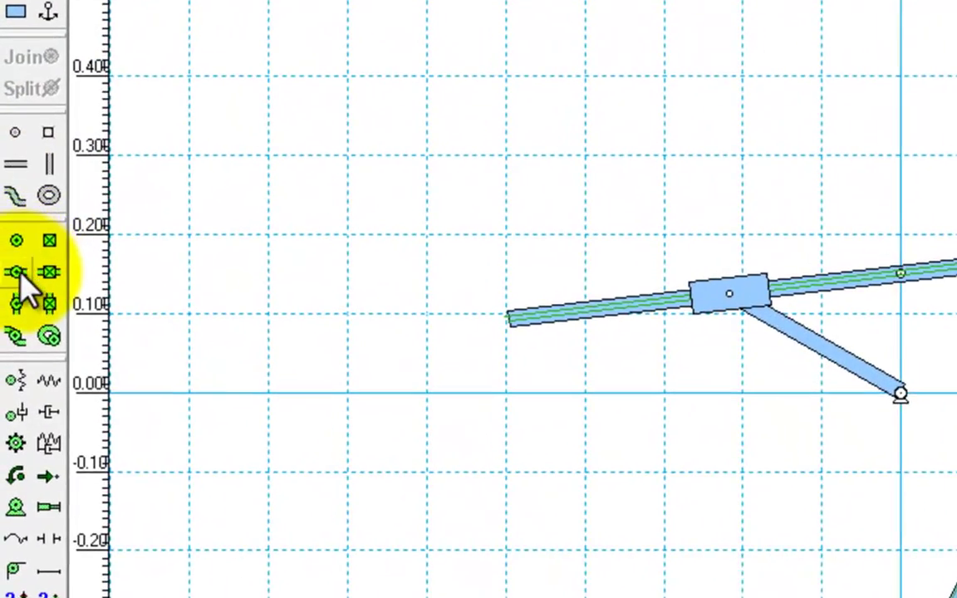
click(17, 273)
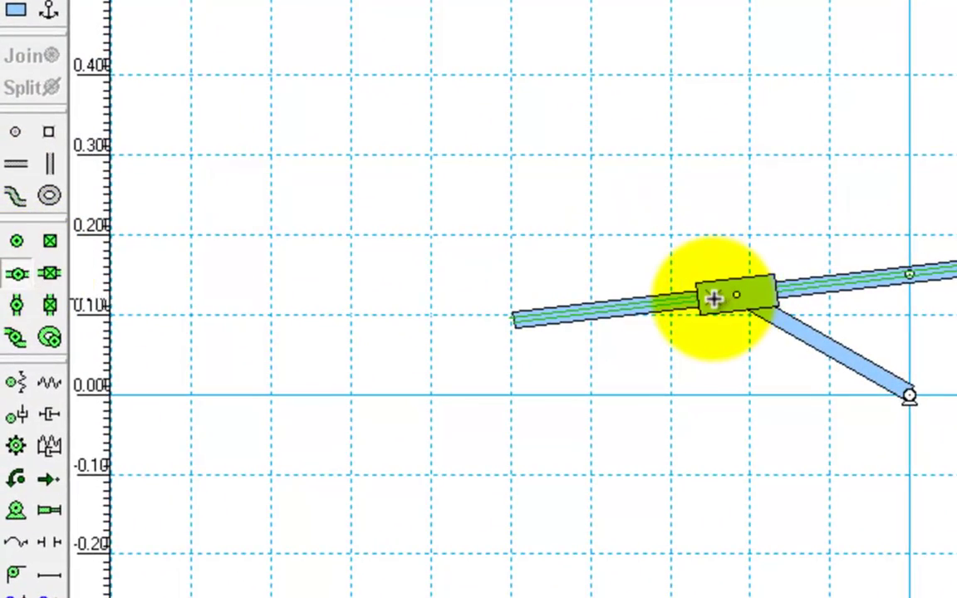
click(714, 299)
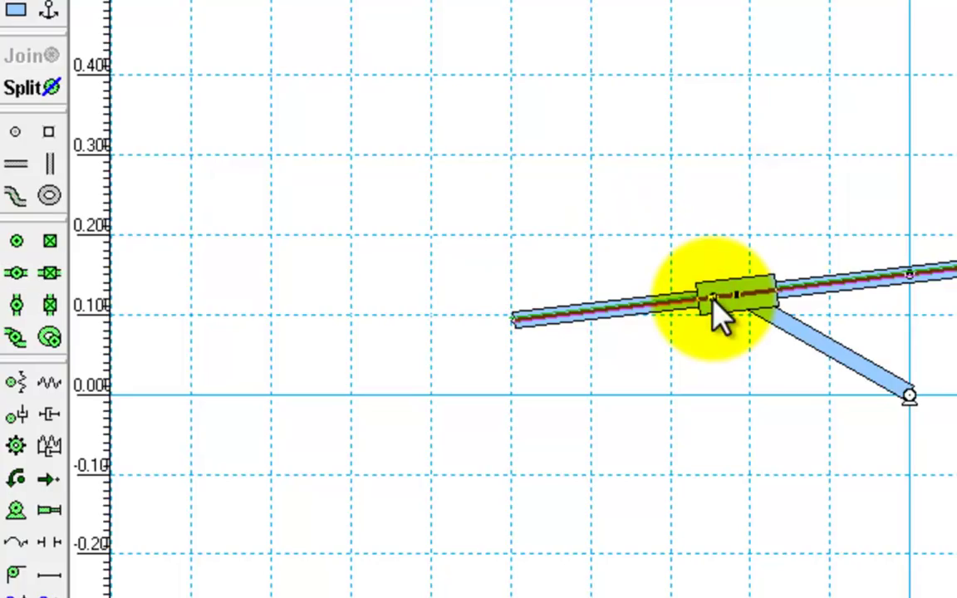
click(679, 189)
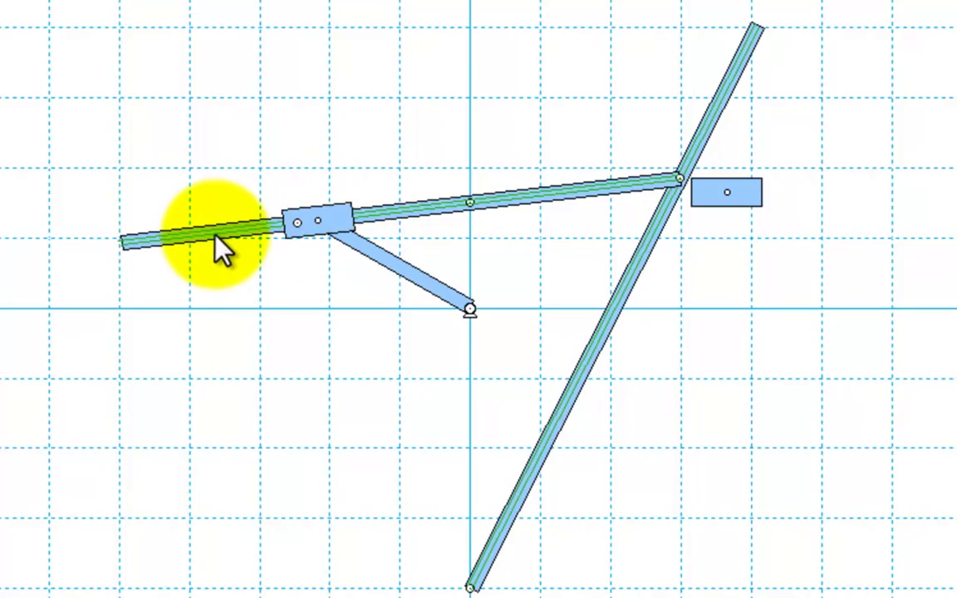
Run the simulation twice to check the linkage's motion, resetting it to the start after each run
key(ctrl+r)
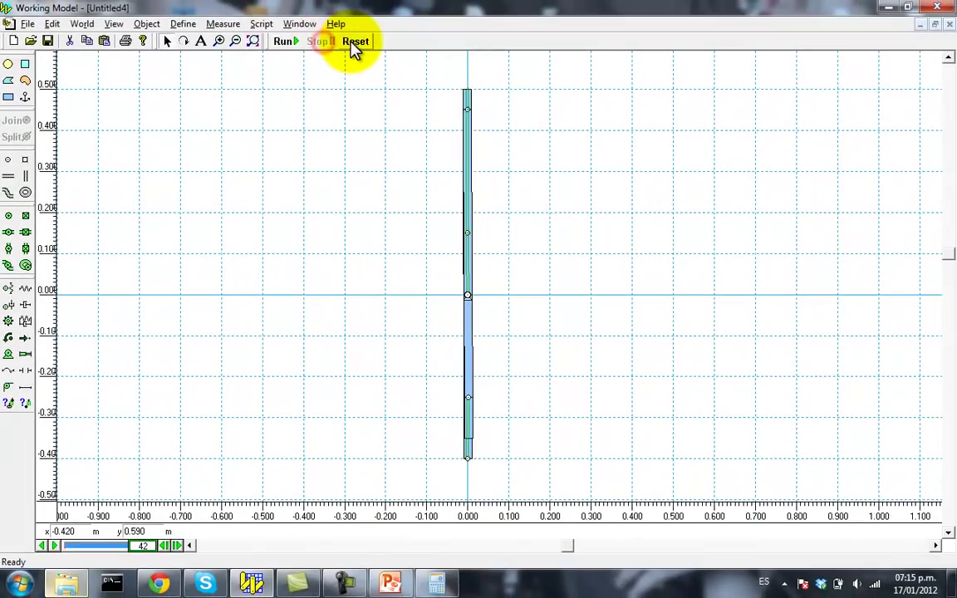
click(355, 41)
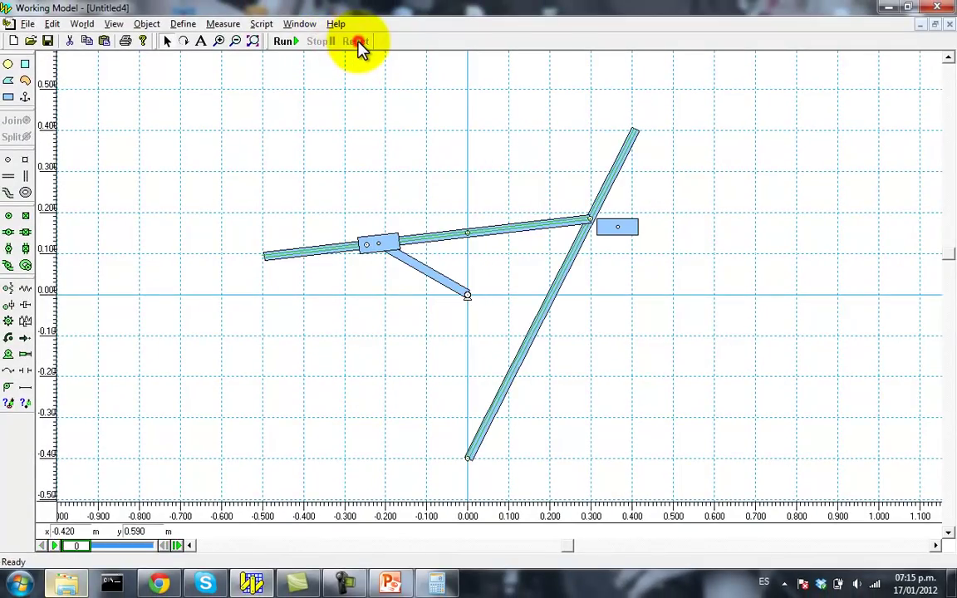
click(289, 42)
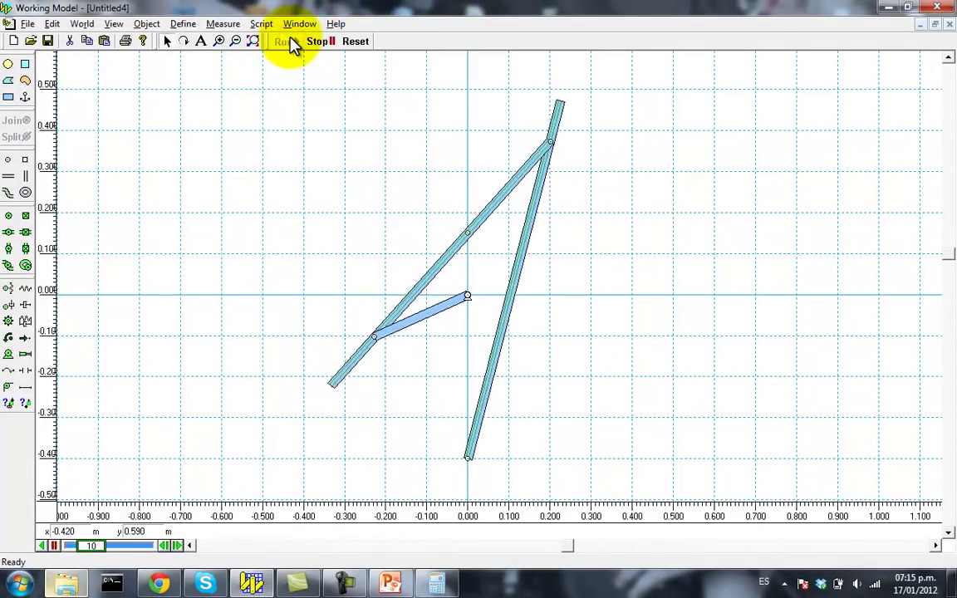
click(318, 42)
click(357, 41)
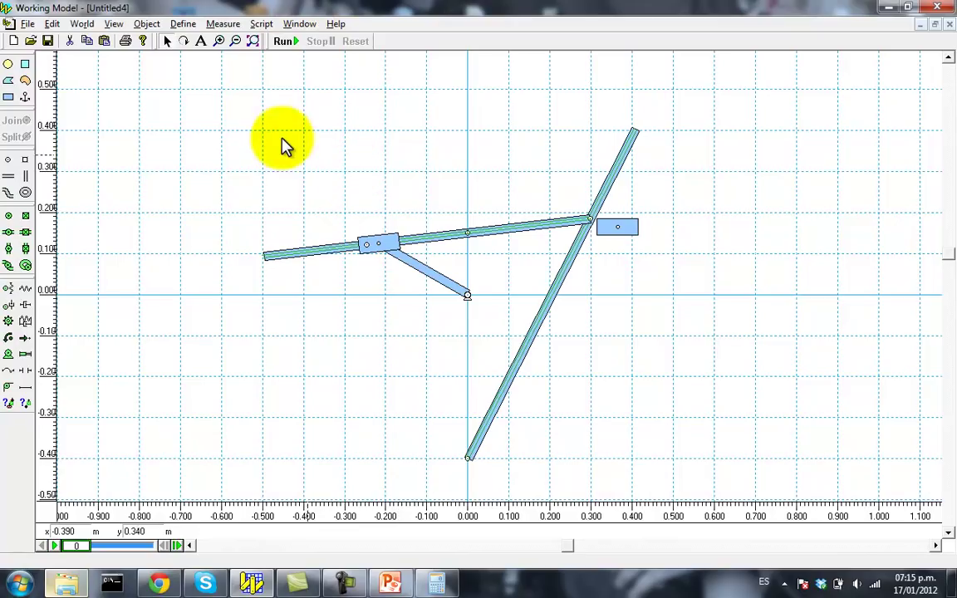
Pin the slider block to the crank's end with a pin joint at the block's centre point
click(219, 40)
click(391, 250)
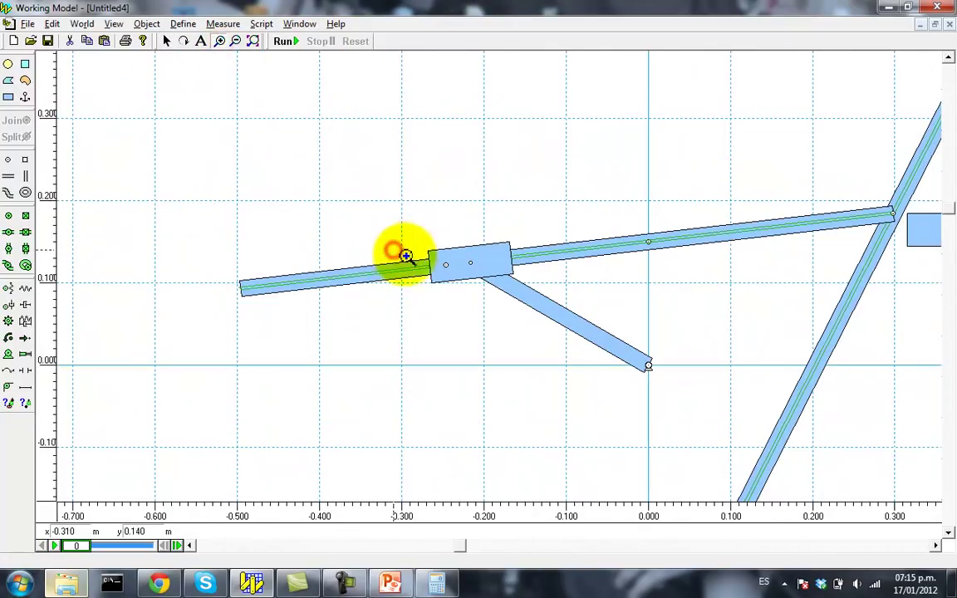
click(505, 277)
click(167, 41)
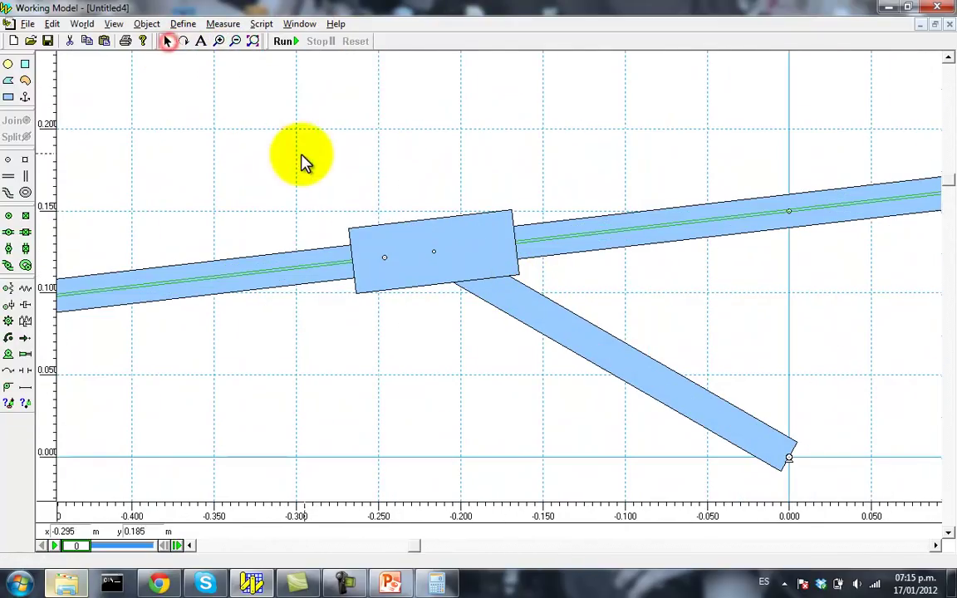
click(346, 172)
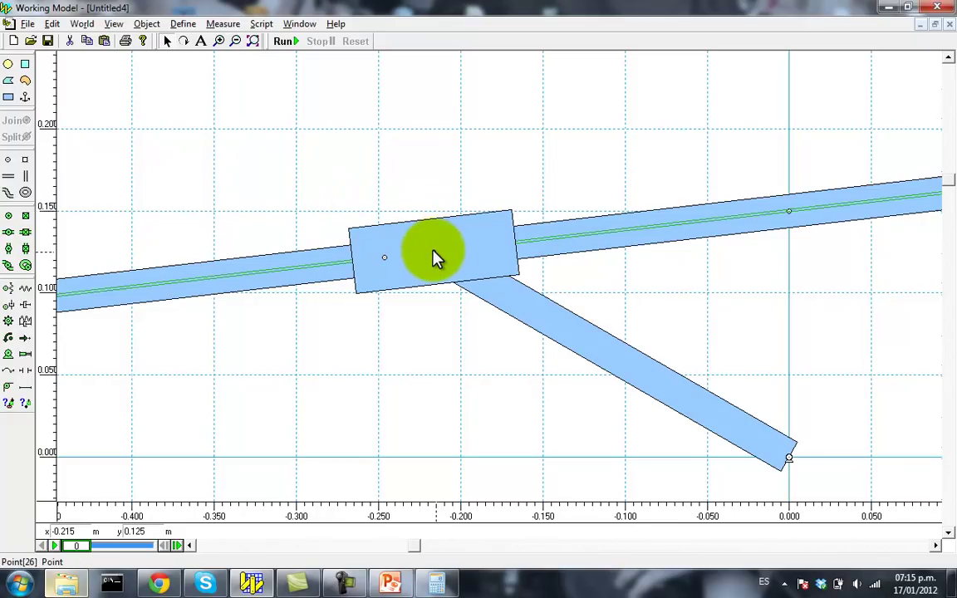
click(10, 215)
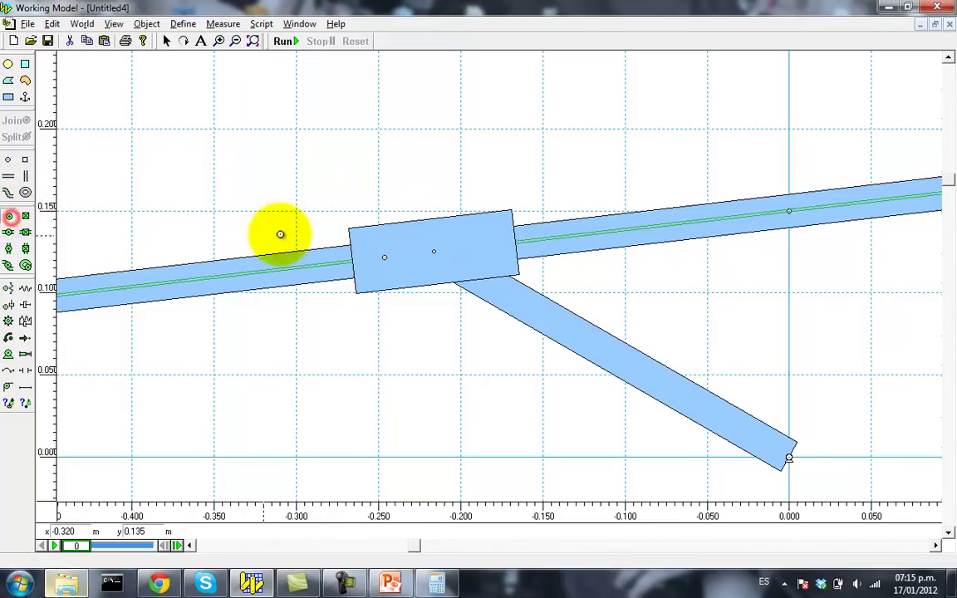
click(433, 247)
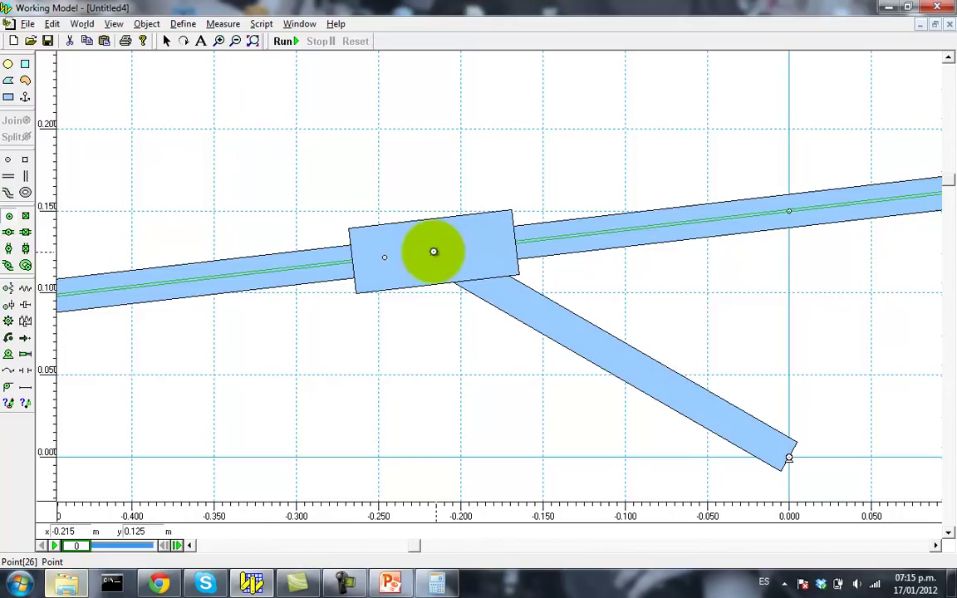
click(435, 252)
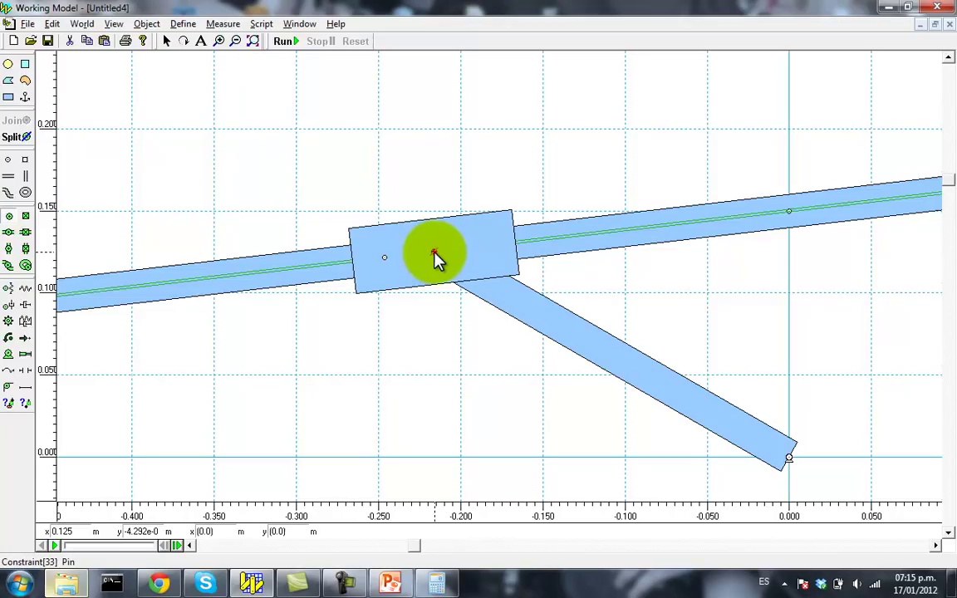
Run the simulation to check how the pinned slider block moves along its bar, and reset it to the start
click(253, 41)
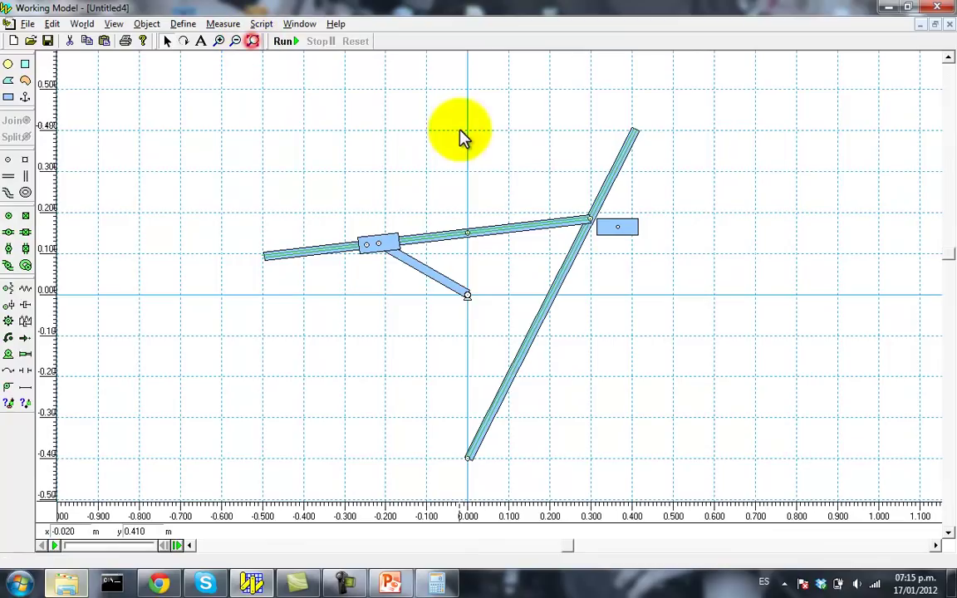
click(287, 43)
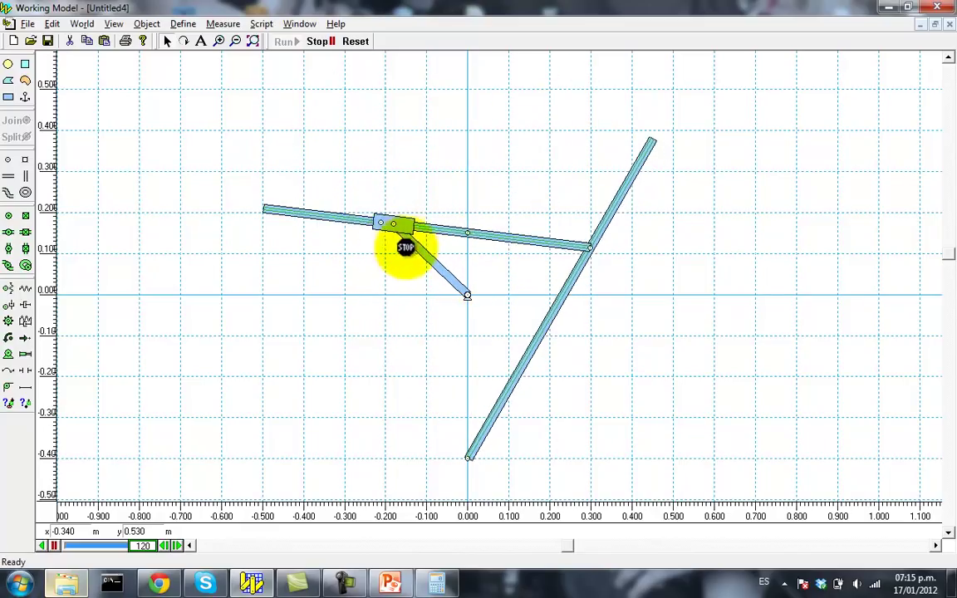
click(324, 43)
click(356, 43)
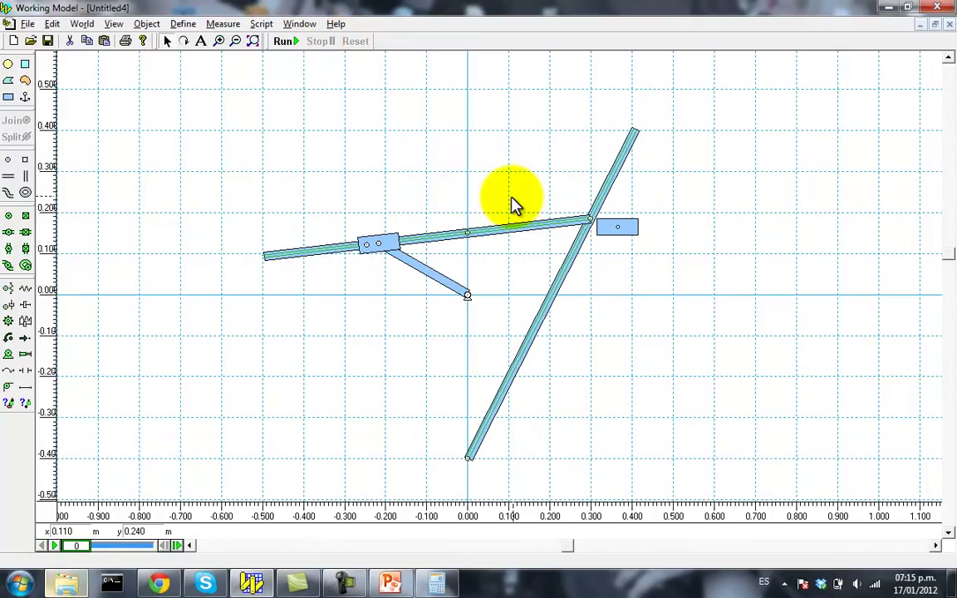
Check the rotation of the steep long bar and set the unrotated rectangle's angle to 1.099 rad to match
click(220, 41)
click(572, 280)
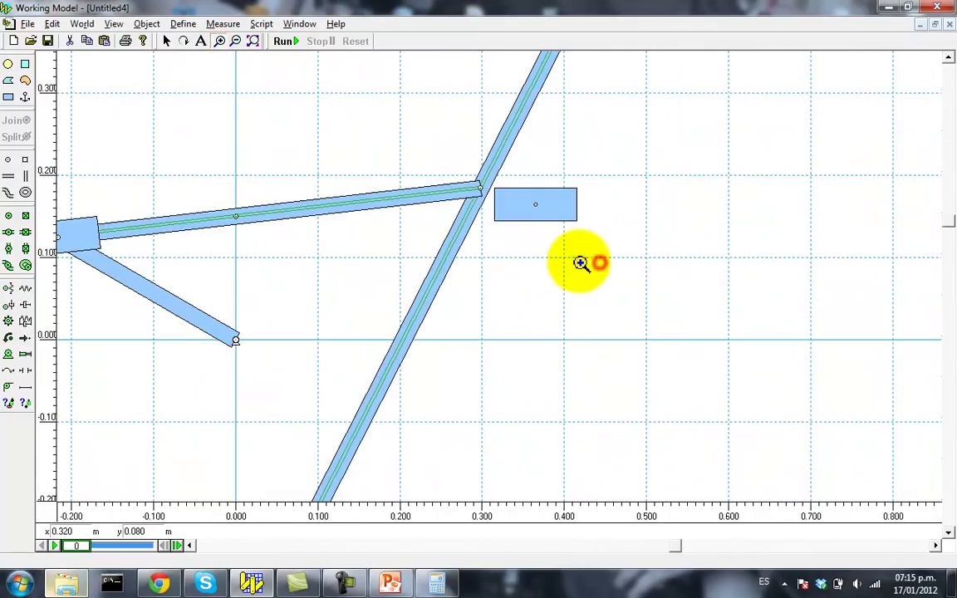
click(476, 204)
click(549, 257)
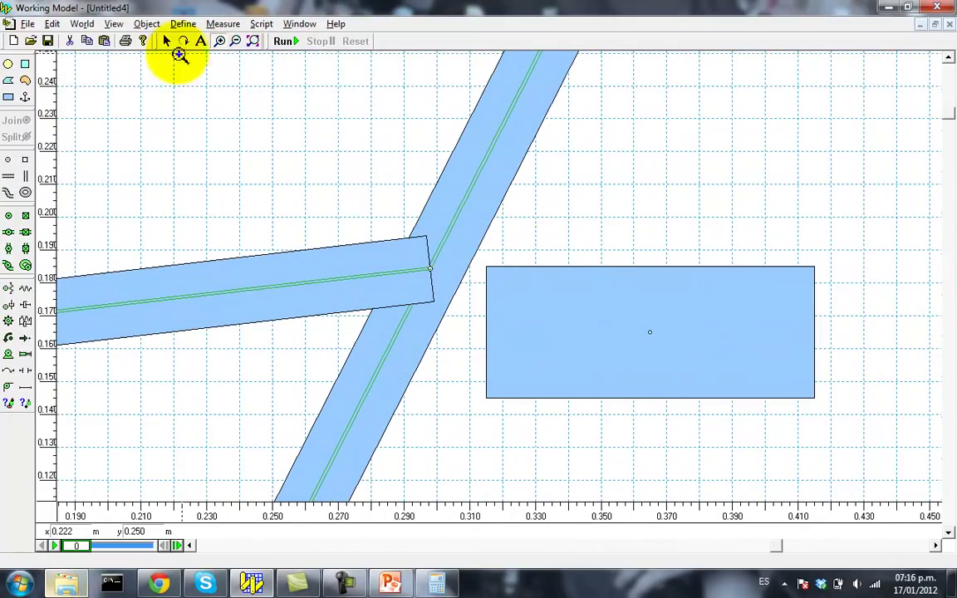
click(167, 42)
click(594, 357)
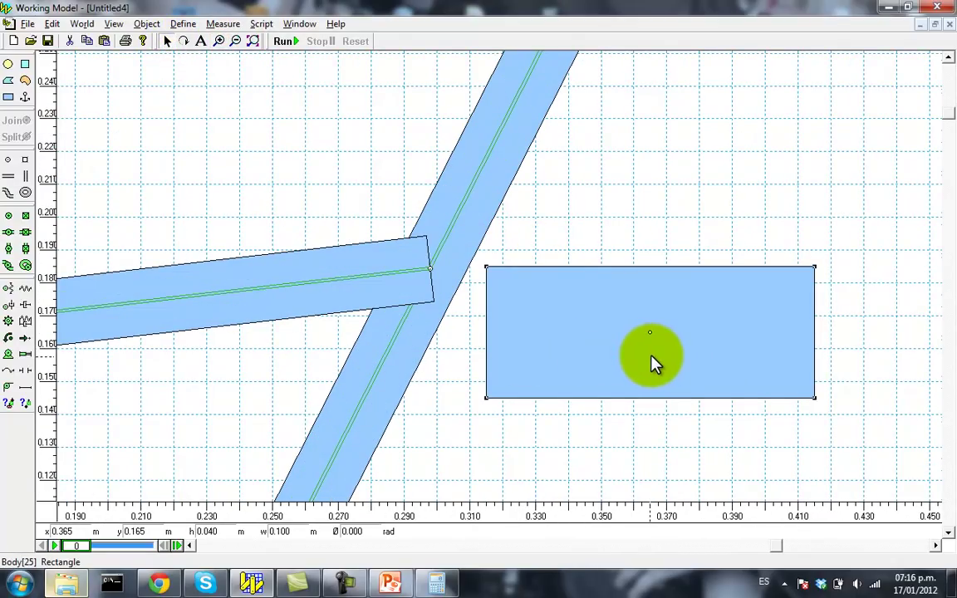
click(583, 162)
click(486, 202)
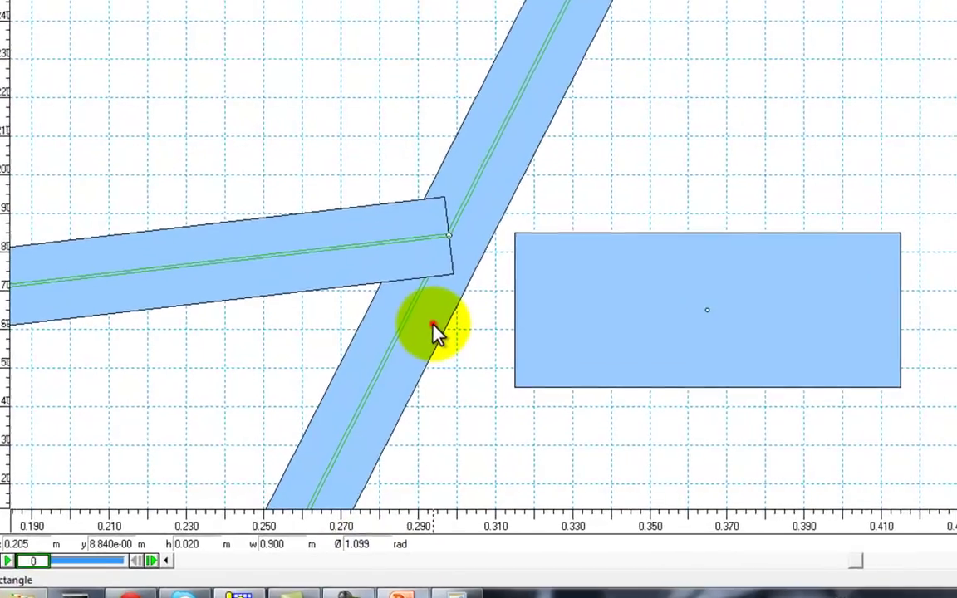
click(639, 324)
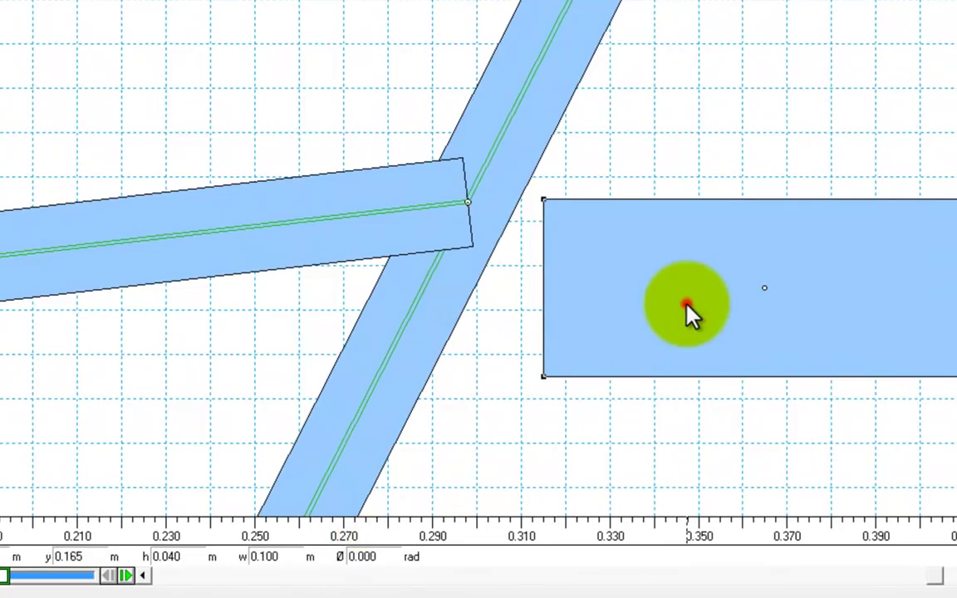
click(381, 558)
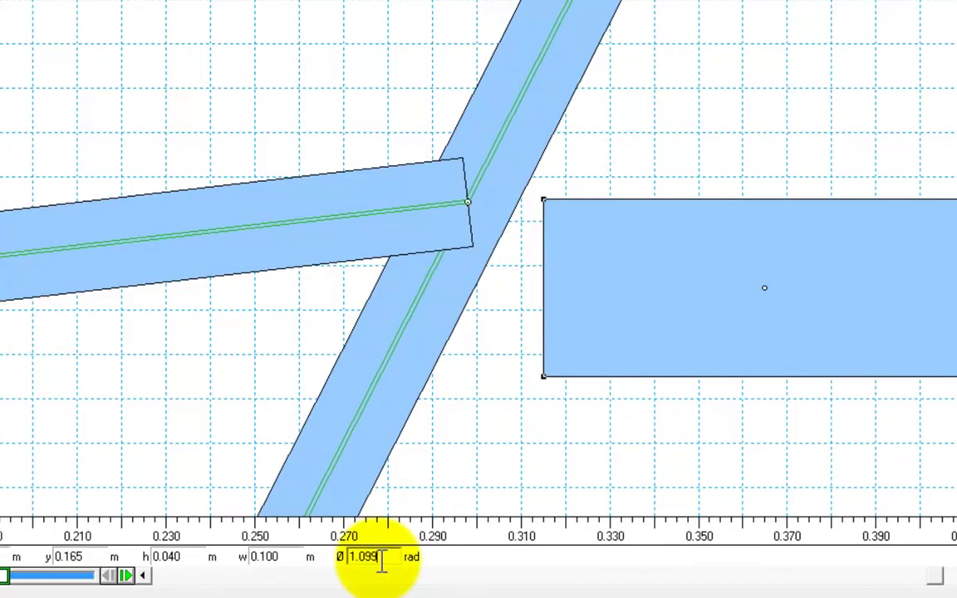
text(1.099)
key(Return)
click(600, 213)
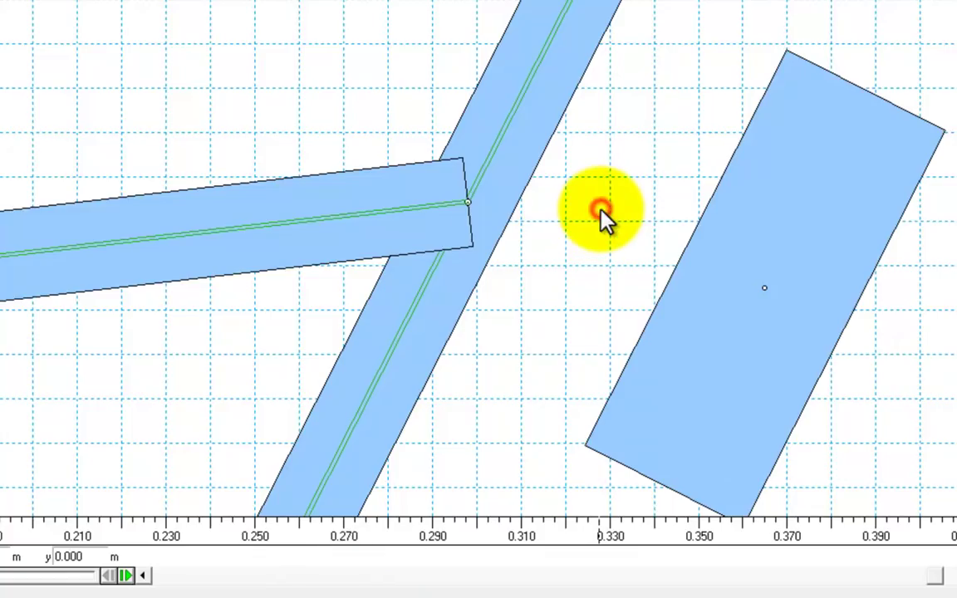
Move the rectangle aligned with the steep bar so its centre point lies on the joint of the two long bars
drag(712, 358, 540, 326)
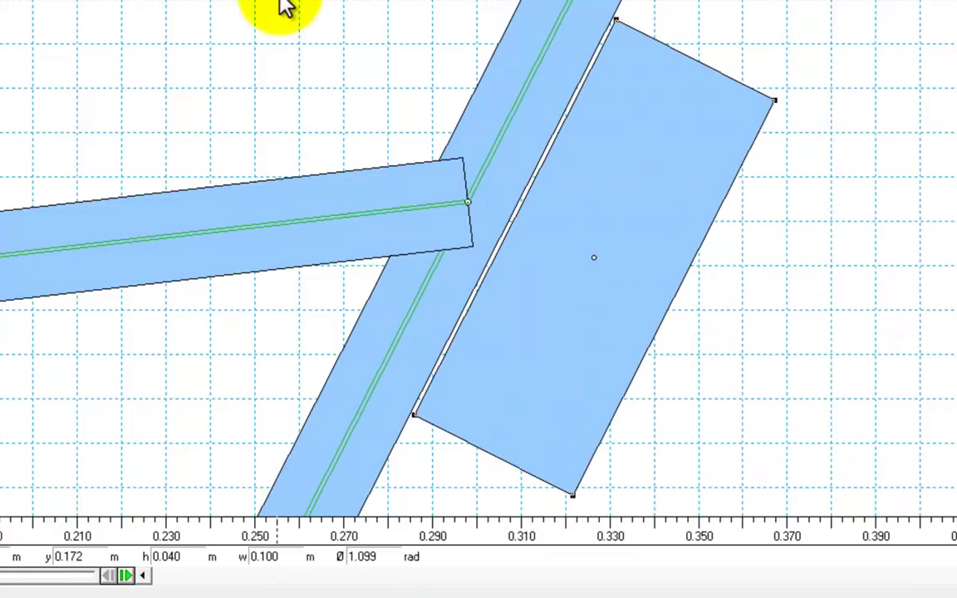
click(455, 243)
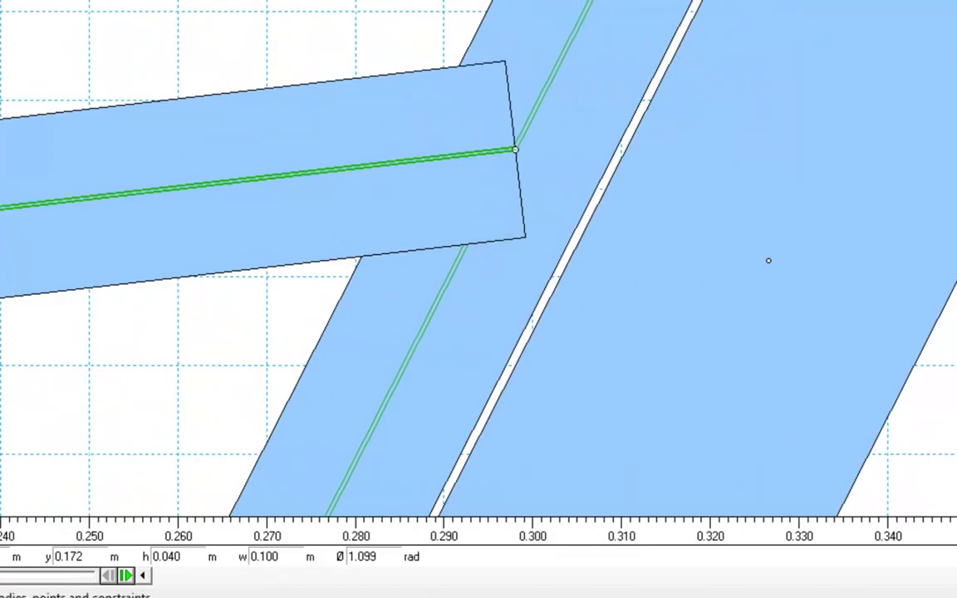
drag(805, 352, 551, 242)
drag(551, 243, 551, 243)
click(775, 297)
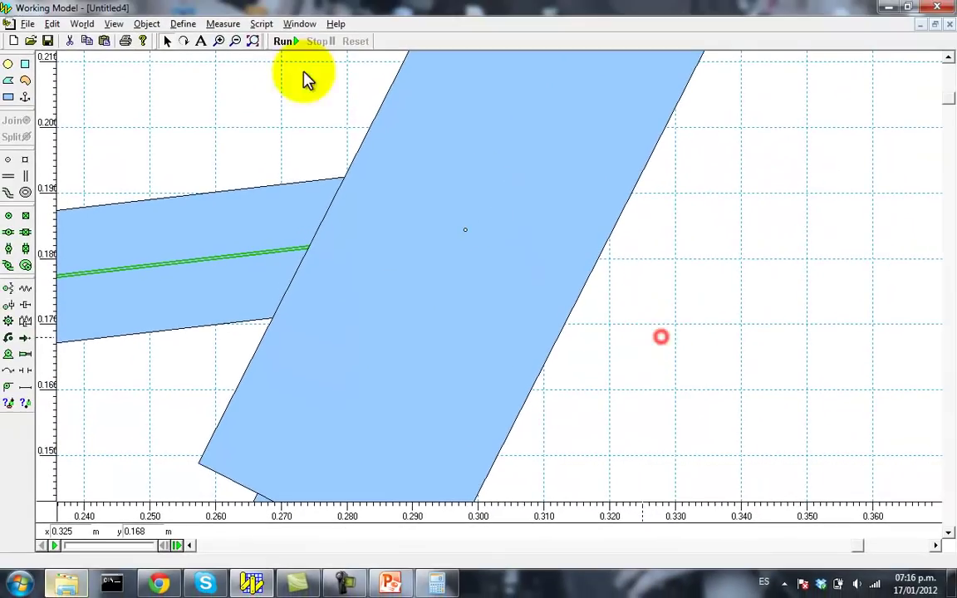
Try to join the slider block on the steep bar with a slot joint at the block's centre point
click(254, 42)
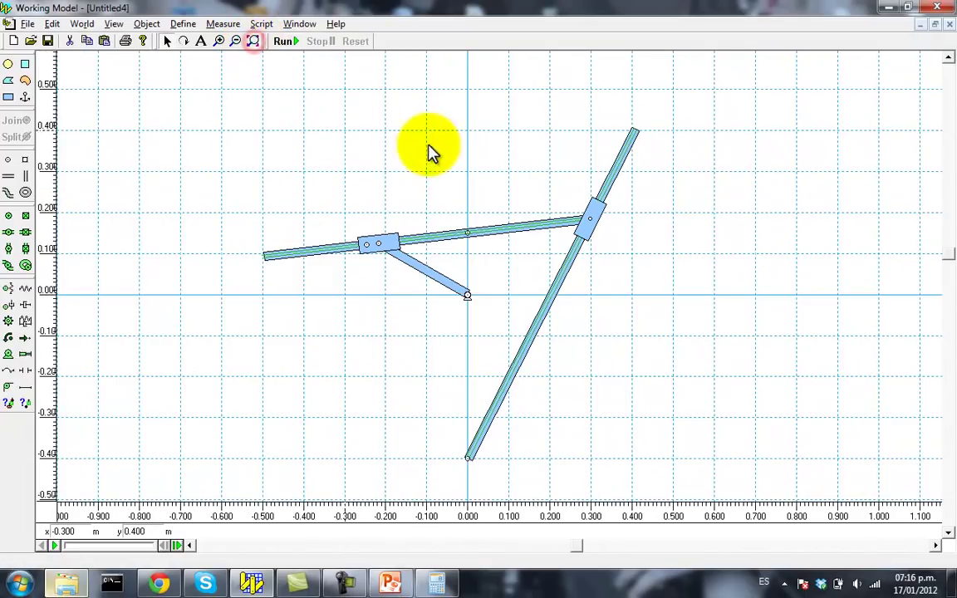
click(217, 42)
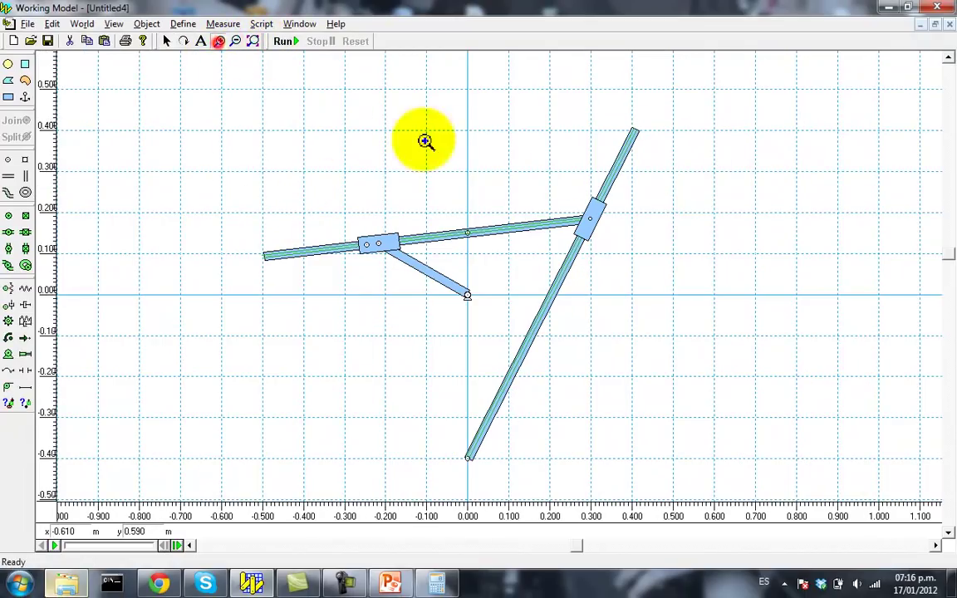
click(649, 243)
click(169, 42)
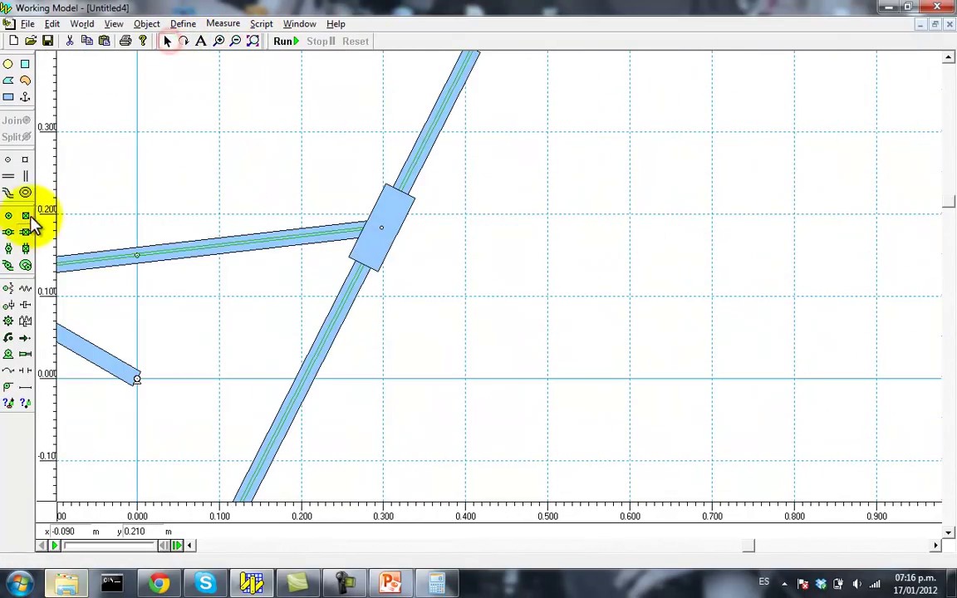
click(12, 236)
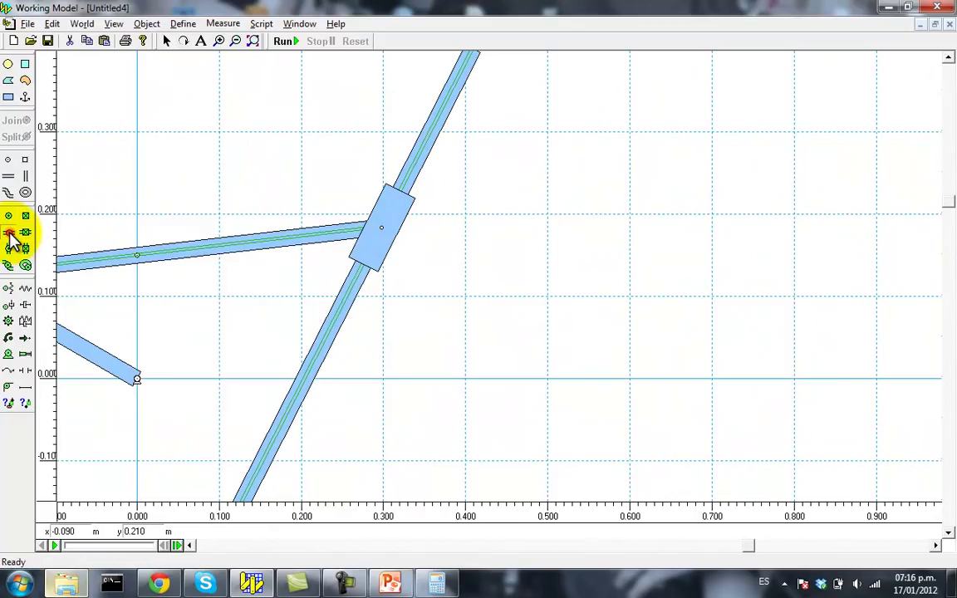
click(382, 228)
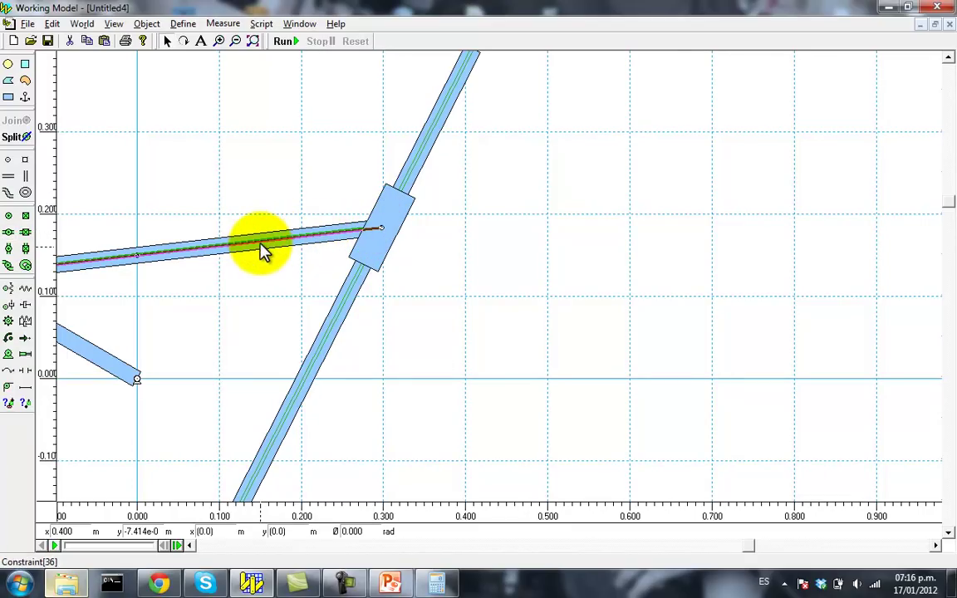
click(203, 260)
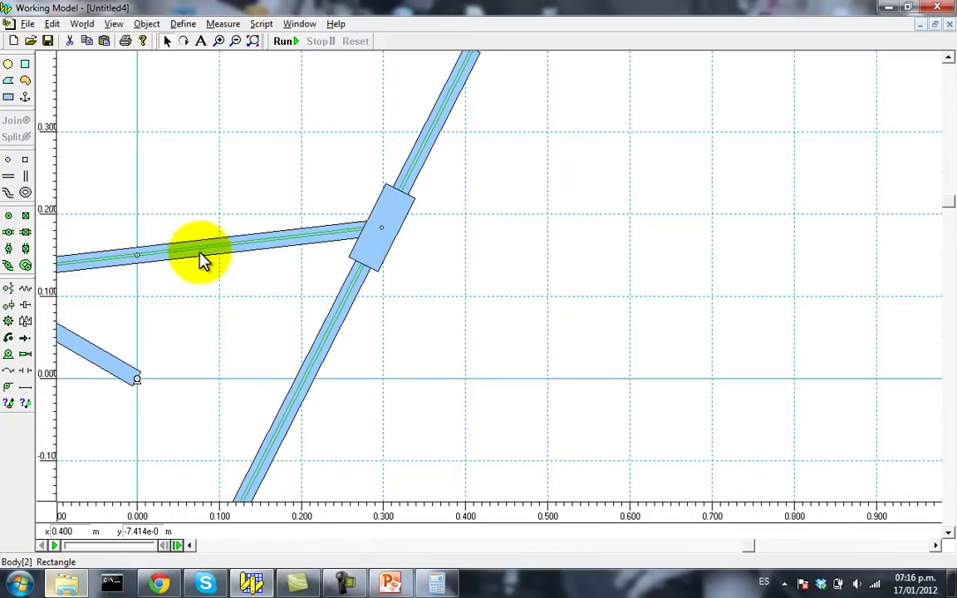
Join the slider block to the steep long bar with a slot joint placed above the block's centre point
click(9, 233)
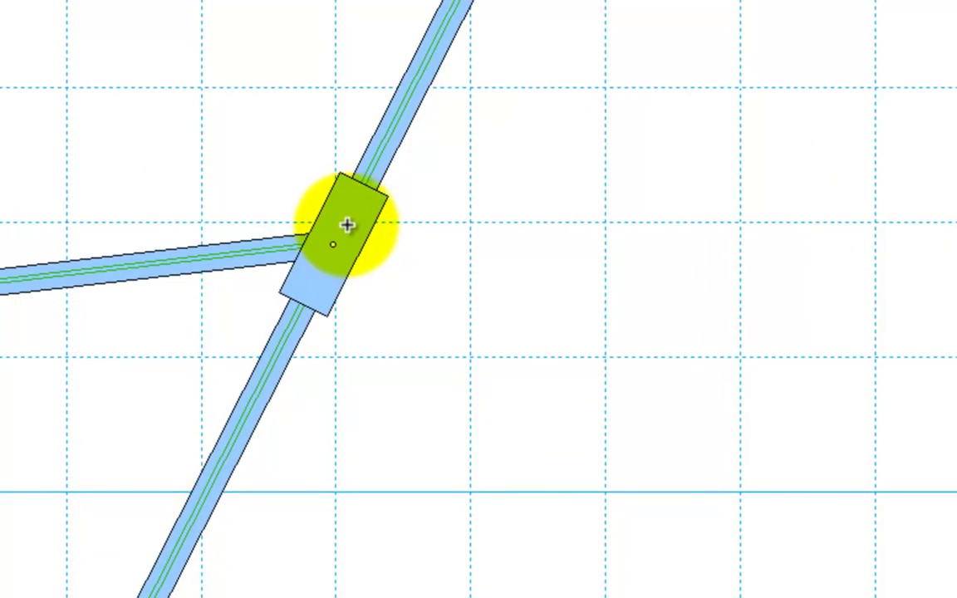
click(353, 211)
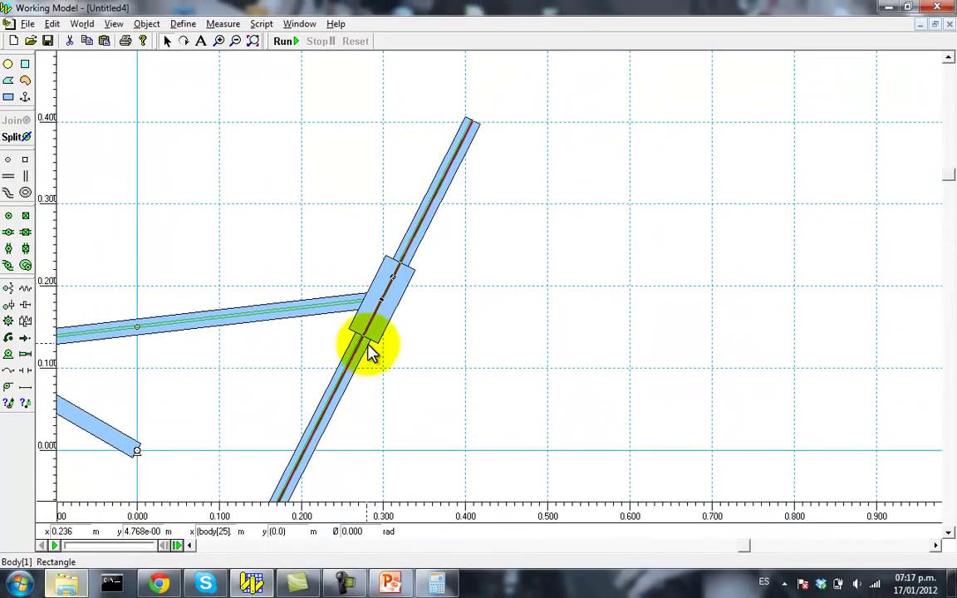
click(561, 258)
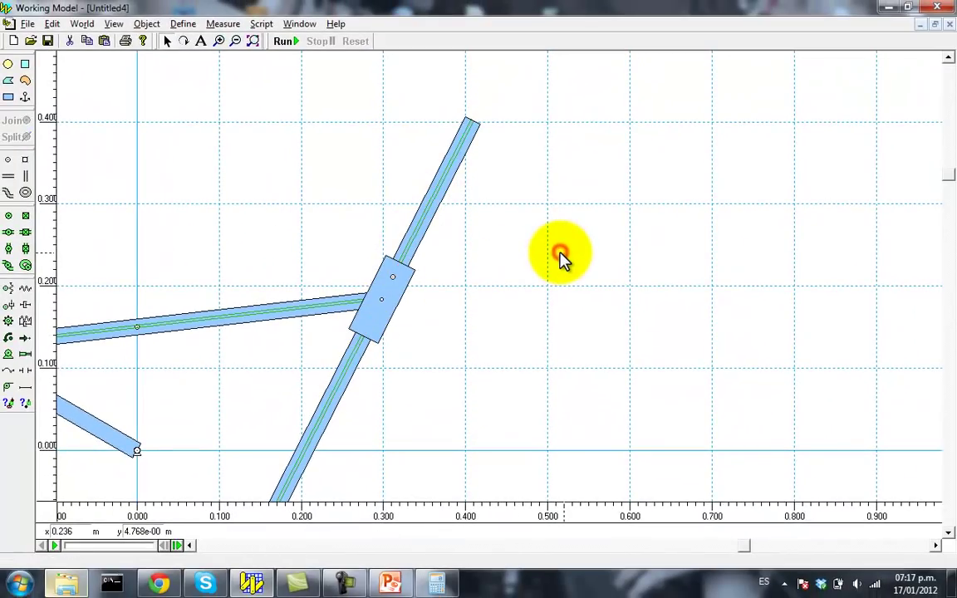
Pin the steep bar's slider block to the end of the nearly horizontal bar with a pin joint at the block's centre point
click(229, 169)
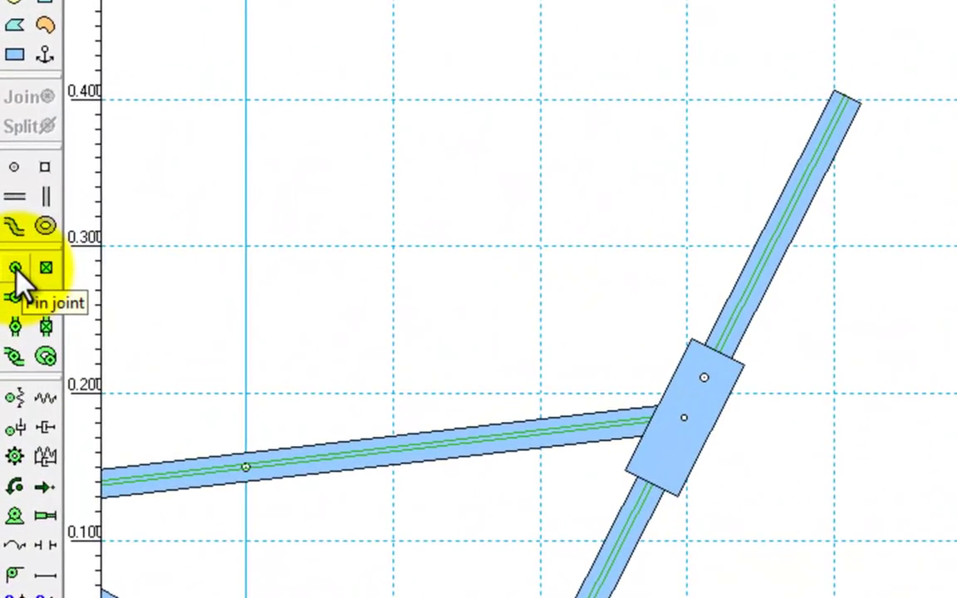
click(14, 267)
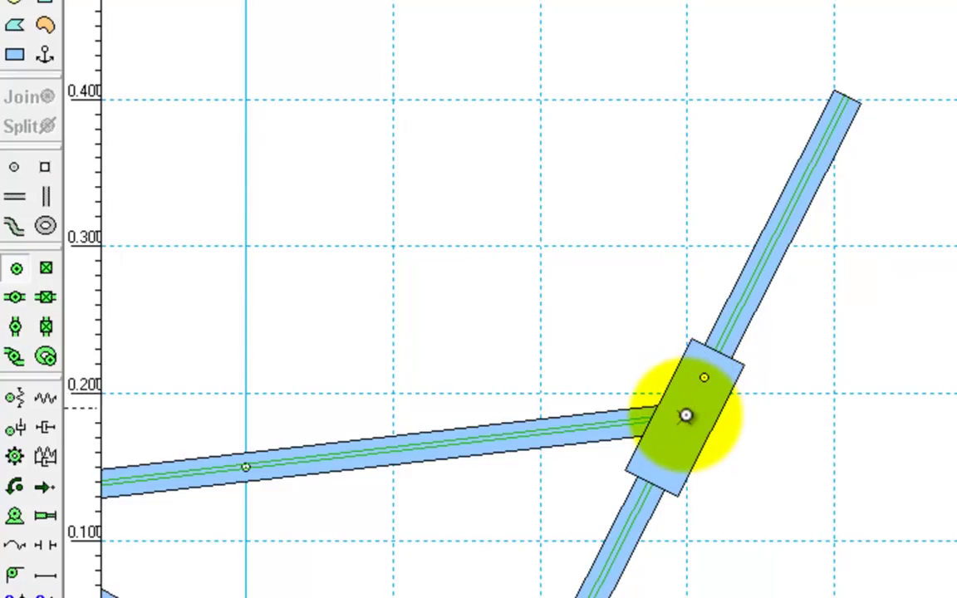
click(685, 420)
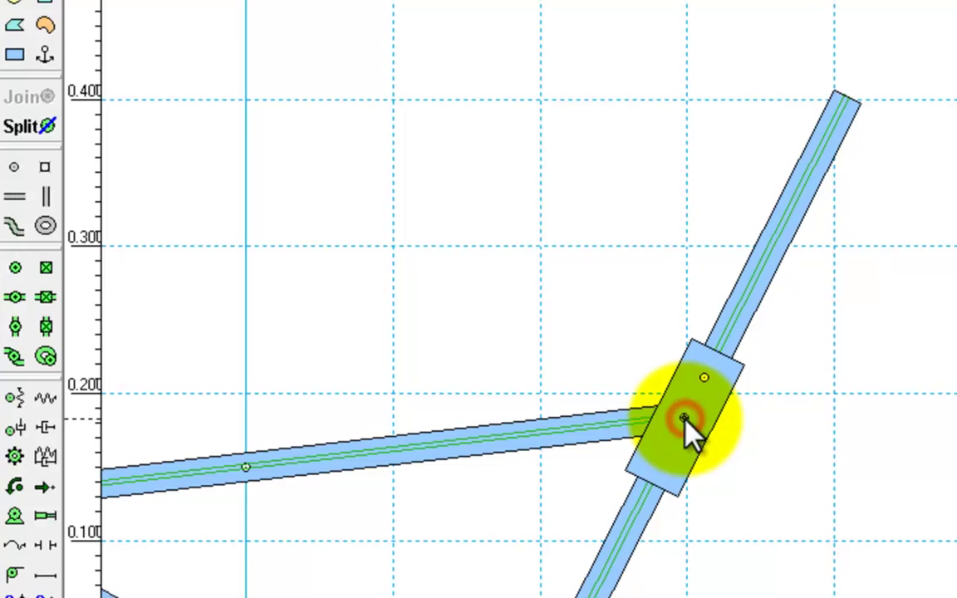
click(611, 360)
Run the simulation to check the motion of the complete linkage, and reset it to the start
click(252, 42)
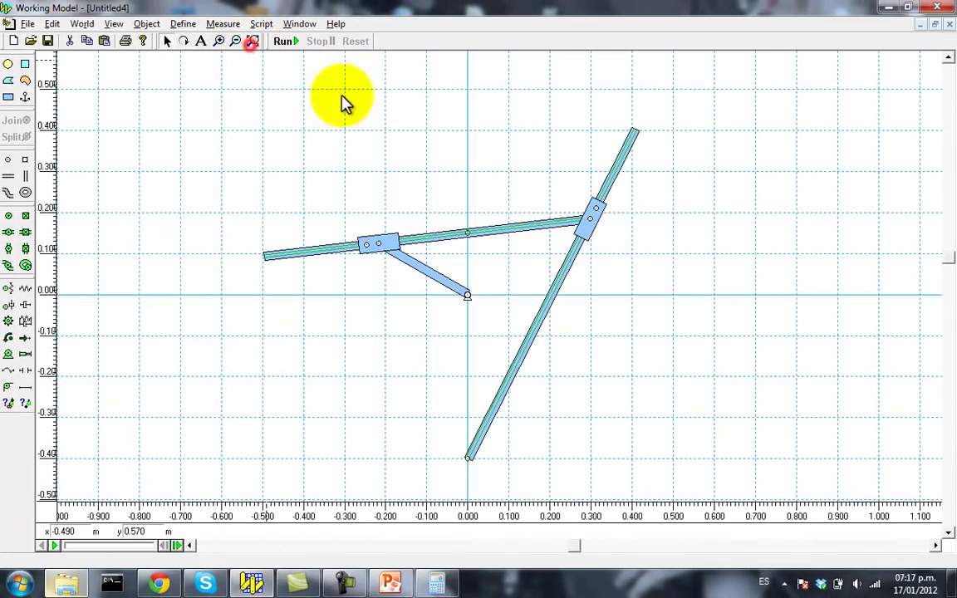
click(283, 41)
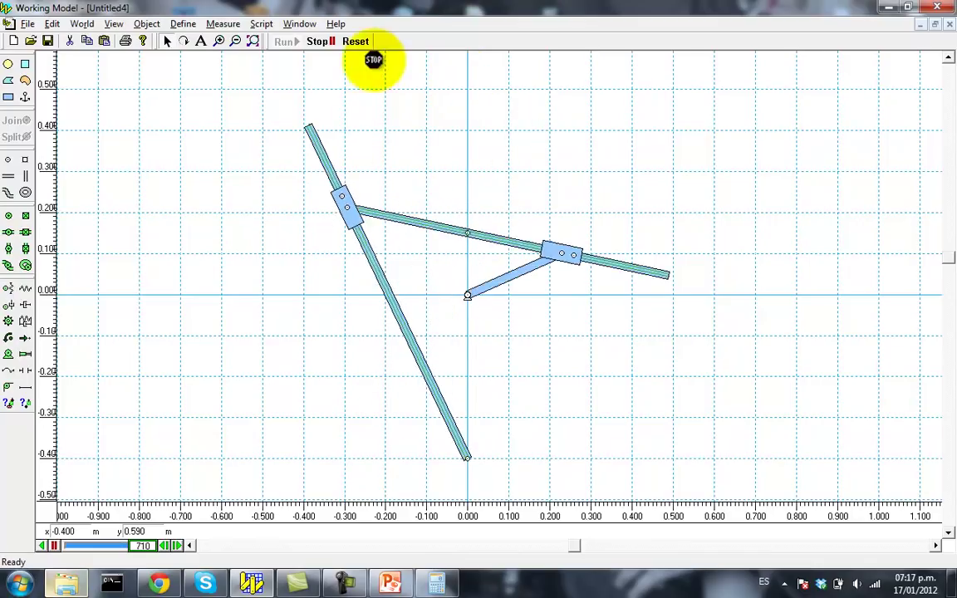
click(321, 41)
click(340, 44)
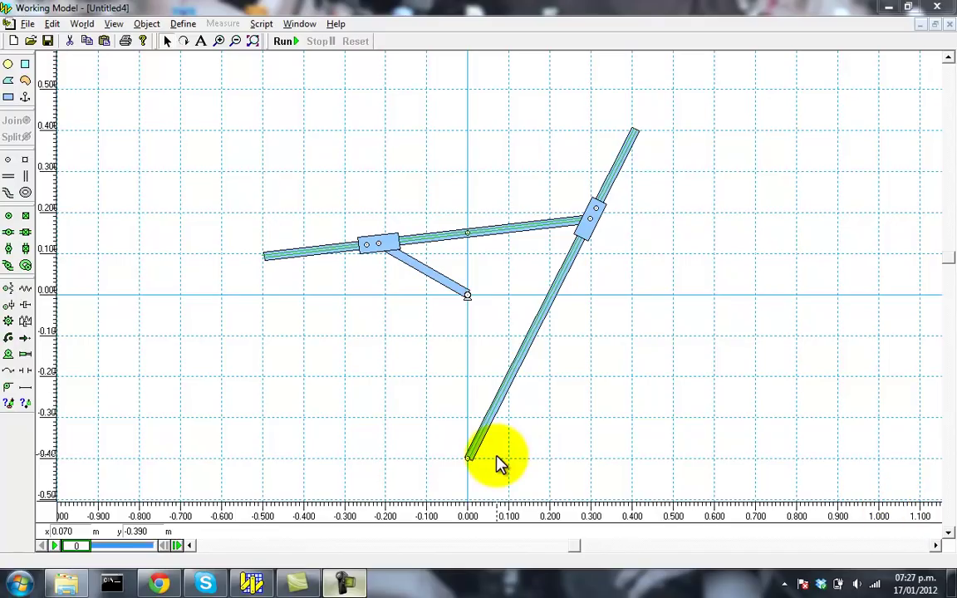
Turn on the centre of mass display for the short crank in its appearance settings
click(446, 287)
click(446, 286)
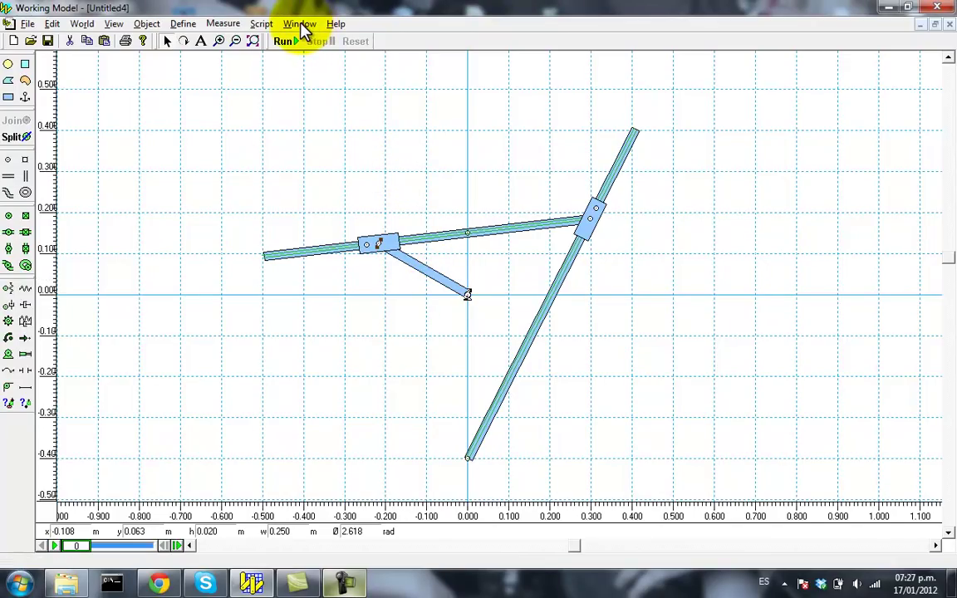
click(298, 25)
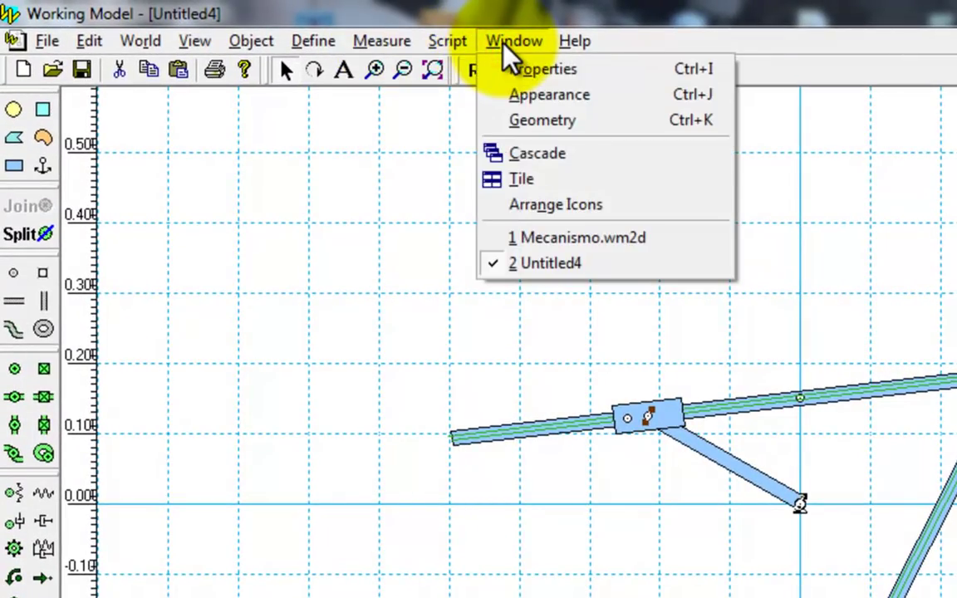
click(582, 98)
drag(566, 187, 506, 122)
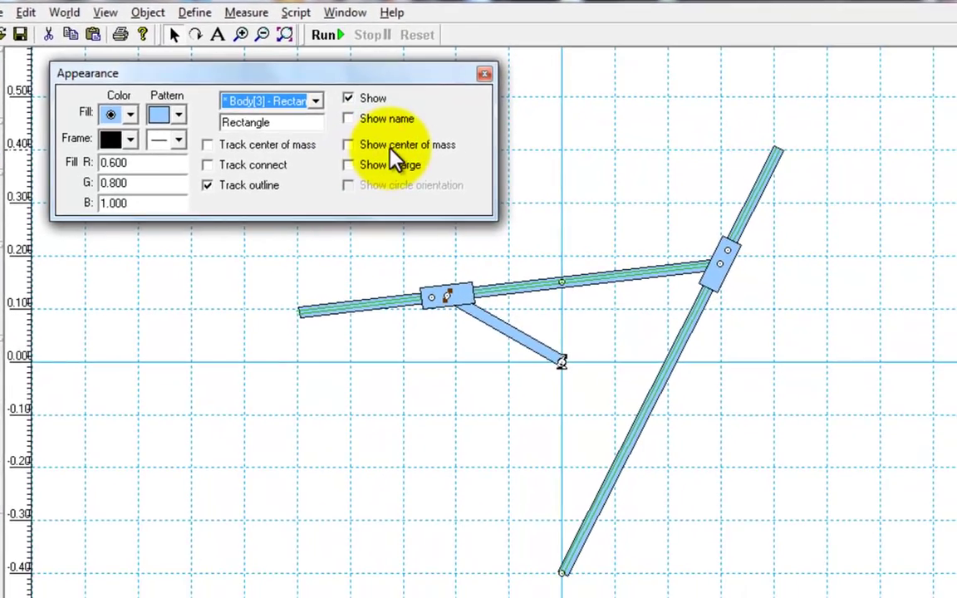
click(349, 145)
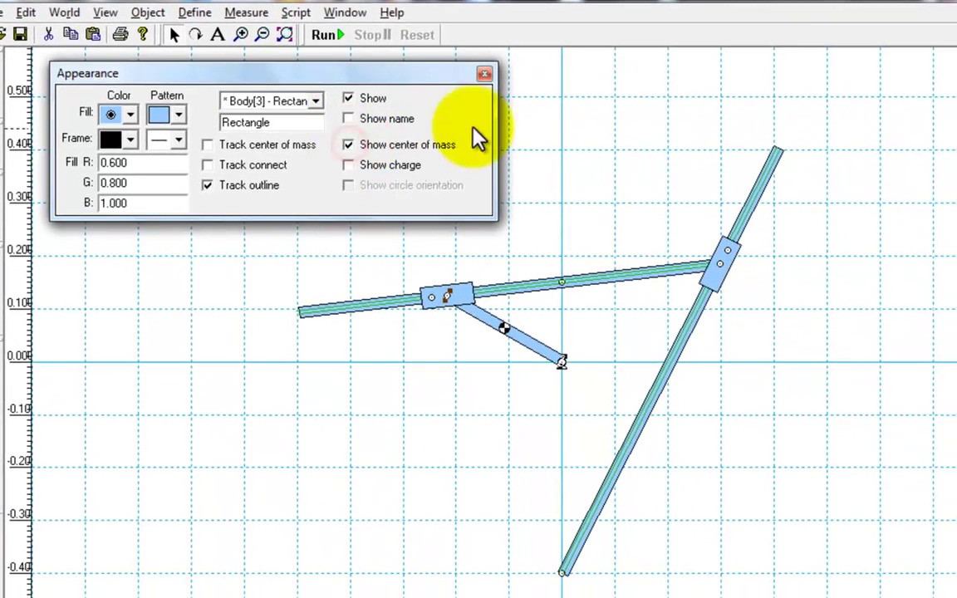
click(484, 74)
Turn on the centre of mass display for the slider block at the crank's end
click(462, 295)
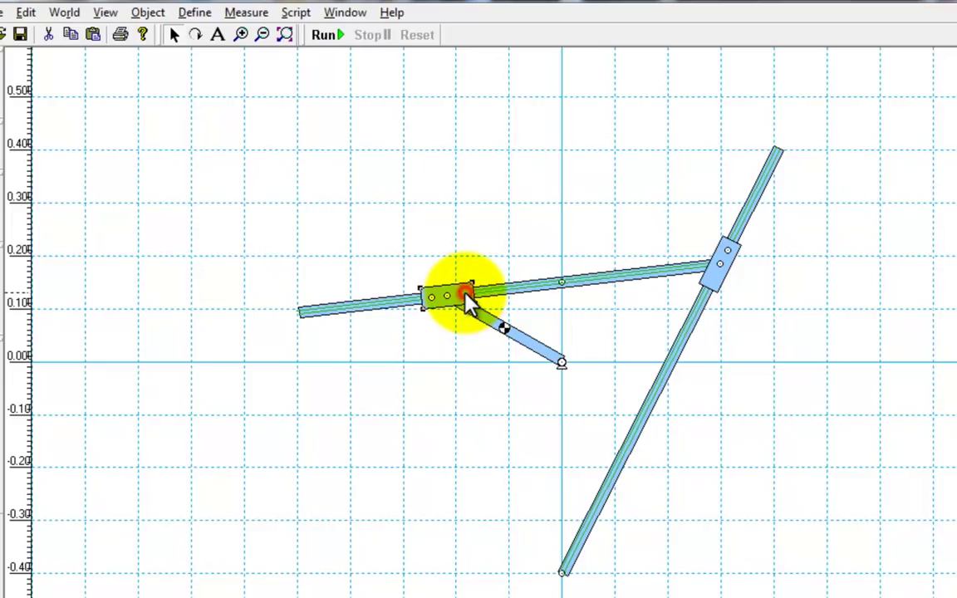
click(346, 13)
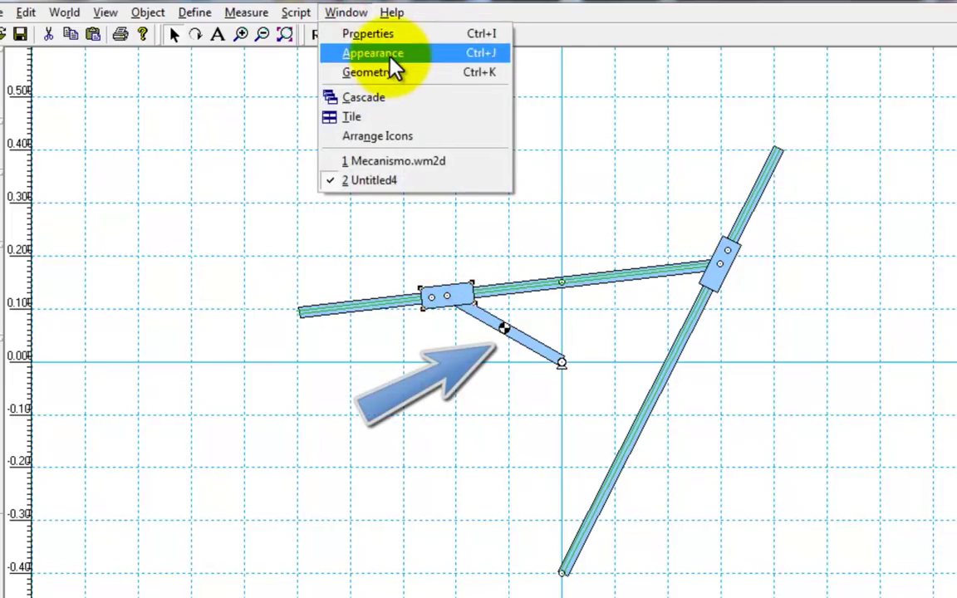
click(389, 55)
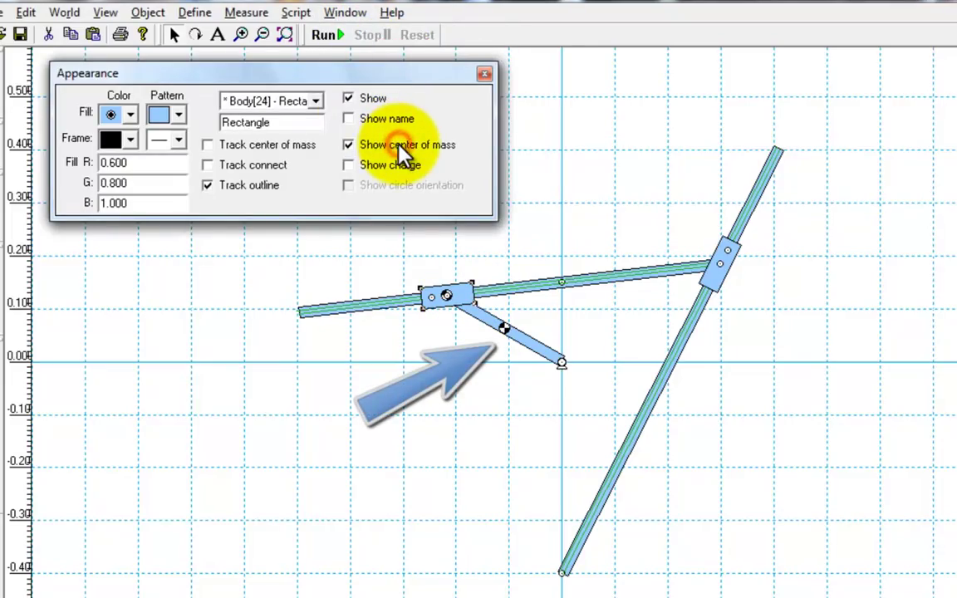
click(521, 172)
click(485, 73)
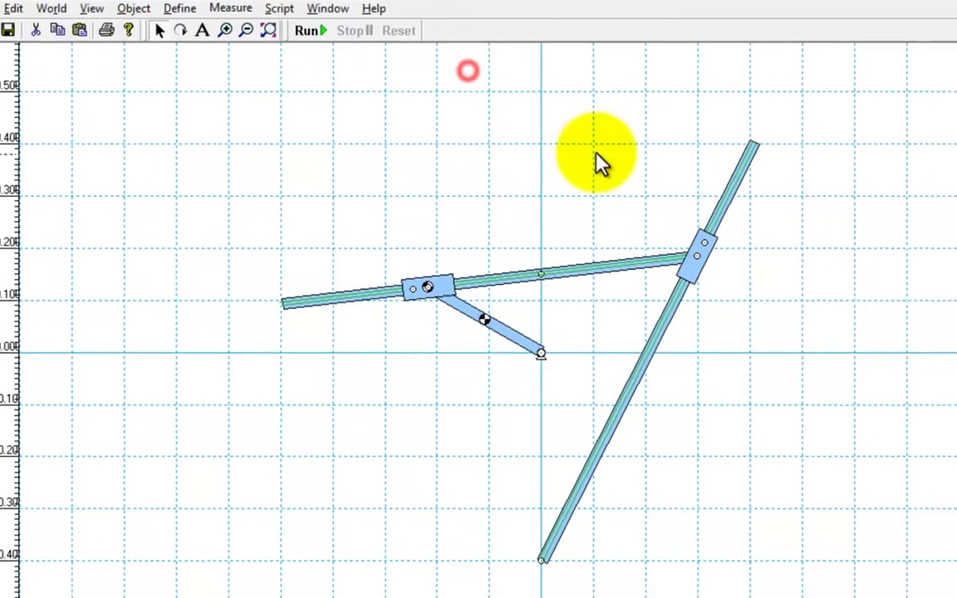
Turn on the centre of mass display for the slider block on the steep long bar
click(694, 265)
click(327, 9)
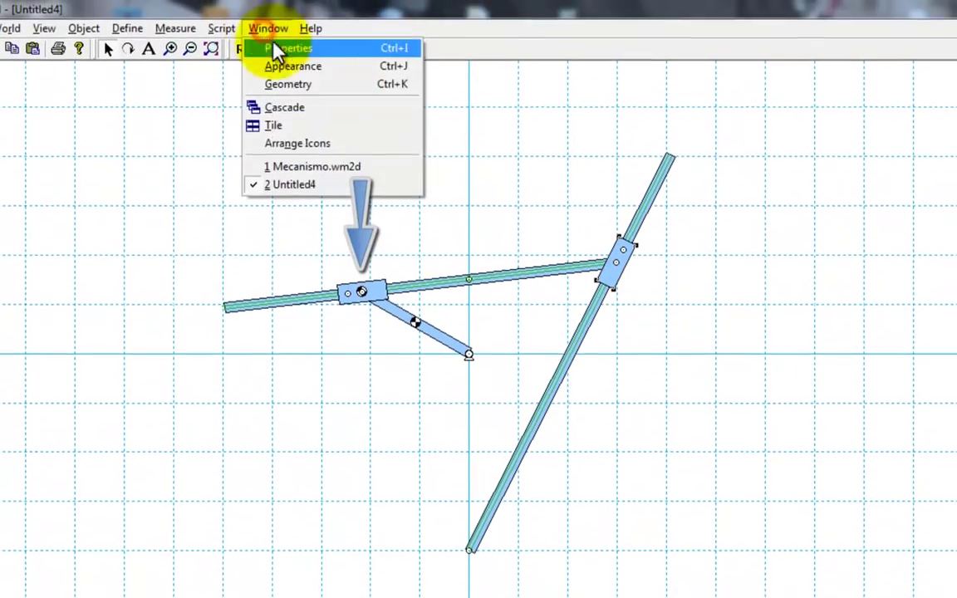
click(291, 66)
click(271, 151)
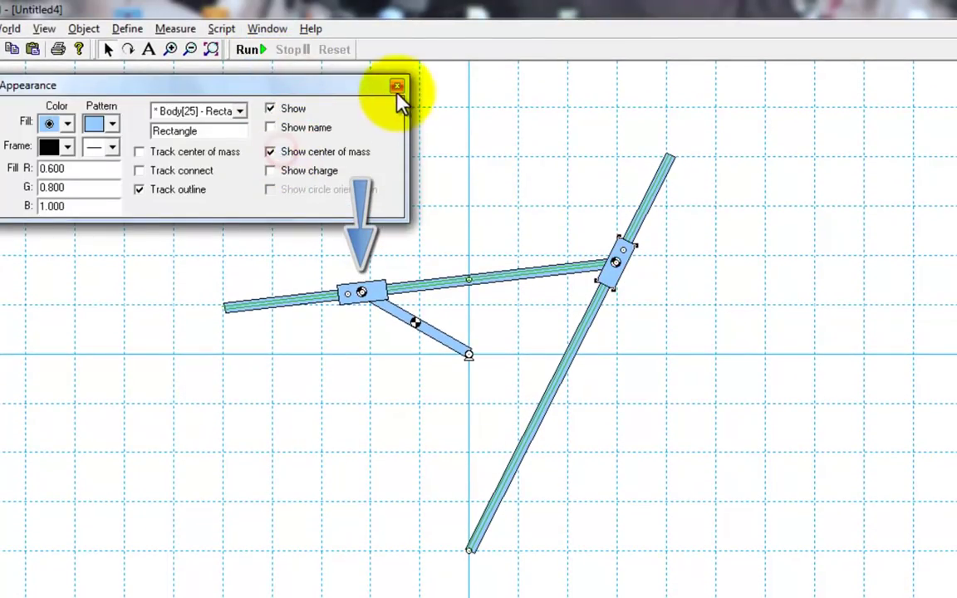
click(396, 88)
Select the nearly horizontal long bar rather than its slot and turn on its centre of mass display
click(237, 304)
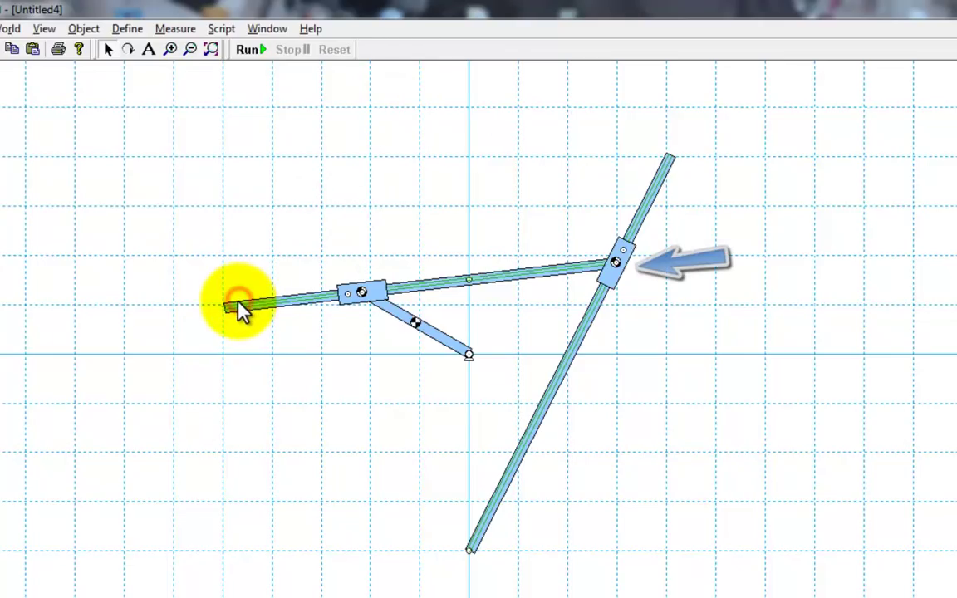
click(234, 310)
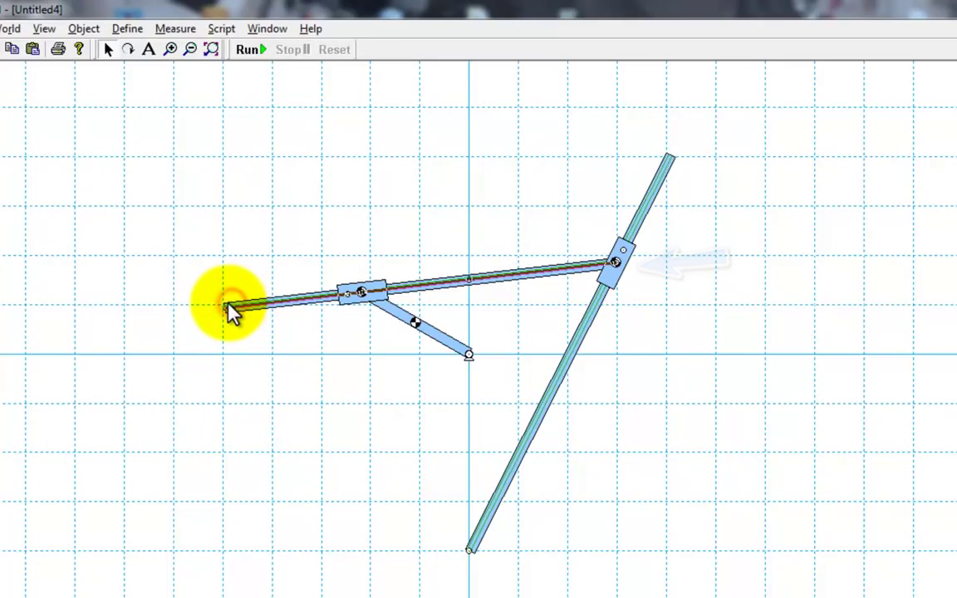
click(258, 50)
click(266, 30)
click(267, 67)
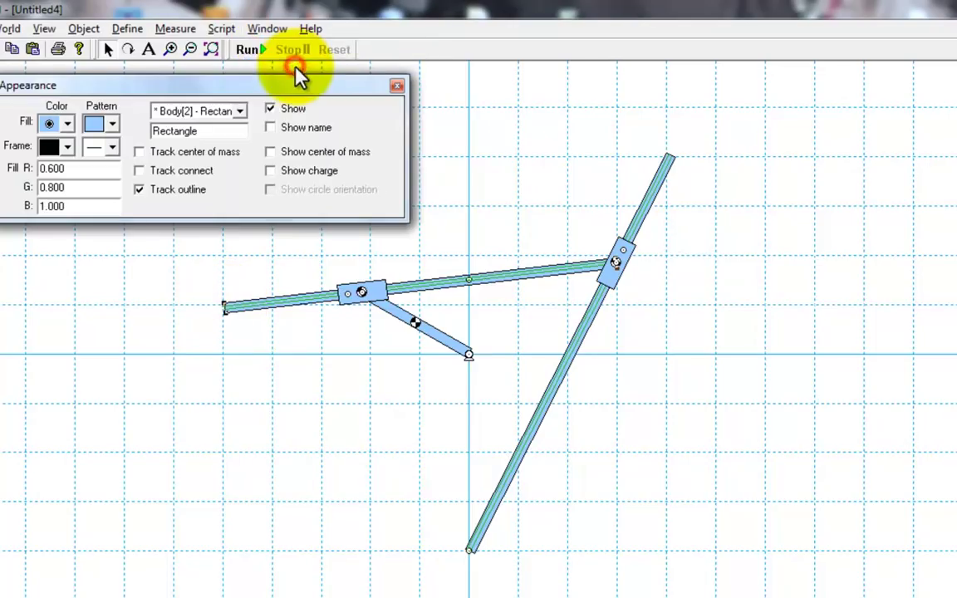
click(284, 152)
click(396, 85)
click(499, 158)
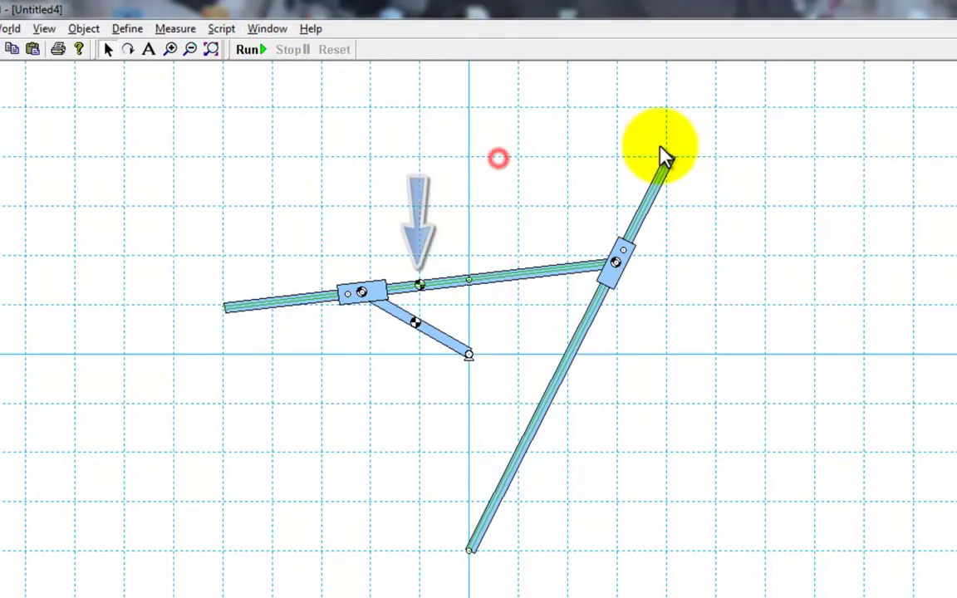
Turn on the centre of mass display for the steep long bar and clear the selection
click(668, 156)
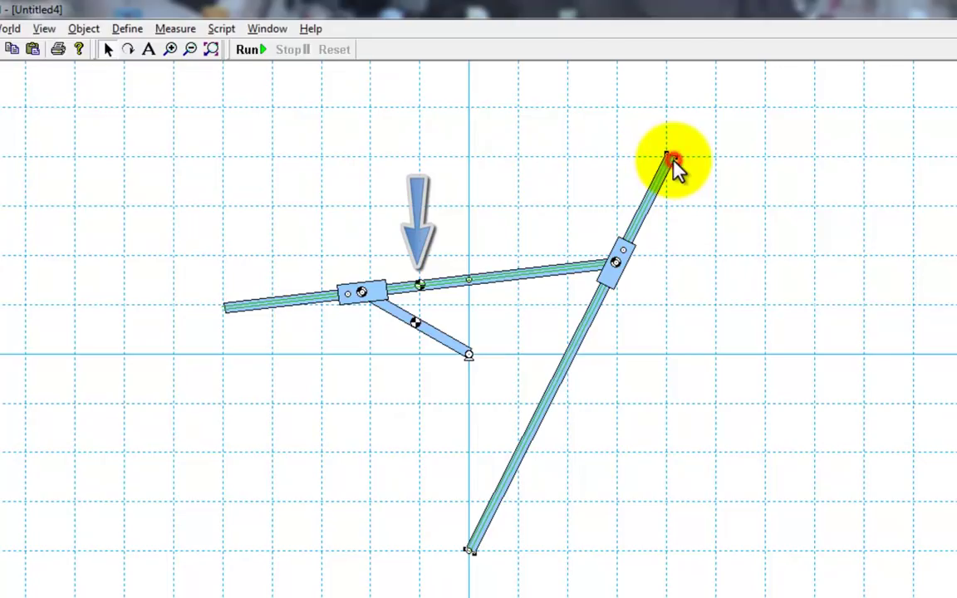
click(266, 30)
click(267, 65)
click(271, 152)
click(396, 86)
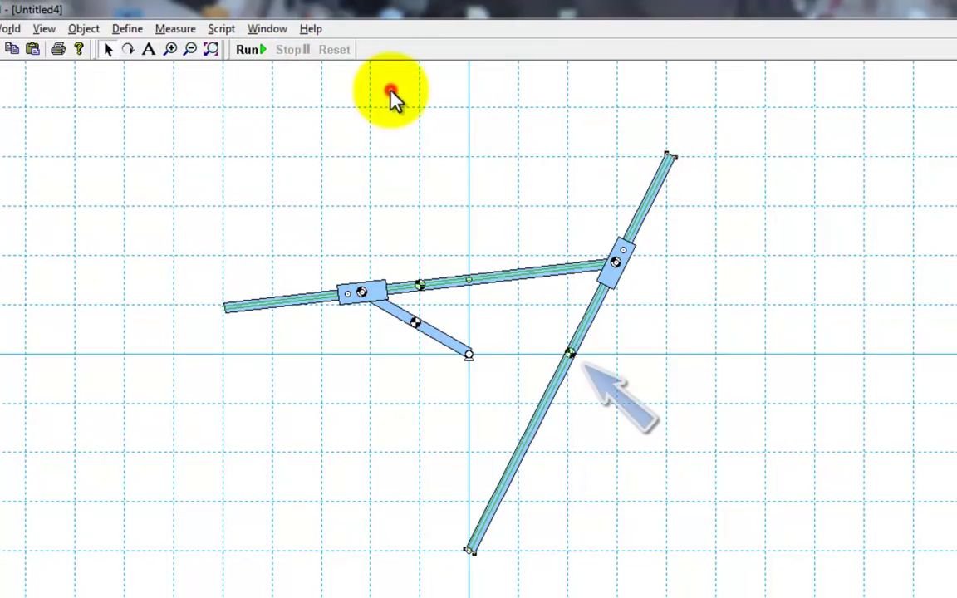
click(444, 153)
click(497, 168)
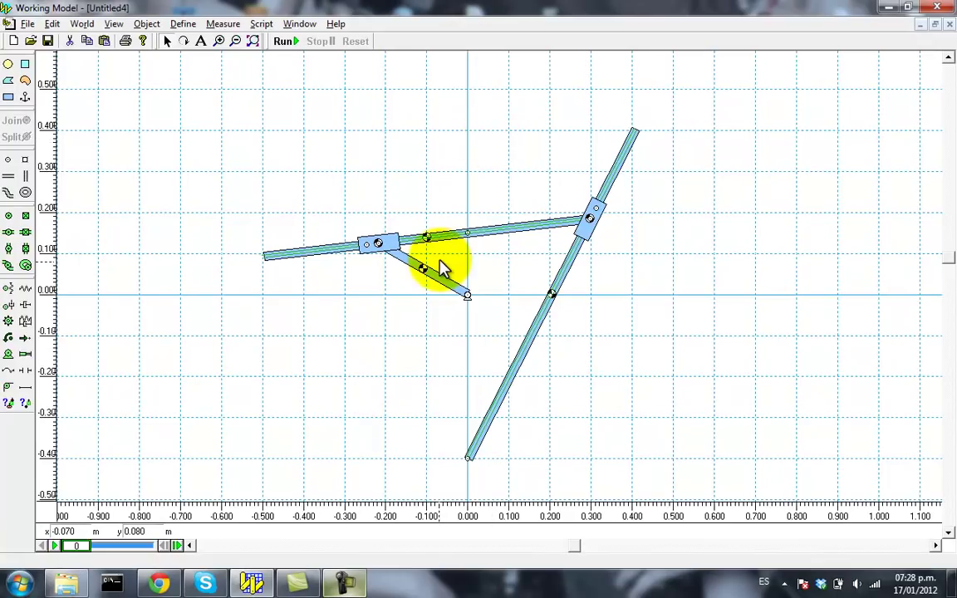
Select the nearly horizontal long bar rather than its slot and add a graph of its rotation position
click(277, 258)
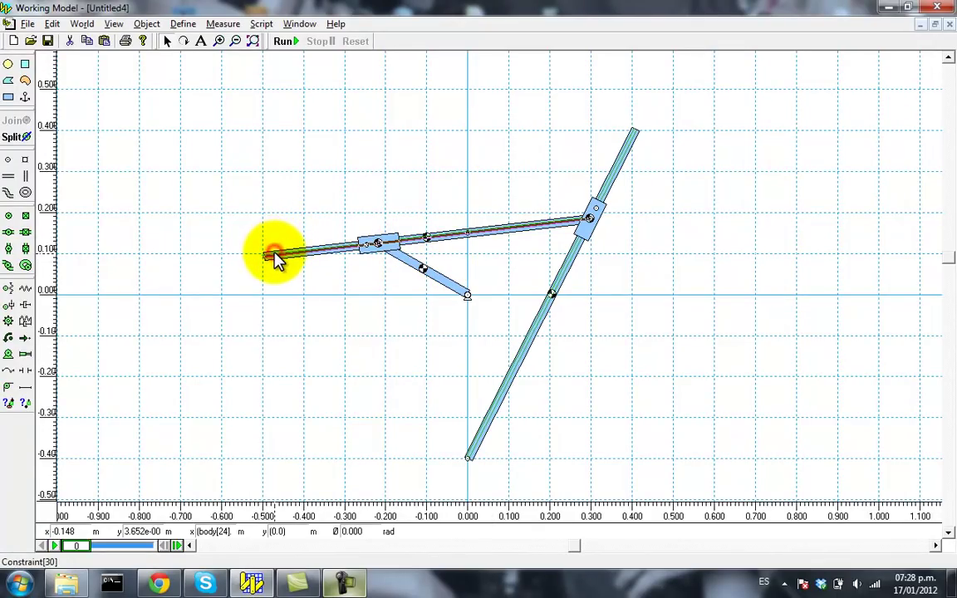
click(280, 255)
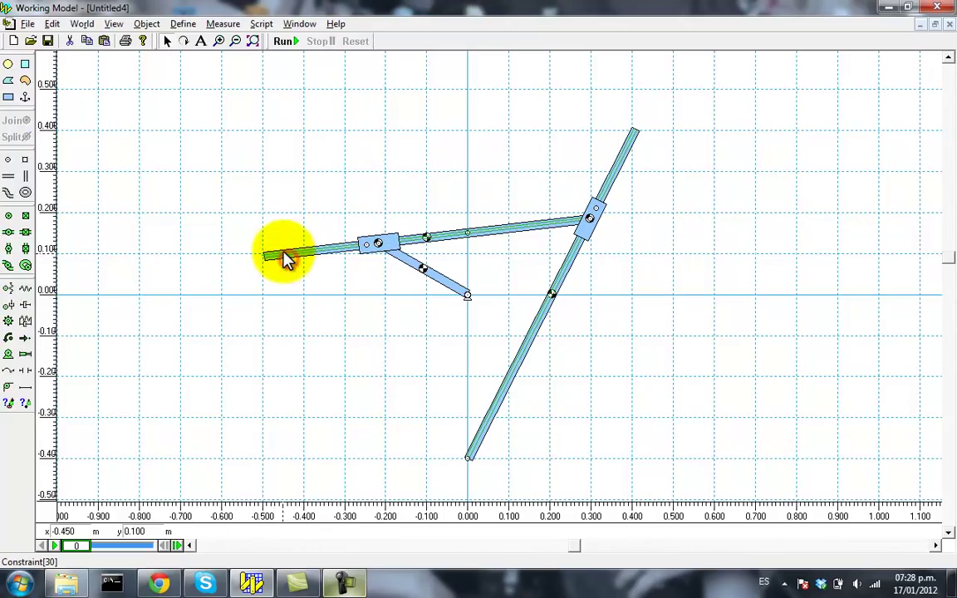
click(271, 255)
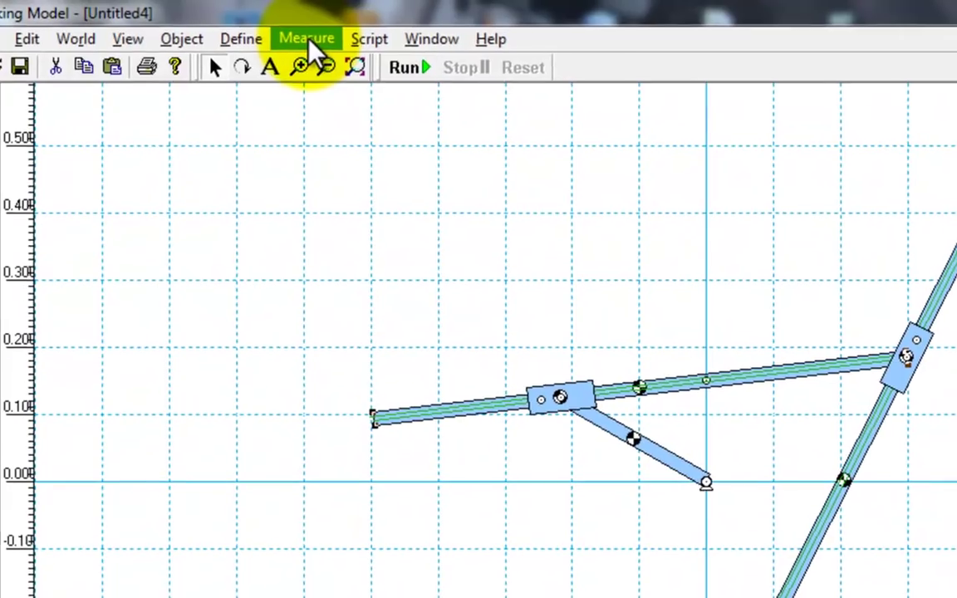
click(306, 42)
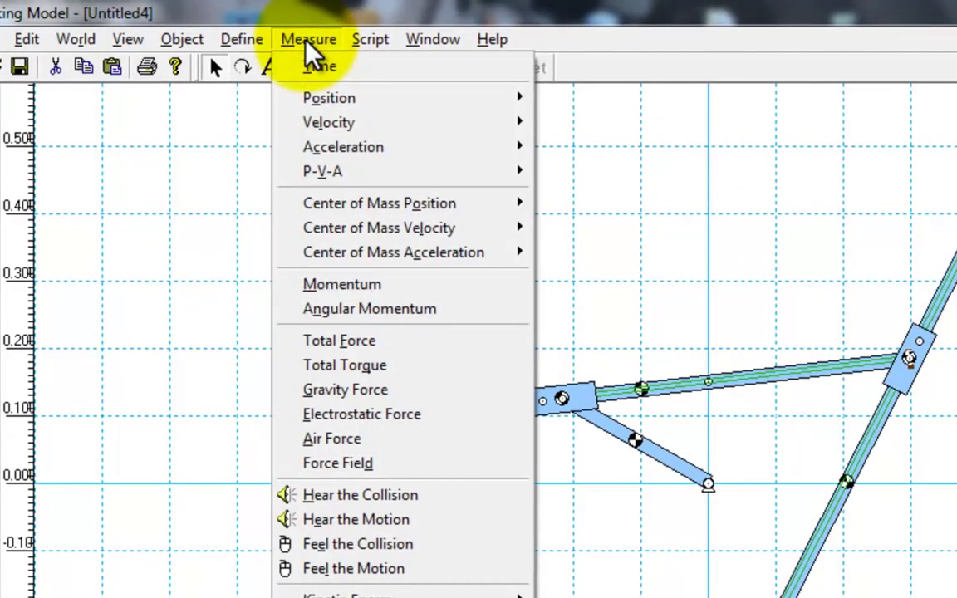
mouse_move(365, 103)
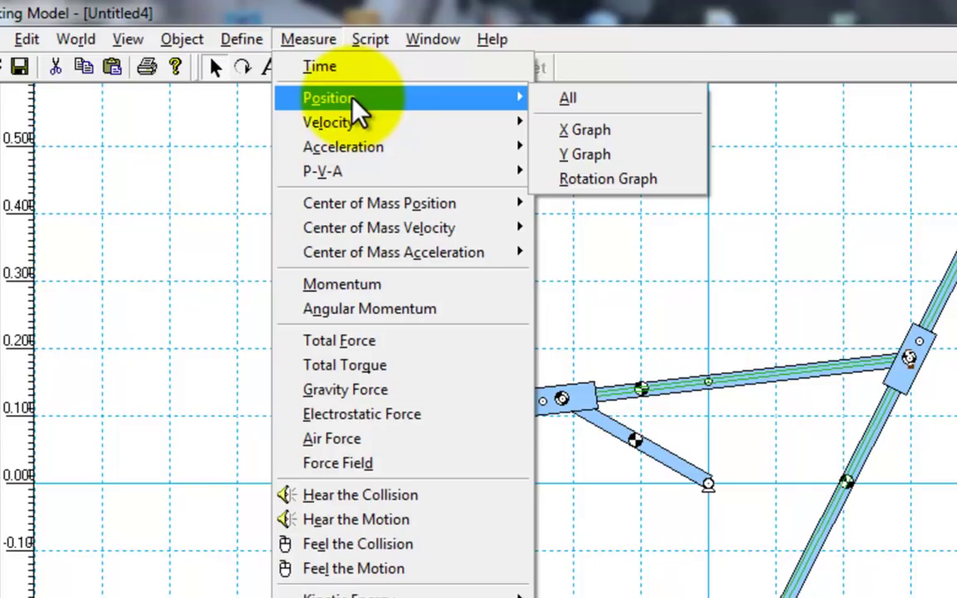
mouse_move(376, 154)
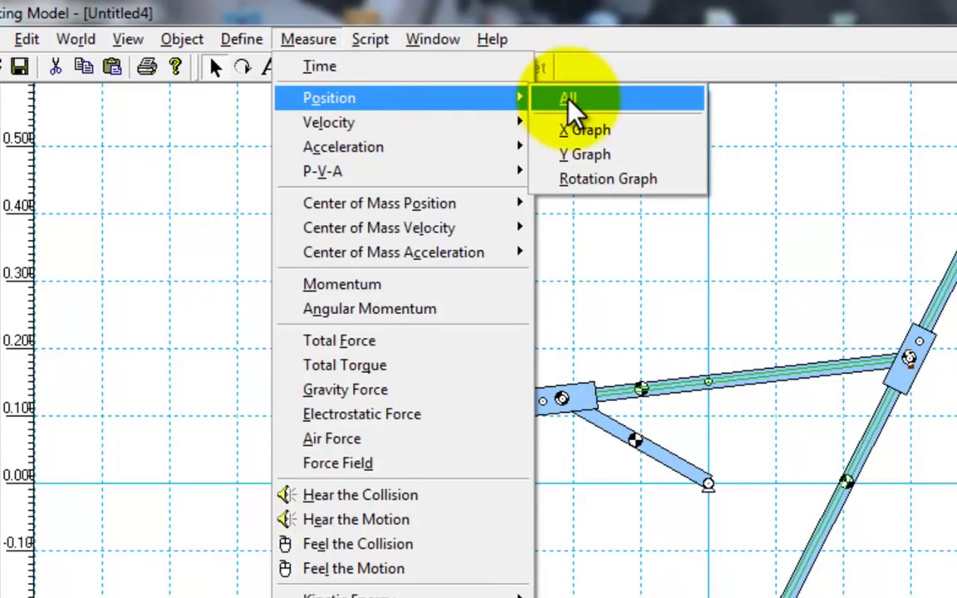
click(632, 182)
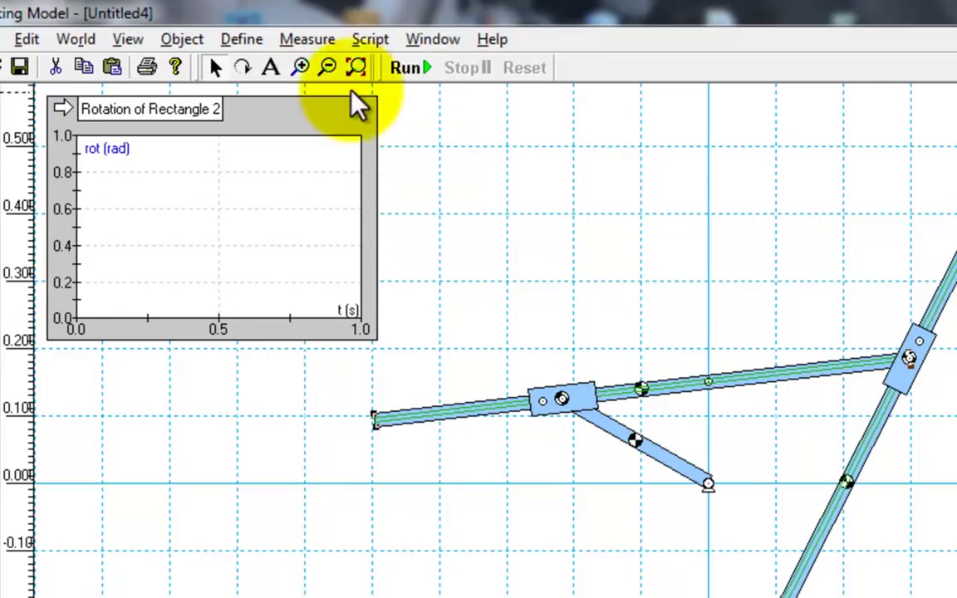
Add a rotation velocity graph for the nearly horizontal long bar and clear the selection
click(307, 39)
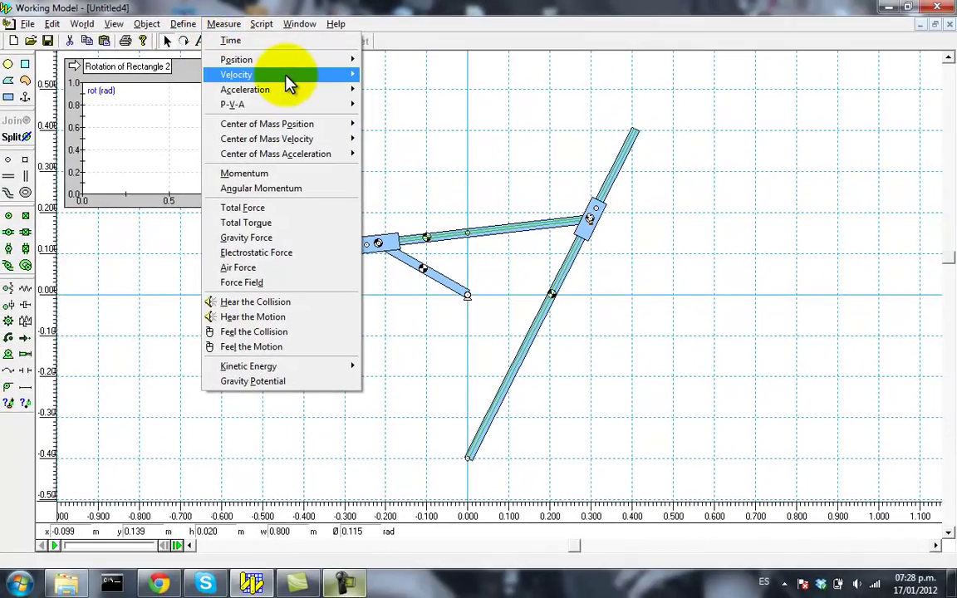
mouse_move(256, 65)
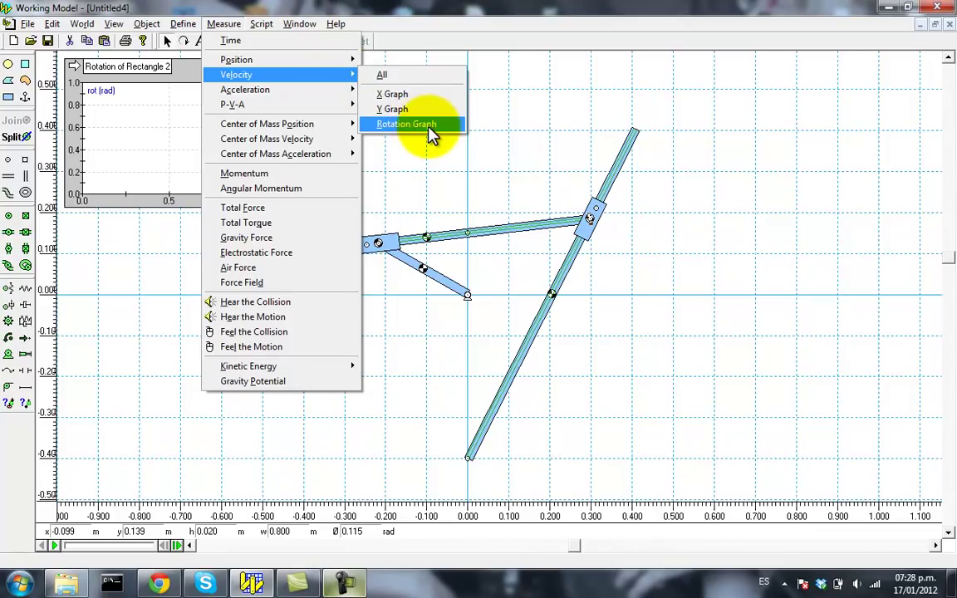
click(427, 128)
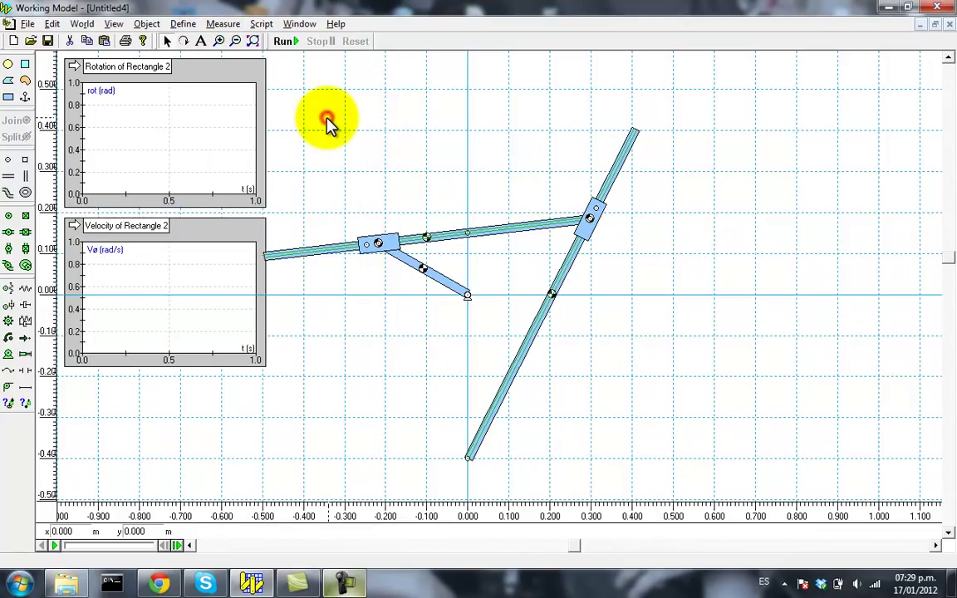
click(222, 24)
mouse_move(262, 24)
click(505, 152)
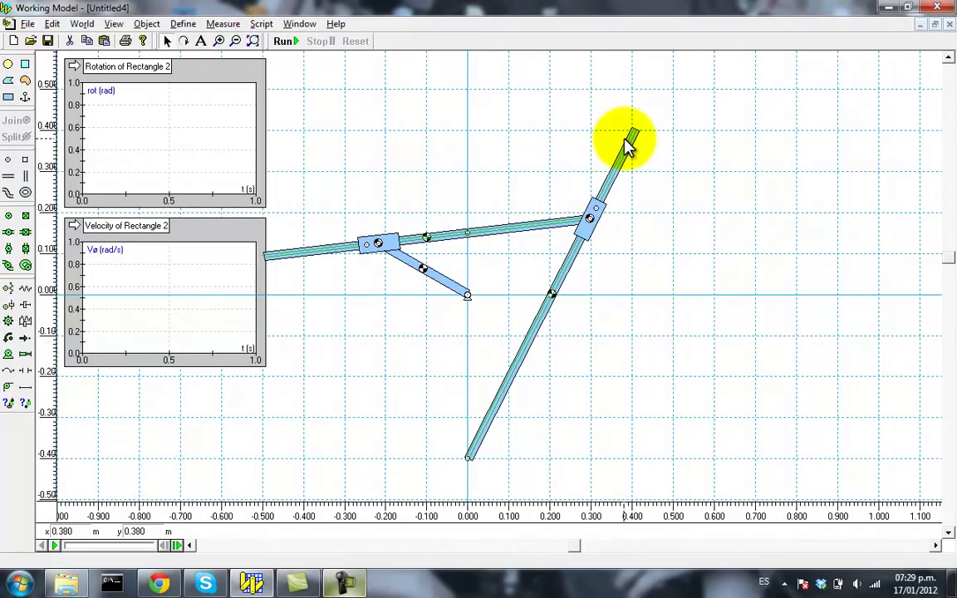
Add a rotation position graph for the steep long bar and place it to the right of the linkage
click(632, 137)
click(631, 131)
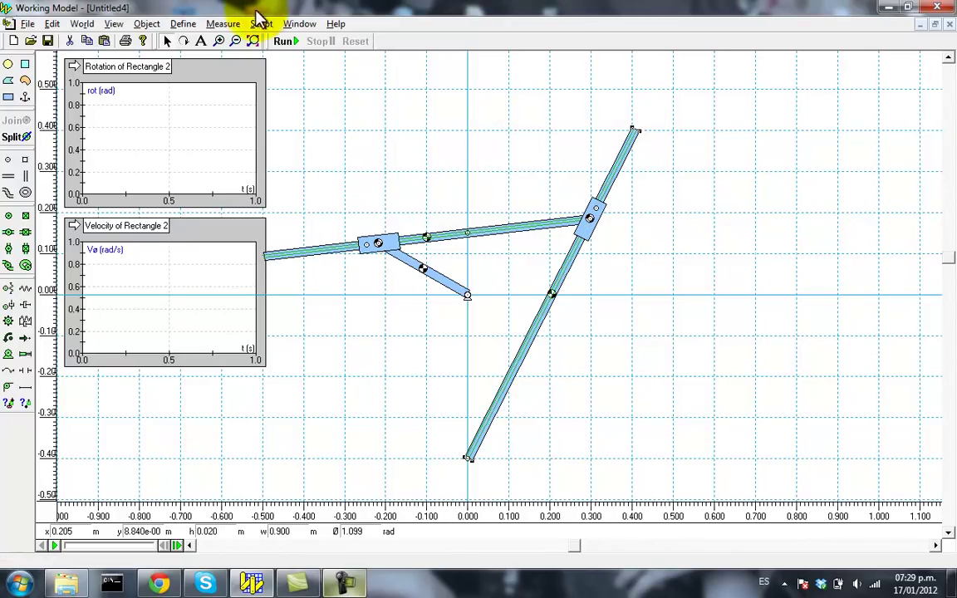
click(223, 24)
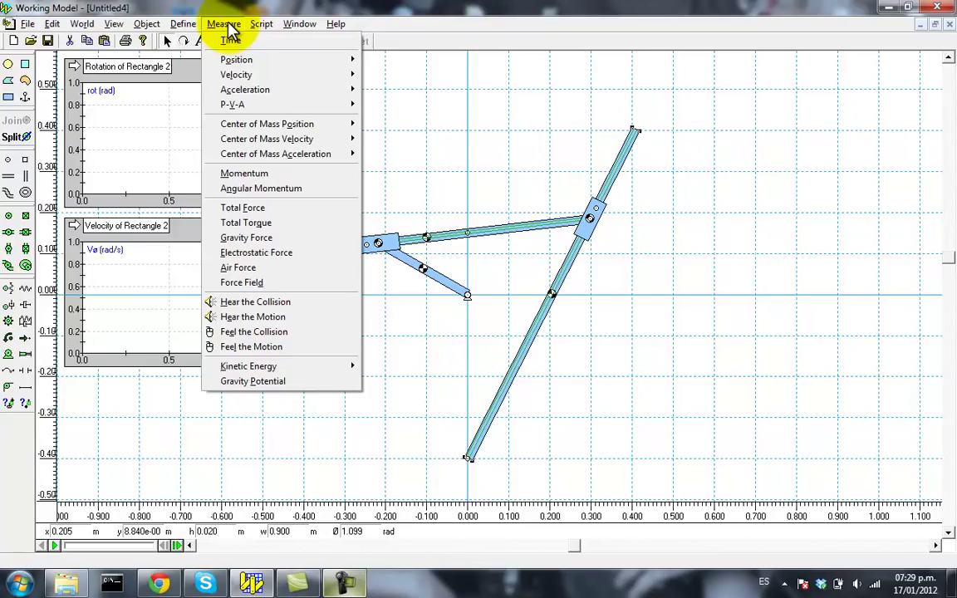
mouse_move(252, 65)
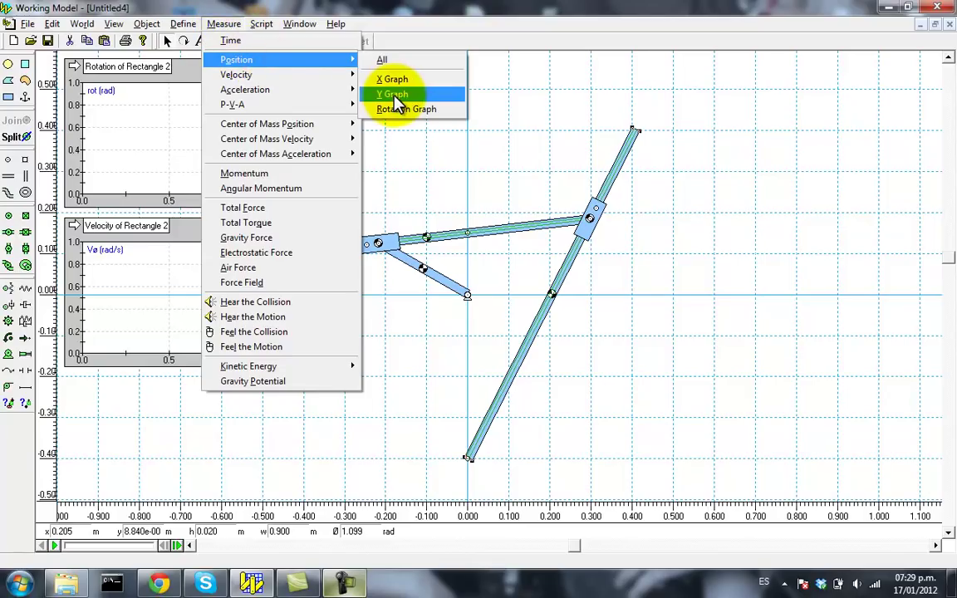
click(410, 109)
drag(426, 83, 876, 79)
click(637, 85)
click(299, 23)
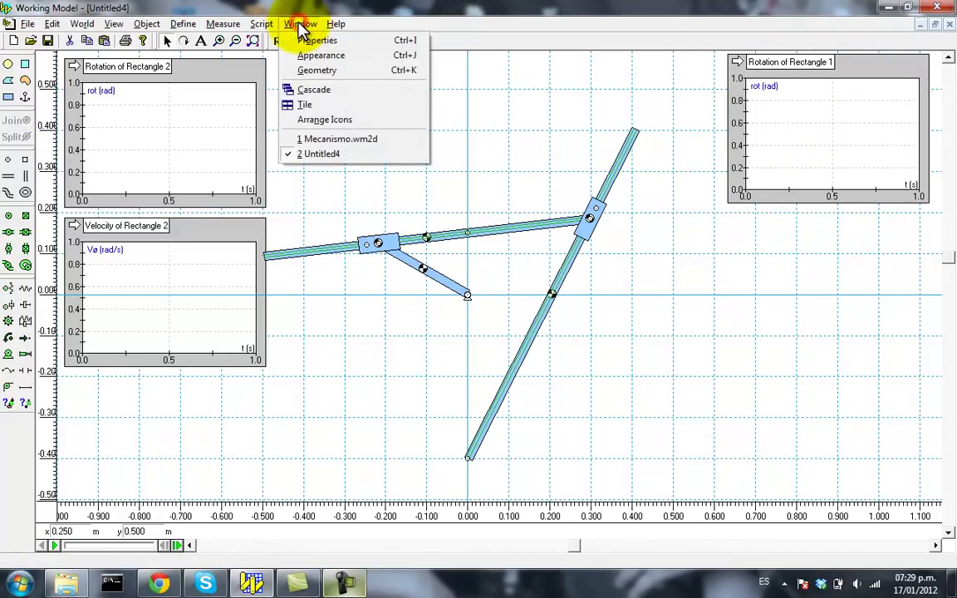
click(549, 98)
Add a rotation velocity graph for the steep long bar and place it below that bar's rotation graph
click(635, 133)
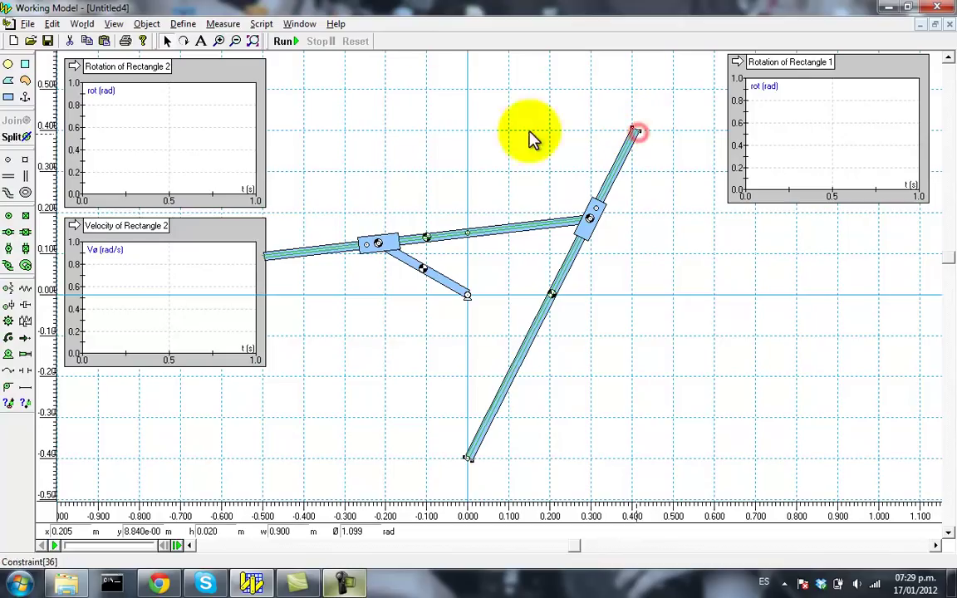
click(303, 25)
mouse_move(225, 24)
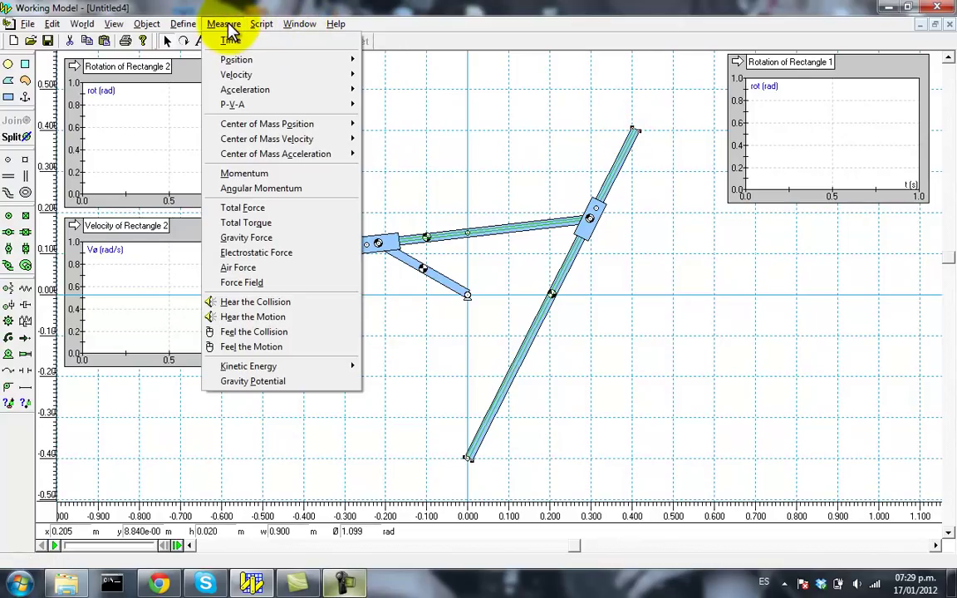
mouse_move(316, 75)
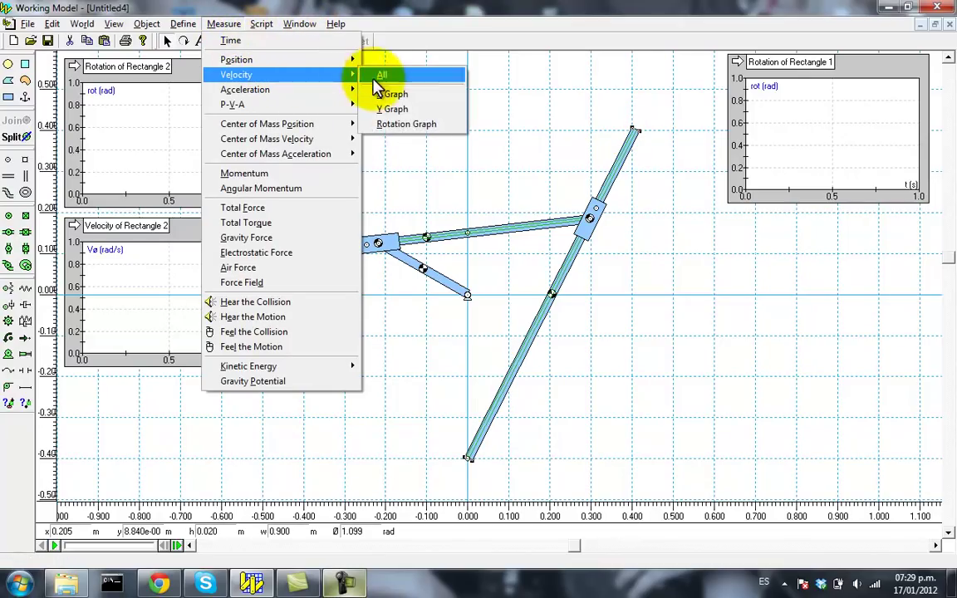
click(440, 127)
drag(421, 222, 870, 228)
click(684, 112)
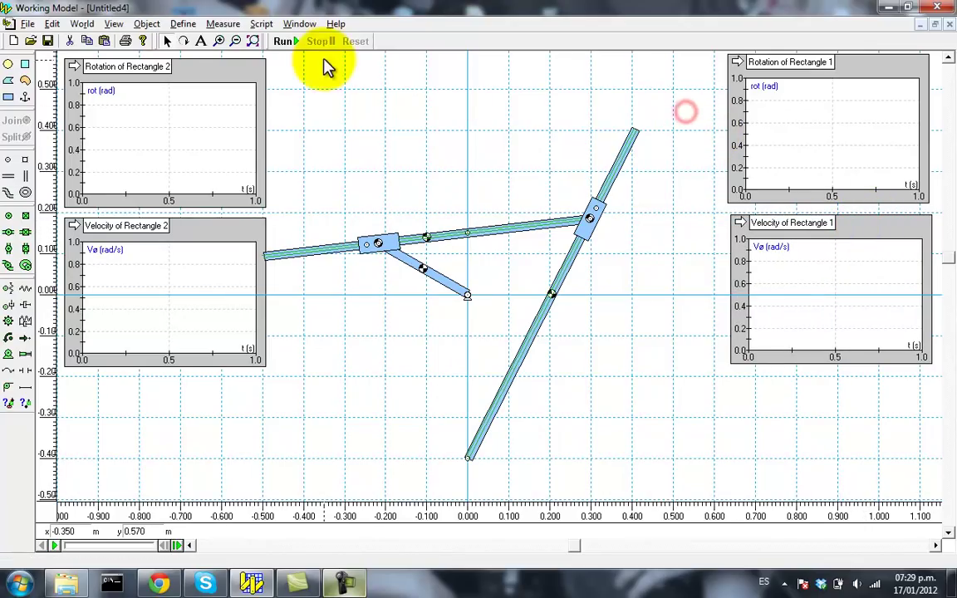
Add a Time meter and place it above the linkage, between the two rotation graphs
click(224, 23)
click(237, 42)
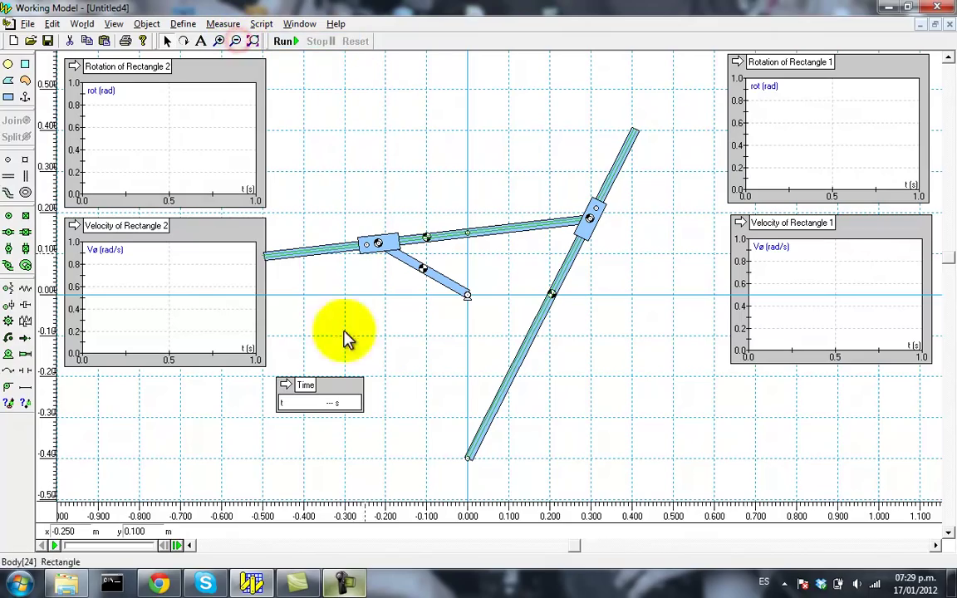
drag(341, 391, 490, 77)
click(540, 192)
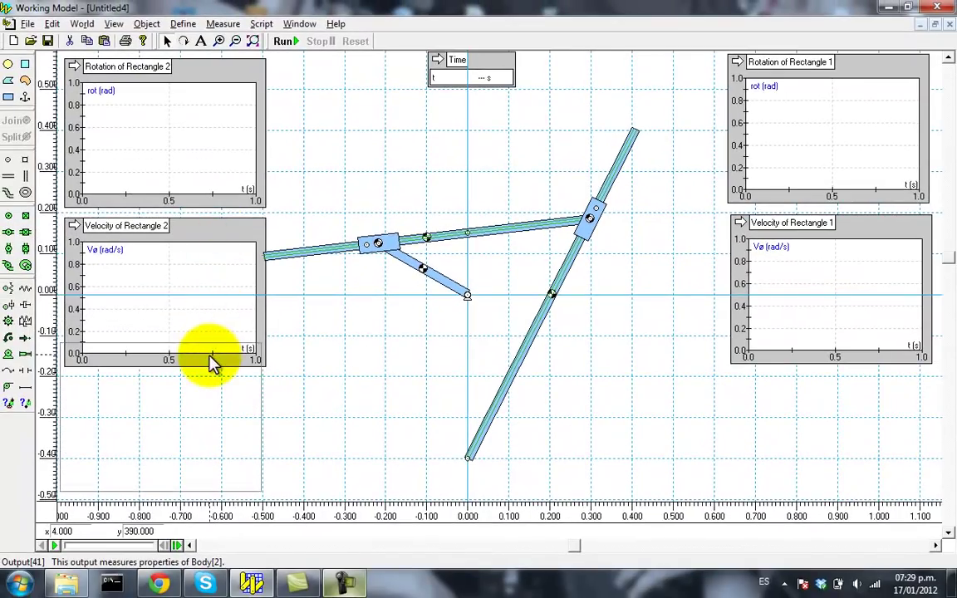
Move the Velocity of Rectangle 2 graph further down and enlarge both Rectangle 2 graphs until they nearly meet
drag(209, 367, 202, 501)
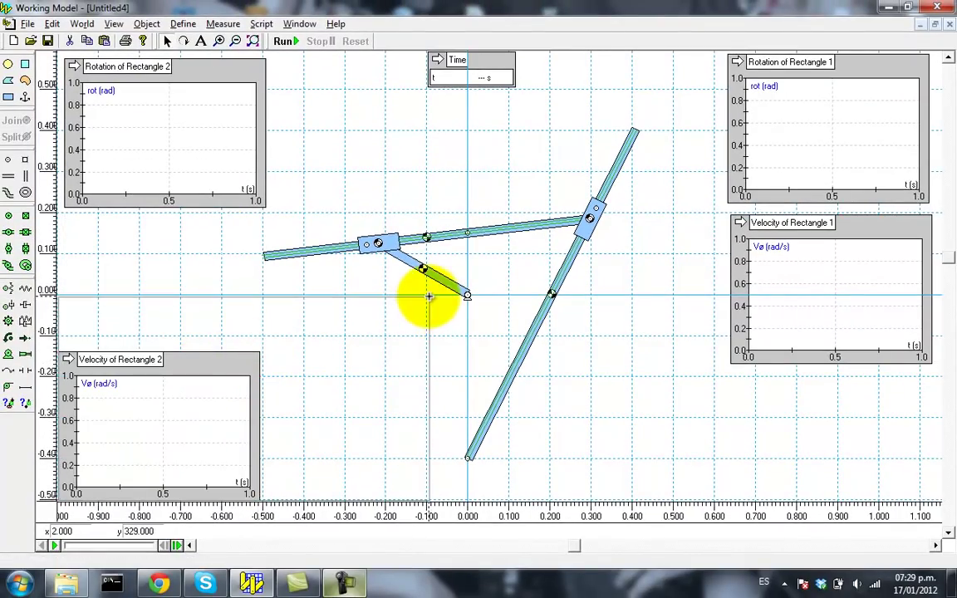
drag(259, 352, 426, 296)
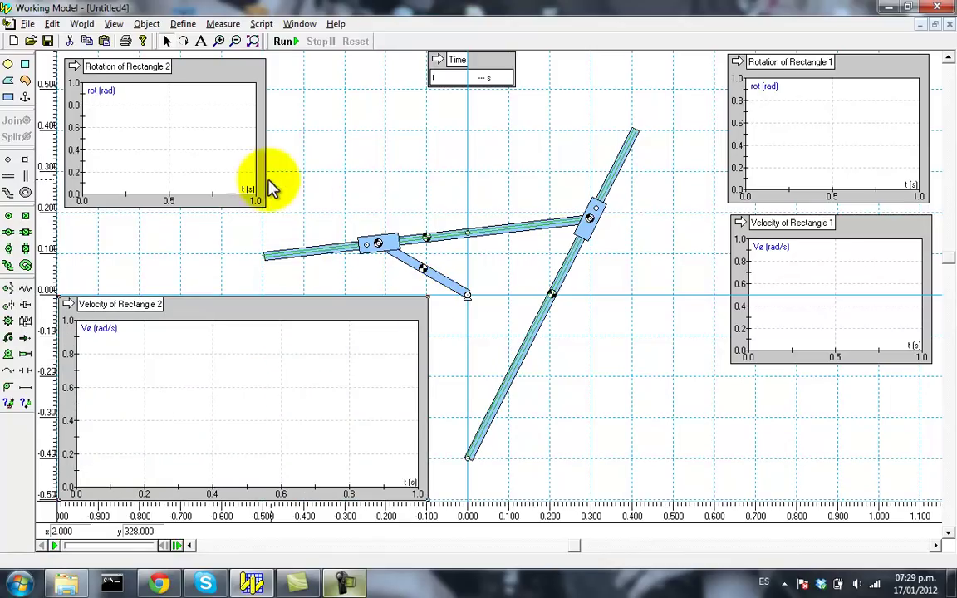
drag(267, 207, 427, 295)
click(506, 216)
Enlarge both Rectangle 1 graphs, with the velocity graph moved below the rotation graph, and close the graph properties
double_click(752, 91)
drag(751, 92, 768, 65)
drag(733, 202, 509, 294)
drag(838, 236, 829, 379)
drag(727, 358, 496, 324)
click(482, 324)
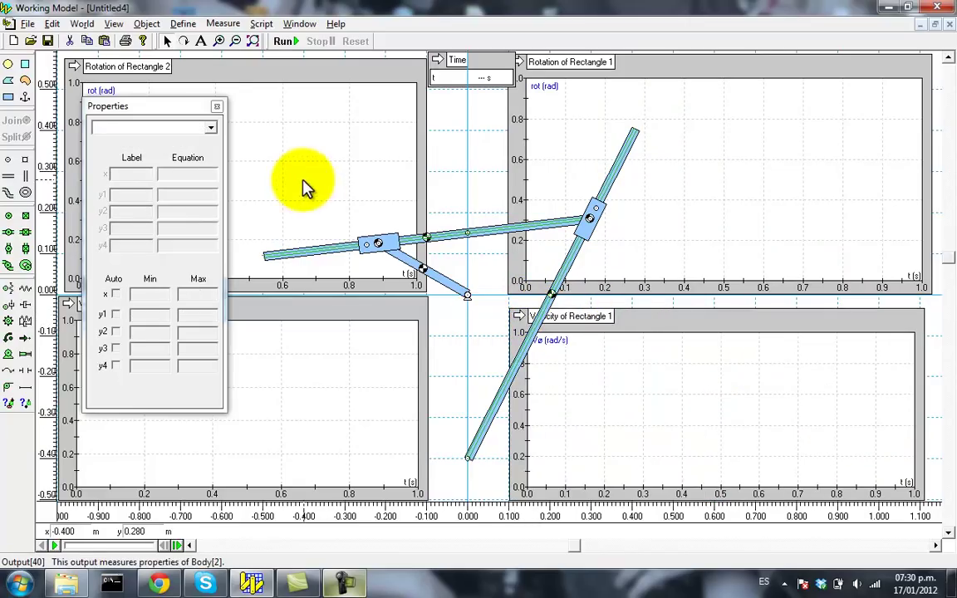
click(218, 107)
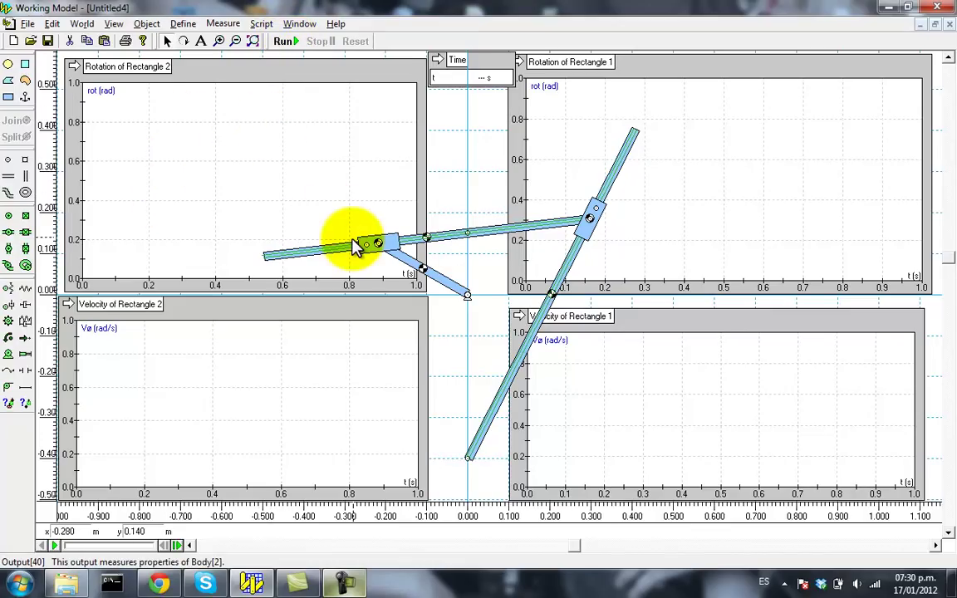
Run the simulation for about 58 s to plot the four graphs, stop it and reset it to the start
click(317, 252)
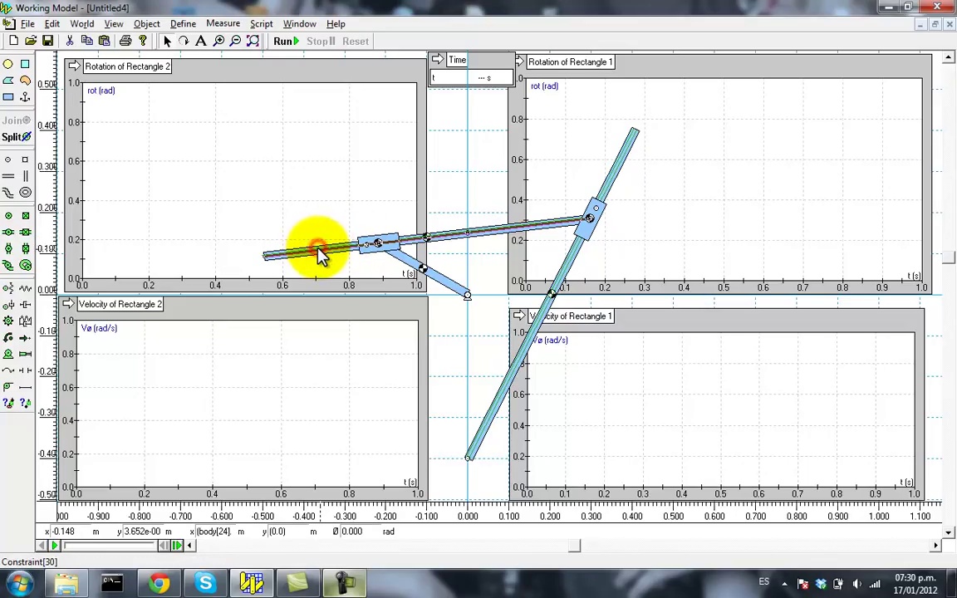
click(634, 141)
click(680, 178)
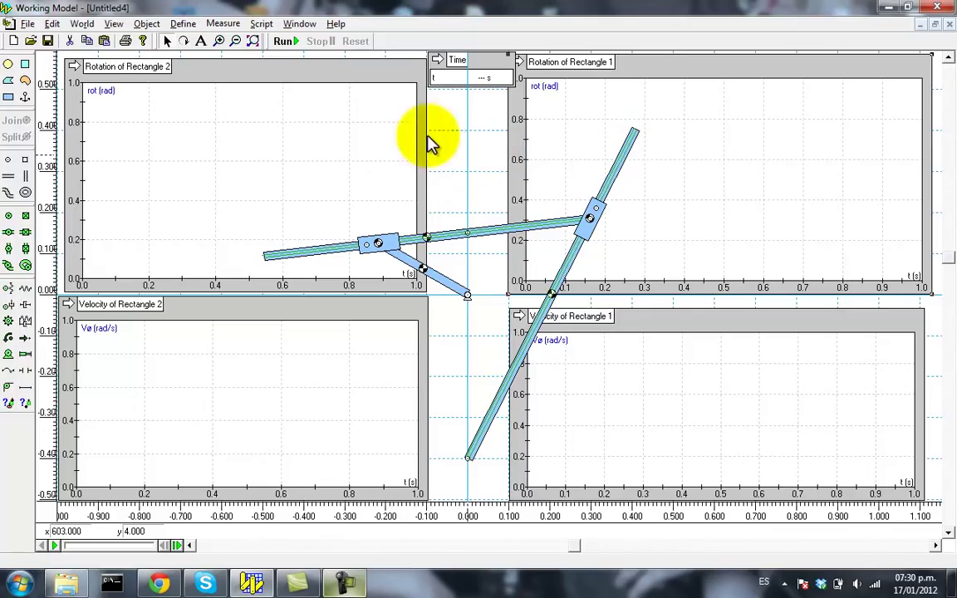
click(284, 41)
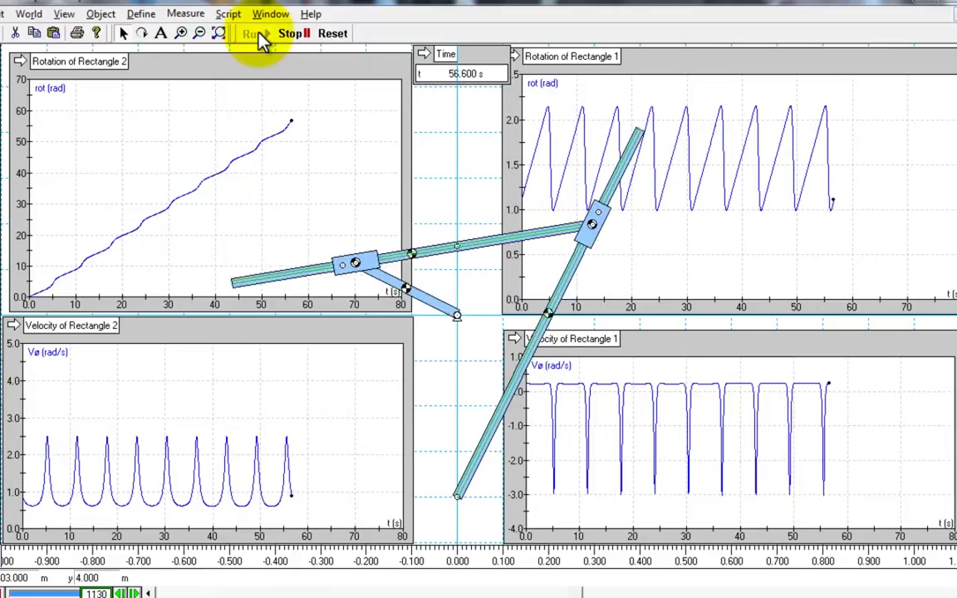
click(293, 33)
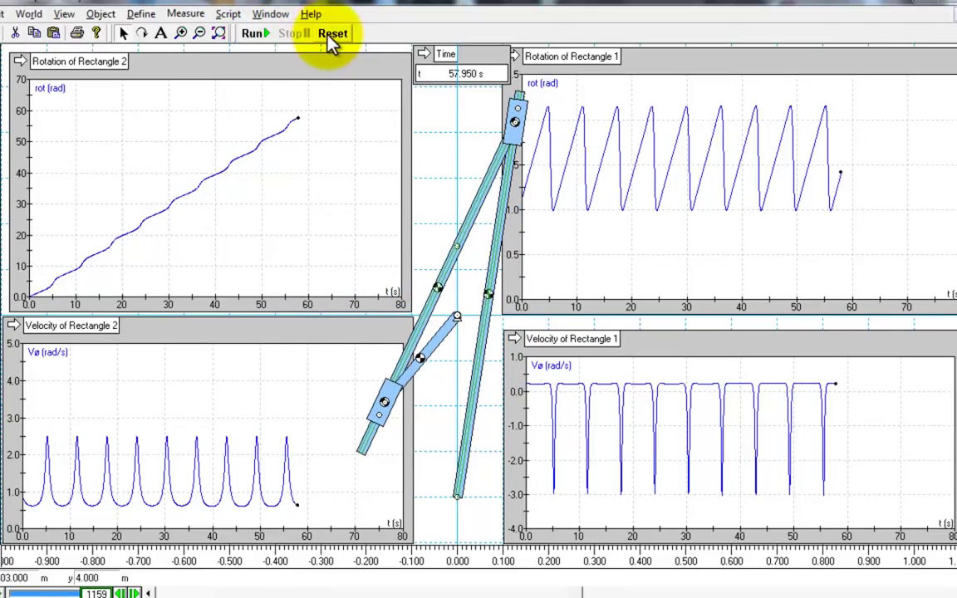
click(332, 33)
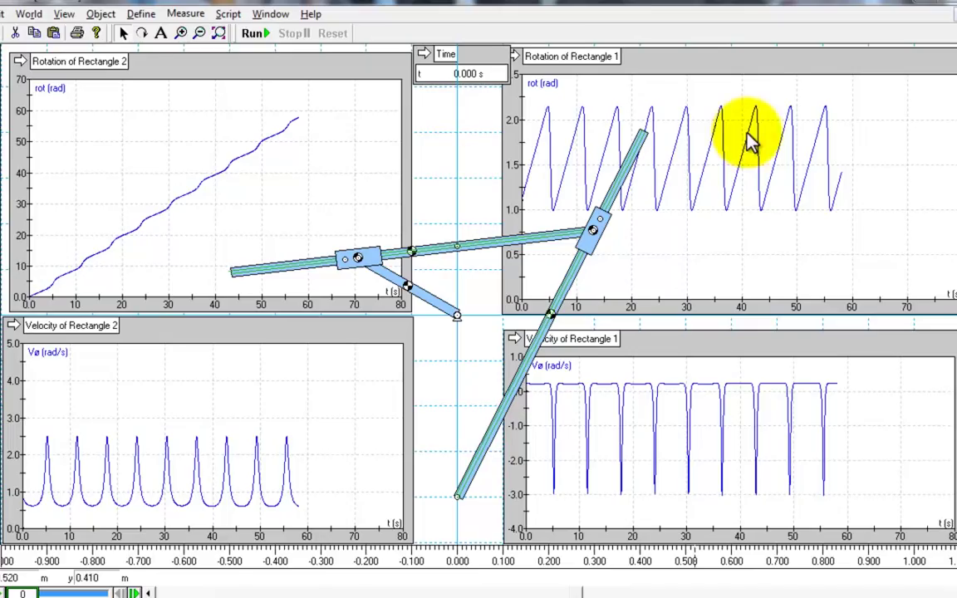
Shift the Time meter slightly left and stretch the lower-left corner of the Rotation of Rectangle 1 graph slightly outward
click(794, 187)
click(412, 154)
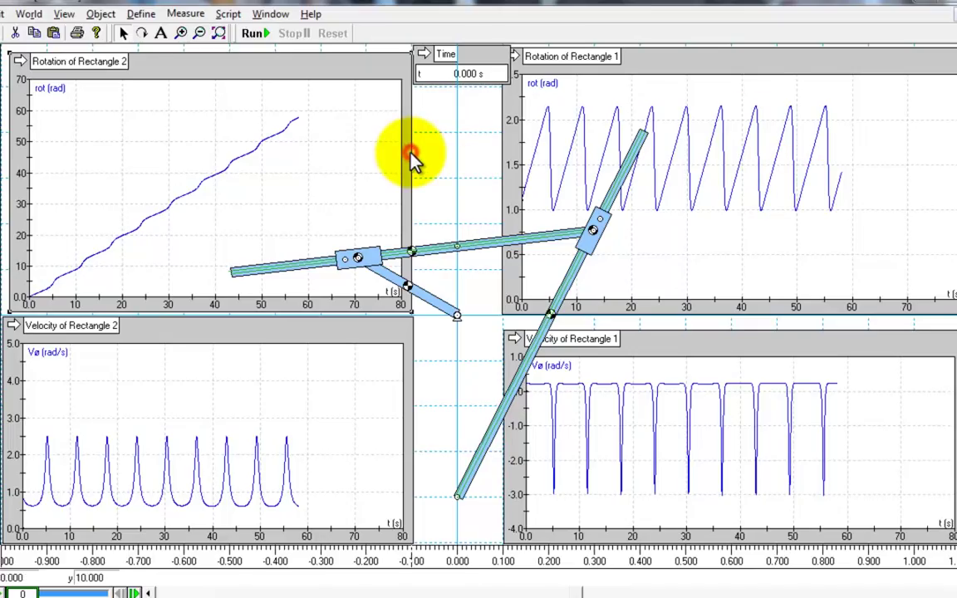
click(443, 165)
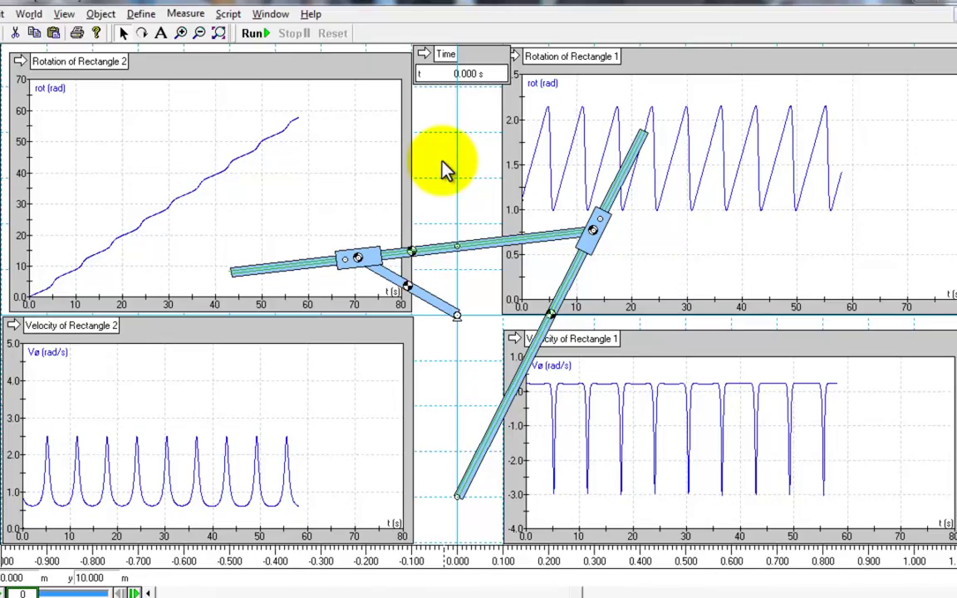
click(490, 52)
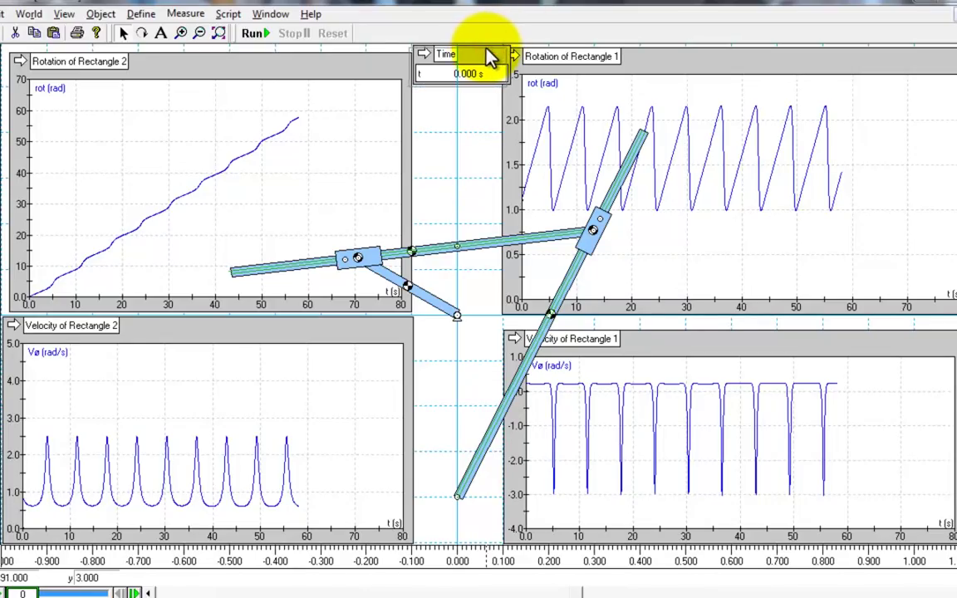
drag(490, 58, 487, 60)
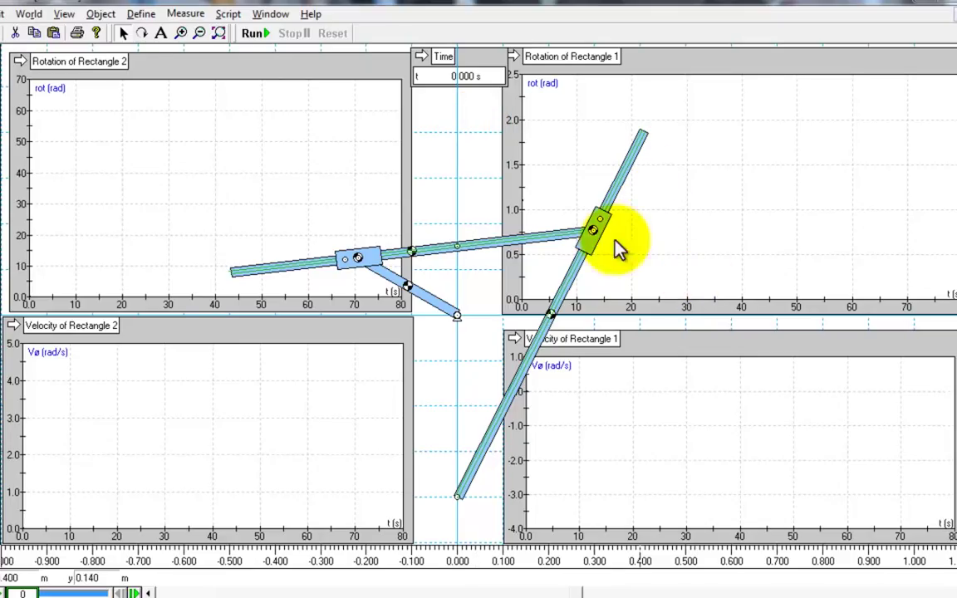
drag(521, 308, 499, 312)
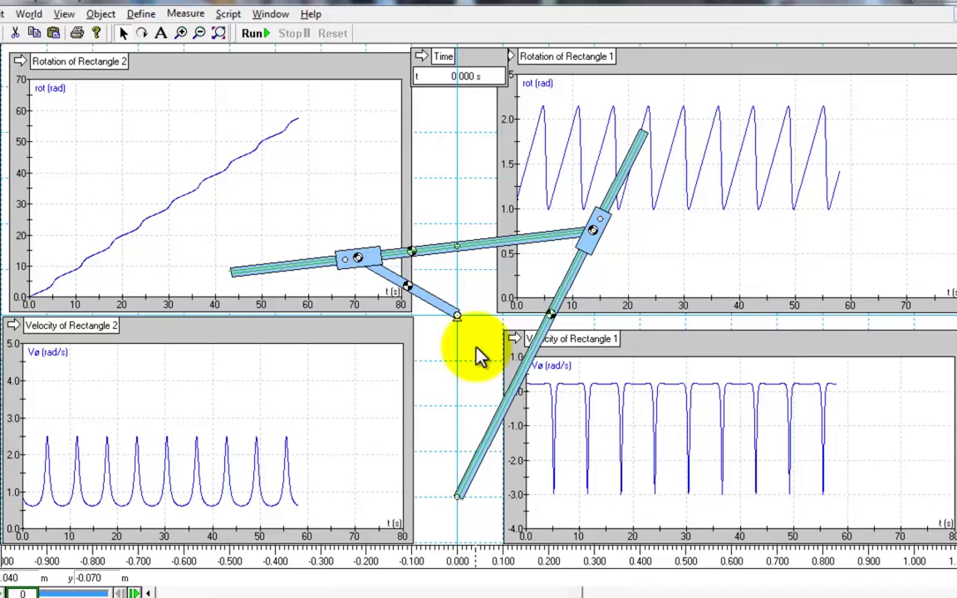
Move the Velocity of Rectangle 1 graph slightly right and stretch its upper-left corner outward to nearly align with the rotation graph above
drag(923, 345, 932, 344)
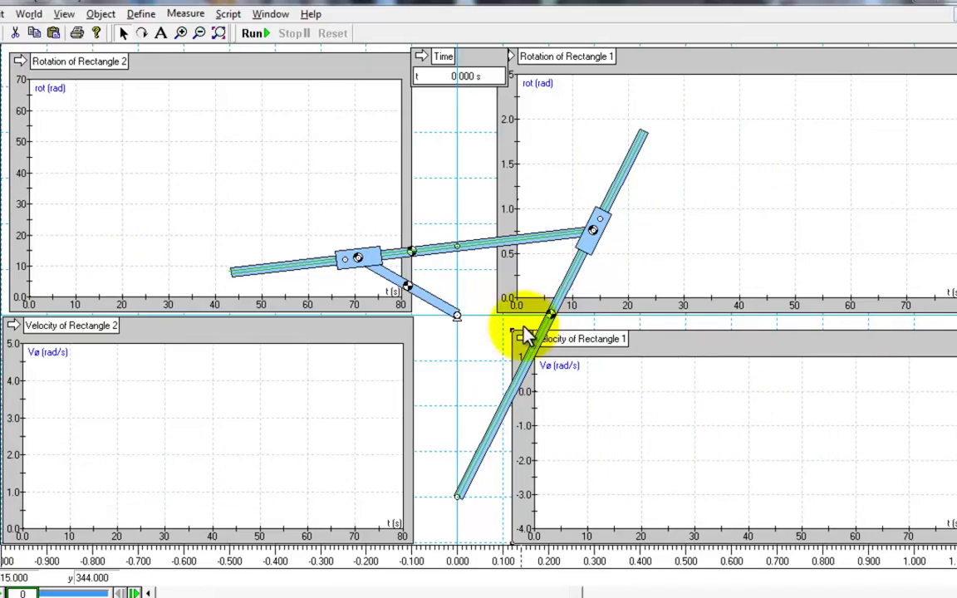
drag(516, 328, 501, 325)
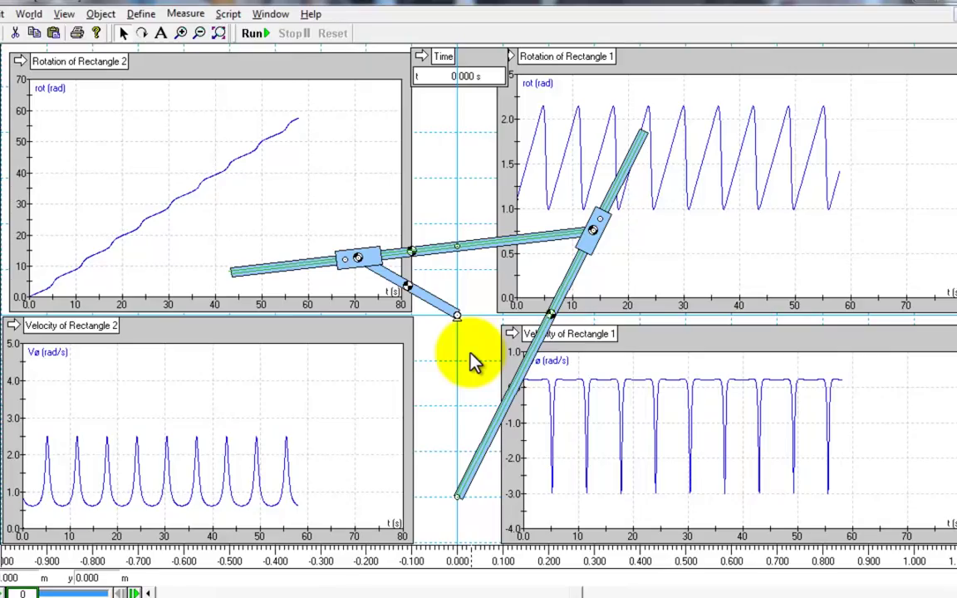
click(779, 195)
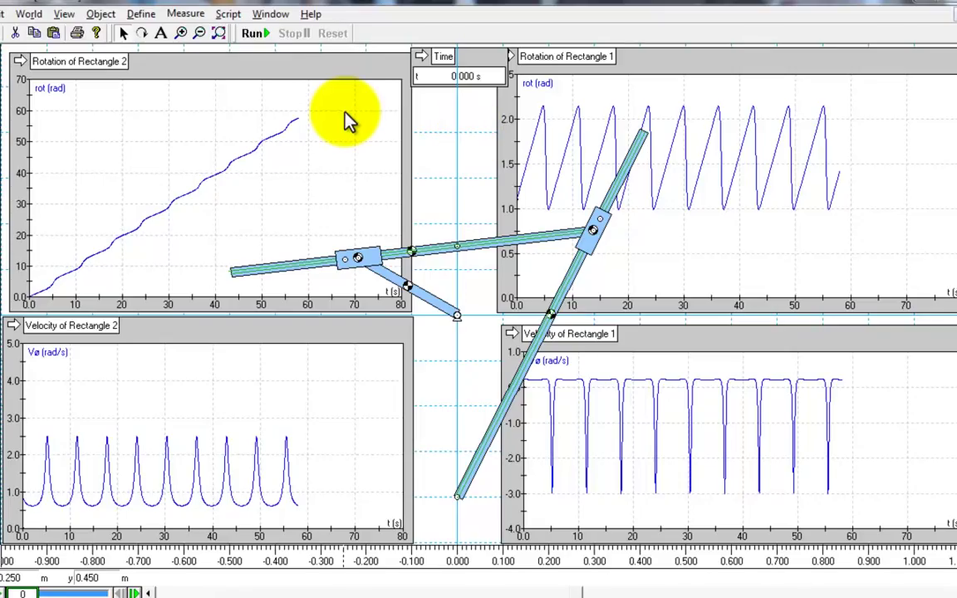
Delete the rotation and velocity graphs of both Rectangle 2 and Rectangle 1, leaving only the linkage and the Time meter
click(345, 133)
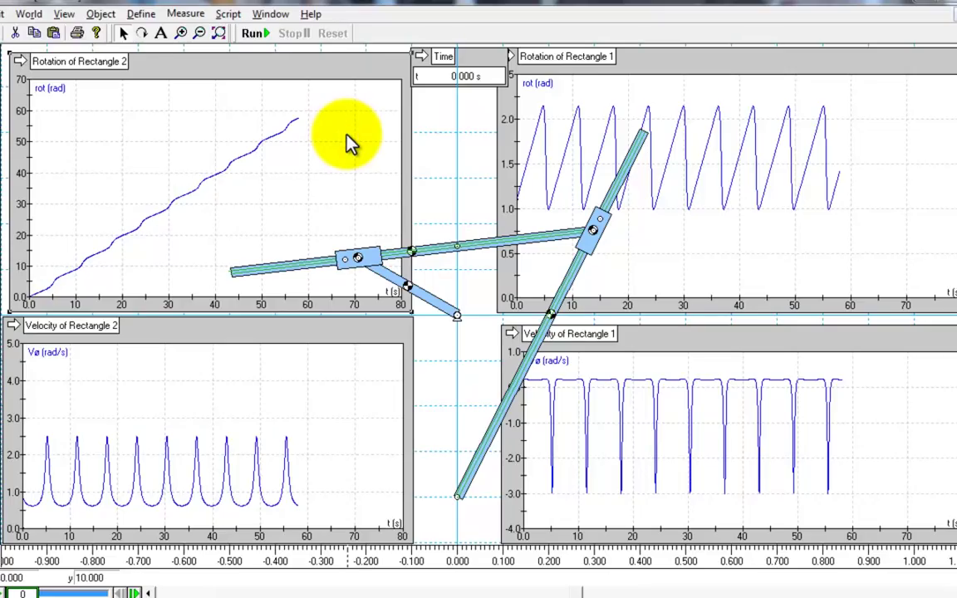
key(Delete)
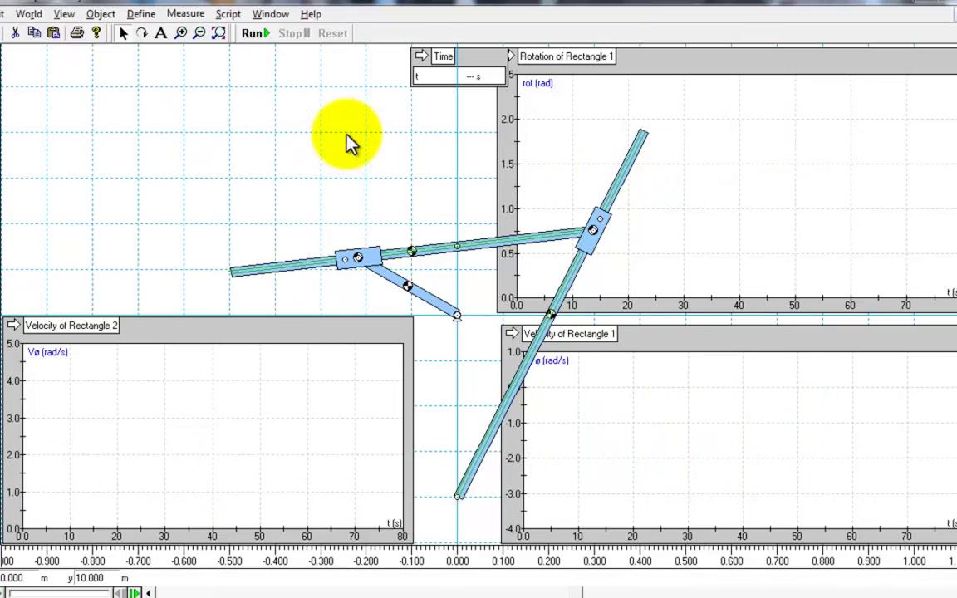
click(327, 378)
key(Delete)
click(705, 233)
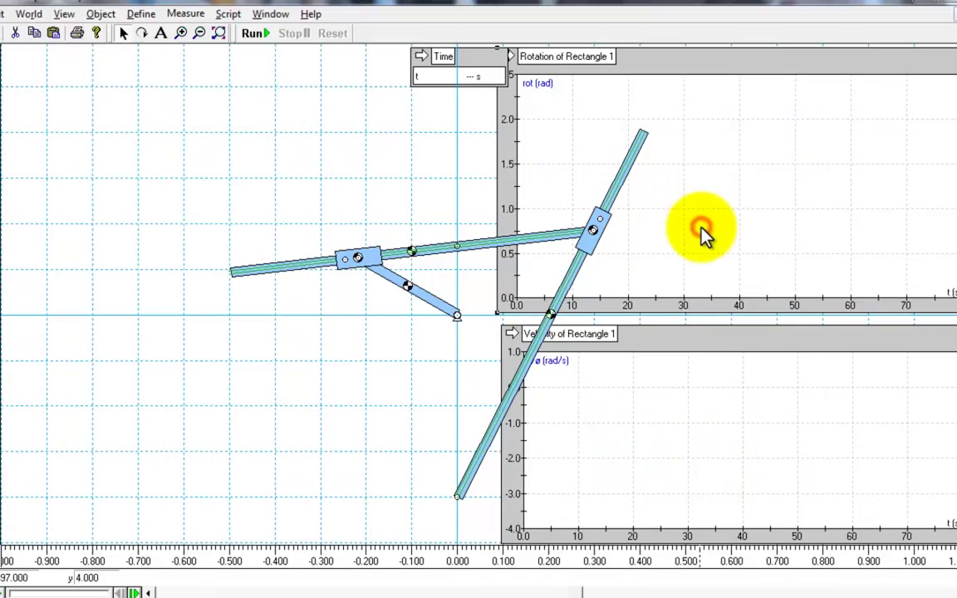
key(Delete)
click(668, 436)
key(Delete)
click(741, 321)
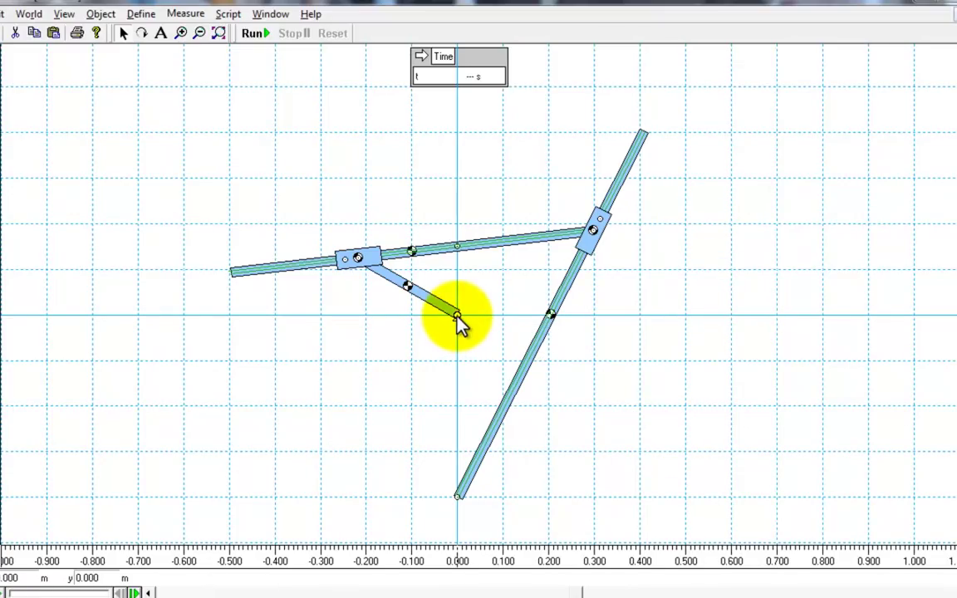
Set the velocity of the motor at the origin to 10 rad/s and close its properties
click(468, 338)
double_click(457, 316)
drag(118, 104, 910, 64)
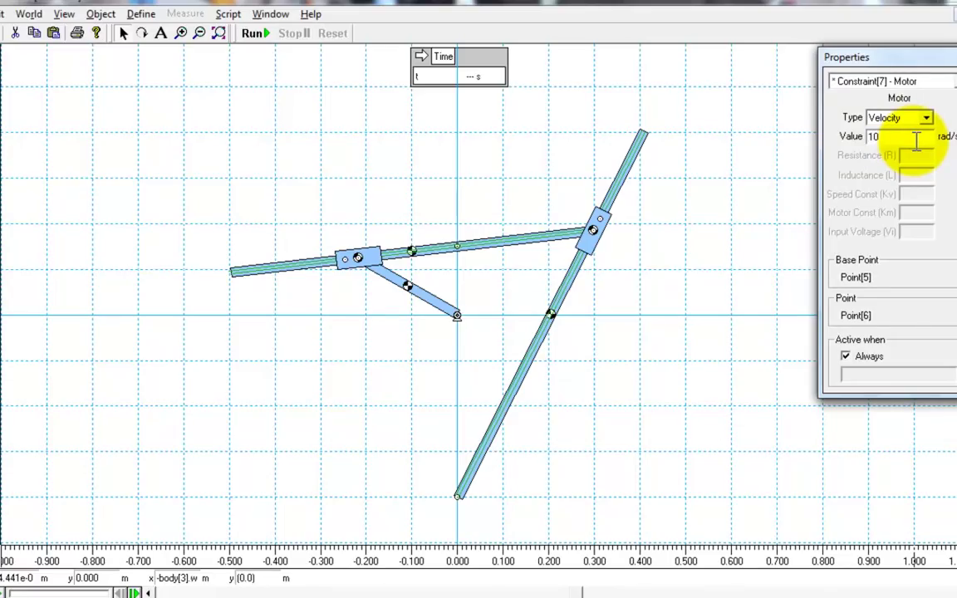
click(952, 57)
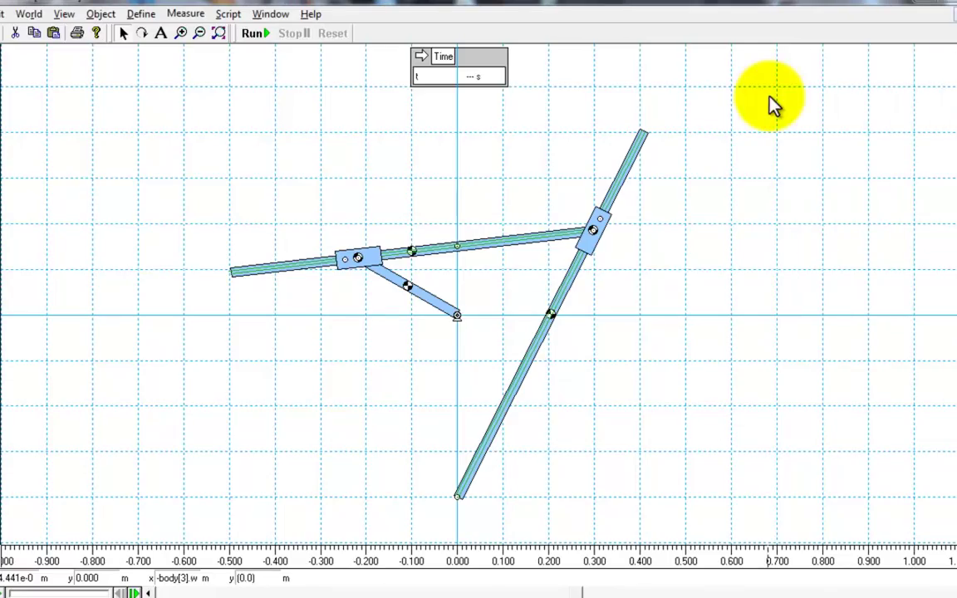
Run the simulation at the new motor speed for about 4.35 s, stop it and reset it to the start
click(256, 33)
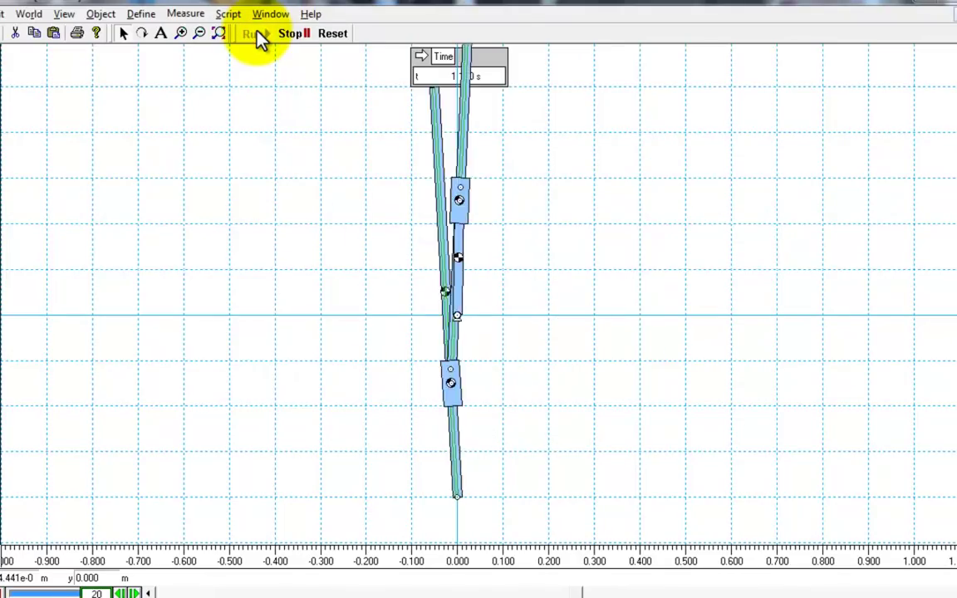
click(302, 34)
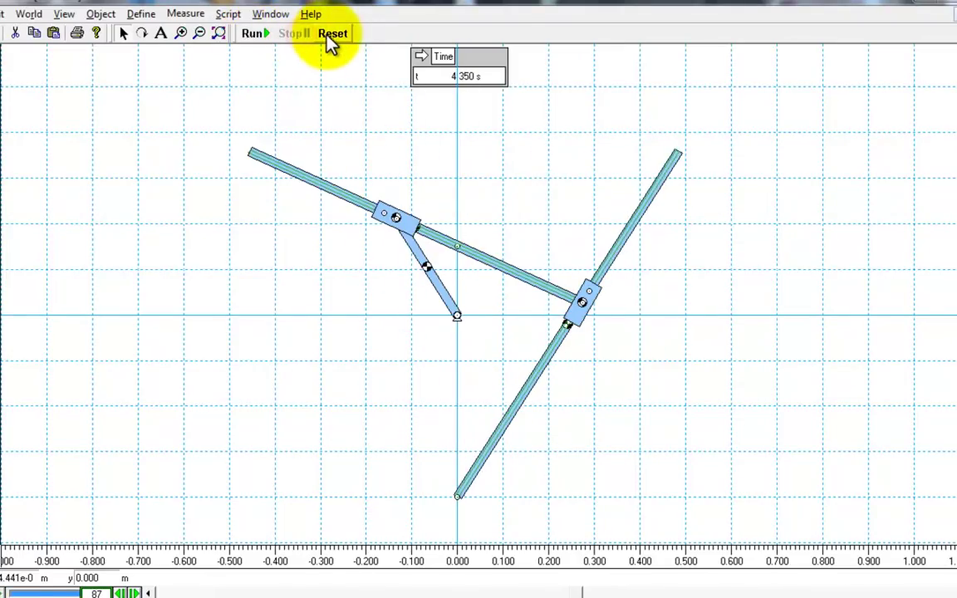
click(334, 35)
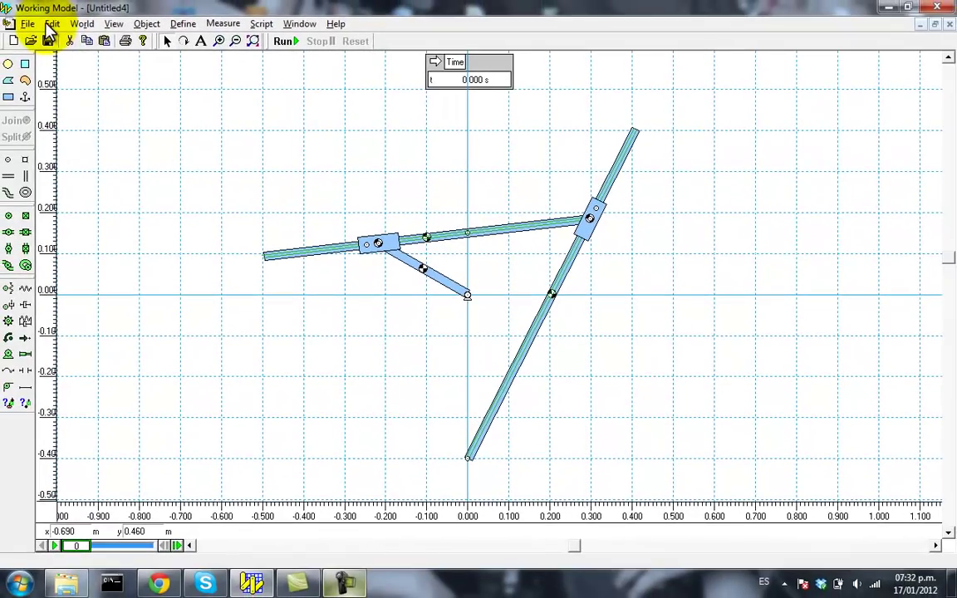
click(50, 25)
mouse_move(104, 26)
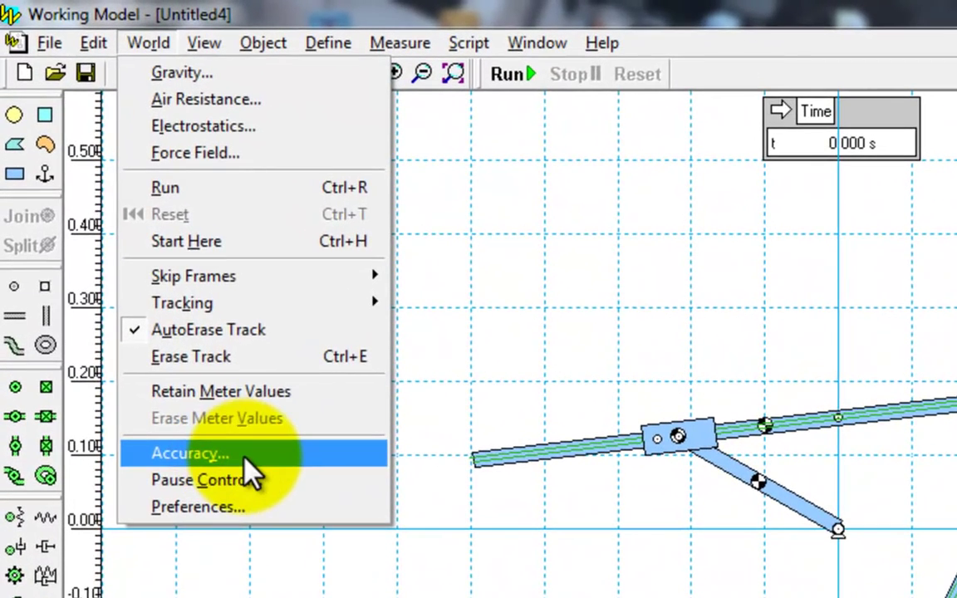
click(244, 459)
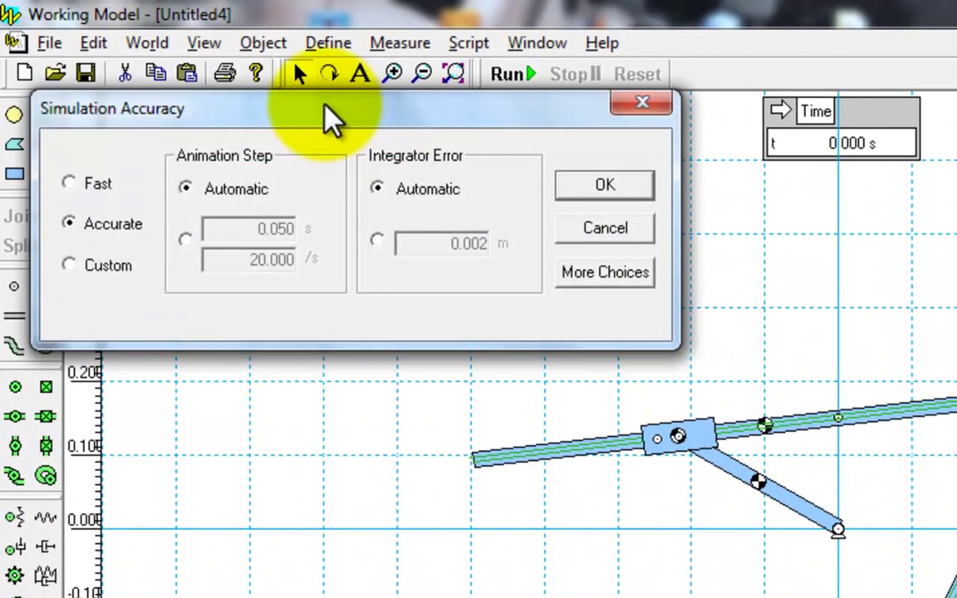
drag(330, 117, 410, 130)
click(713, 124)
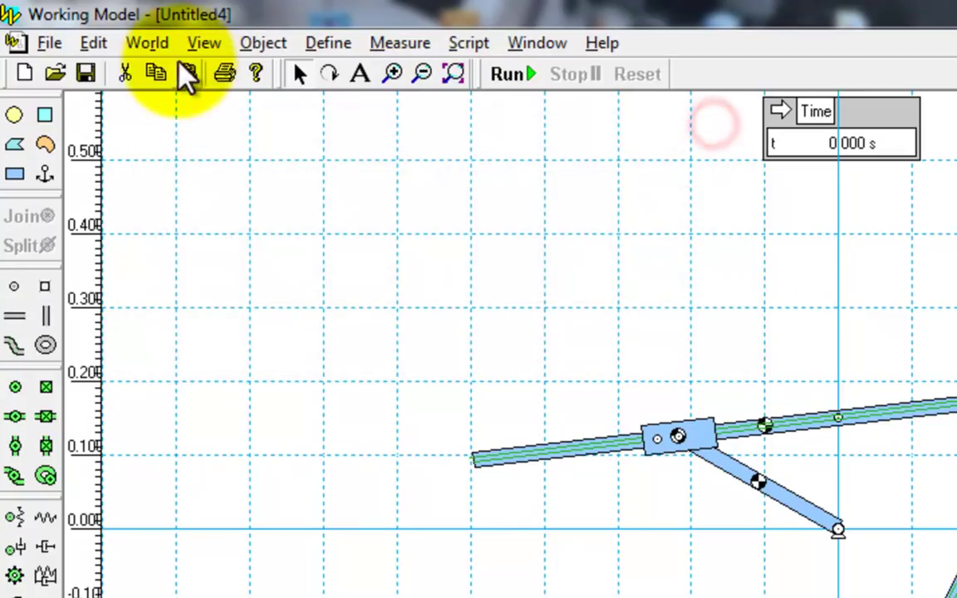
Set the simulation accuracy to a fixed animation step of 0.0005 s, run the simulation to about 1.33 s and reset it
click(150, 44)
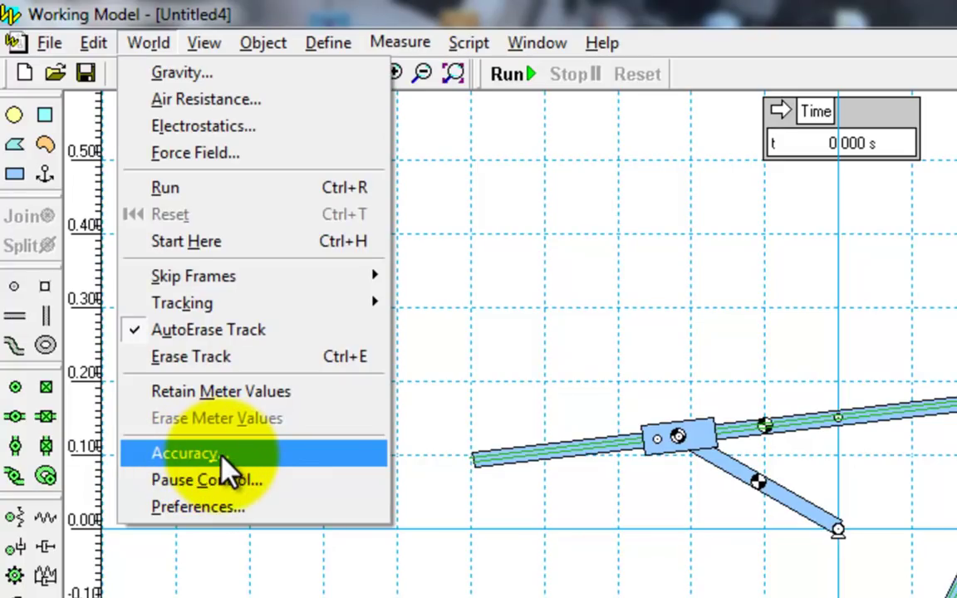
click(250, 451)
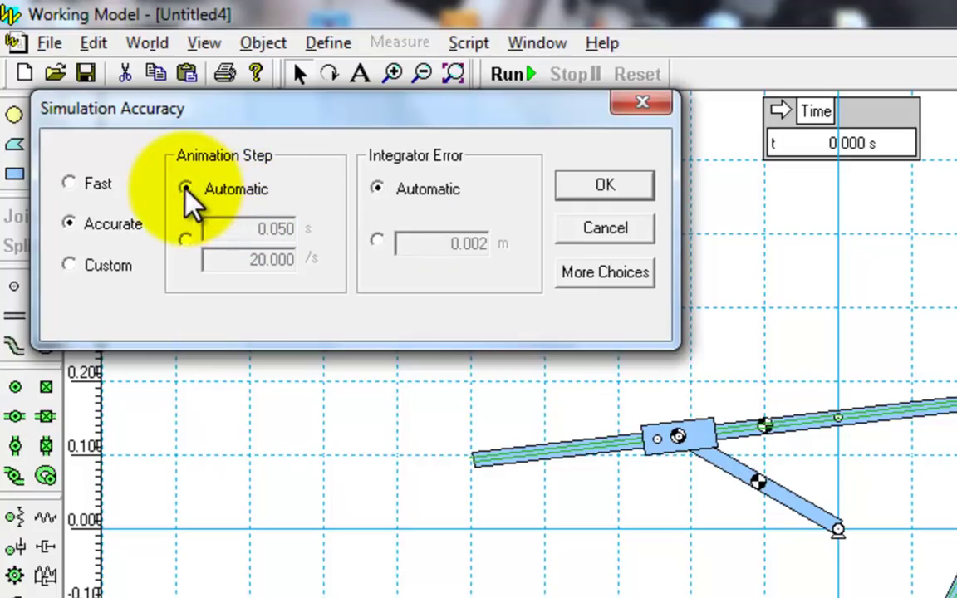
click(186, 240)
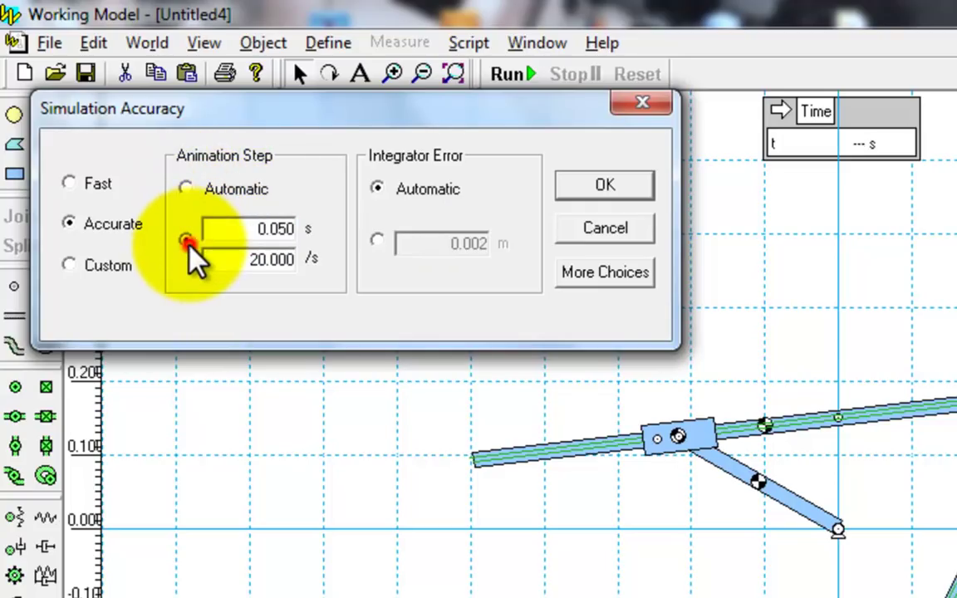
click(283, 230)
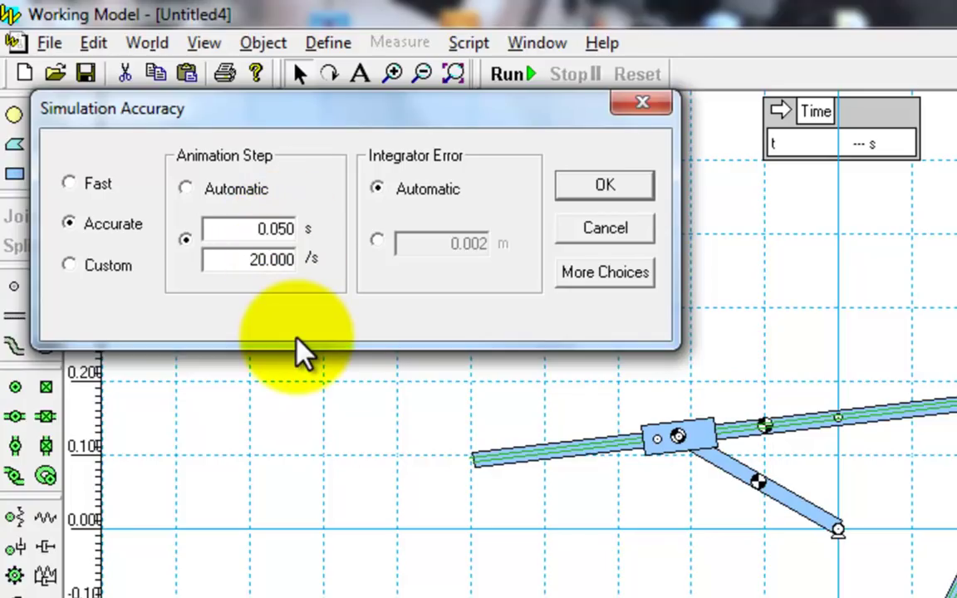
text(0)
key(Return)
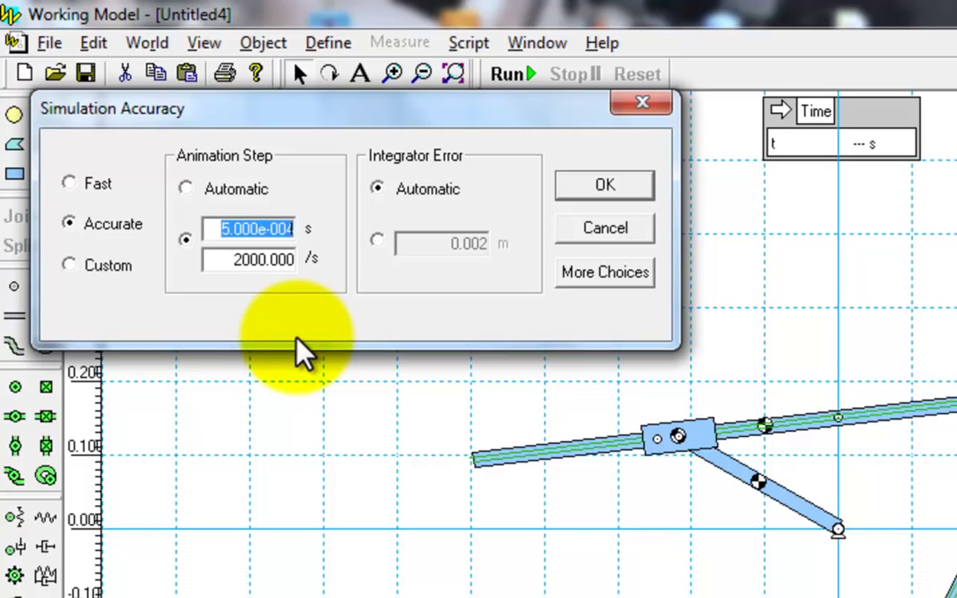
click(605, 181)
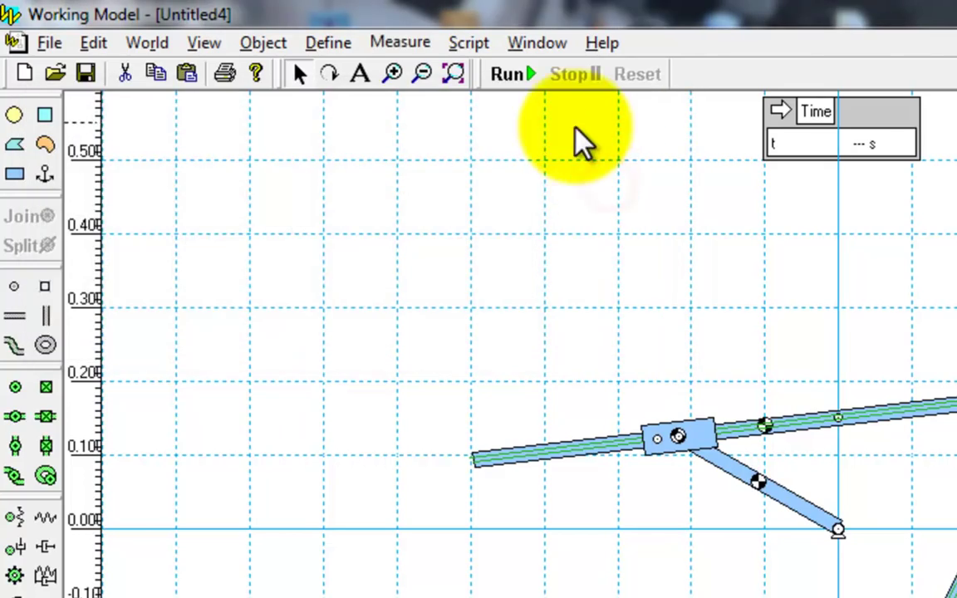
click(510, 75)
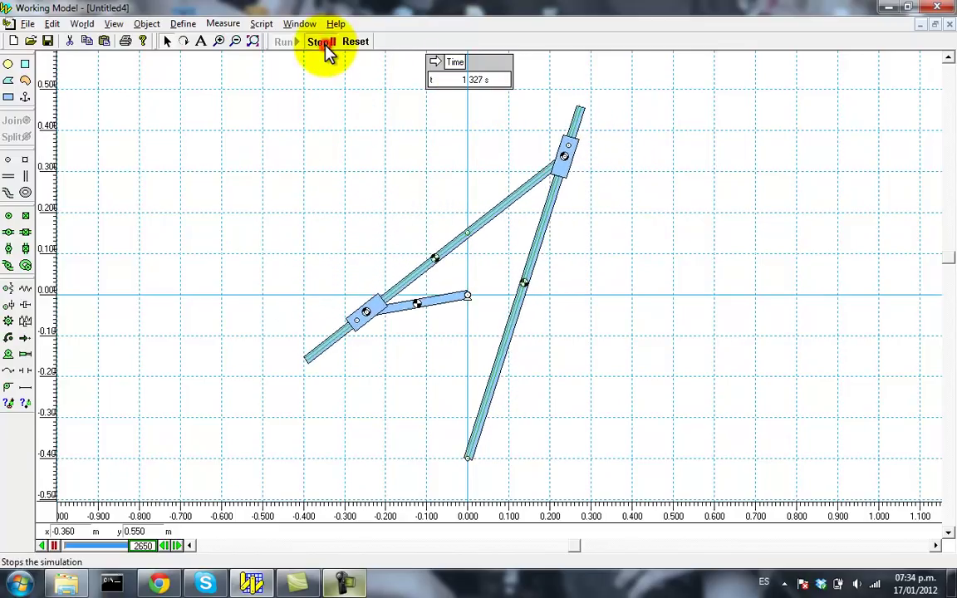
click(353, 43)
Set the animation step back to 0.050 s, run the simulation for about 5.55 s, stop it and reset it
click(82, 24)
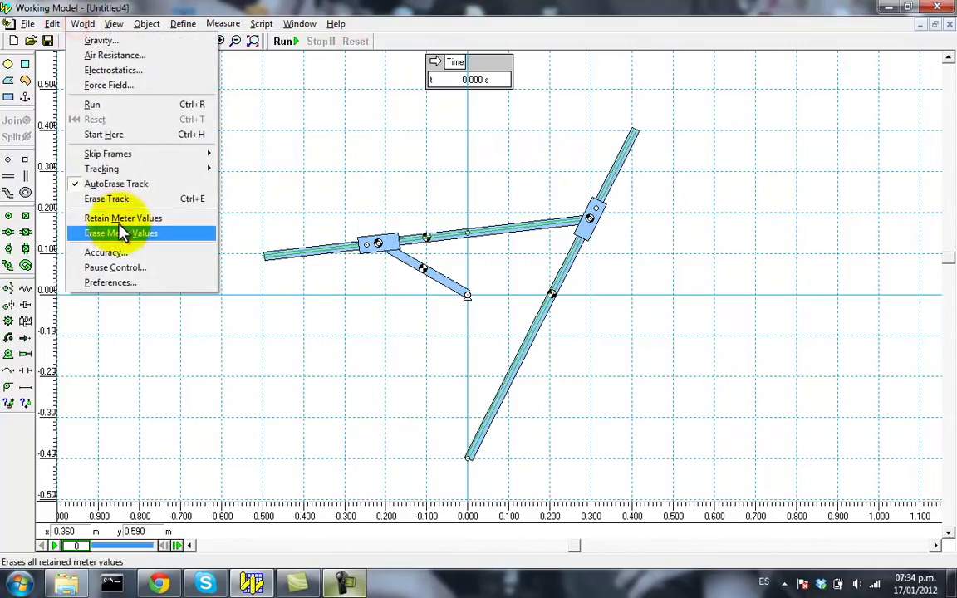
click(131, 253)
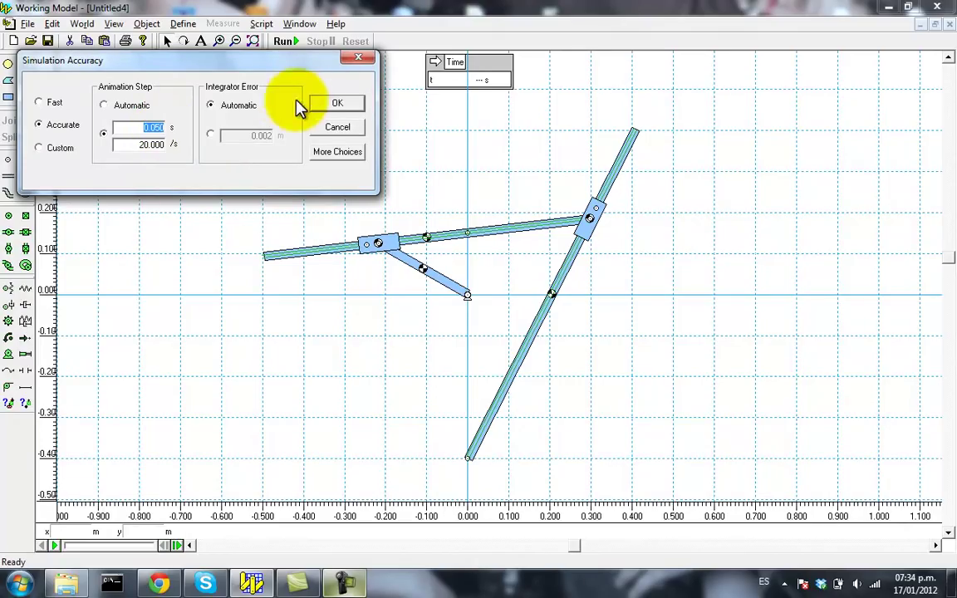
click(324, 103)
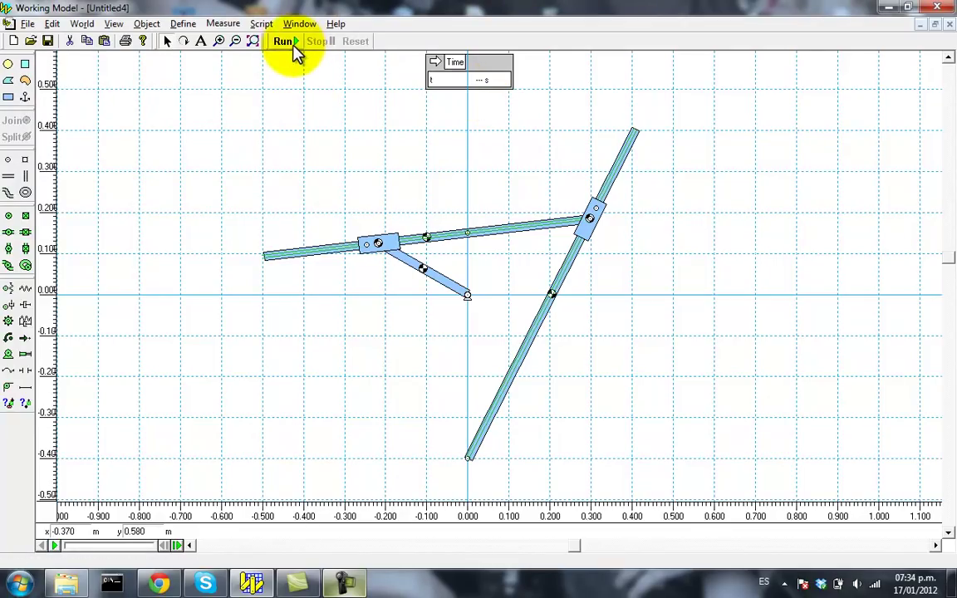
click(287, 42)
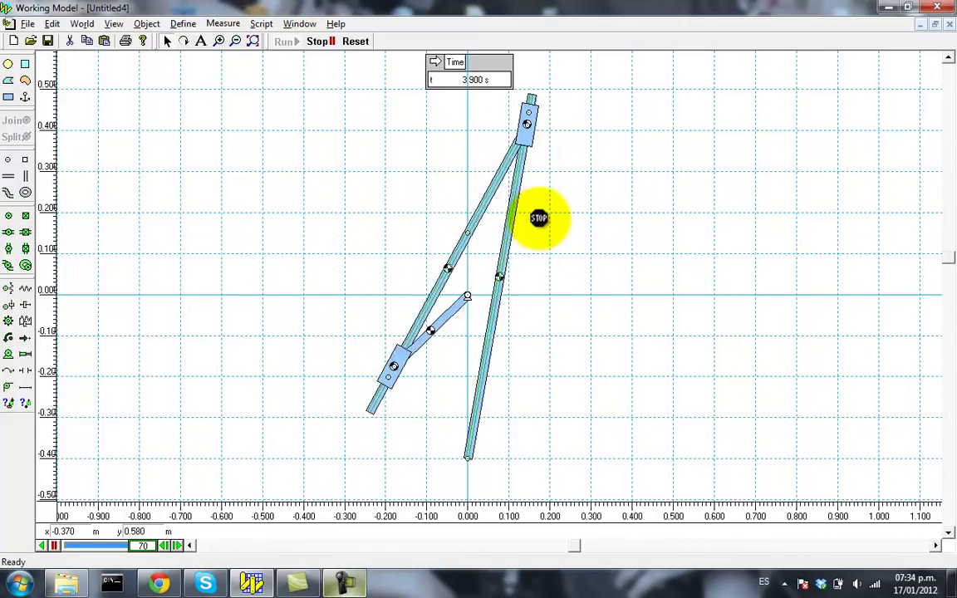
click(324, 45)
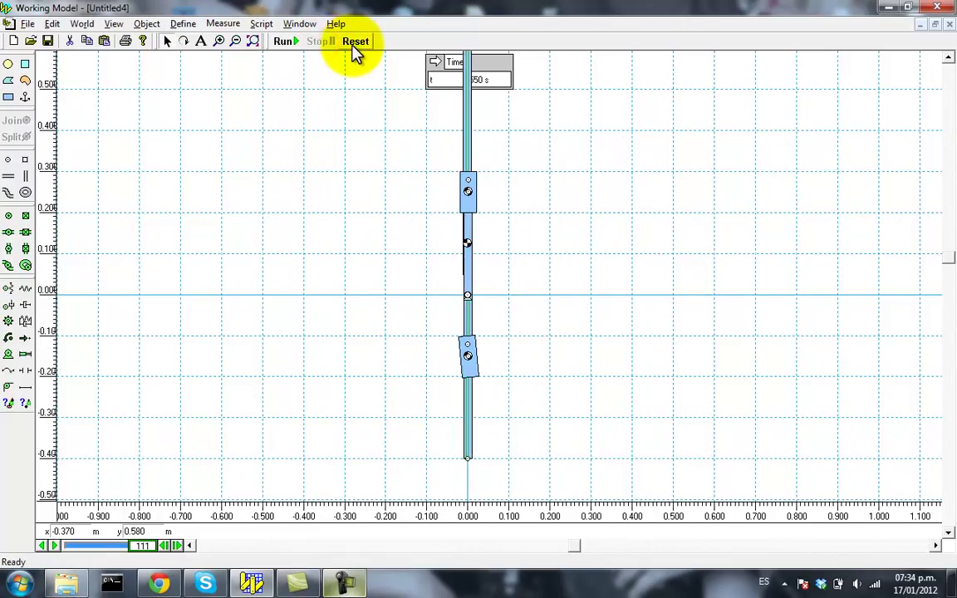
click(357, 45)
Set the animation step in the simulation accuracy settings to 0.00050 s
click(82, 24)
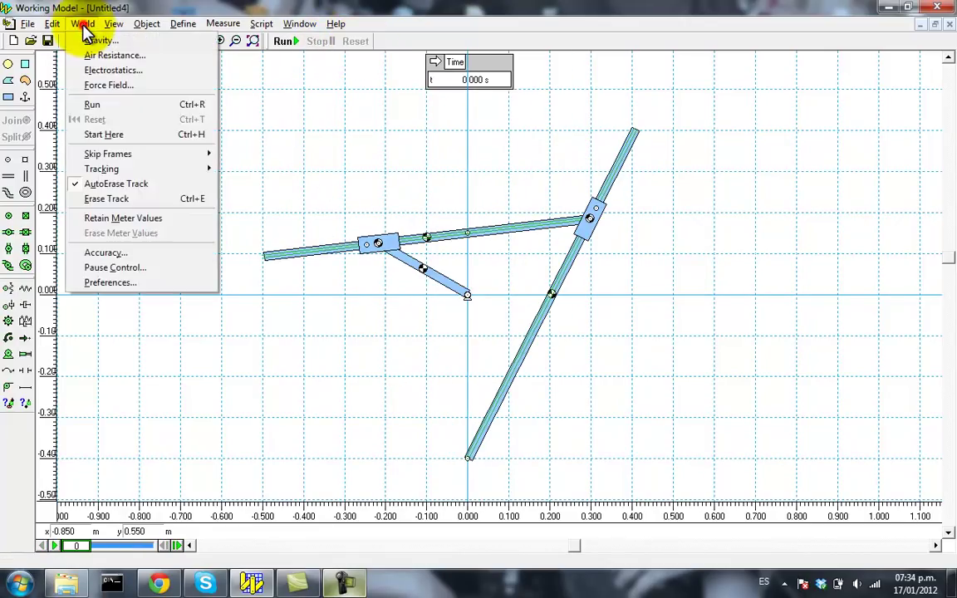
click(156, 254)
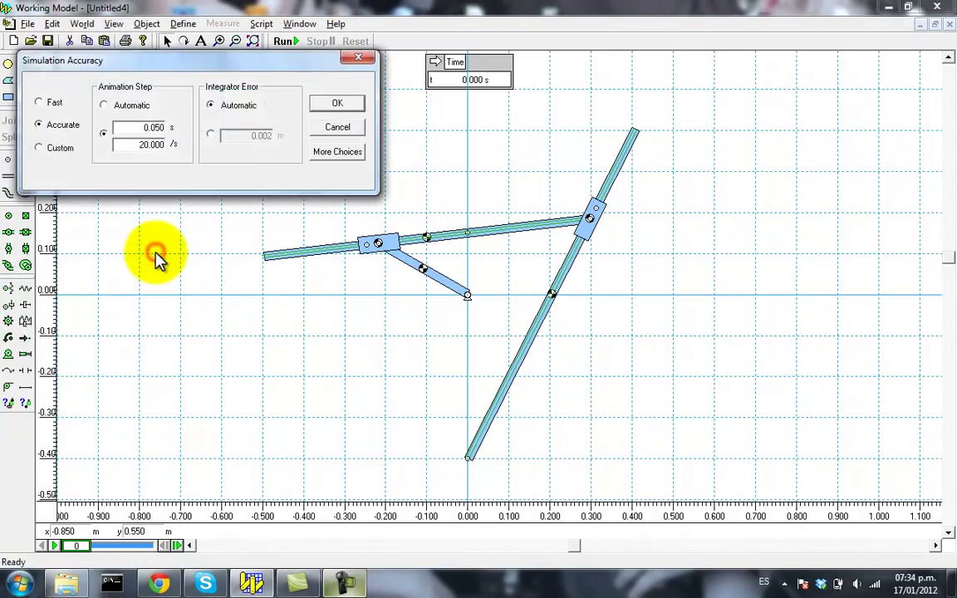
click(157, 127)
text(00)
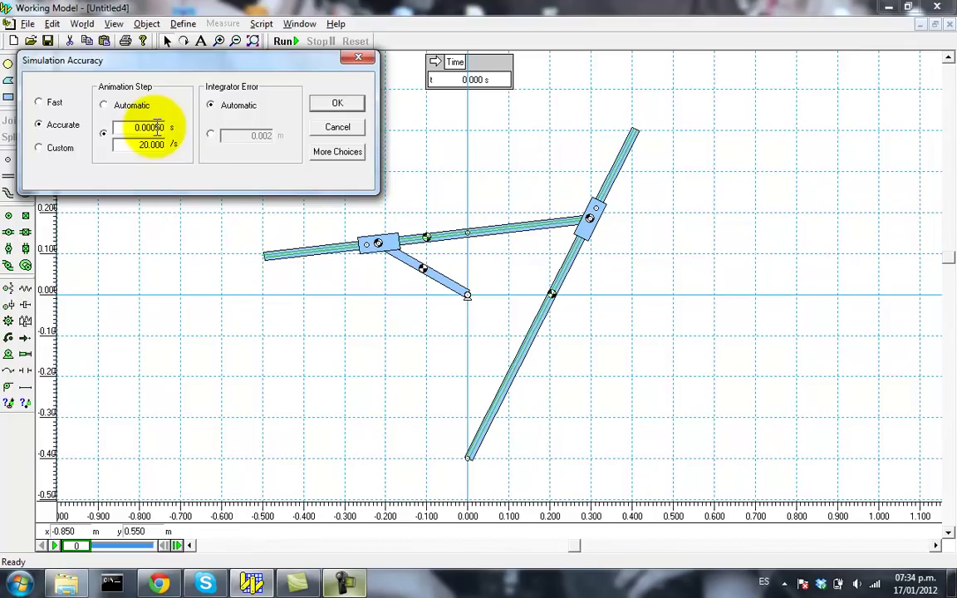
click(335, 104)
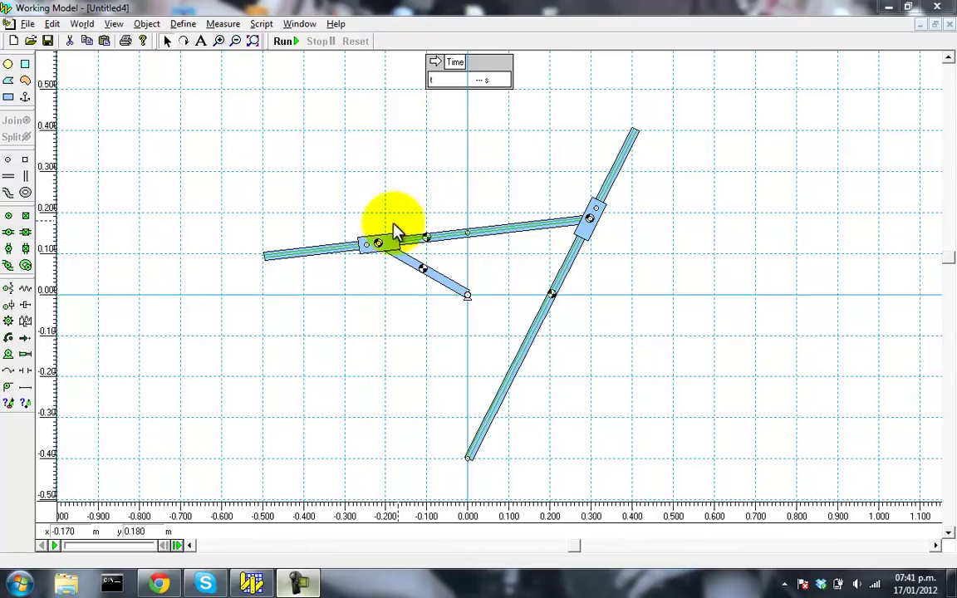
Add a Pause Control condition that pauses the simulation when time > 5
click(114, 25)
mouse_move(93, 30)
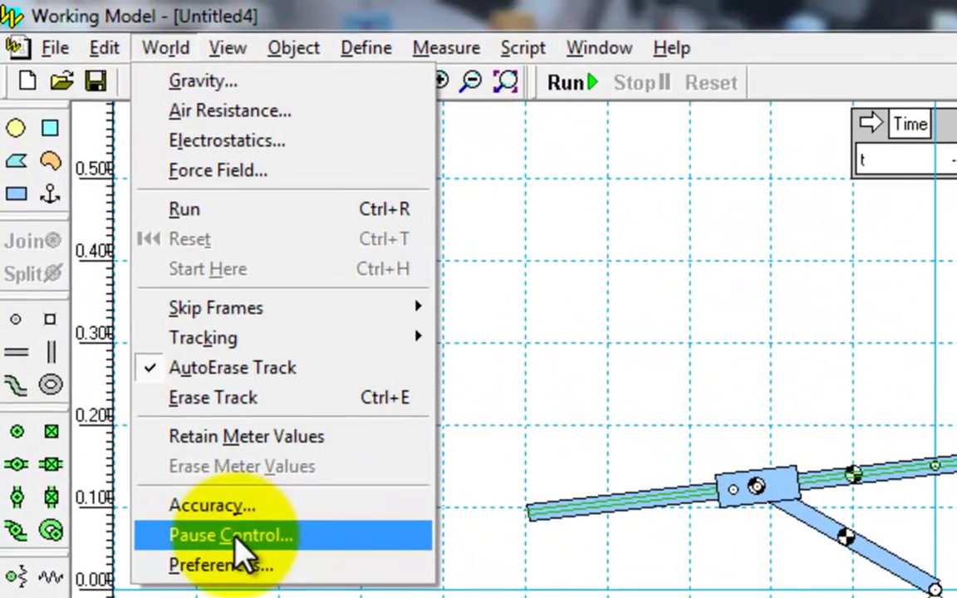
click(254, 536)
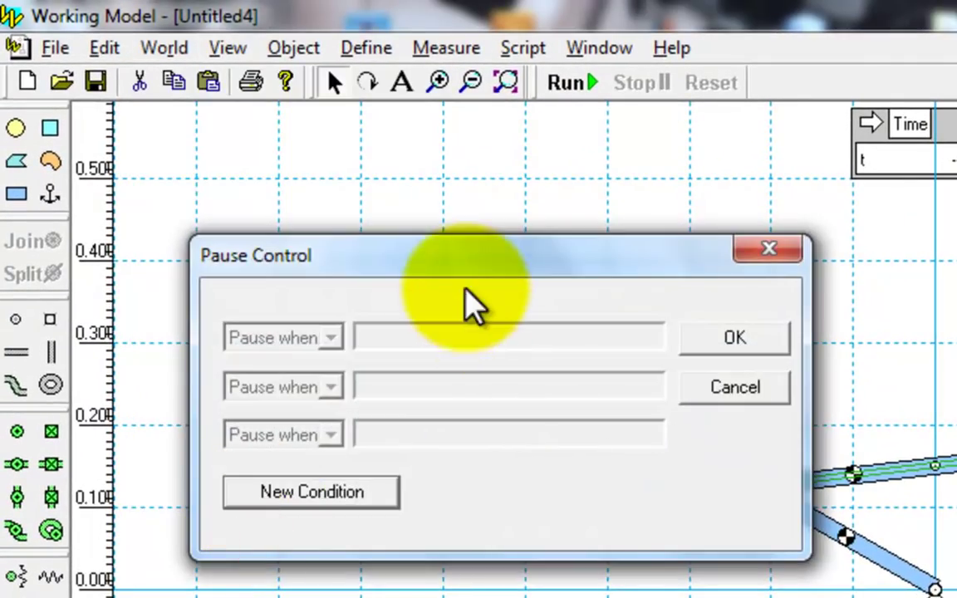
click(359, 492)
drag(491, 257, 413, 146)
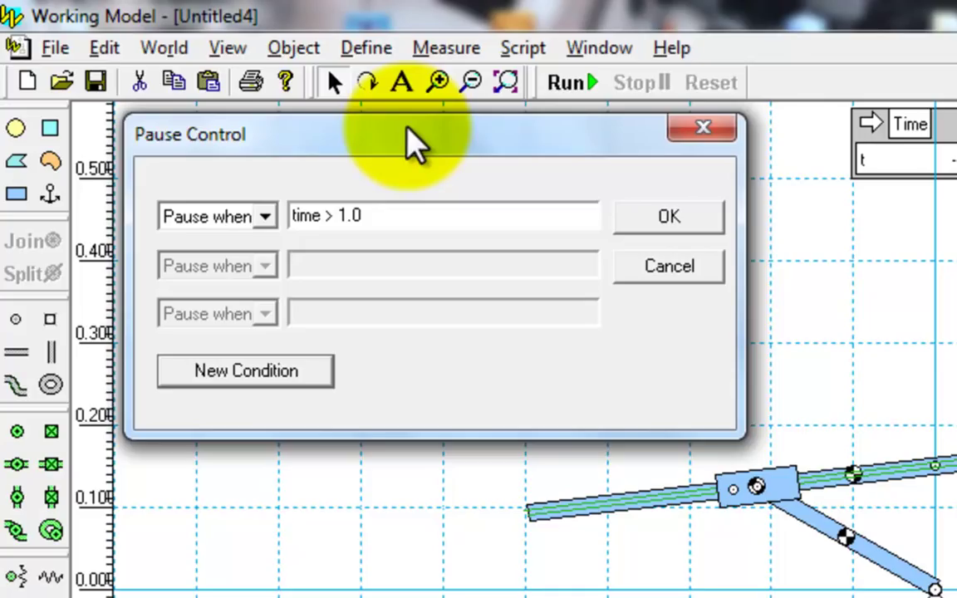
click(378, 218)
key(BackSpace)
key(BackSpace)
key(BackSpace)
text(5)
key(shift+Home)
click(690, 217)
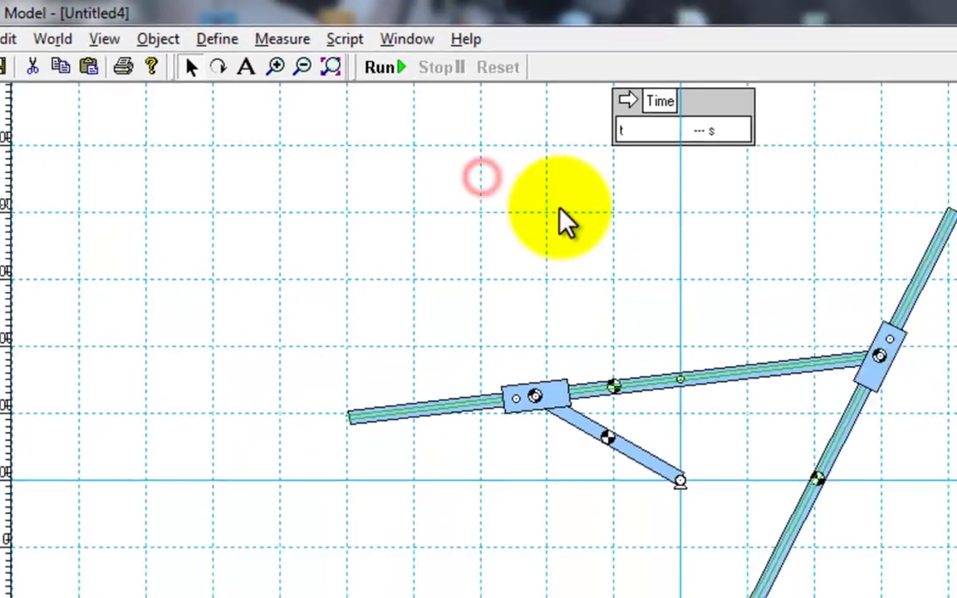
Run the linkage simulation briefly with the current animation step and reset it
click(242, 58)
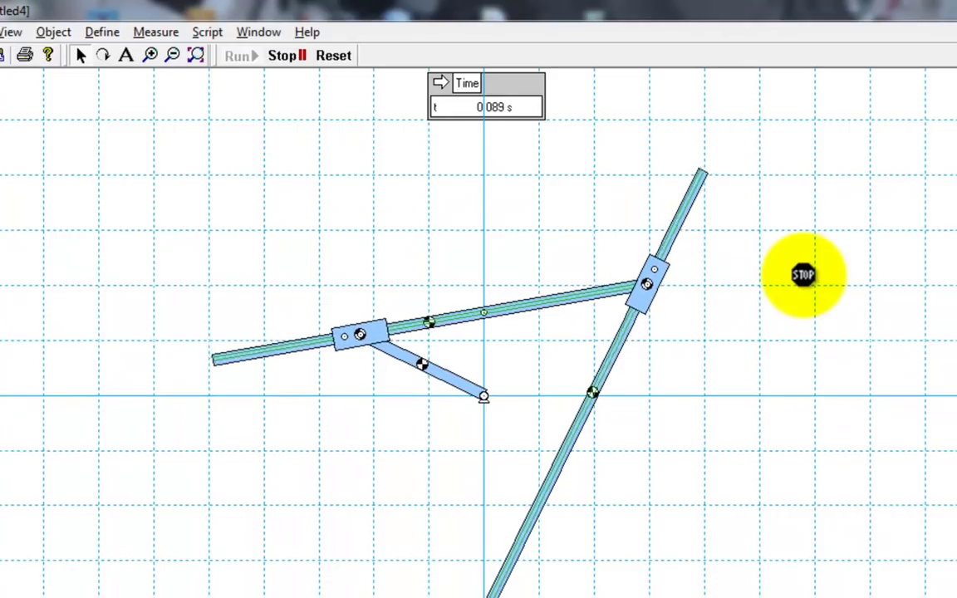
click(335, 56)
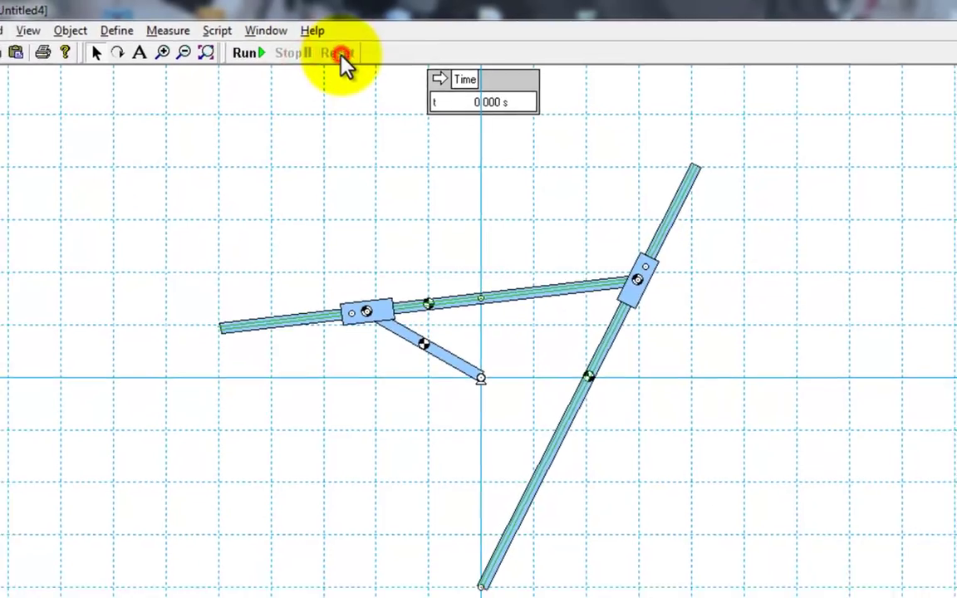
Set the animation step to 0.005 s in the simulation accuracy settings, run the simulation until the 5 s pause and reset it
click(52, 23)
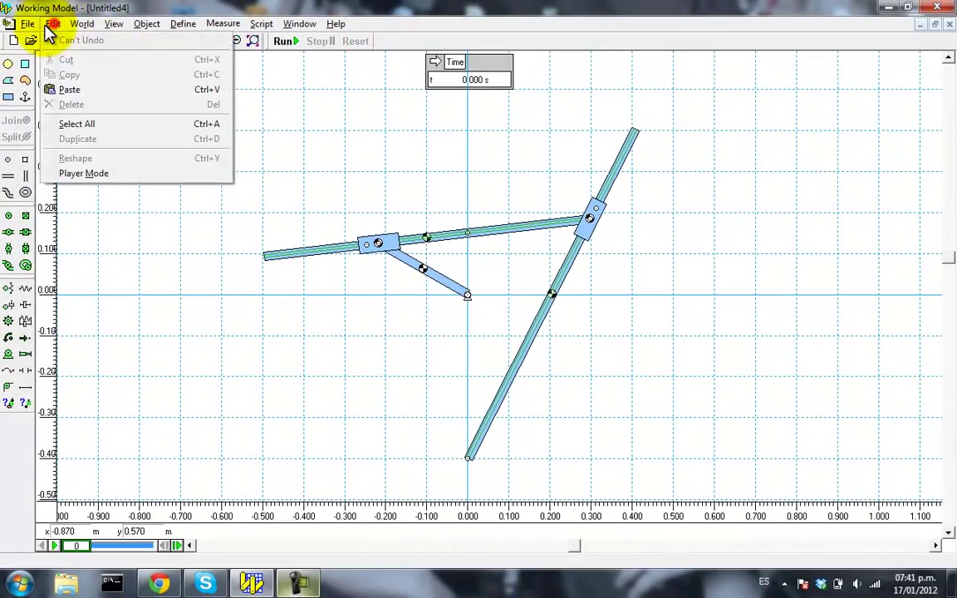
mouse_move(82, 25)
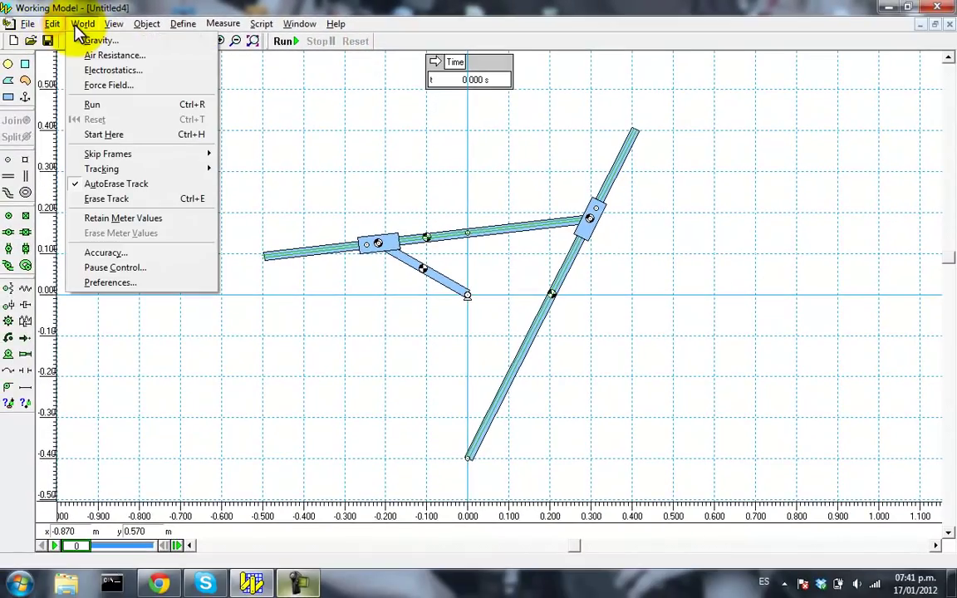
click(123, 256)
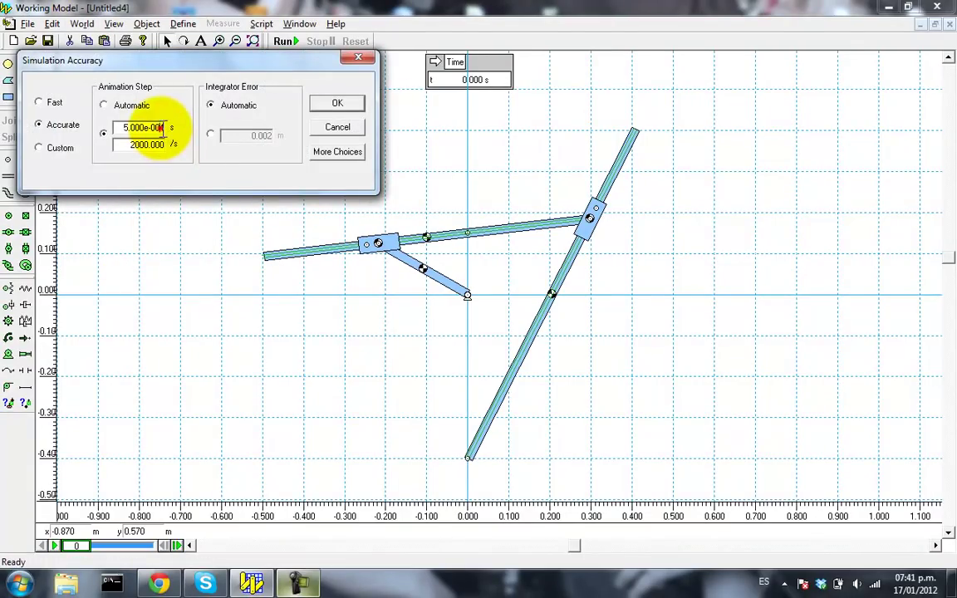
double_click(163, 127)
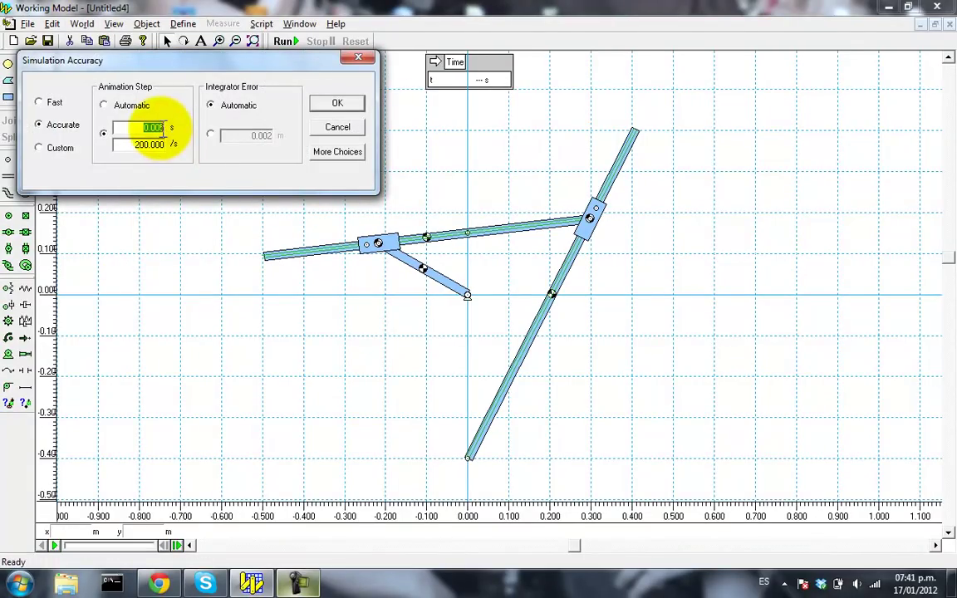
text(0.005)
click(326, 103)
click(281, 40)
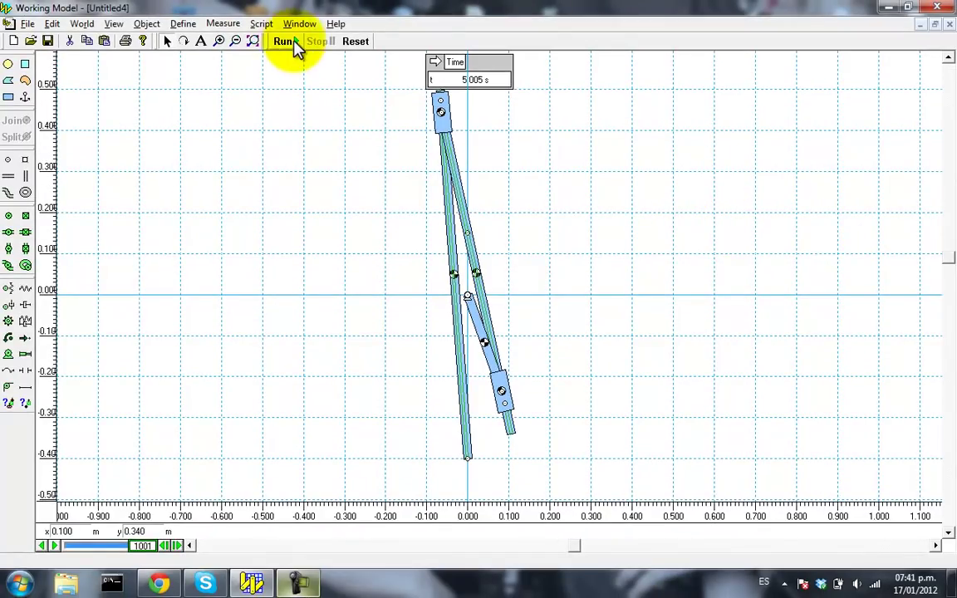
click(354, 42)
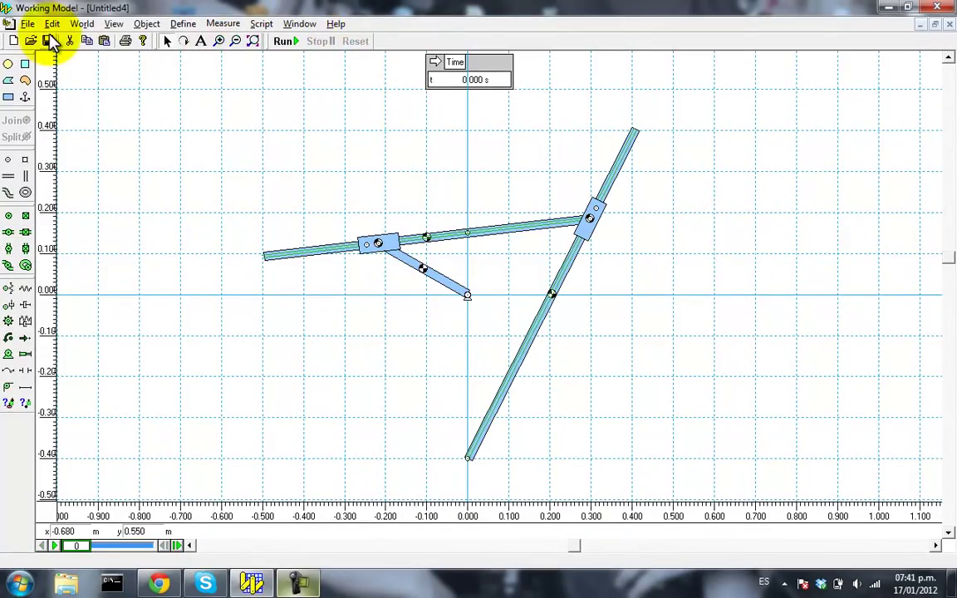
Add a rotation graph for the upper slotted bar (Rectangle 2) and move it to the empty area above the linkage, away from the Time meter
click(81, 24)
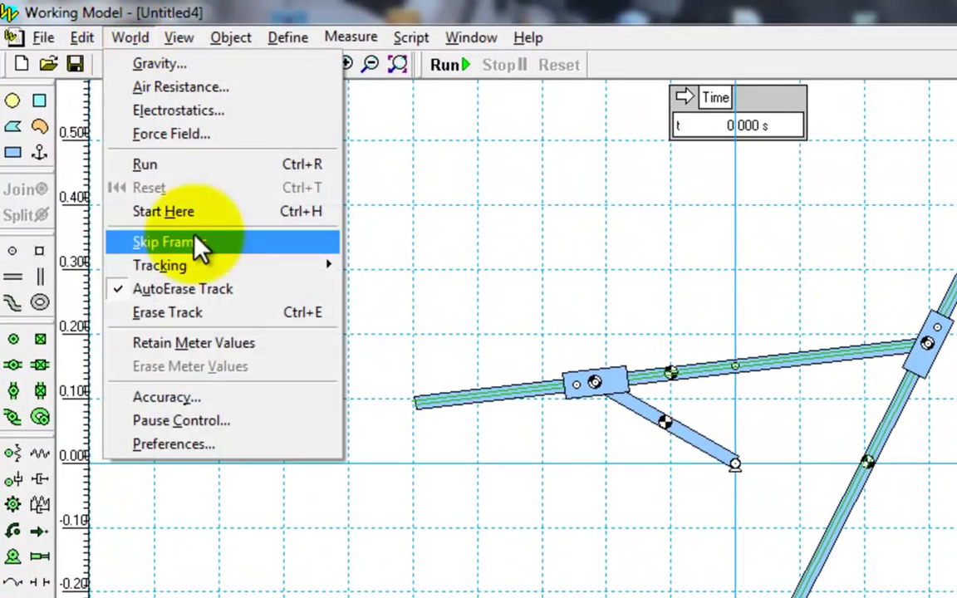
click(462, 203)
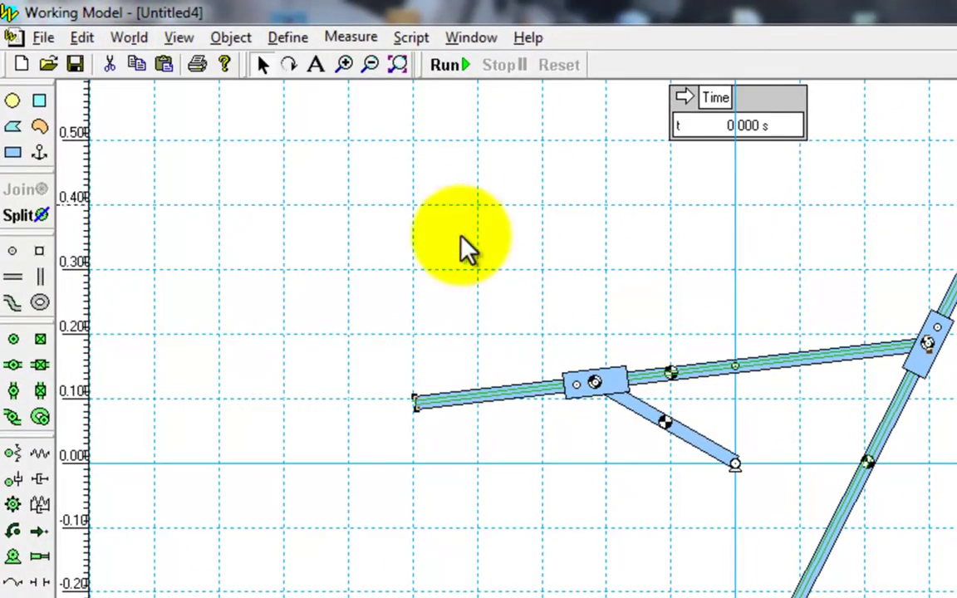
click(359, 39)
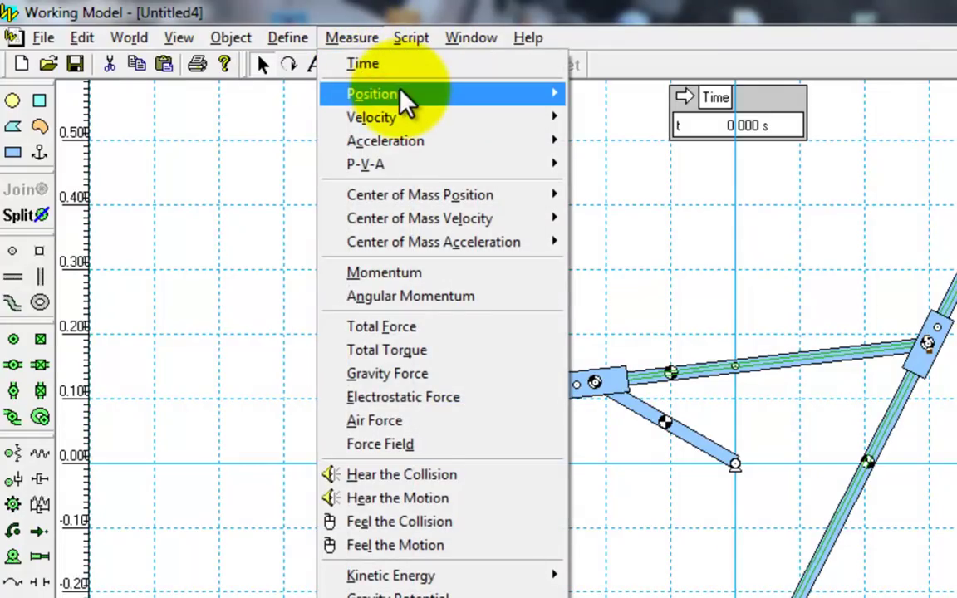
mouse_move(406, 96)
click(654, 176)
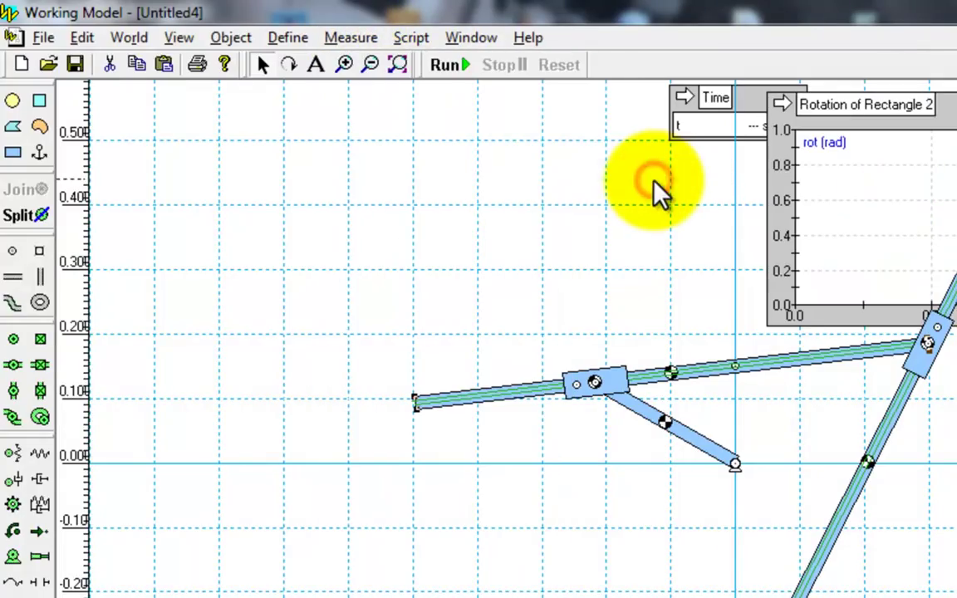
drag(936, 106, 294, 113)
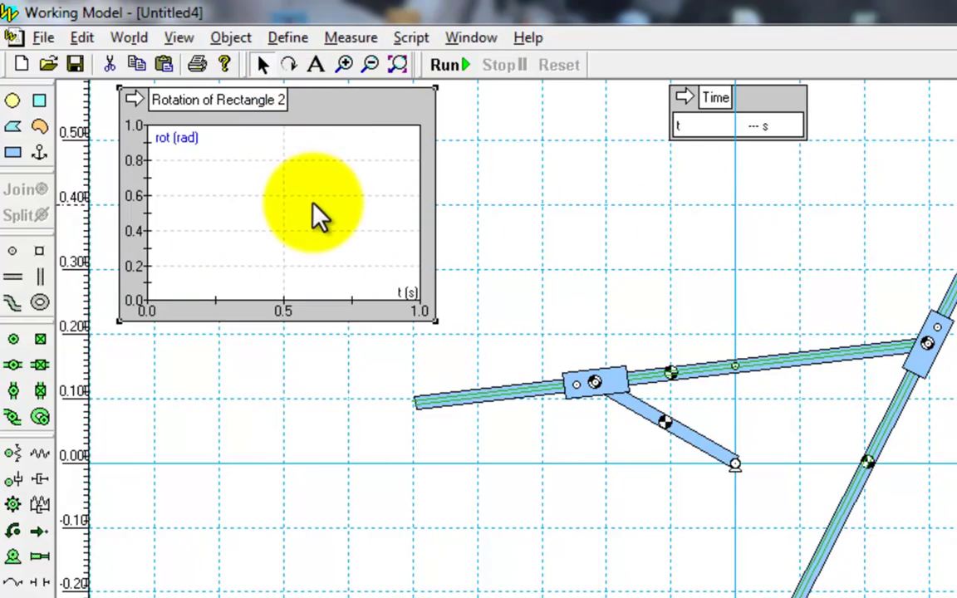
Set the maximum of the rotation graph's x axis to 6
double_click(314, 208)
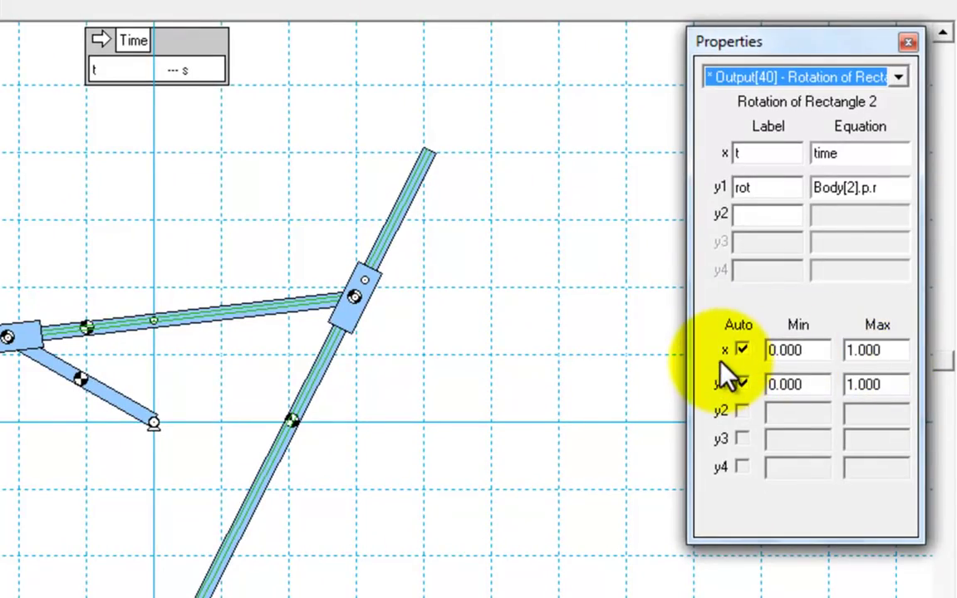
click(854, 349)
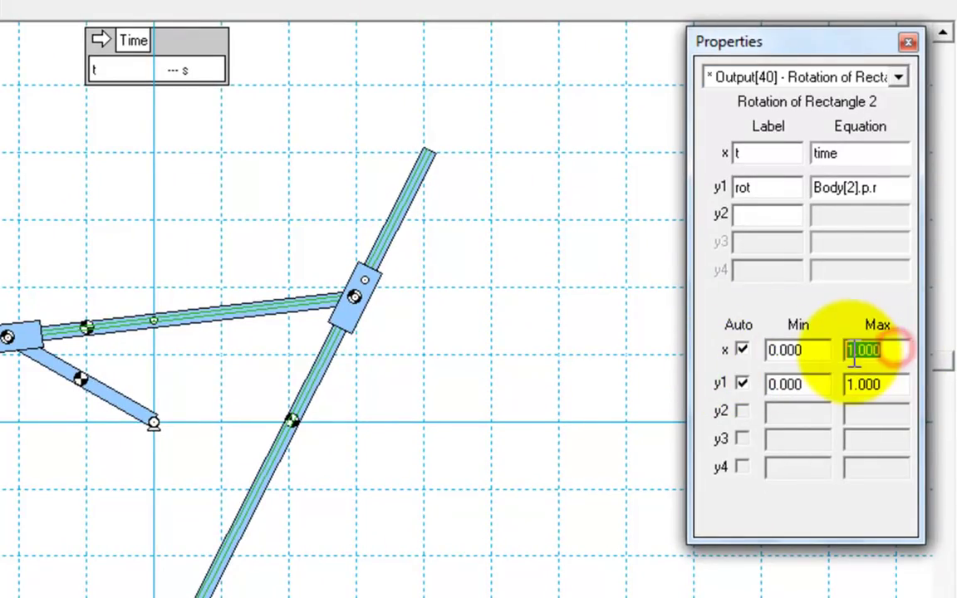
text(6)
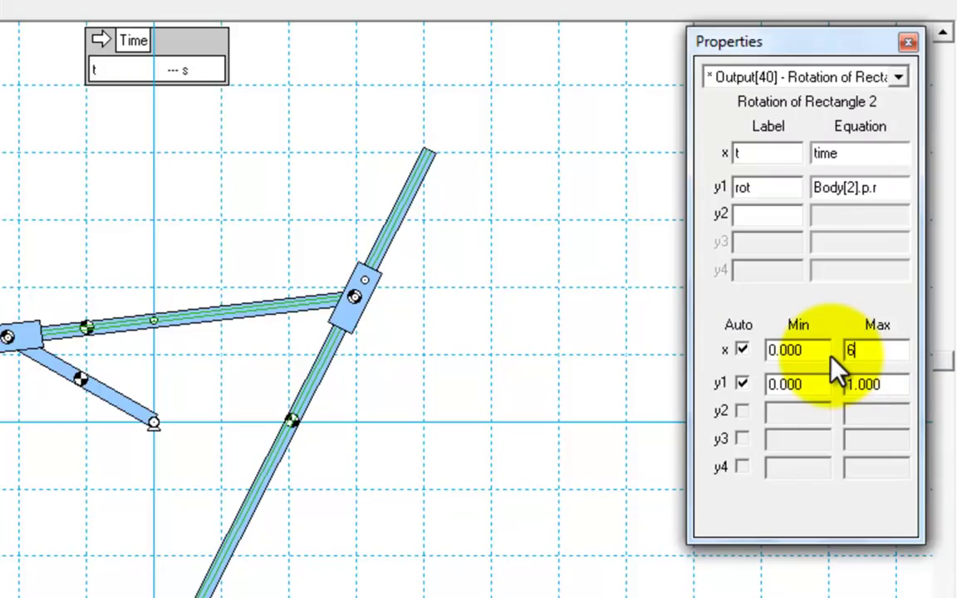
key(Return)
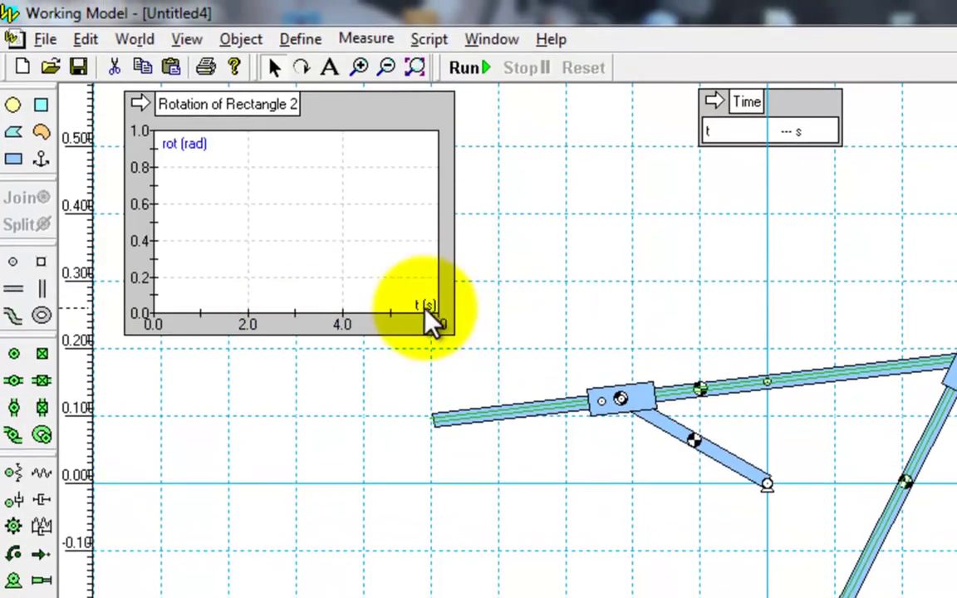
Run the simulation until the 5 s pause to plot the bar's rotation, and reset it
click(465, 69)
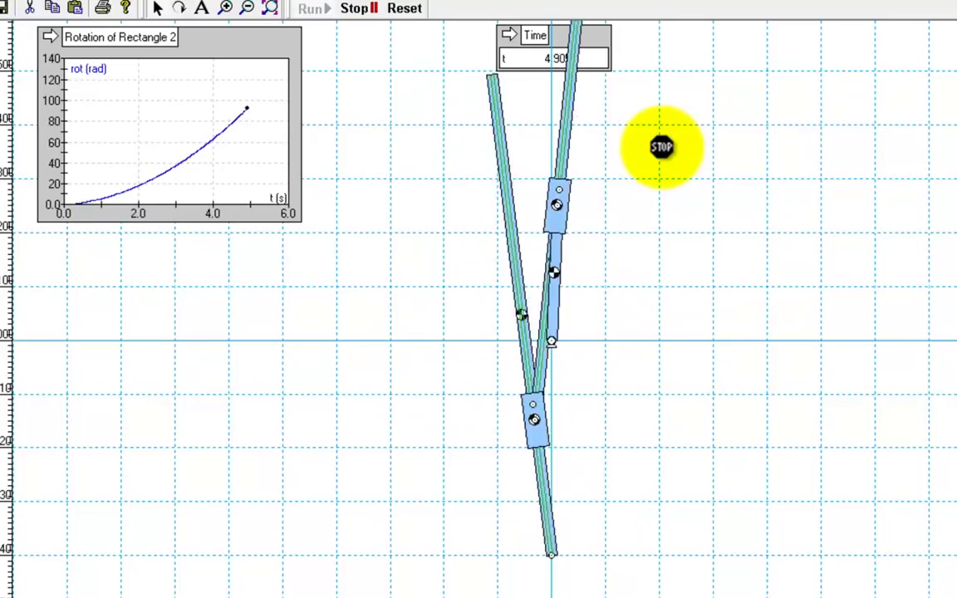
click(662, 148)
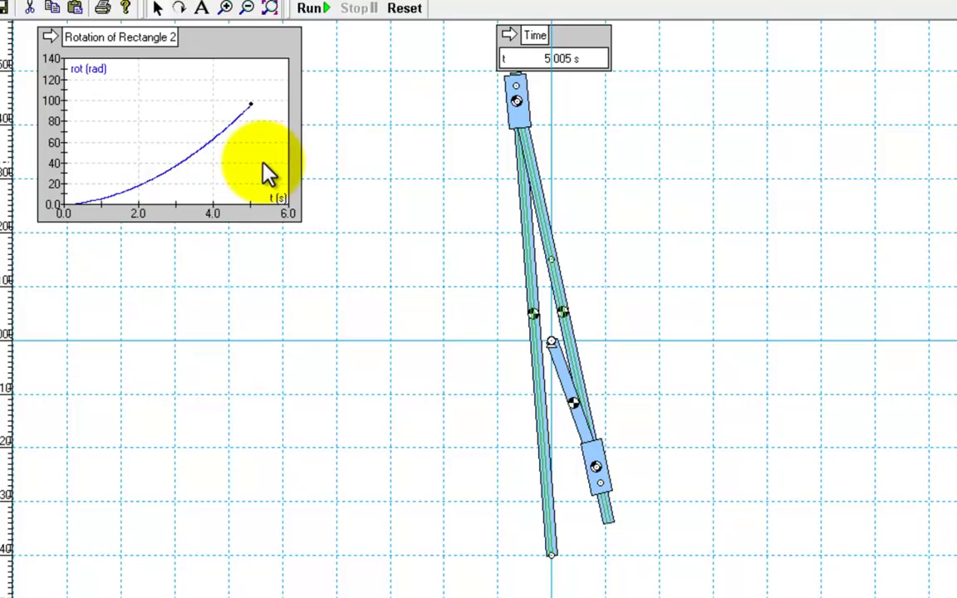
click(398, 10)
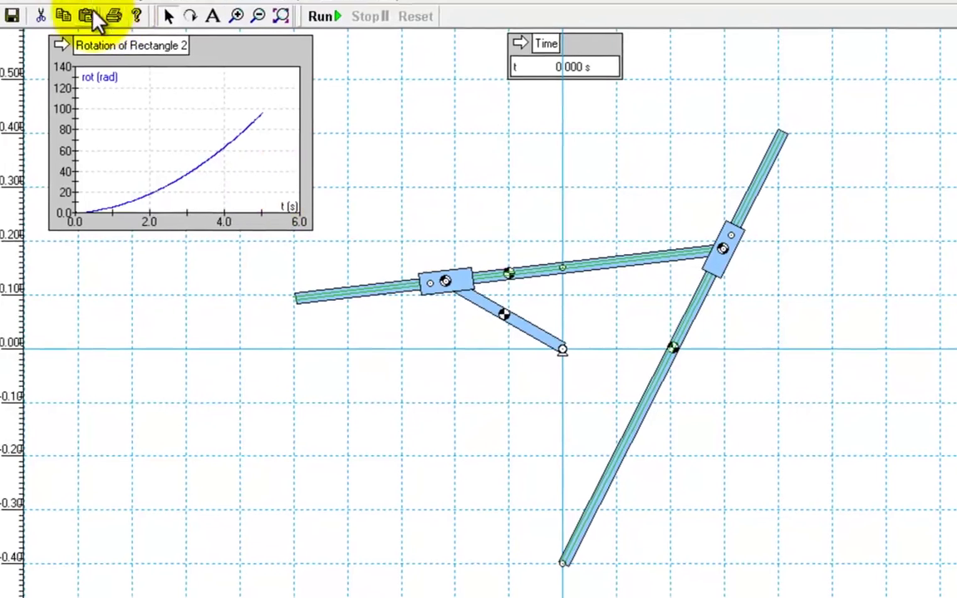
click(65, 0)
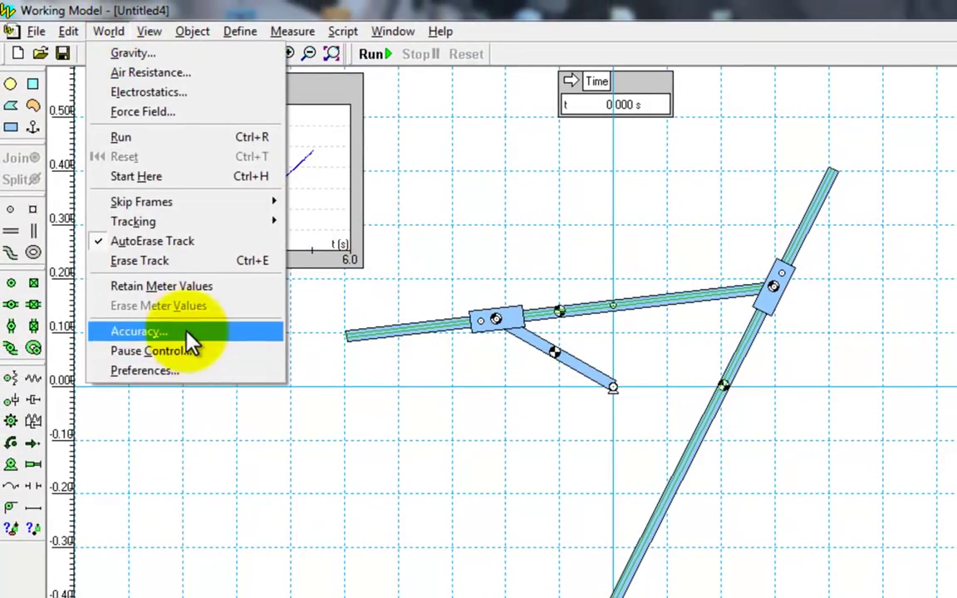
click(188, 333)
click(441, 138)
Change the Pause Control condition so the simulation pauses when time > 20
click(110, 33)
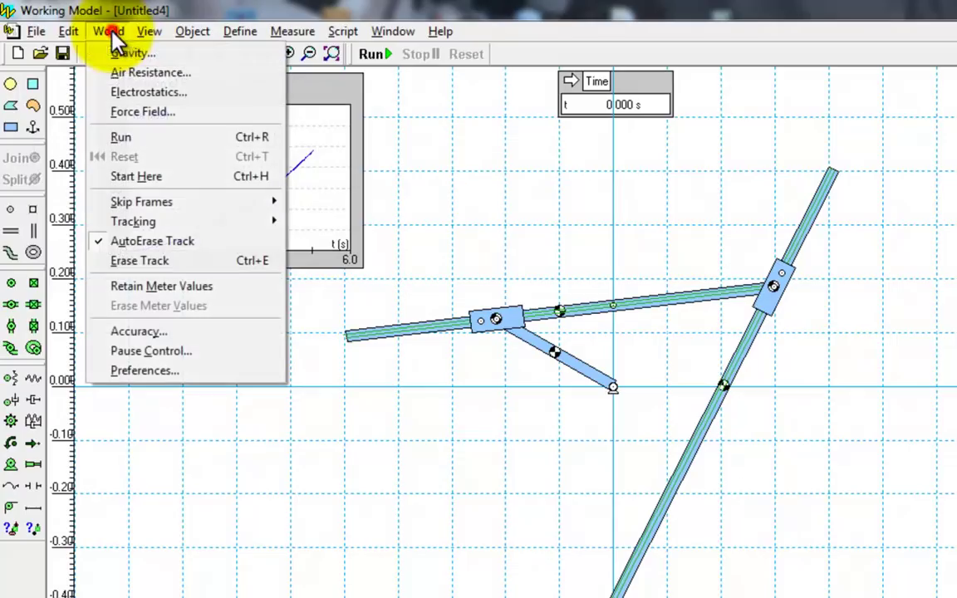
click(191, 349)
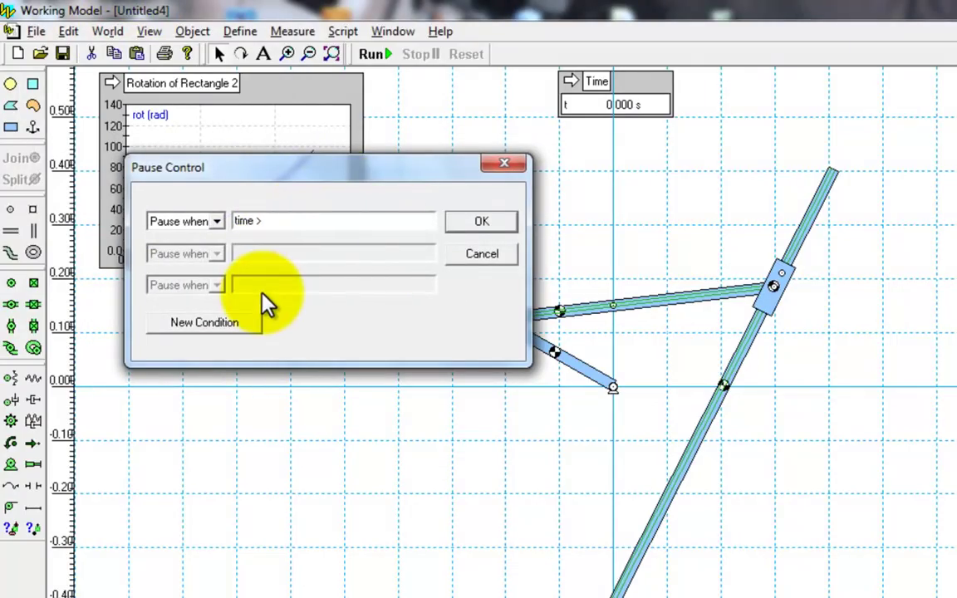
text(20)
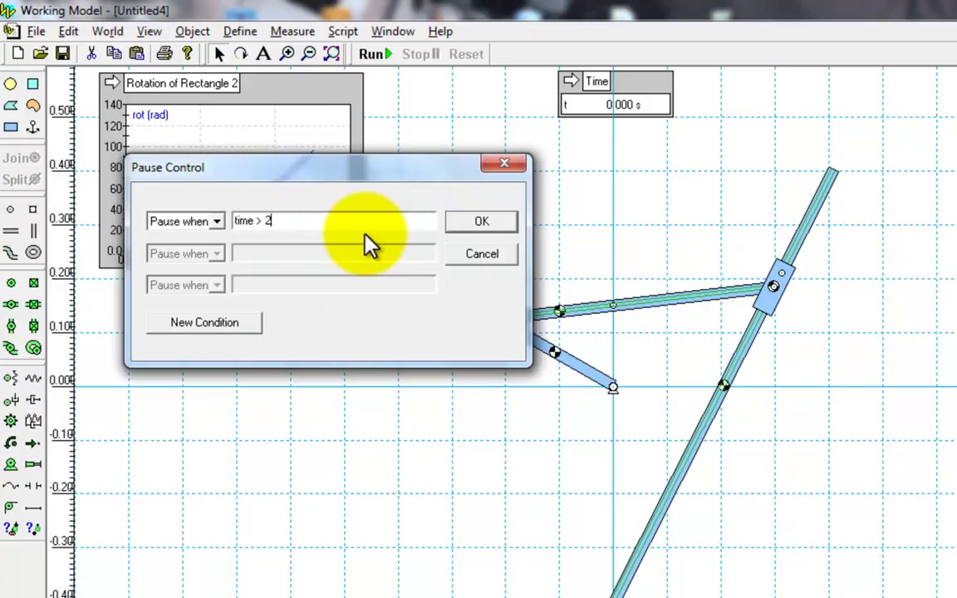
key(Return)
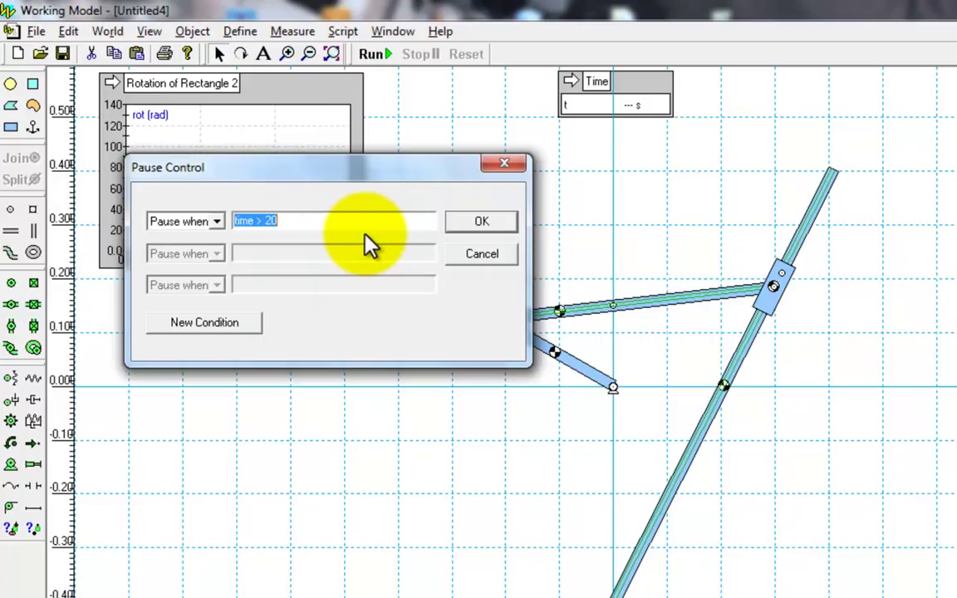
click(485, 223)
Run the simulation for about 12 s while plotting the bar's rotation, stop it and reset it
click(372, 54)
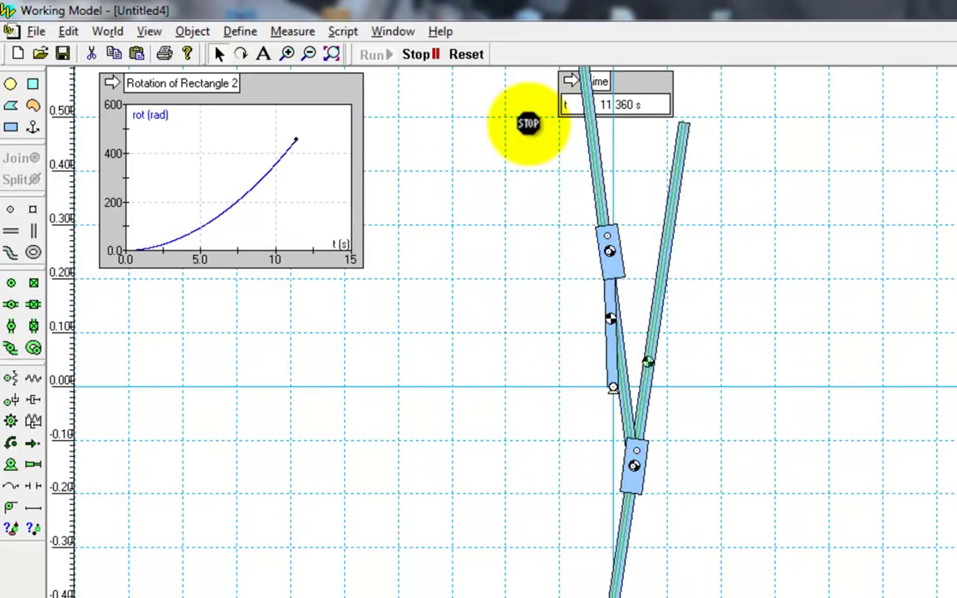
click(427, 64)
click(455, 64)
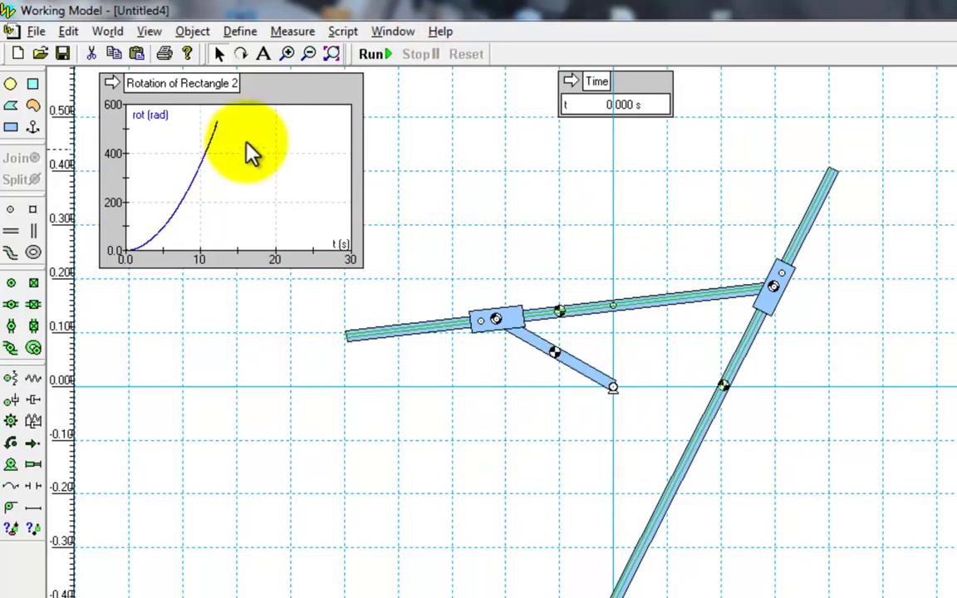
Enlarge and reposition the Rotation of Rectangle 2 graph, and delete it
drag(269, 102, 422, 128)
drag(509, 286, 818, 336)
drag(513, 110, 370, 92)
drag(677, 326, 610, 307)
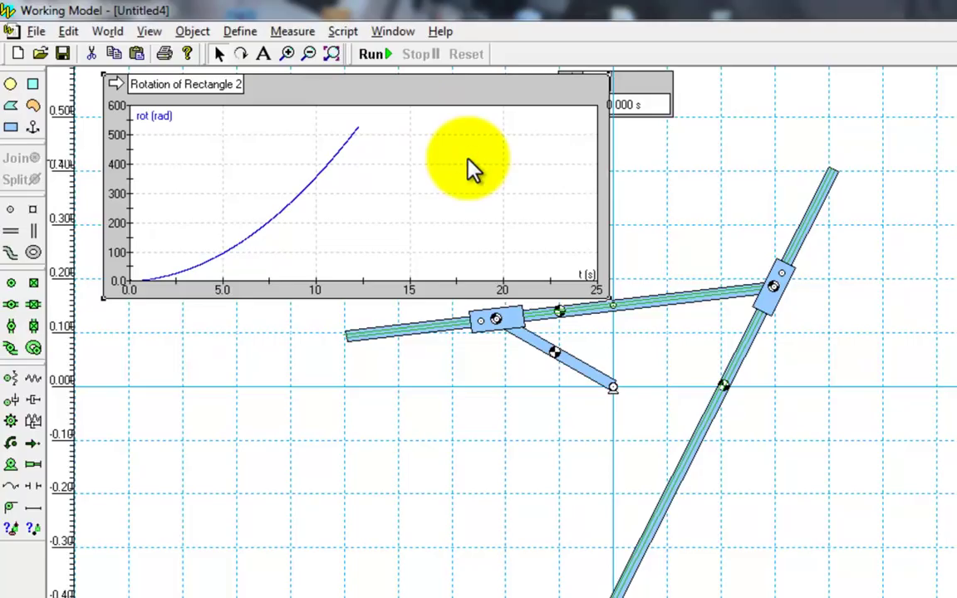
key(Delete)
Change the Pause Control condition so the simulation pauses when time > 1
click(114, 37)
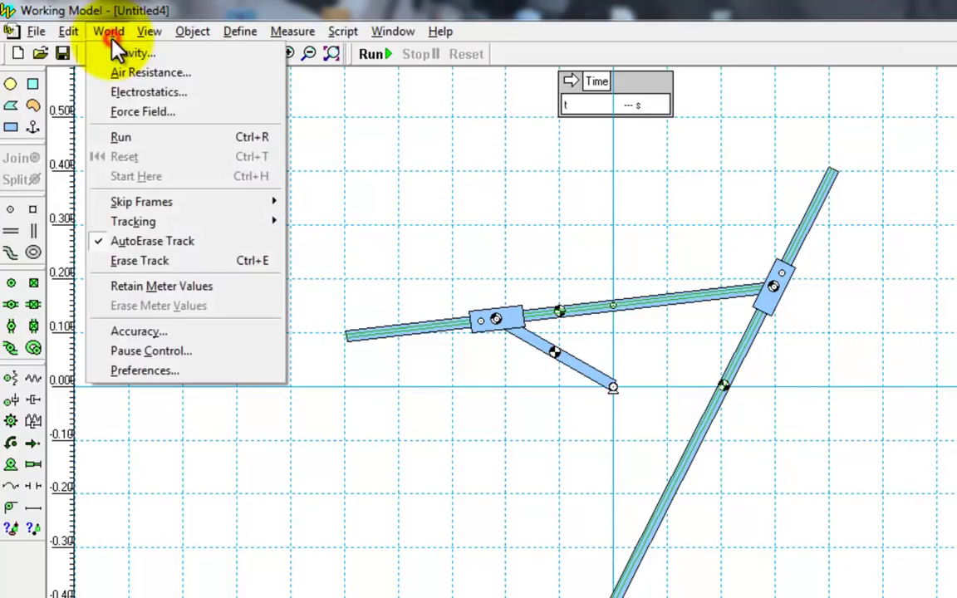
click(144, 356)
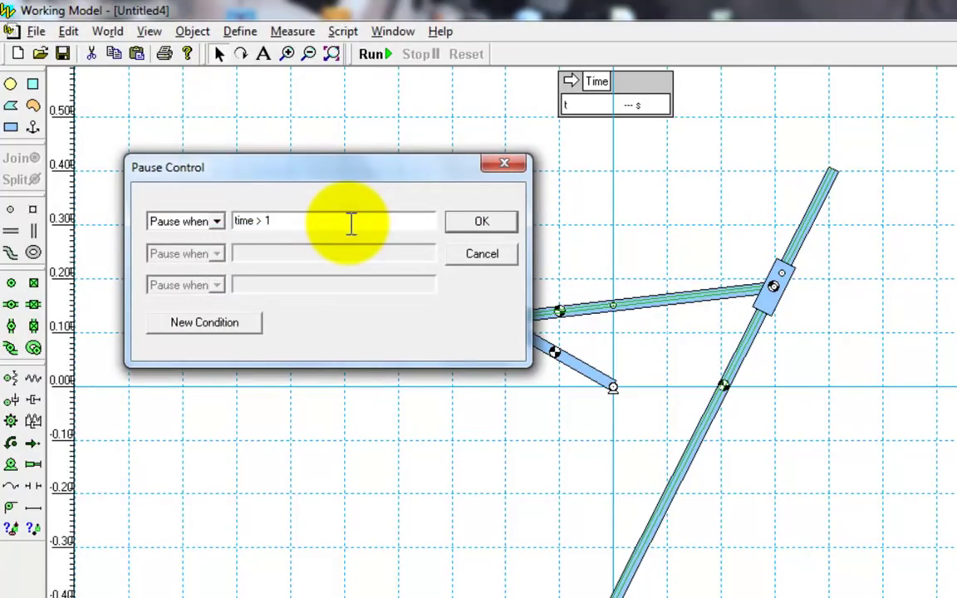
click(506, 220)
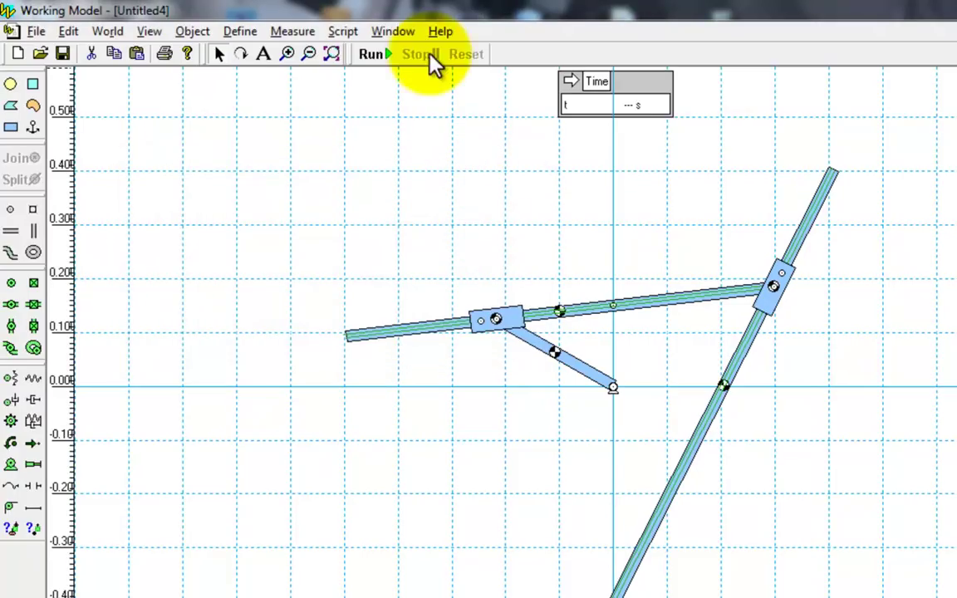
Run the simulation until the 1 s pause and reset the linkage to its starting position
click(376, 55)
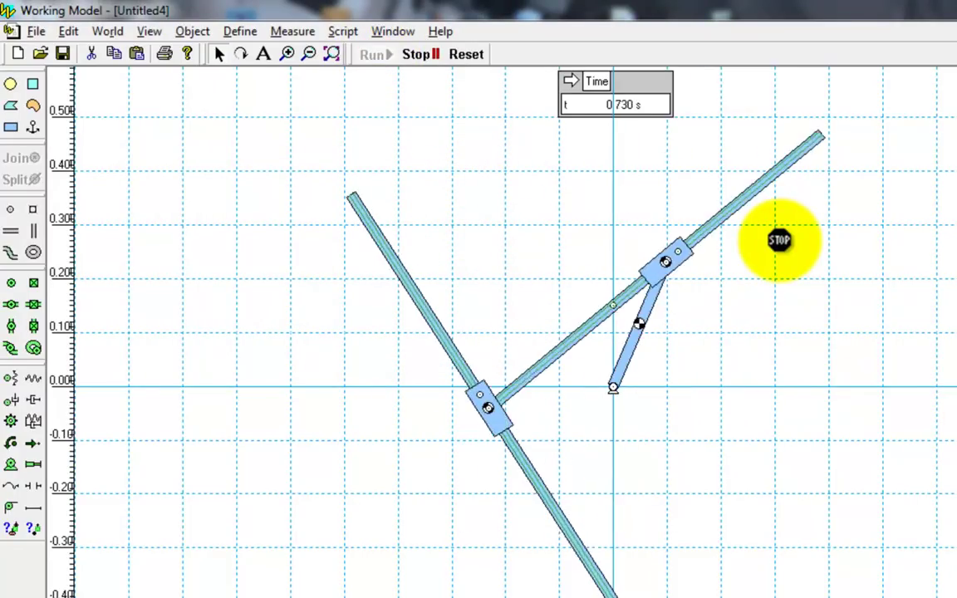
click(779, 240)
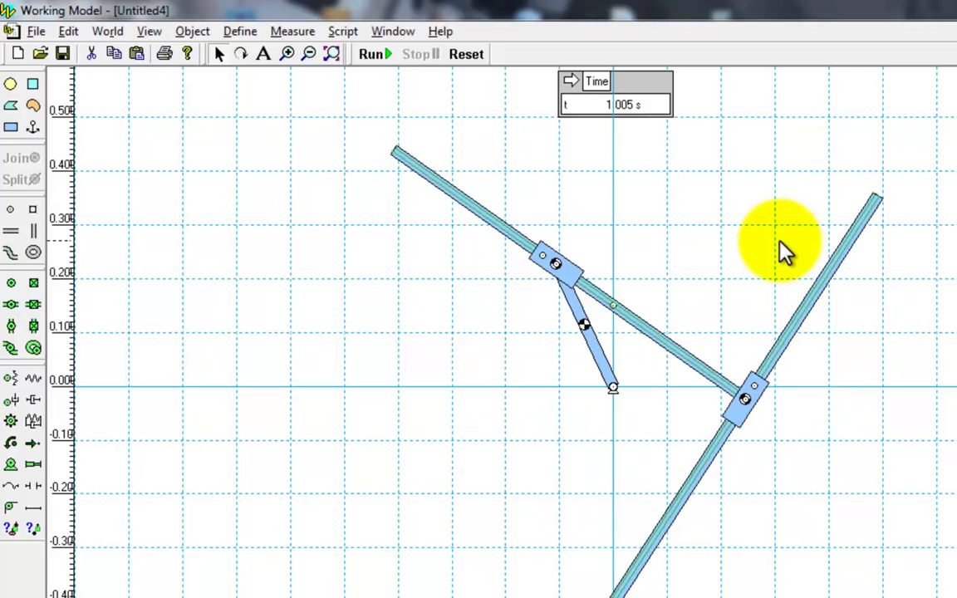
click(468, 55)
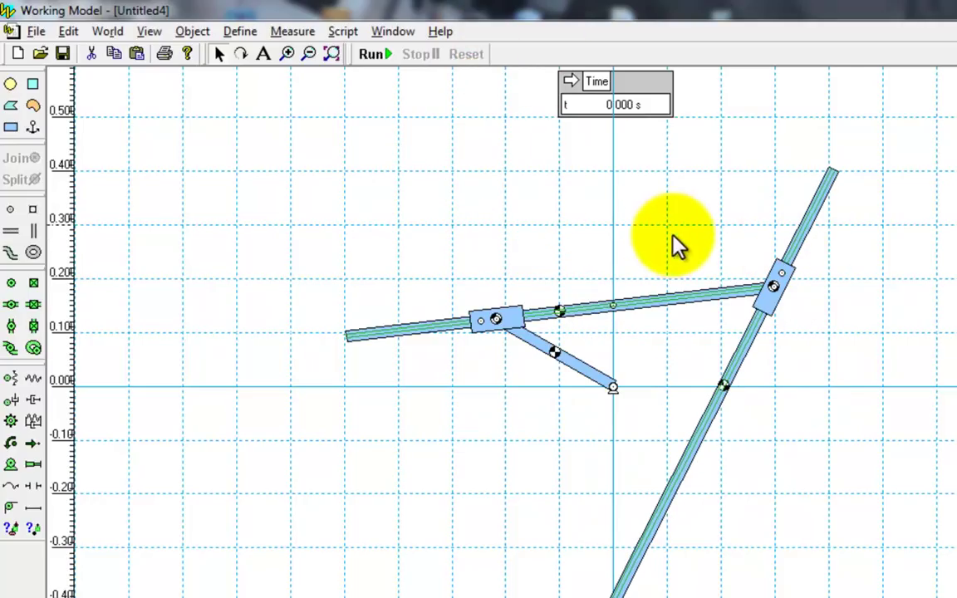
click(695, 264)
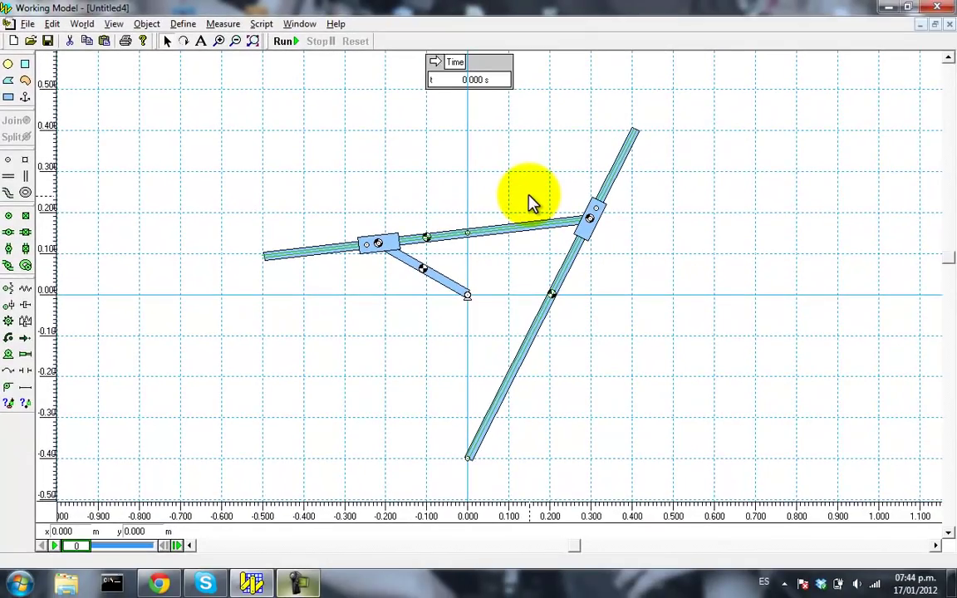
Apply an upward force of about 3.2 N at the centre of the left slider block
click(25, 337)
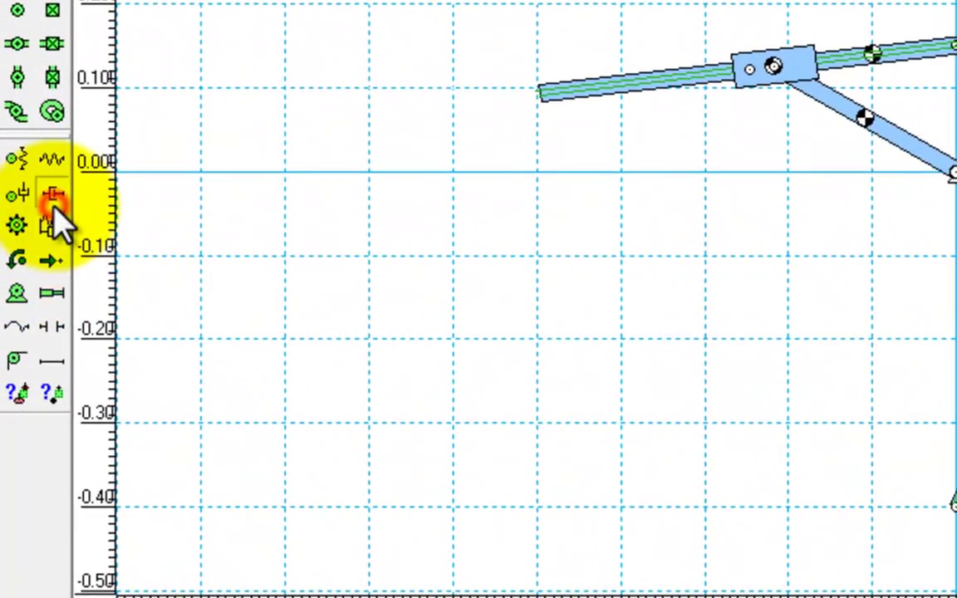
click(53, 162)
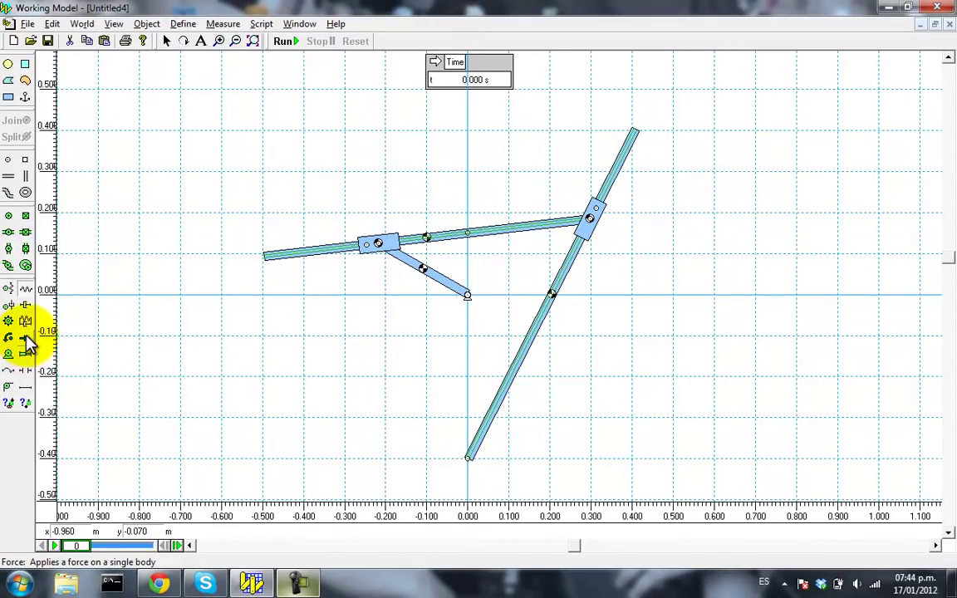
click(25, 341)
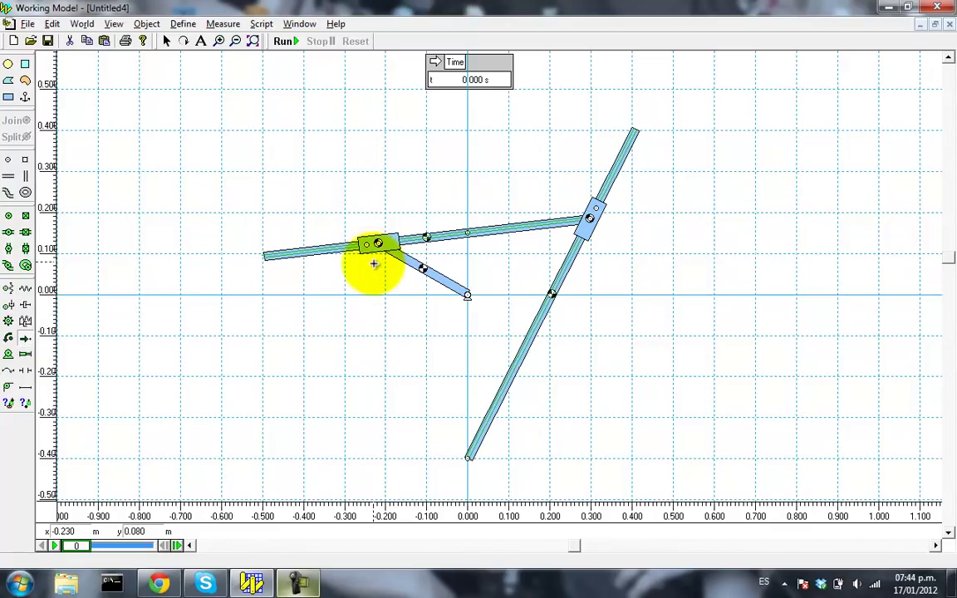
drag(378, 244, 378, 417)
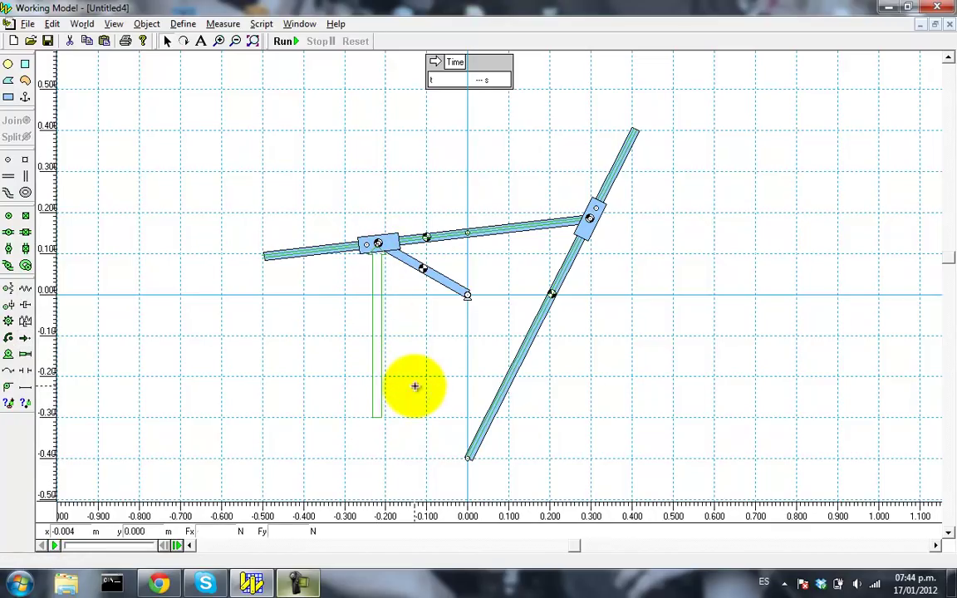
Examine the motion types available for the motor at the origin, keeping its type as Torque
double_click(468, 297)
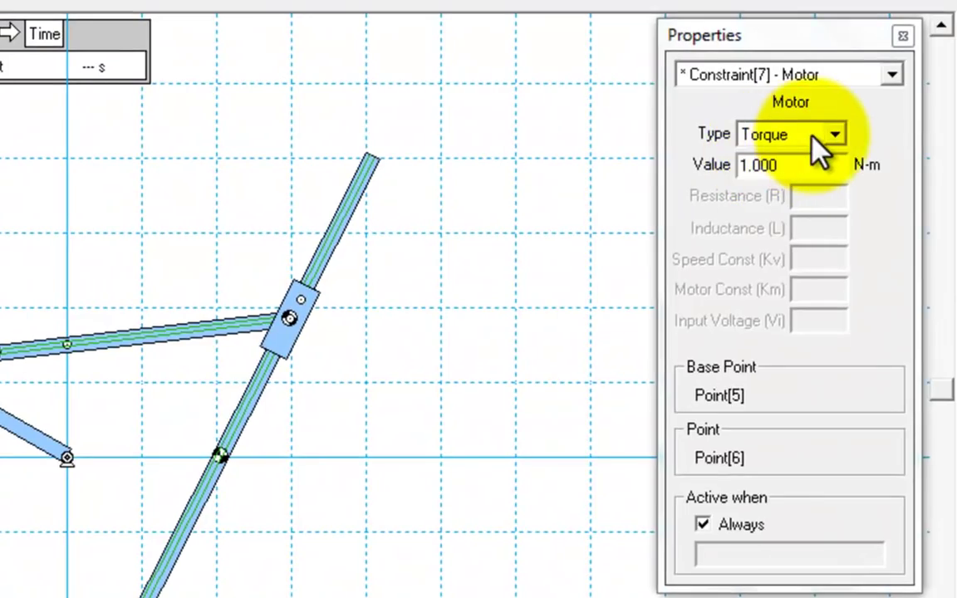
click(881, 121)
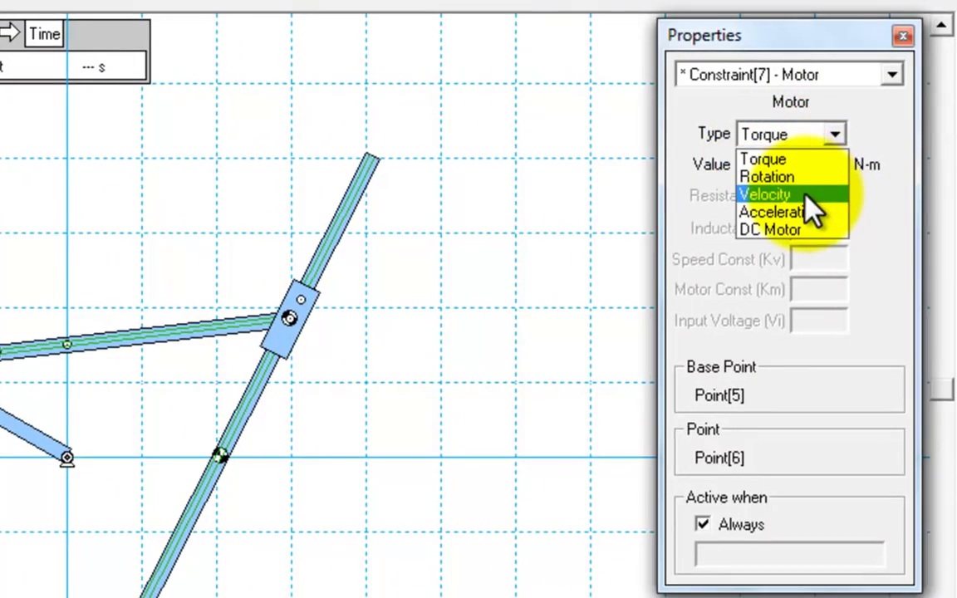
click(799, 160)
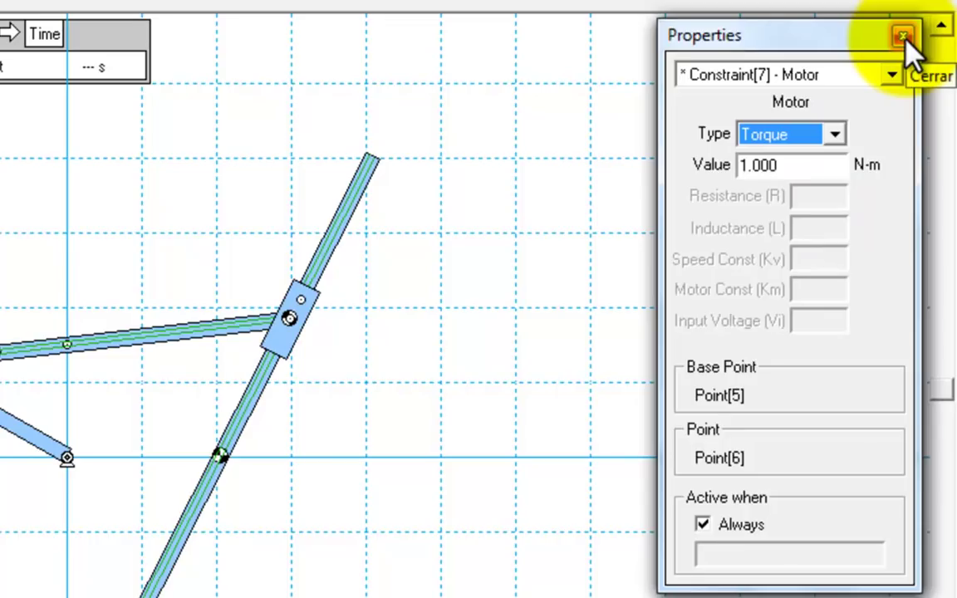
click(904, 36)
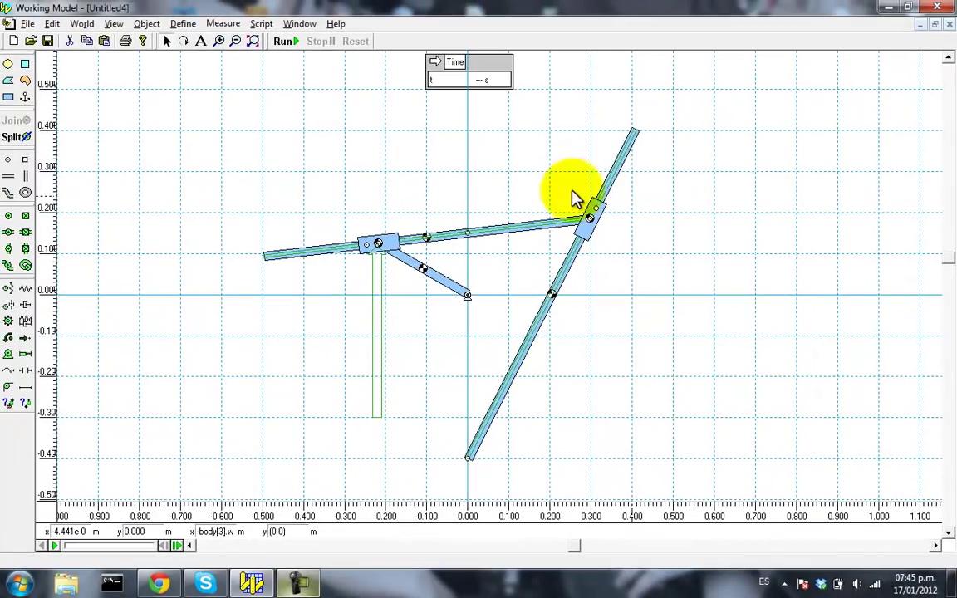
Delete the force on the left slider block, and briefly run and reset the linkage without it
click(378, 313)
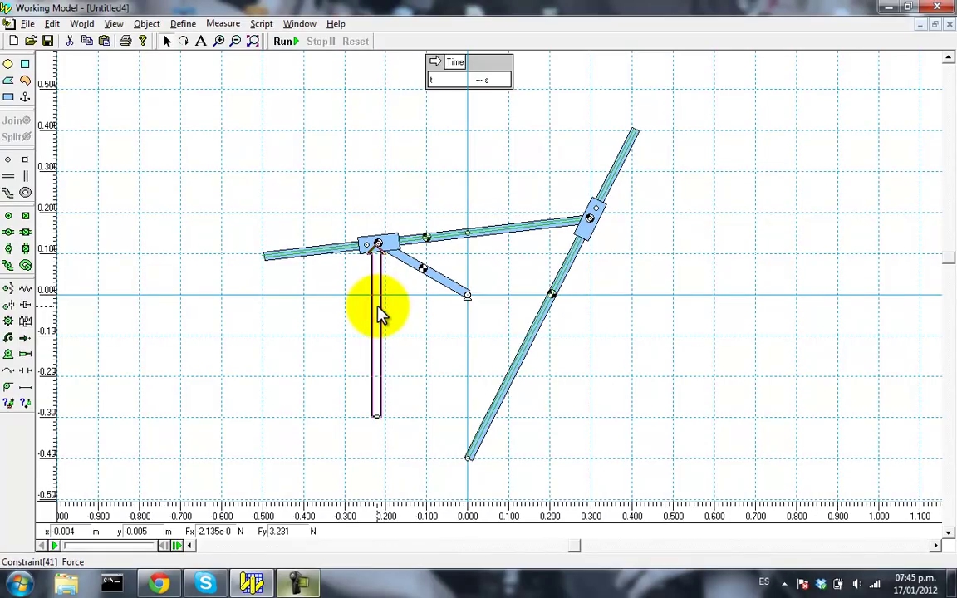
key(Delete)
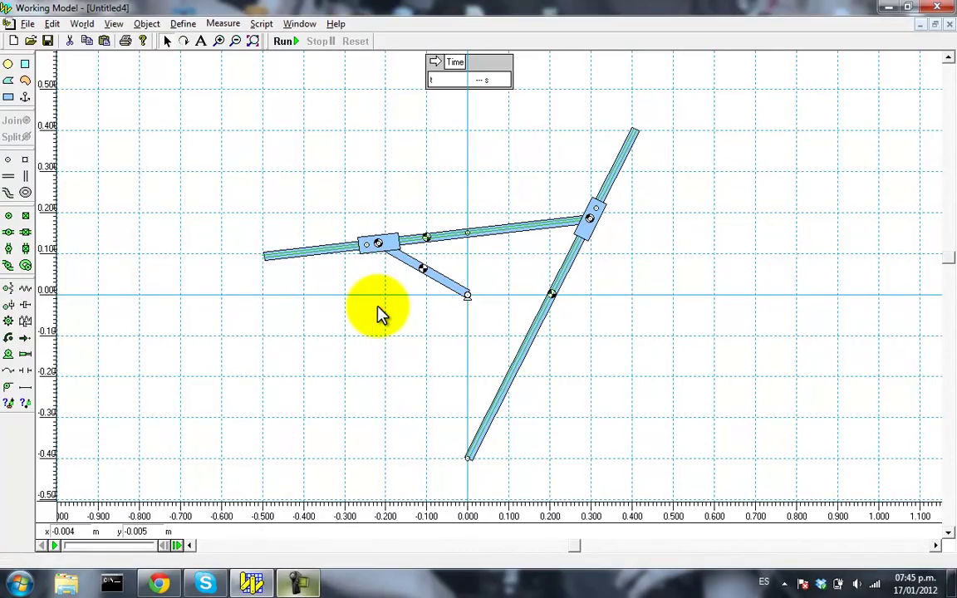
click(290, 48)
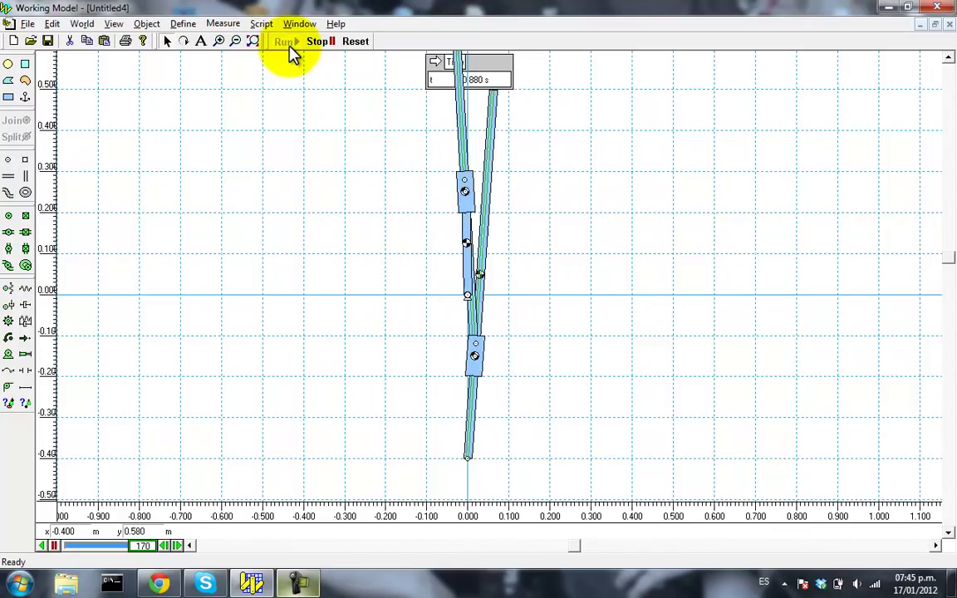
click(355, 46)
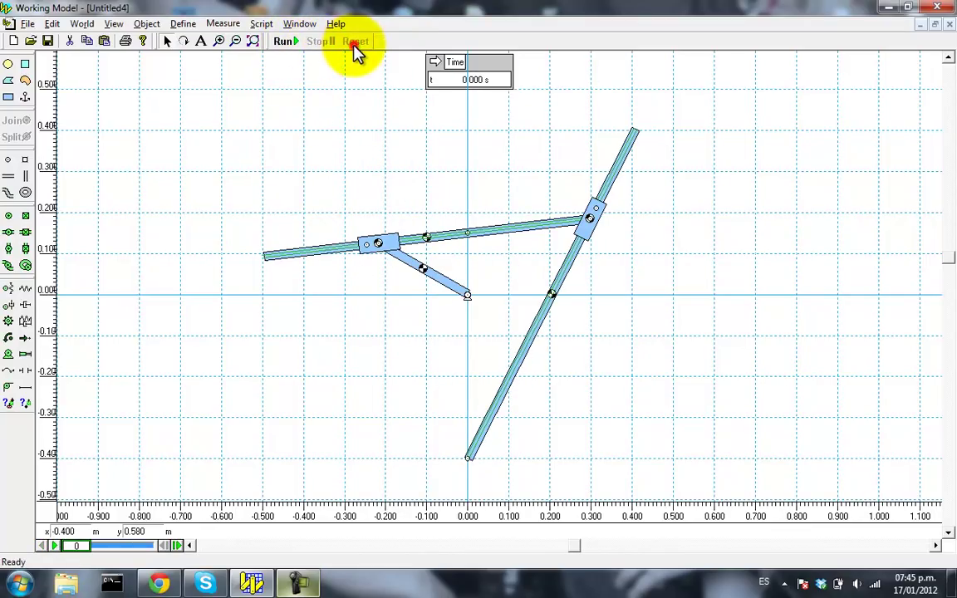
Change the Pause Control condition so the simulation pauses when time > 10
click(58, 24)
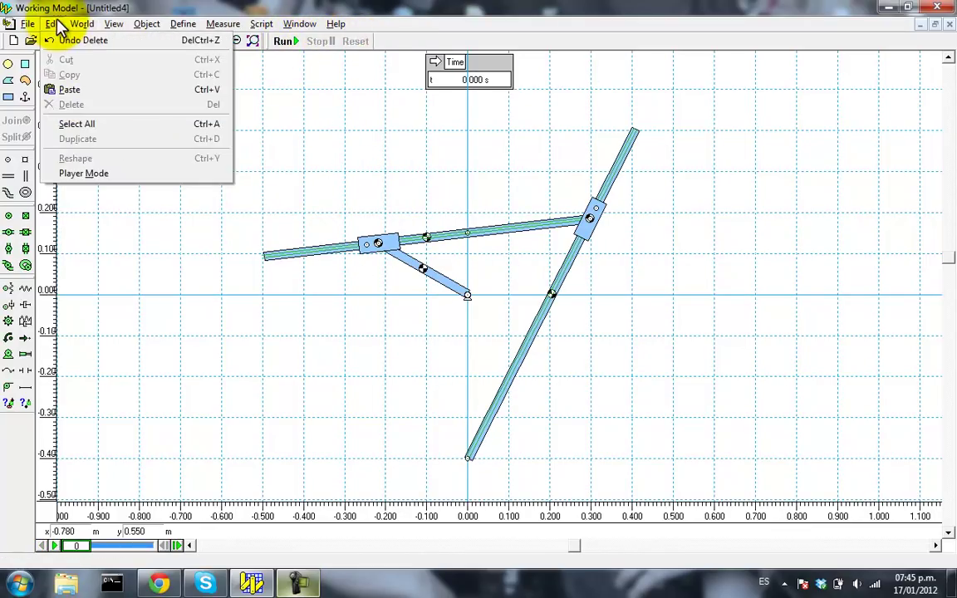
mouse_move(83, 25)
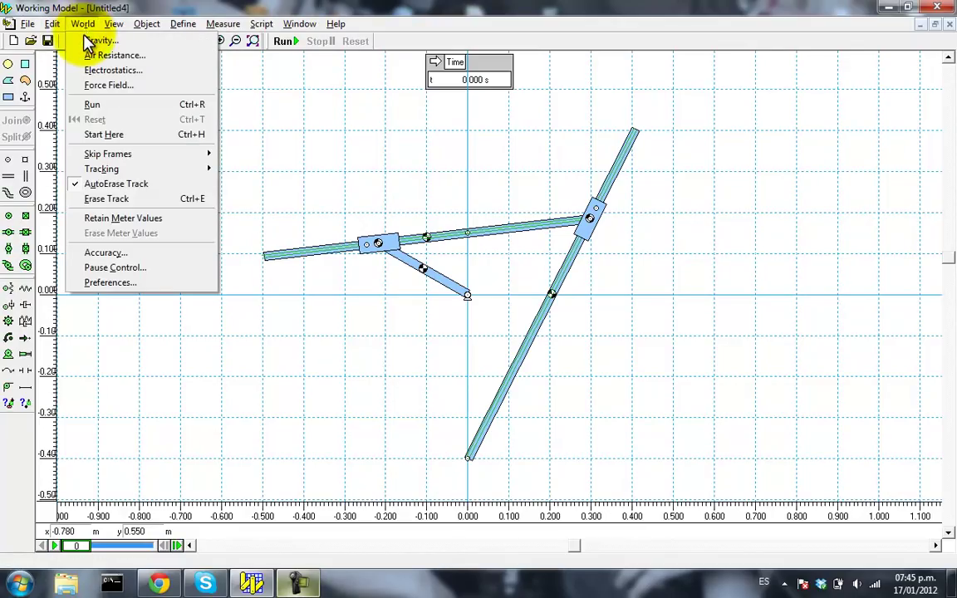
click(129, 268)
click(291, 166)
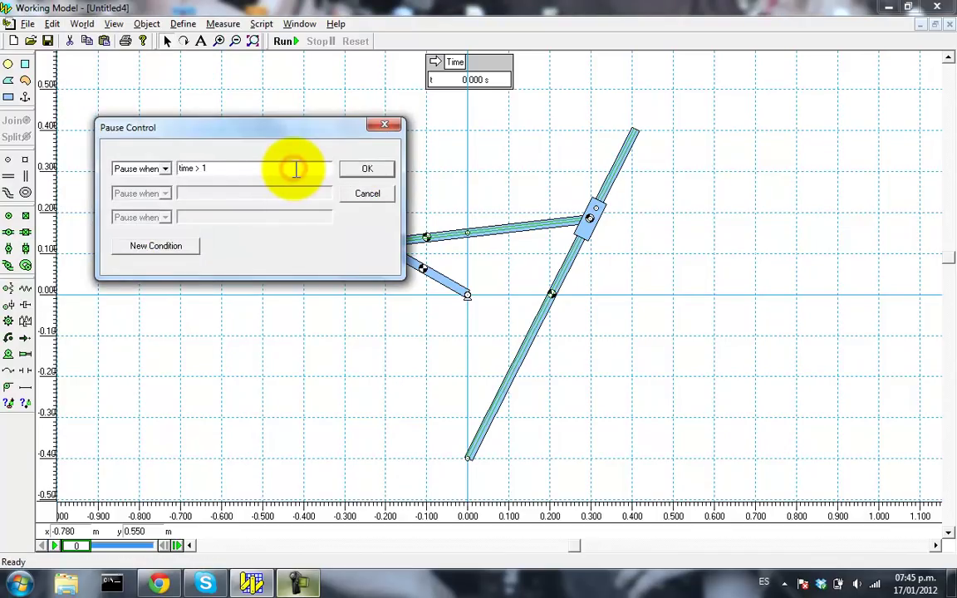
text(0)
key(Return)
click(360, 171)
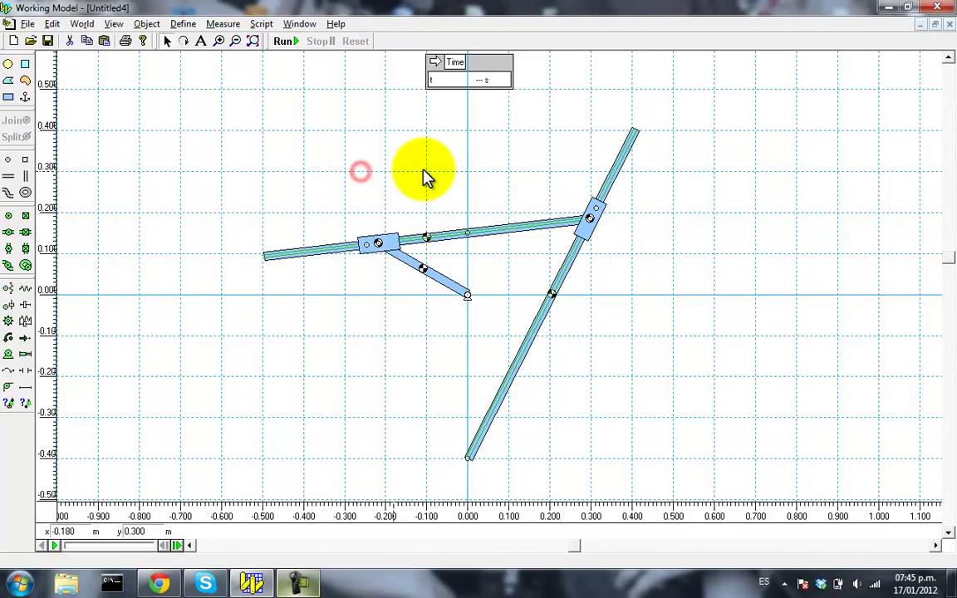
Apply an upward force of about 3.9 N at the left slider block's centre and set its Fx to 0 N
click(25, 338)
drag(379, 243, 381, 449)
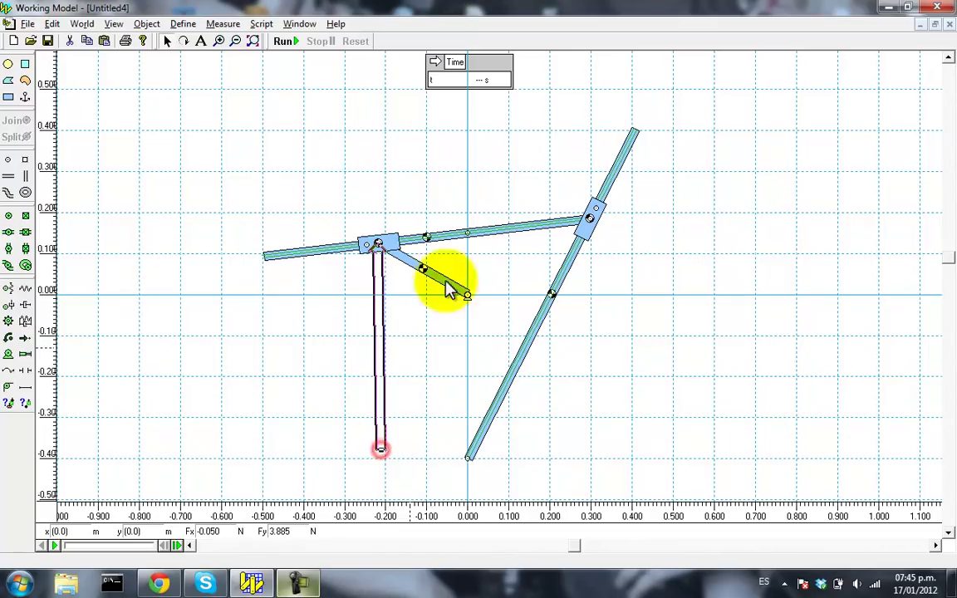
double_click(384, 307)
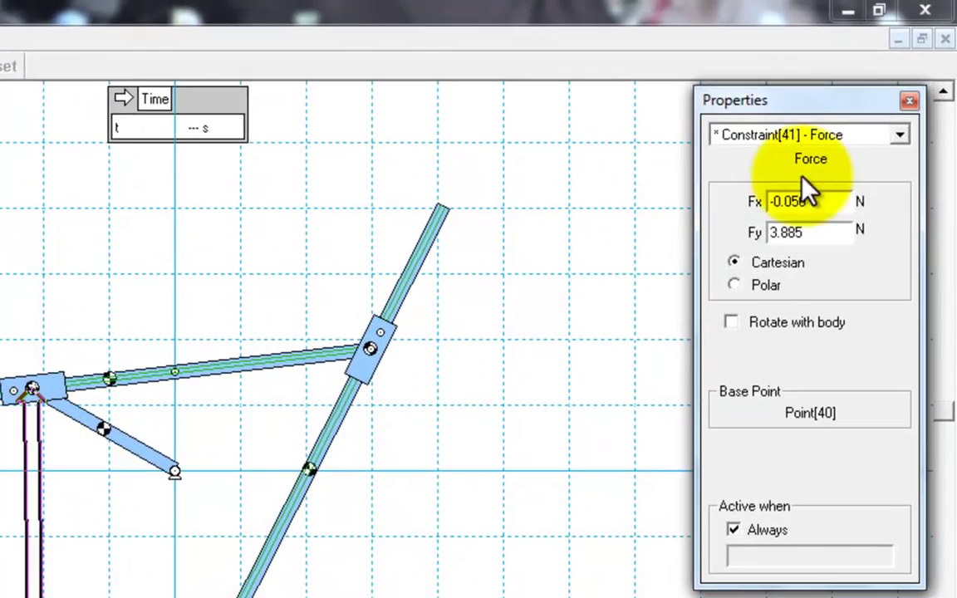
double_click(816, 197)
text(0)
key(Return)
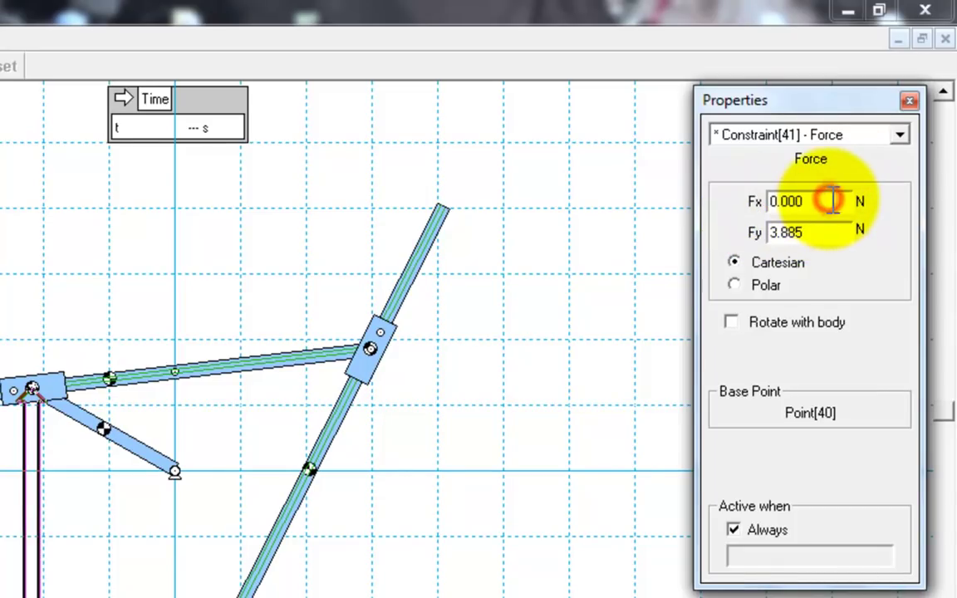
Set the Fy component of the slider block's force to 40 N
click(824, 233)
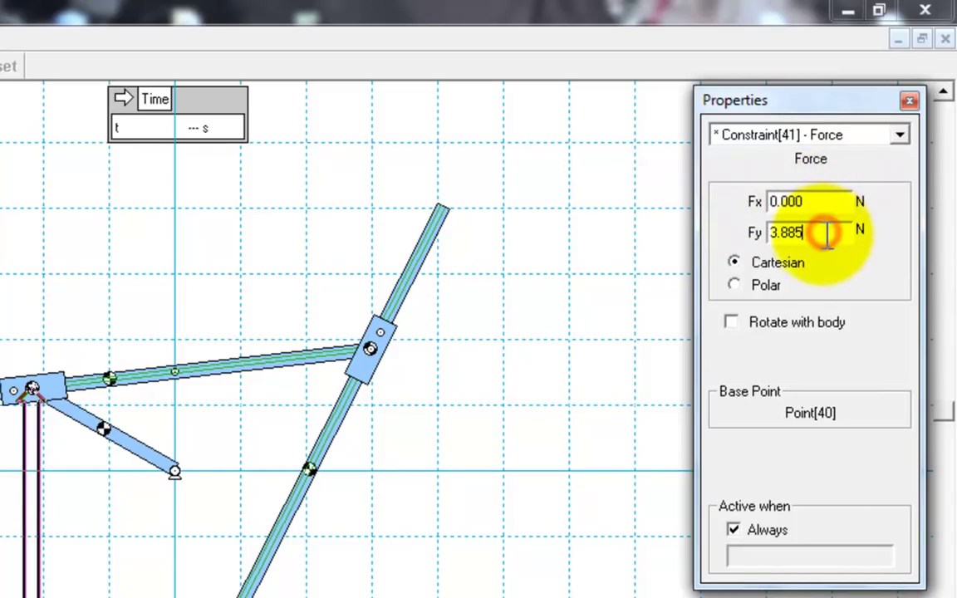
double_click(823, 232)
text(40)
key(Return)
click(910, 100)
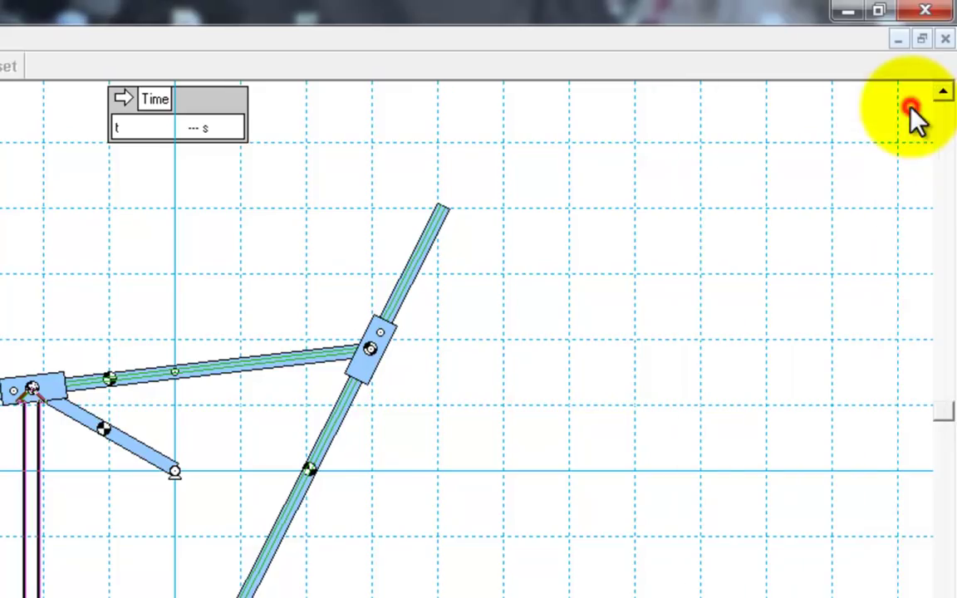
Run the simulation with the applied force until the 10 s pause and reset the linkage
click(684, 336)
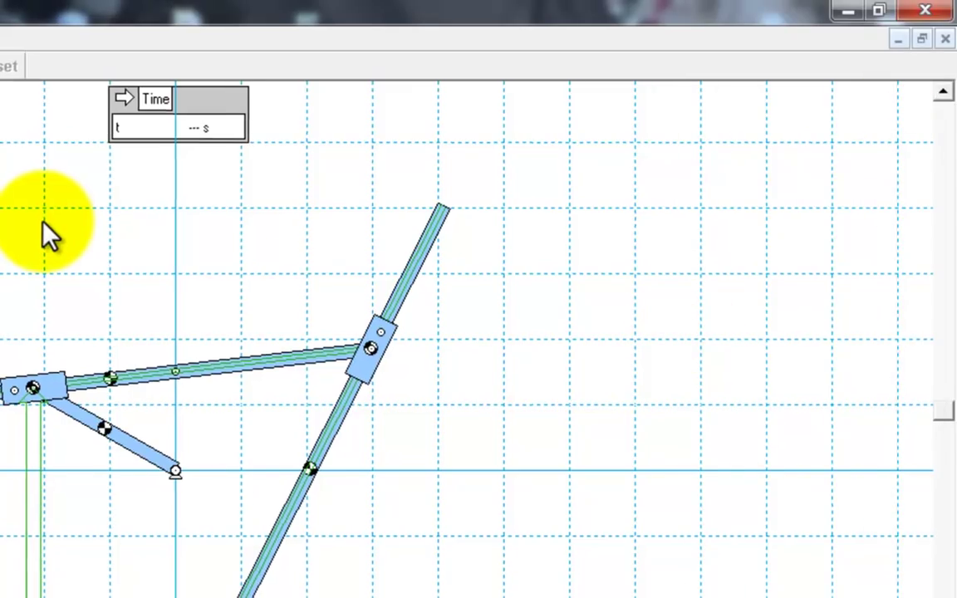
click(284, 39)
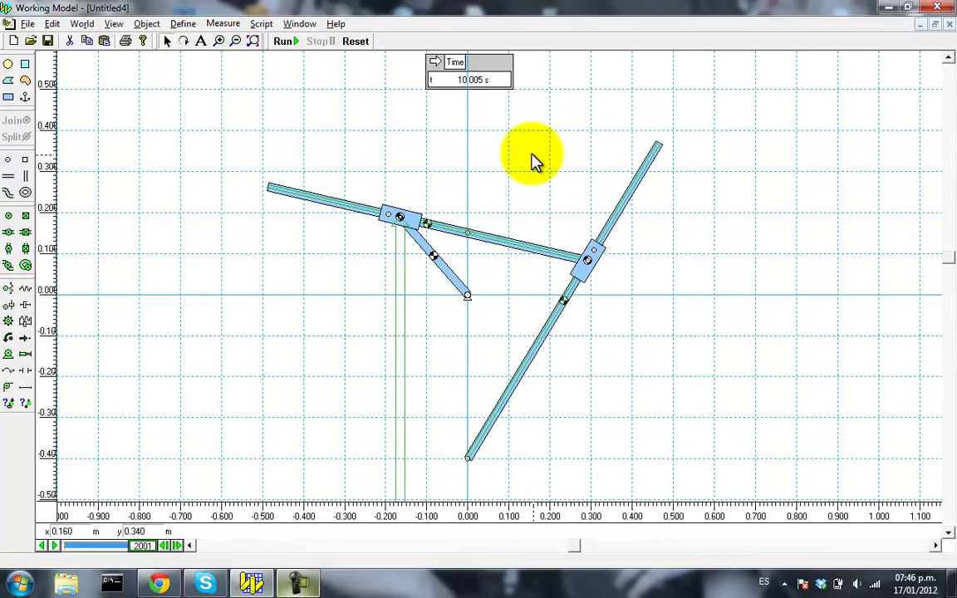
click(356, 40)
Set the Fy component of the left slider block's force to 20 N
click(378, 328)
double_click(378, 329)
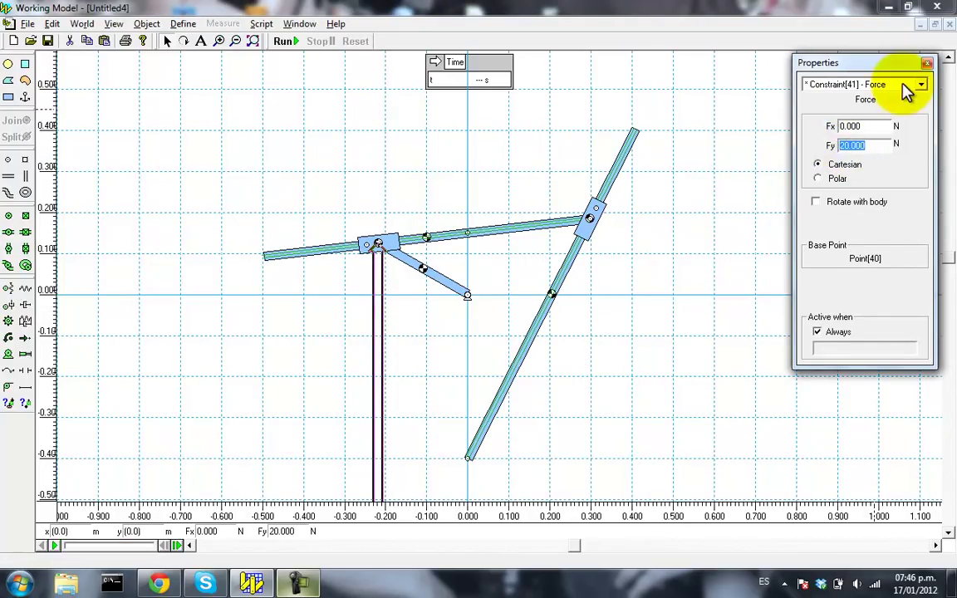
click(928, 63)
click(756, 239)
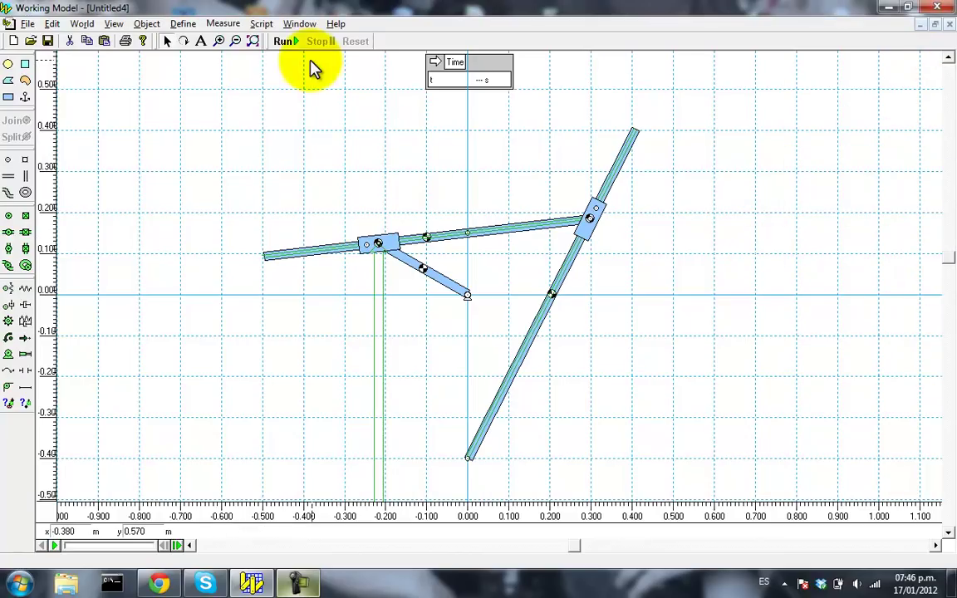
Run the simulation for about 1.5 s and reset it, and delete the force from the left slider block
click(290, 44)
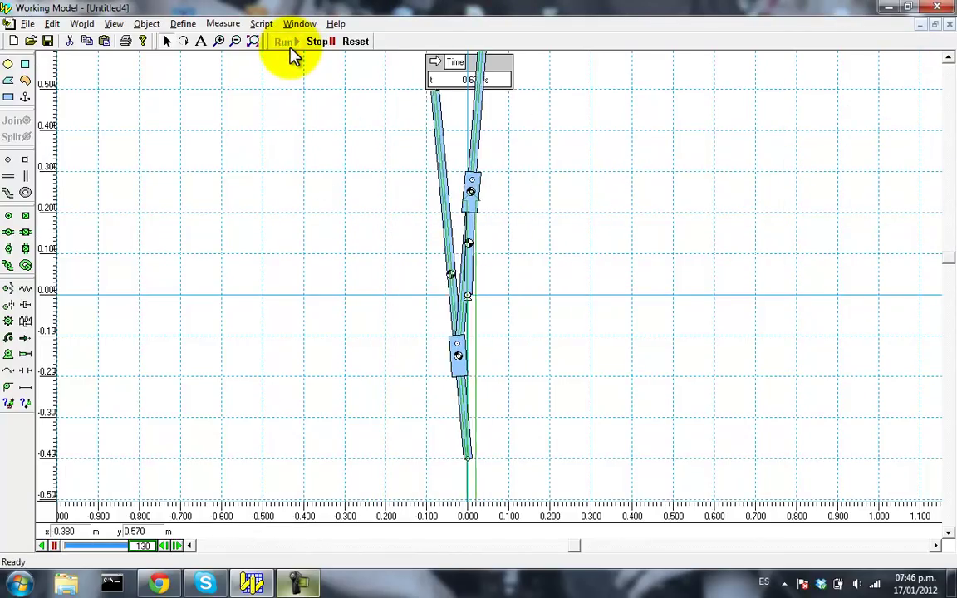
click(324, 41)
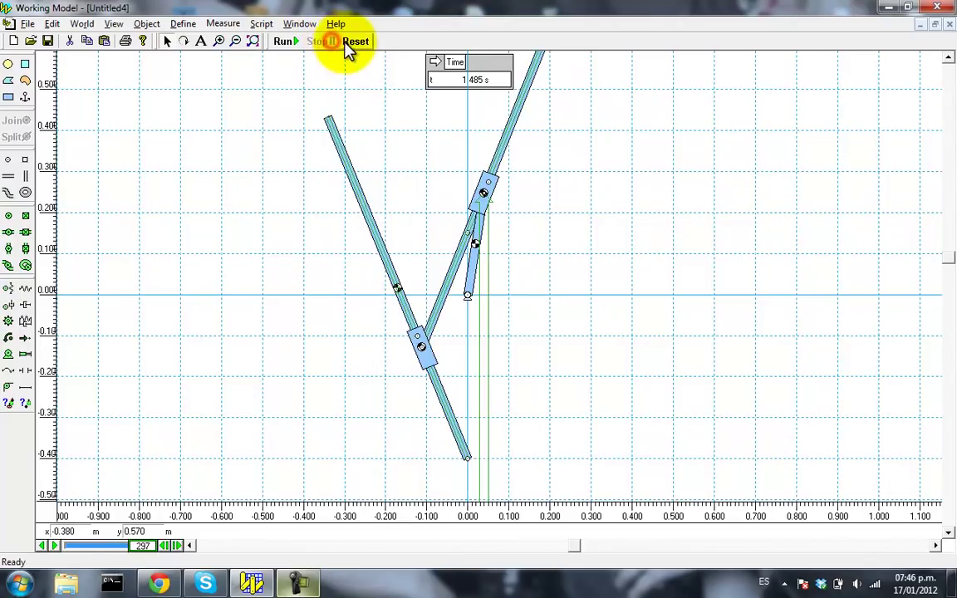
click(353, 41)
key(Delete)
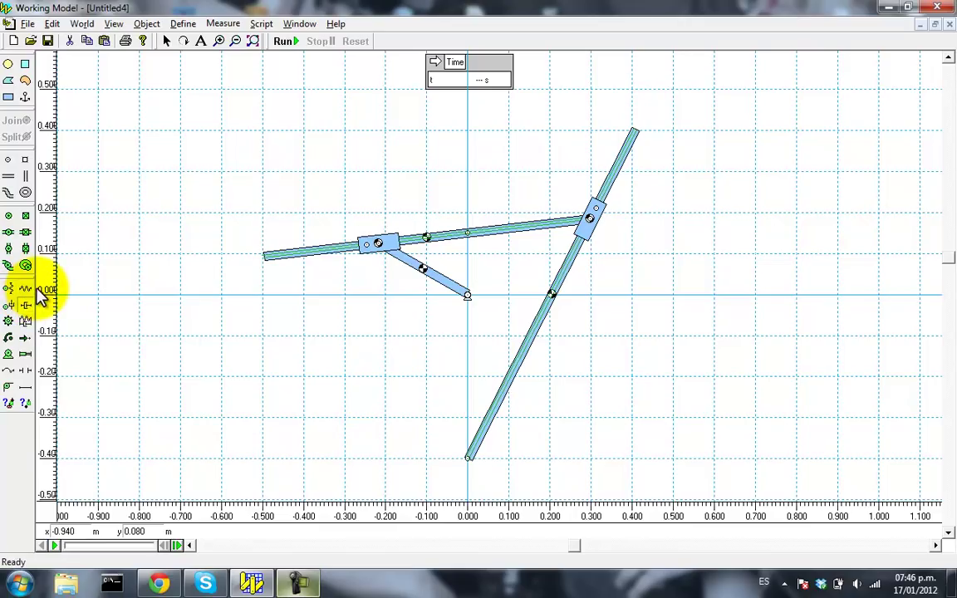
Draw a rectangle 0.1 m wide and 0.2 m high above the linkage, centred at x -0.15, y 0.8, and anchor it
scroll(199, 214, up, 5)
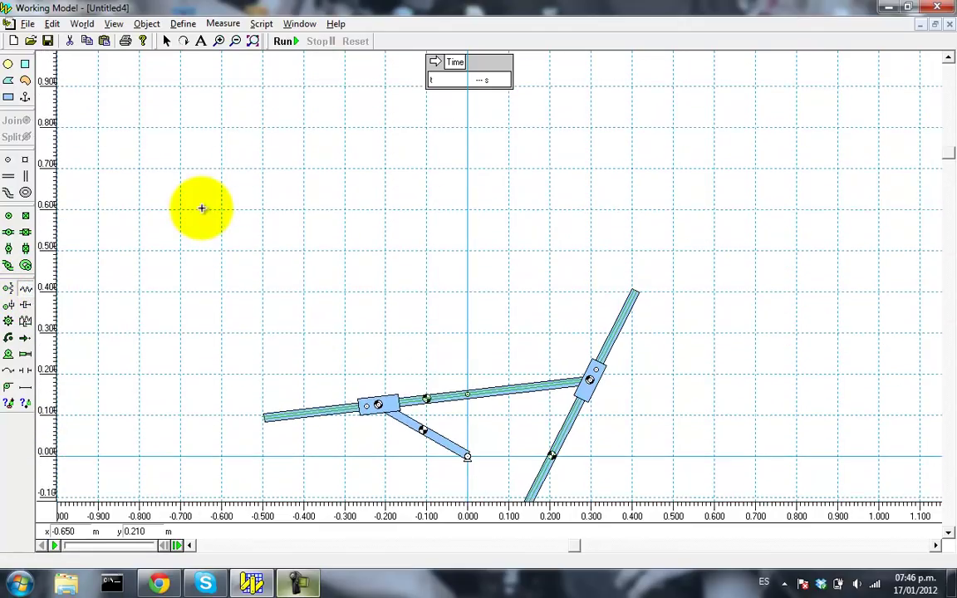
click(9, 96)
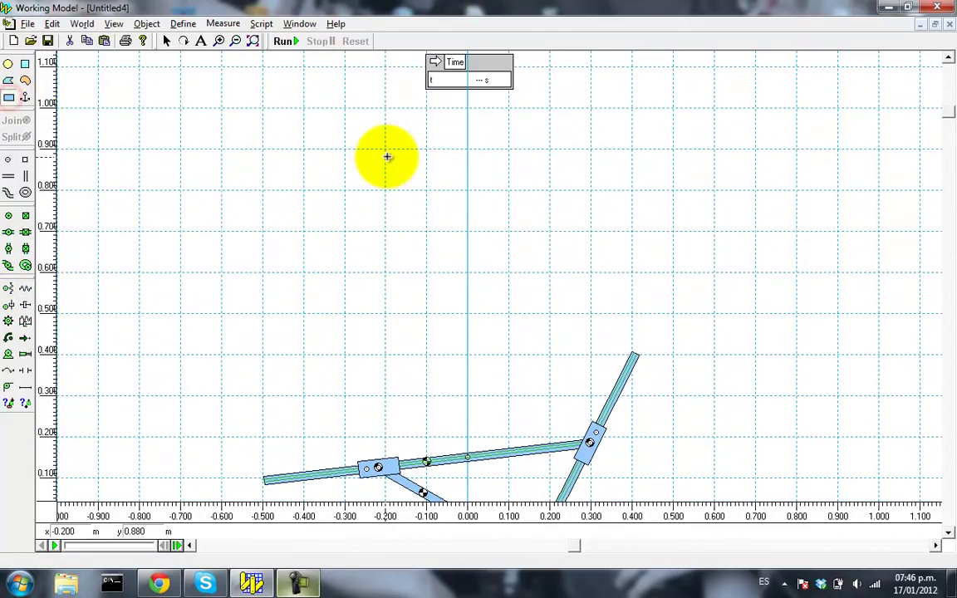
drag(385, 152, 427, 232)
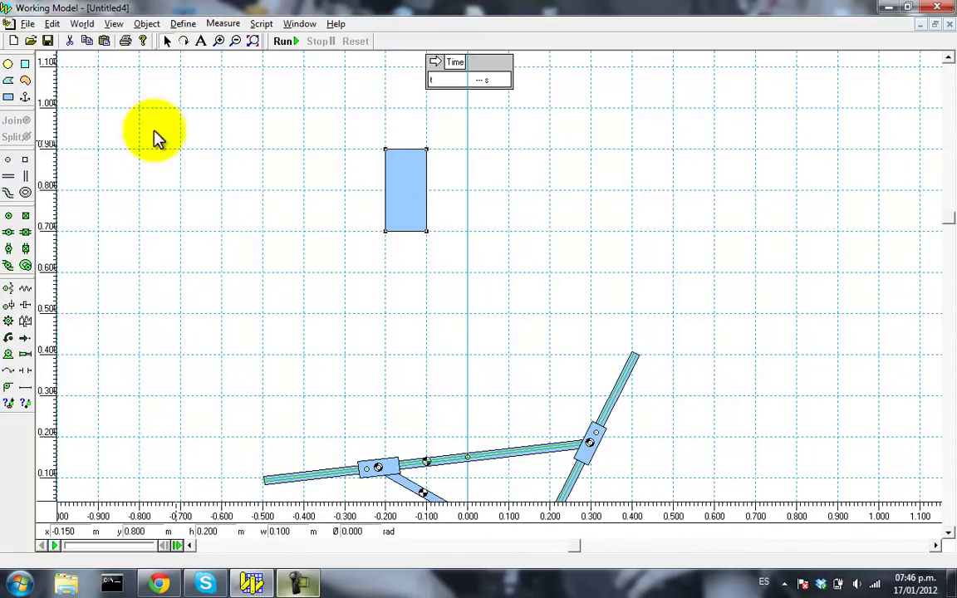
click(25, 97)
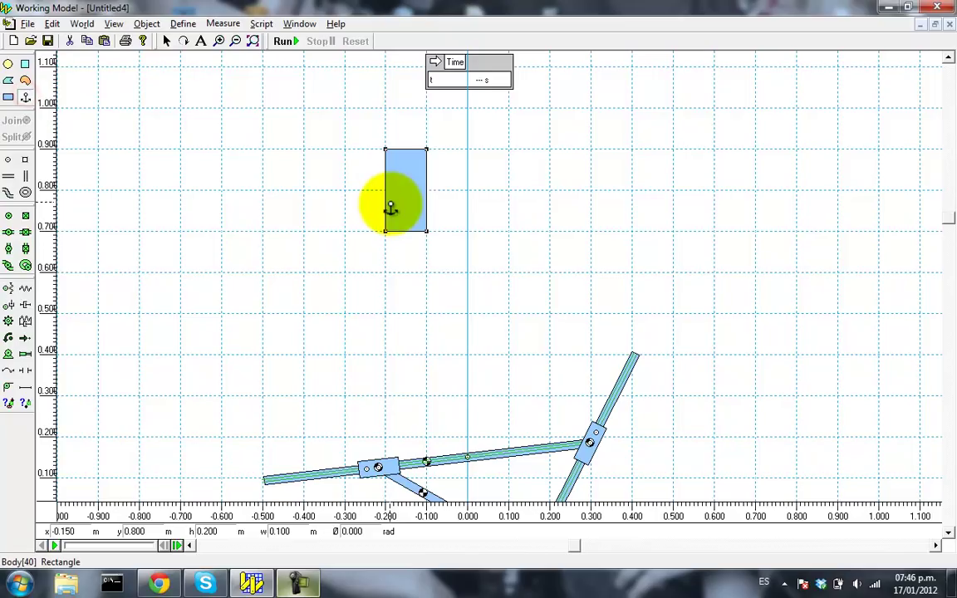
click(404, 194)
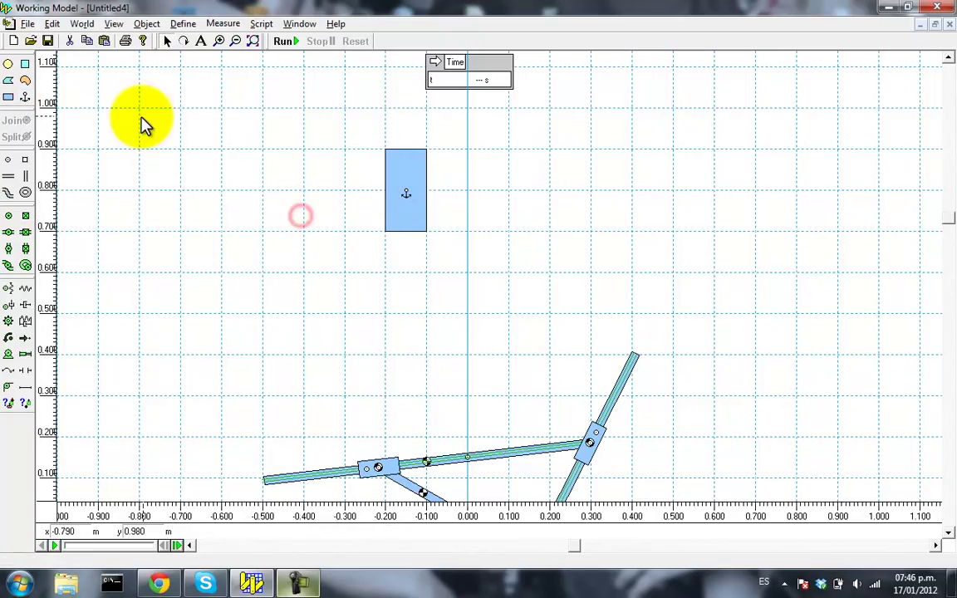
Draw a second 0.1 by 0.2 m rectangle spanning x -0.6 to -0.5 beside the anchored one, and connect their facing sides with a spring
click(9, 98)
drag(222, 149, 263, 231)
click(306, 266)
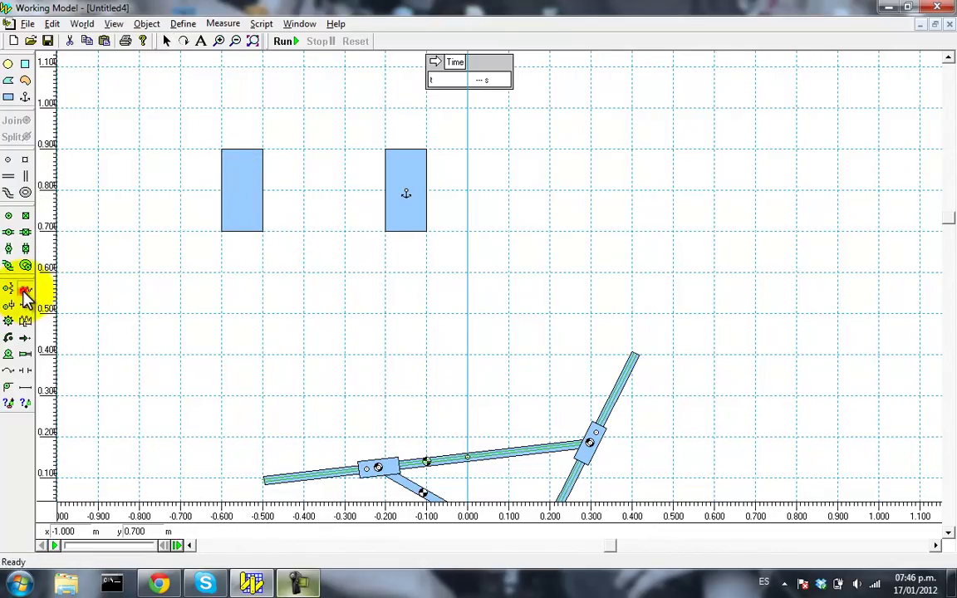
drag(262, 191, 386, 192)
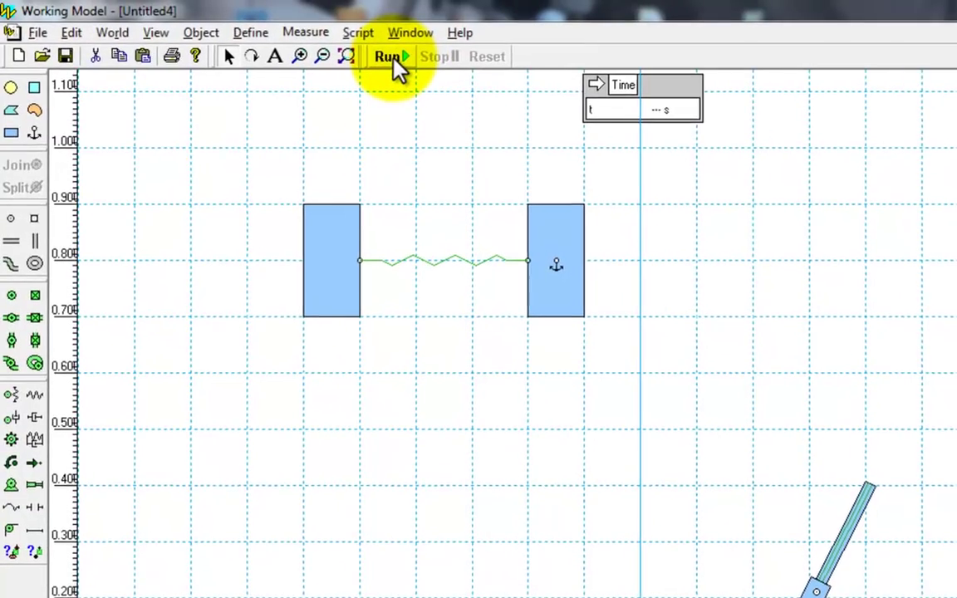
click(71, 33)
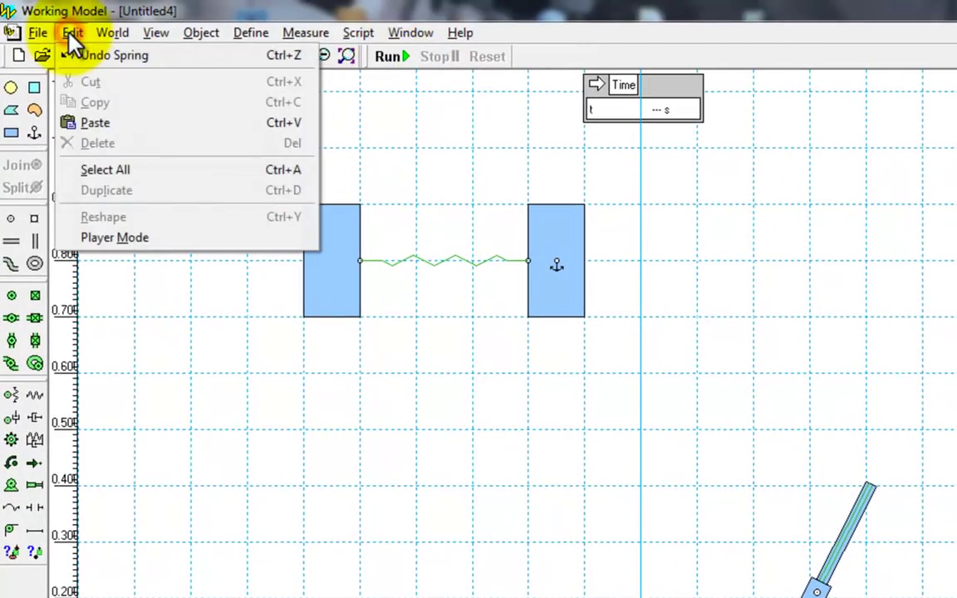
mouse_move(109, 35)
click(116, 54)
click(83, 210)
click(221, 138)
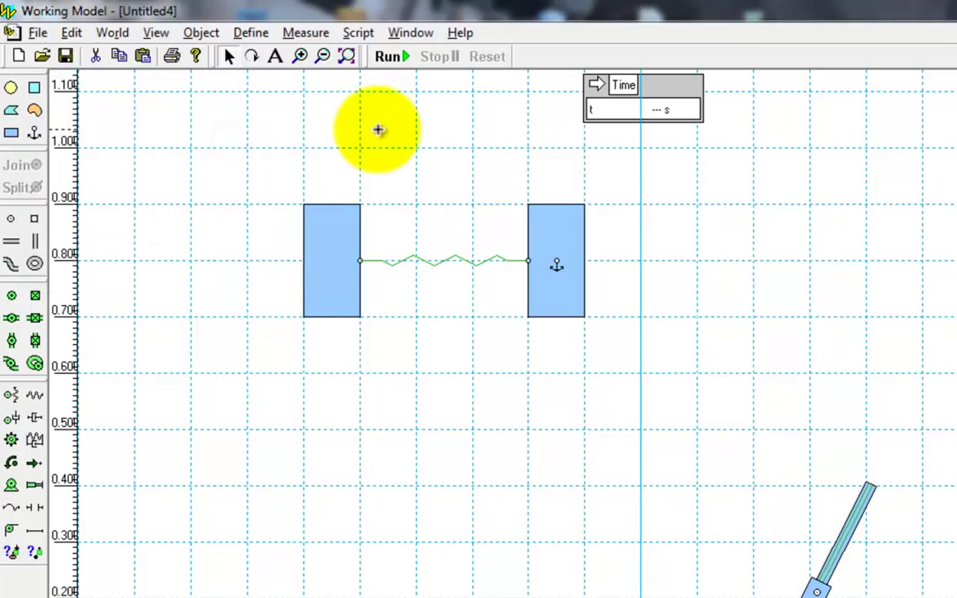
Run the simulation for about 3 s with the unloaded spring between the two blocks and reset it
click(388, 57)
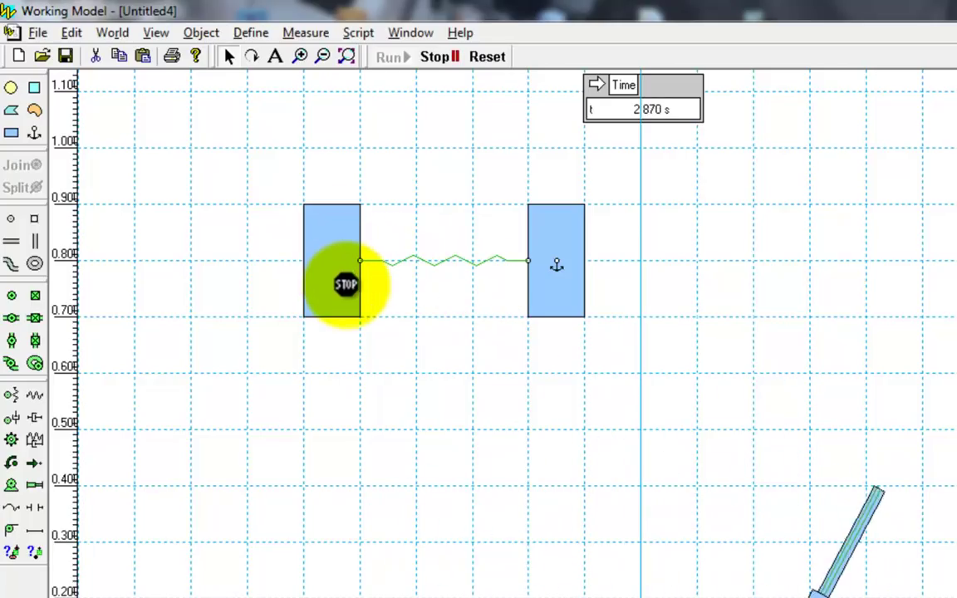
click(435, 57)
click(487, 56)
click(716, 285)
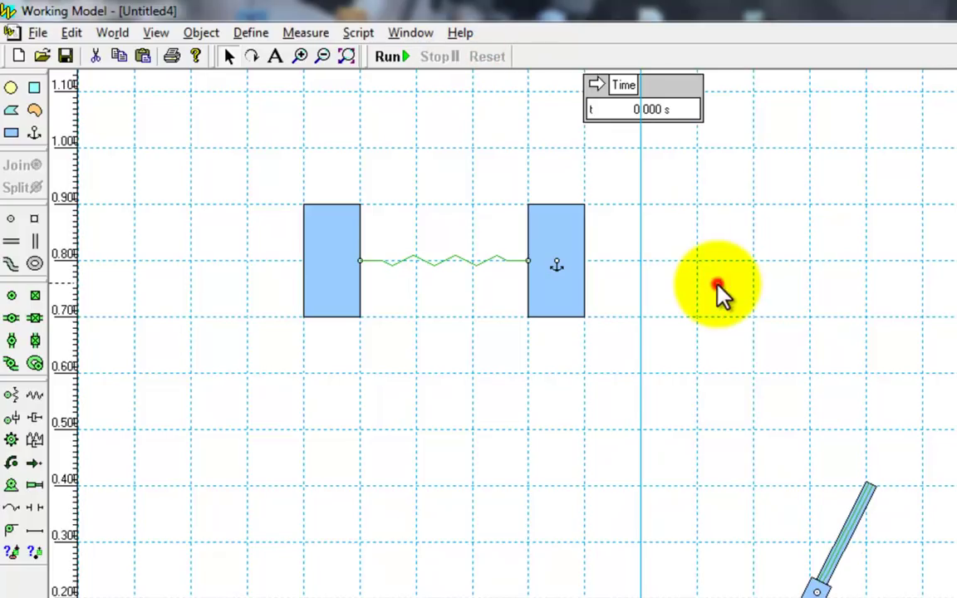
Apply a horizontal force at the middle of the free block's outer side, pointing toward the anchored block, with its tail at about x -0.95
click(34, 462)
drag(303, 260, 107, 263)
click(173, 308)
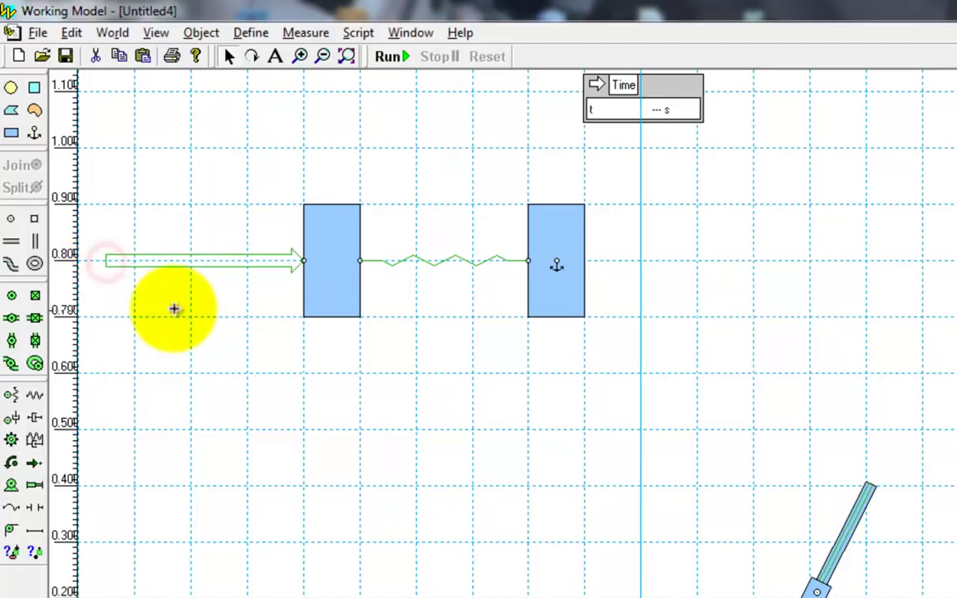
click(344, 229)
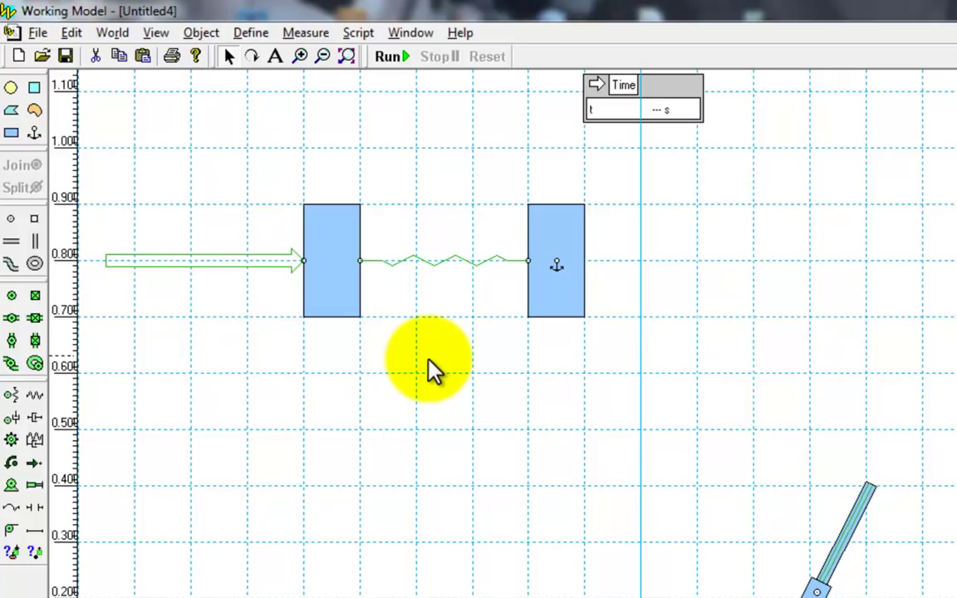
click(442, 264)
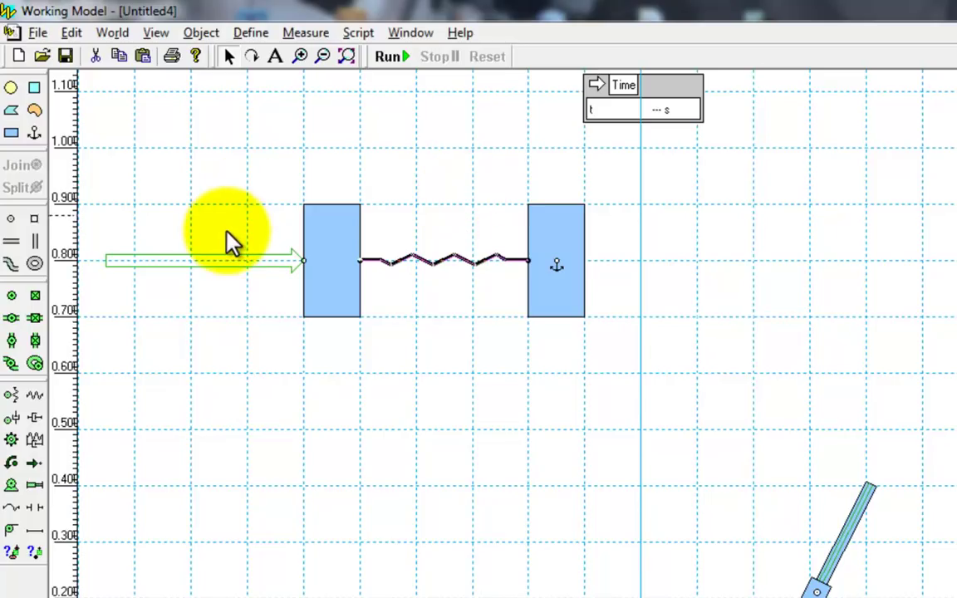
click(231, 259)
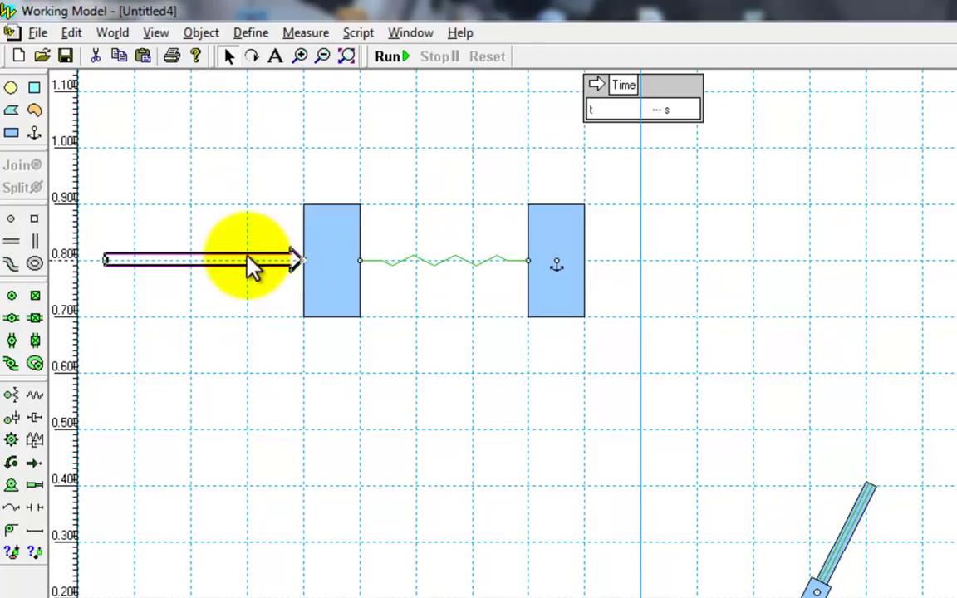
click(313, 278)
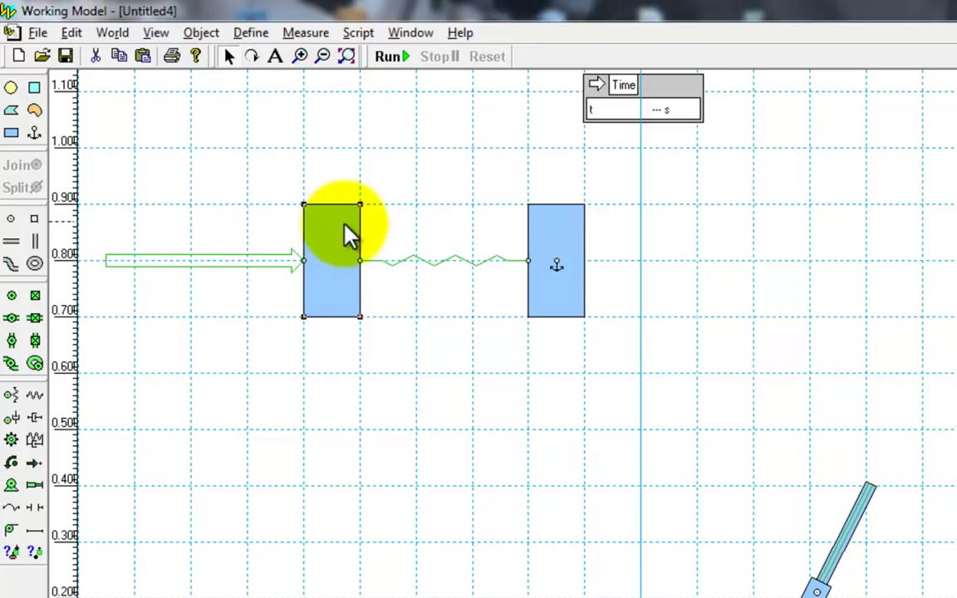
click(463, 269)
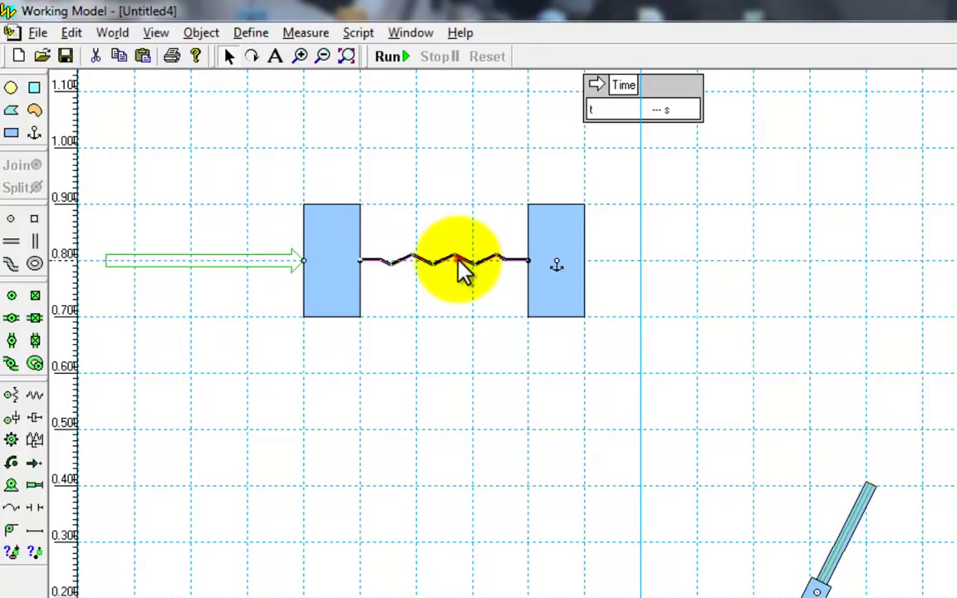
click(330, 266)
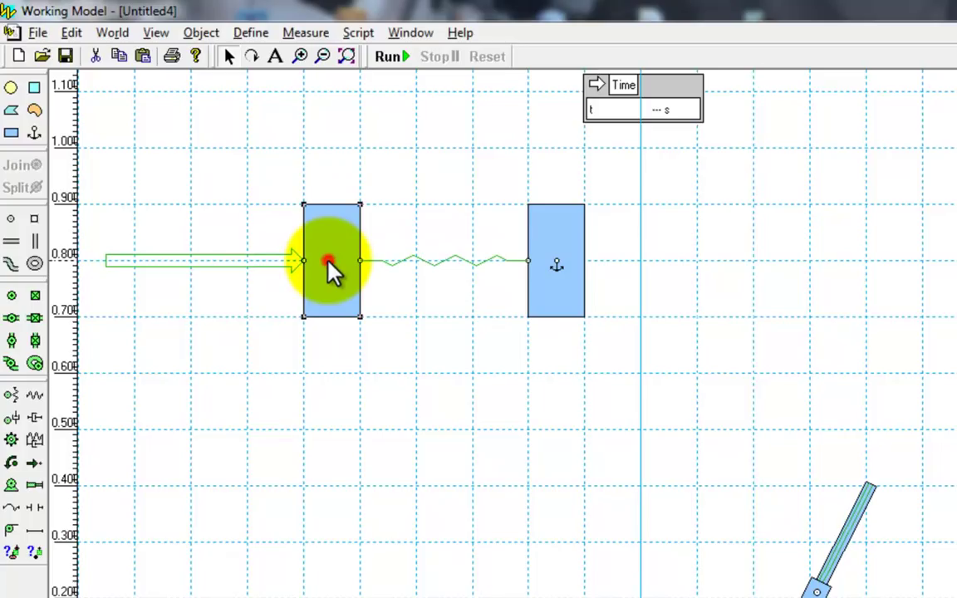
click(438, 262)
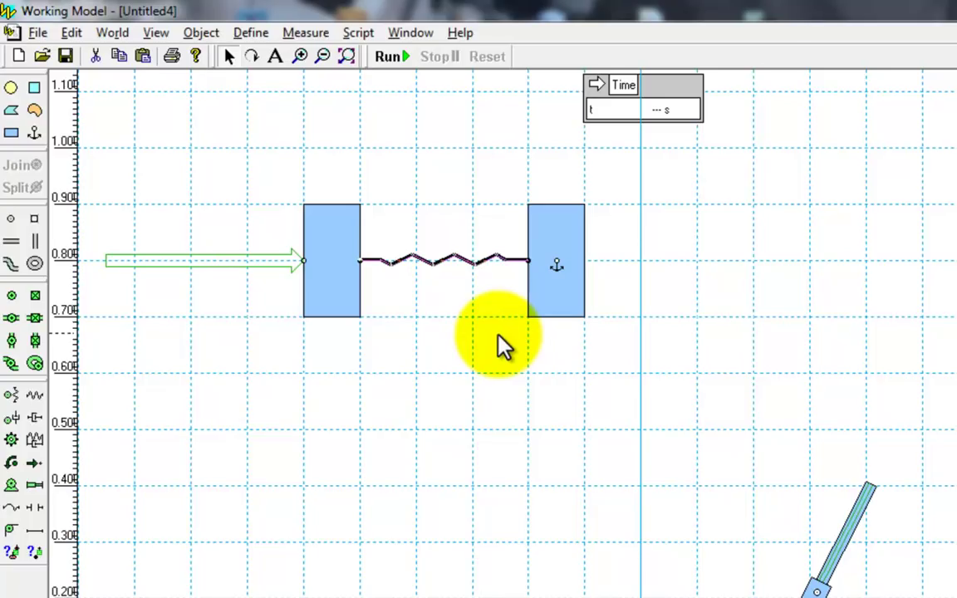
Run the simulation for about 6.4 s to watch the force act on the spring-held block, and reset it
click(390, 56)
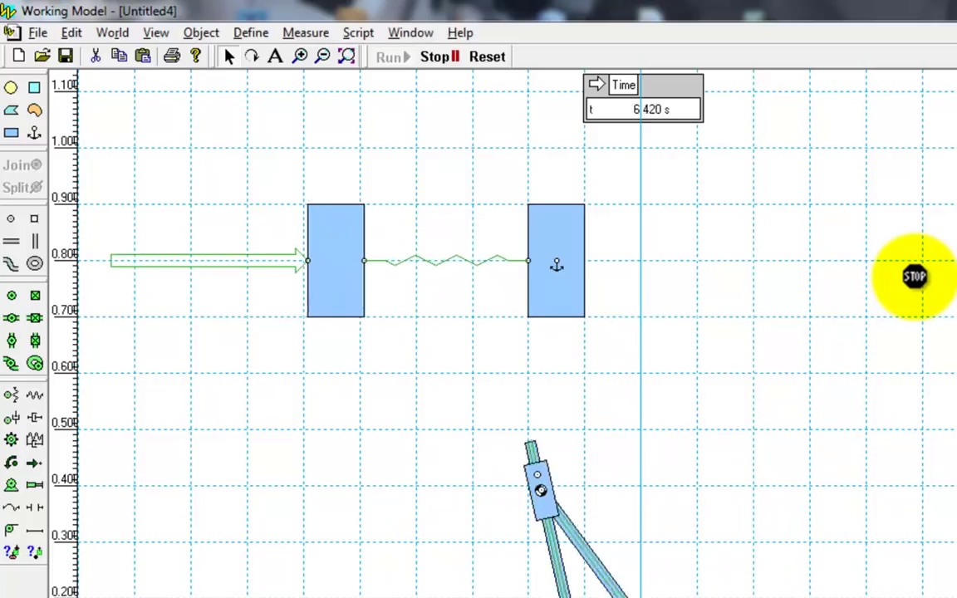
click(434, 56)
click(487, 56)
Replace the spring between the blocks with a spring damper connecting the midpoints of their facing sides
click(443, 257)
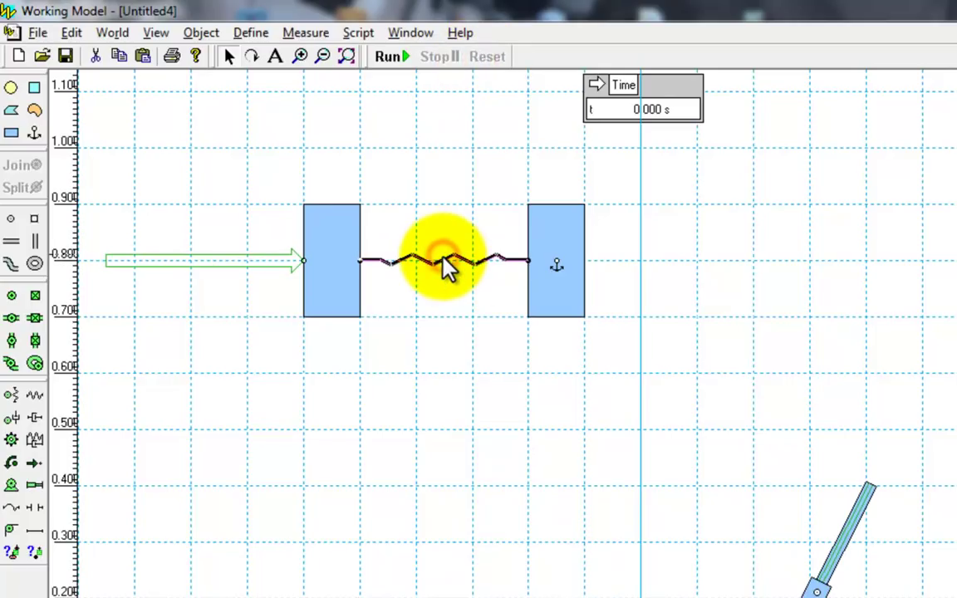
key(Delete)
click(35, 441)
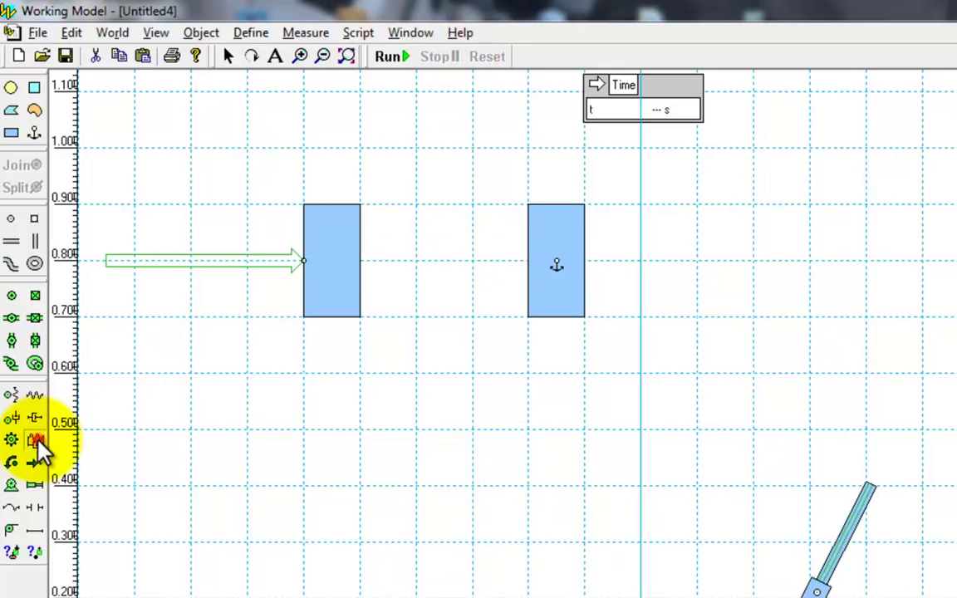
click(358, 260)
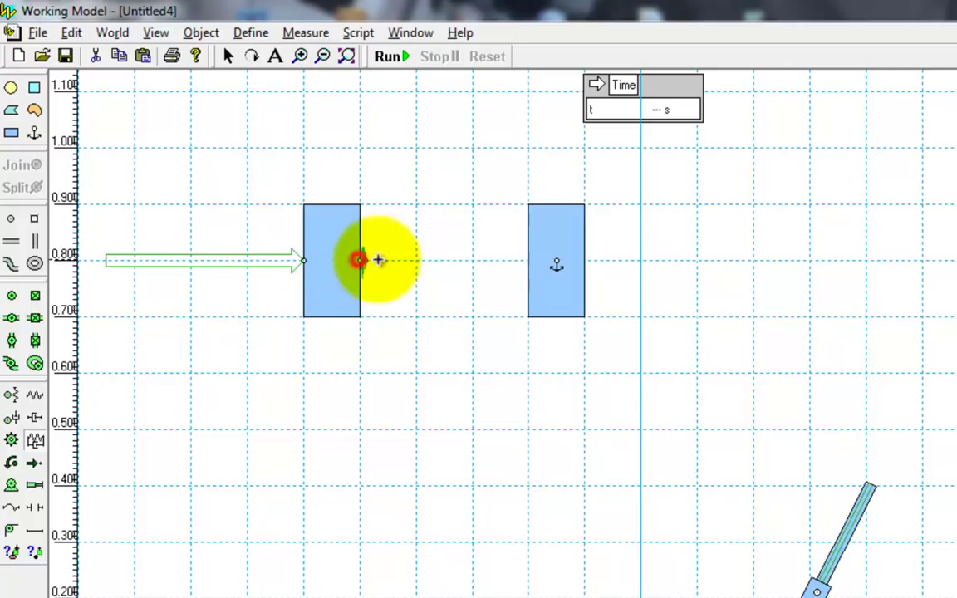
click(527, 262)
click(531, 355)
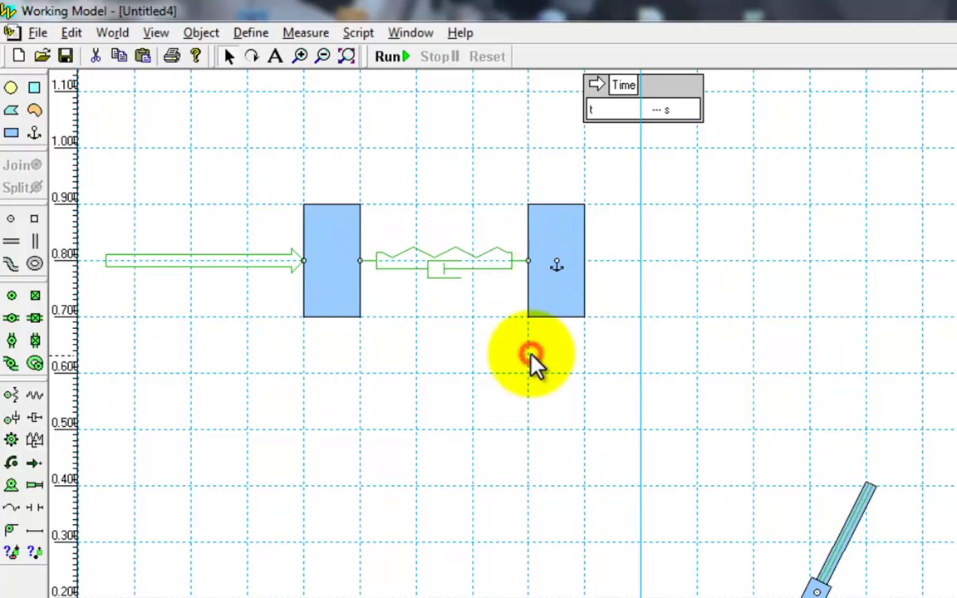
Run the simulation for about 1.4 s to watch the block move against the spring damper, and stop it
click(462, 252)
click(485, 328)
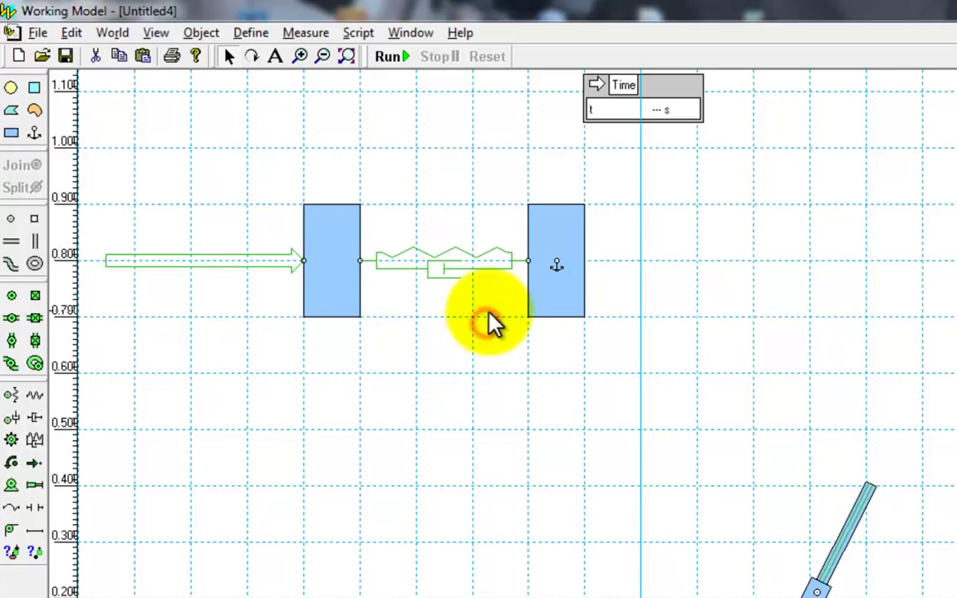
click(438, 264)
click(470, 339)
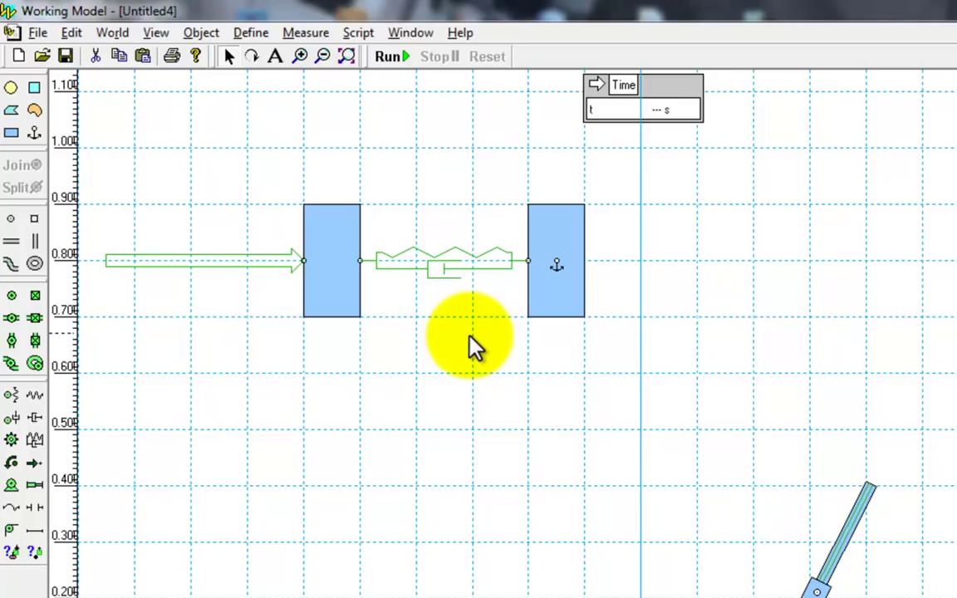
click(390, 56)
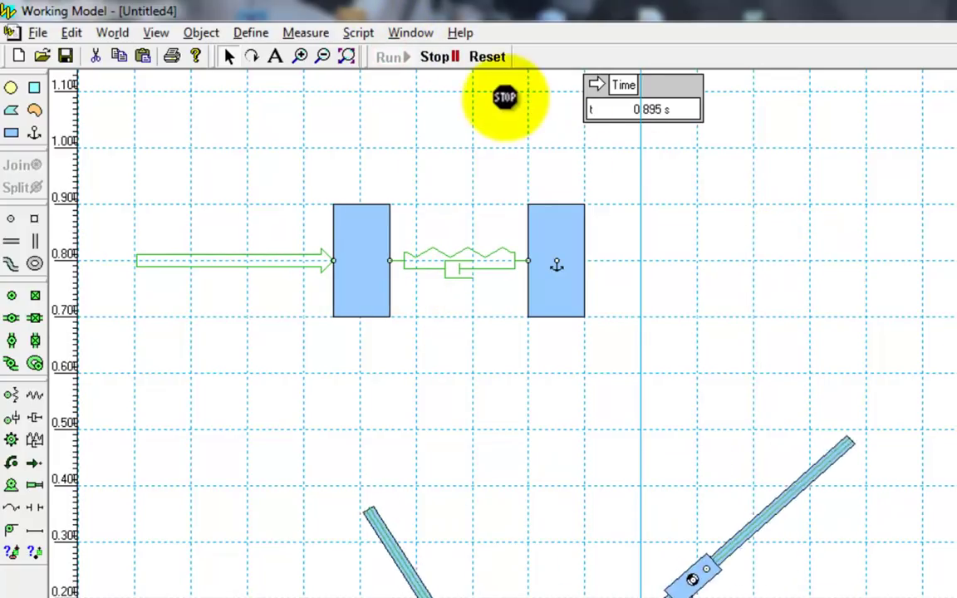
click(446, 60)
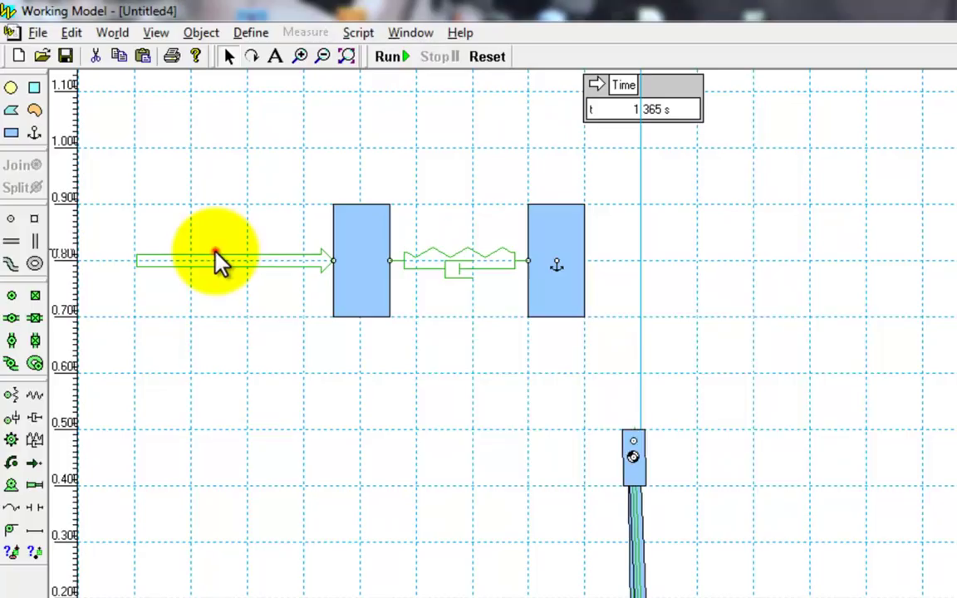
Increase the horizontal force on the free block, run the simulation for about 0.9 s and reset it
click(216, 258)
click(743, 447)
click(264, 266)
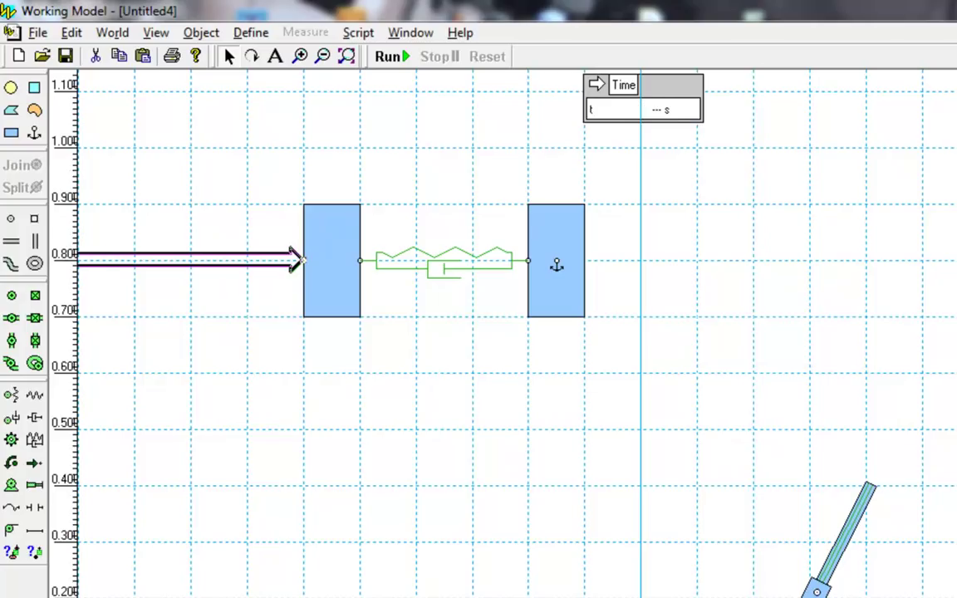
click(872, 274)
click(392, 58)
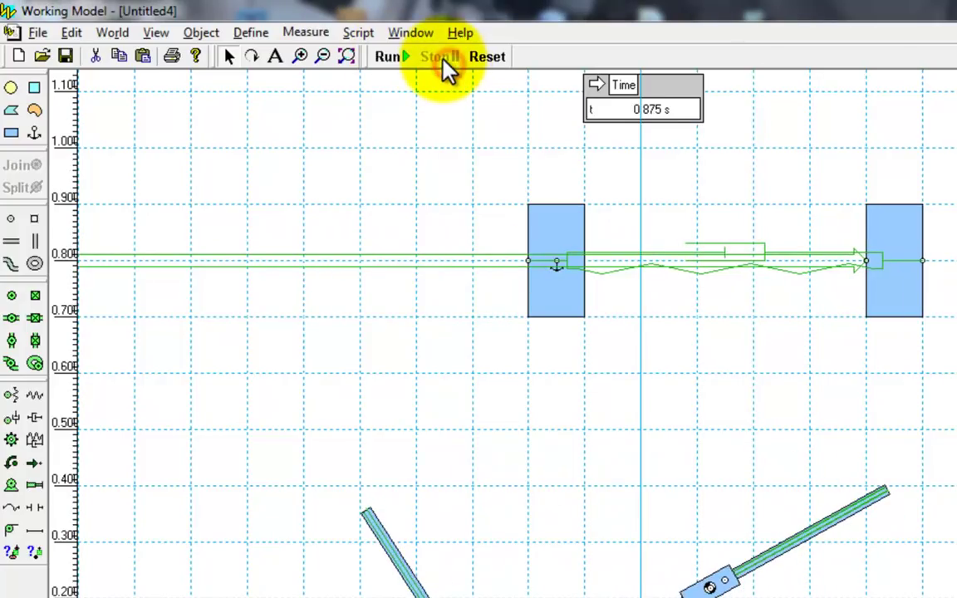
click(477, 57)
Set the Fx component of the free block's force to 5 N, run the simulation for about 0.85 s and reset it
click(260, 262)
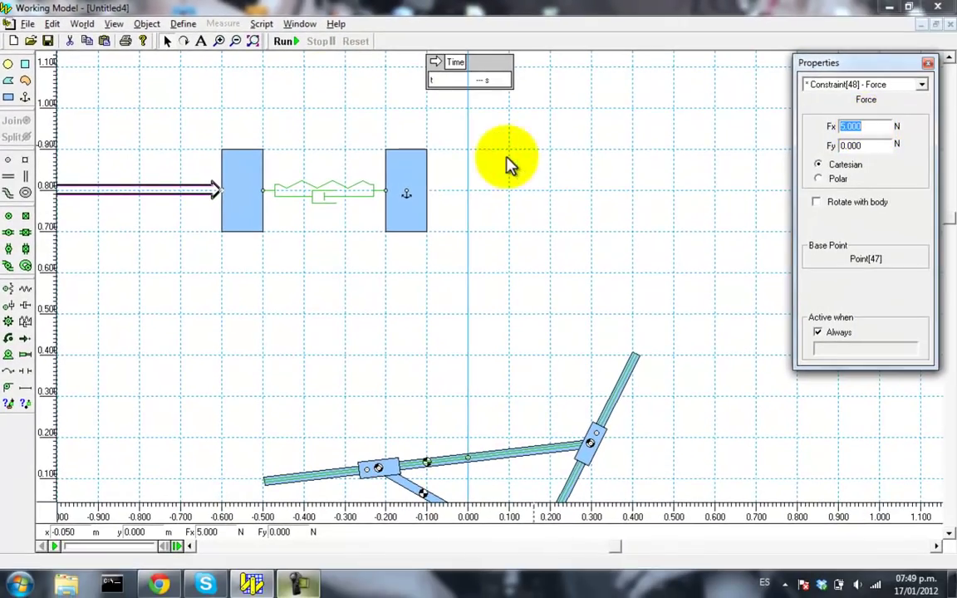
click(282, 41)
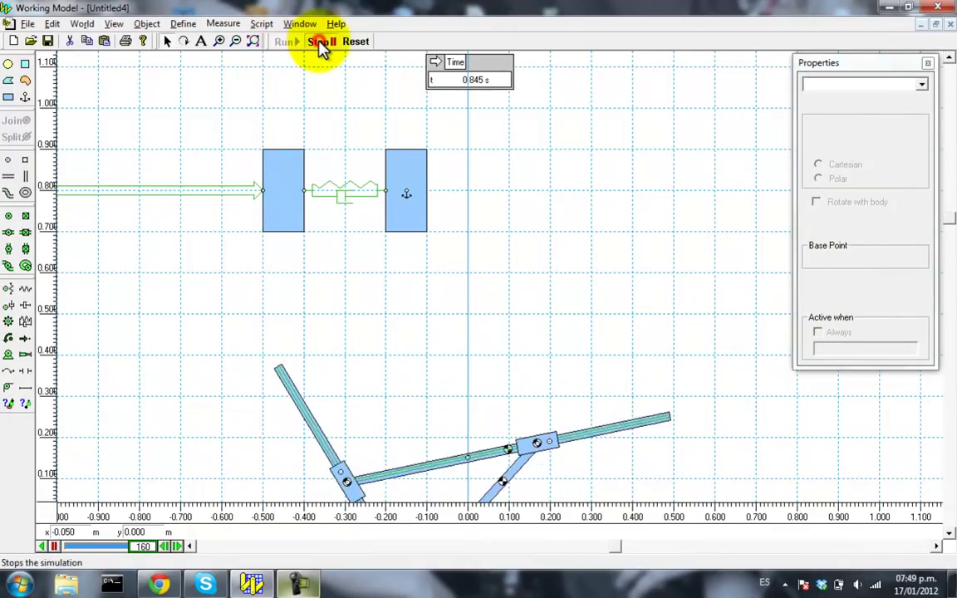
click(320, 41)
click(355, 40)
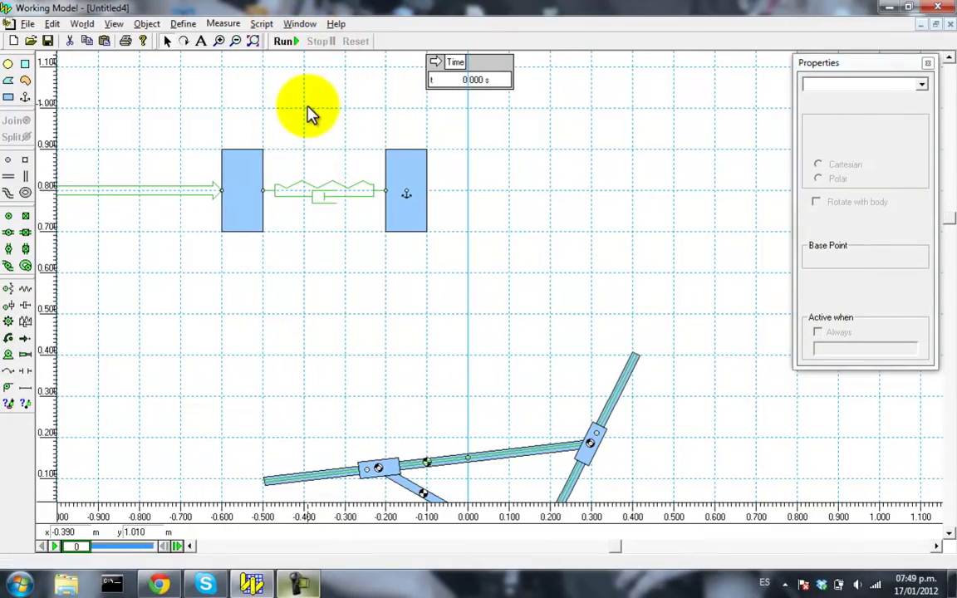
Set the spring constant K of the spring damper to 5 N/m
click(321, 196)
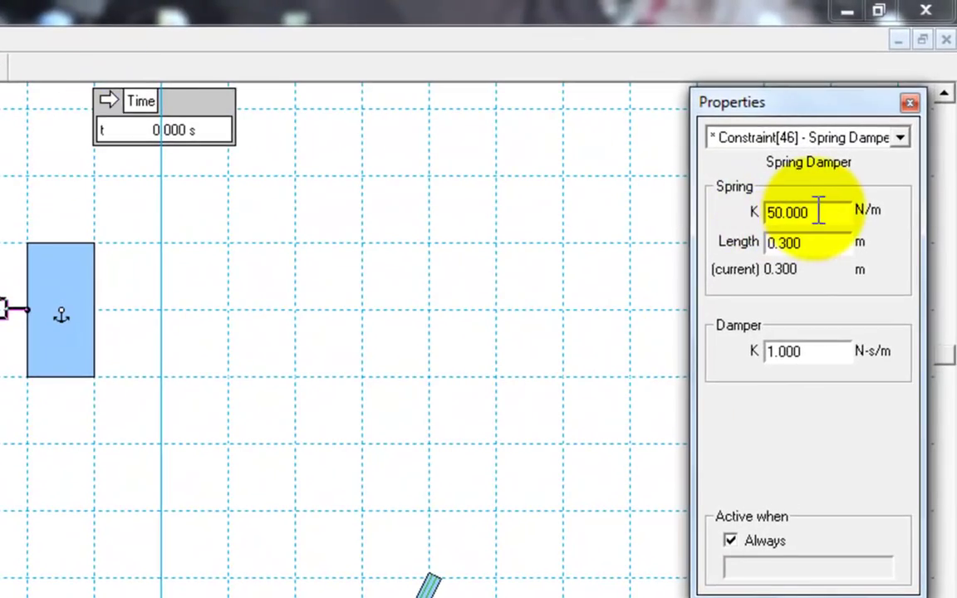
drag(817, 212, 766, 213)
text(5)
key(Return)
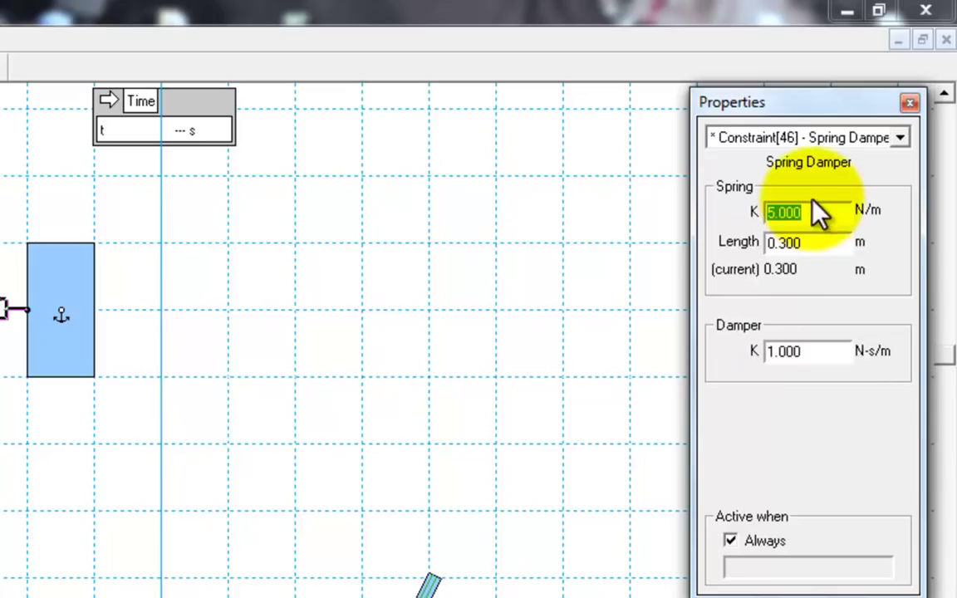
click(792, 213)
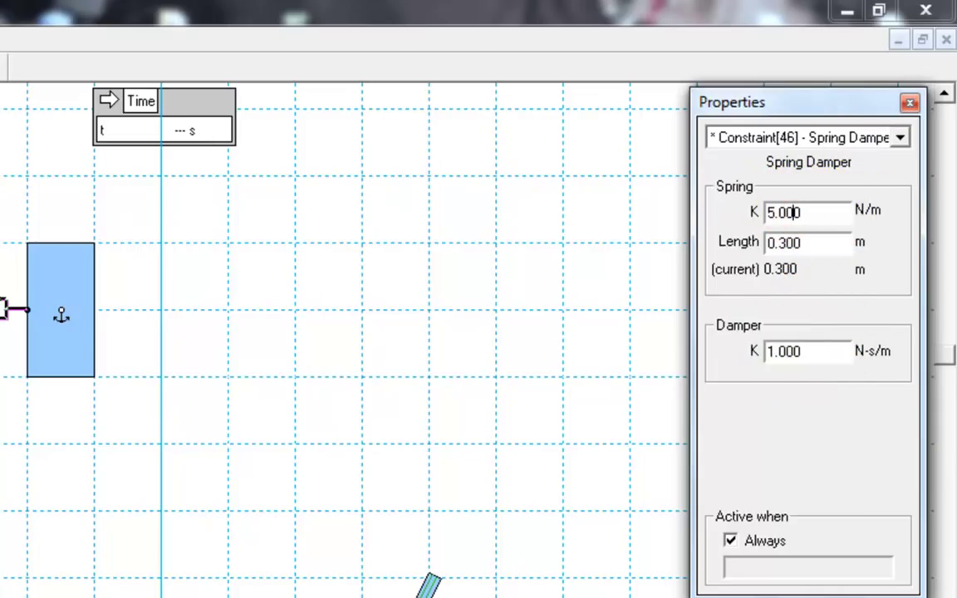
Run the simulation for about 1 s with the softer spring and reset it
click(2, 66)
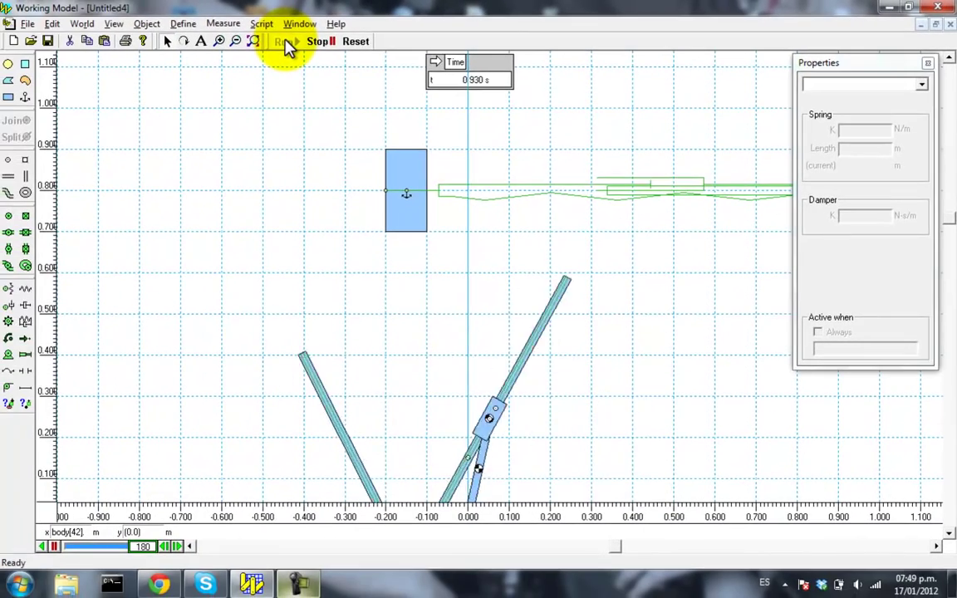
click(333, 43)
click(356, 41)
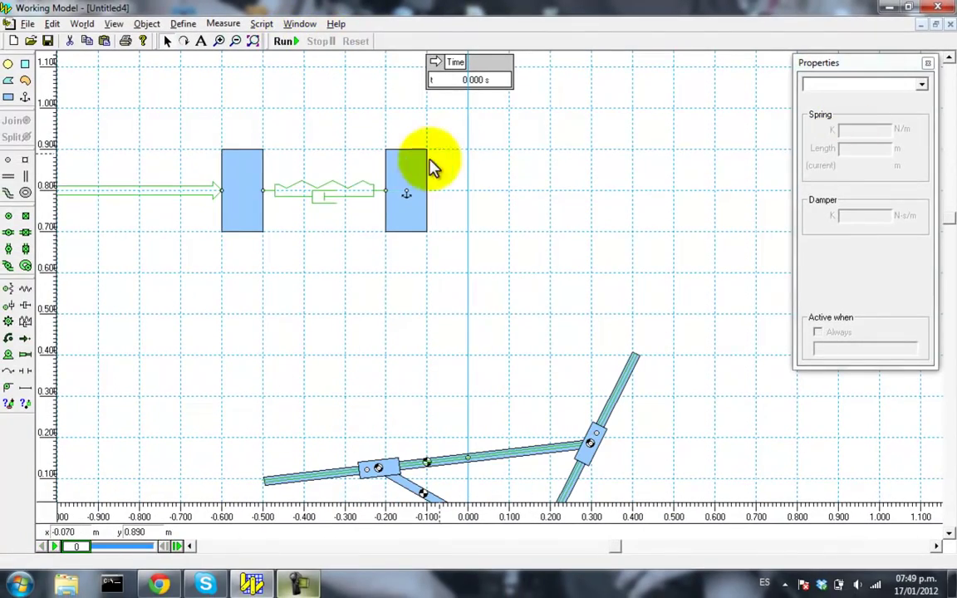
Set the spring damper's spring constant to 50 N/m and its damper constant to 0.5 N-s/m
click(367, 189)
double_click(856, 130)
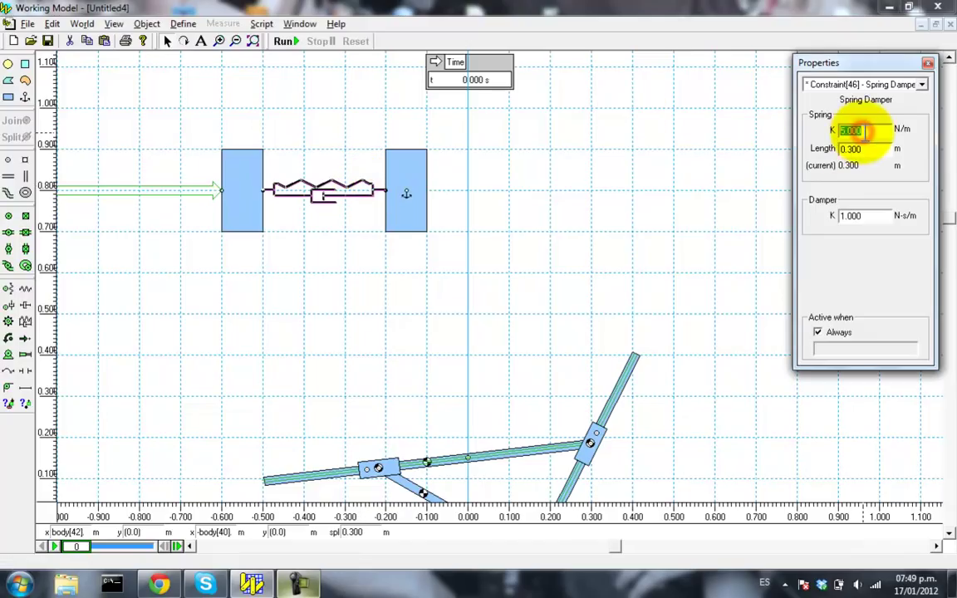
text(50)
key(Return)
click(864, 217)
double_click(864, 218)
text(0.5)
key(Return)
Run the simulation for about 0.7 s with the weaker damper and reset it
click(282, 42)
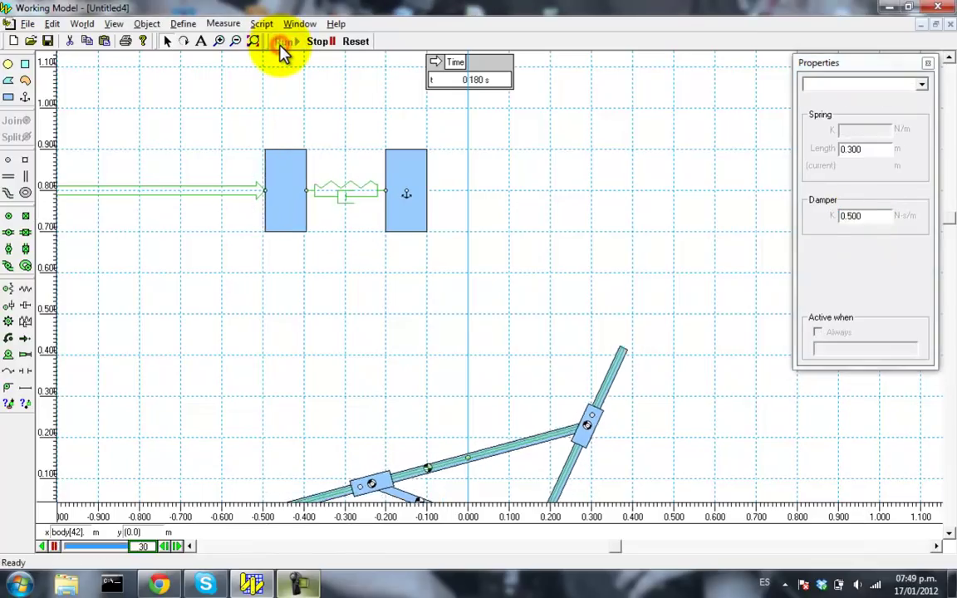
click(370, 150)
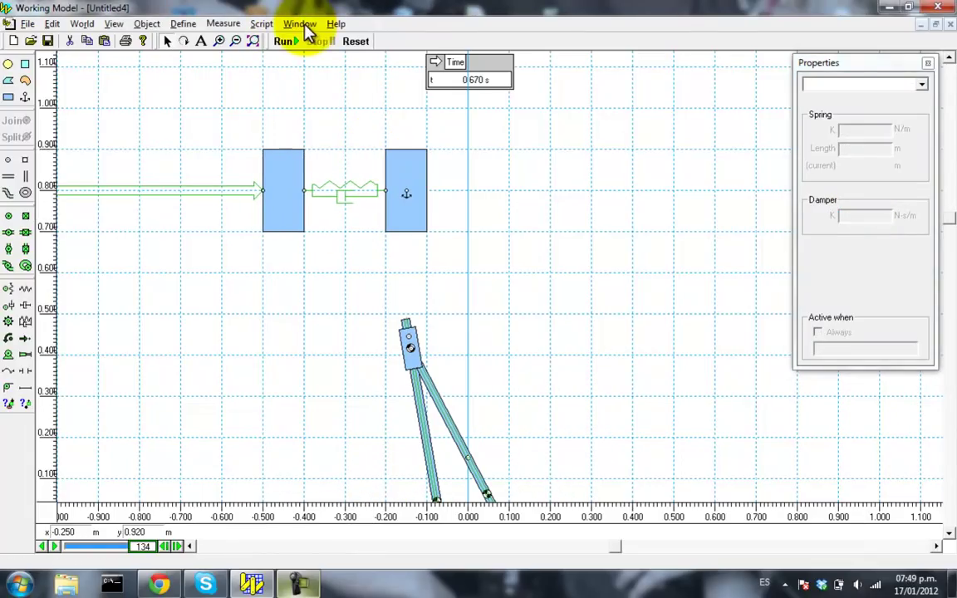
click(349, 42)
Delete the two blocks above the linkage together with their spring damper and force, and close the Properties window
click(350, 190)
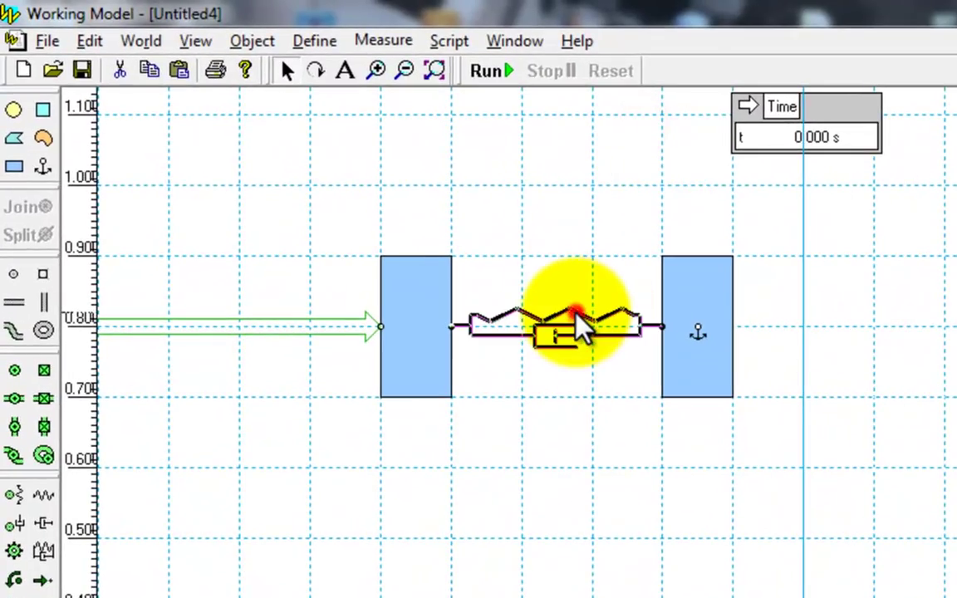
click(354, 323)
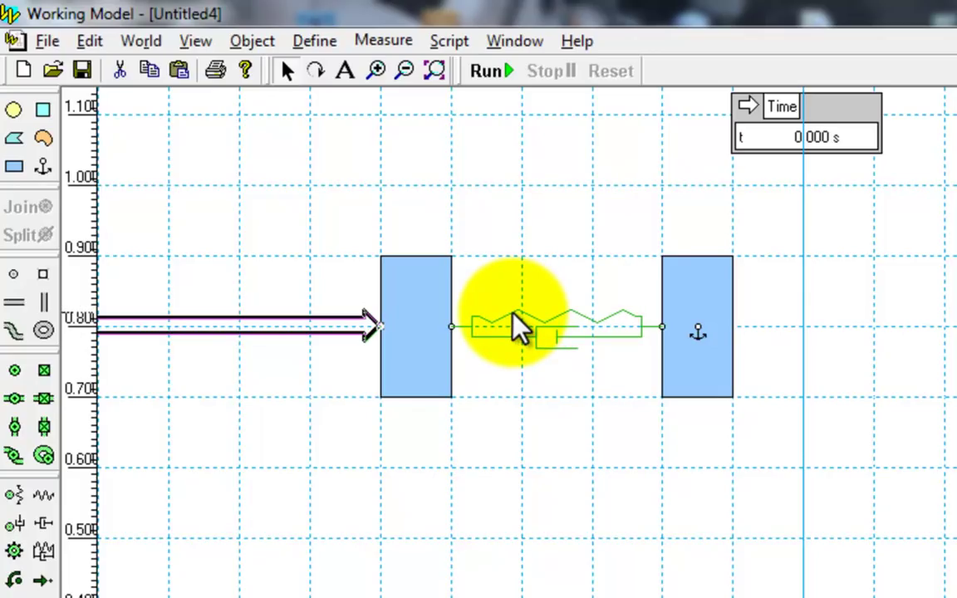
drag(217, 197, 842, 403)
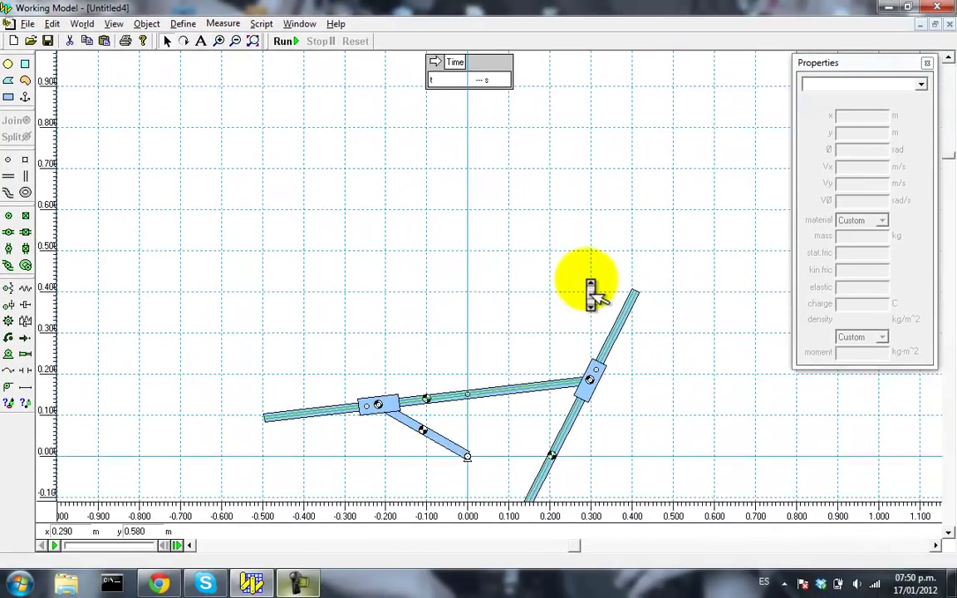
scroll(654, 318, down, 3)
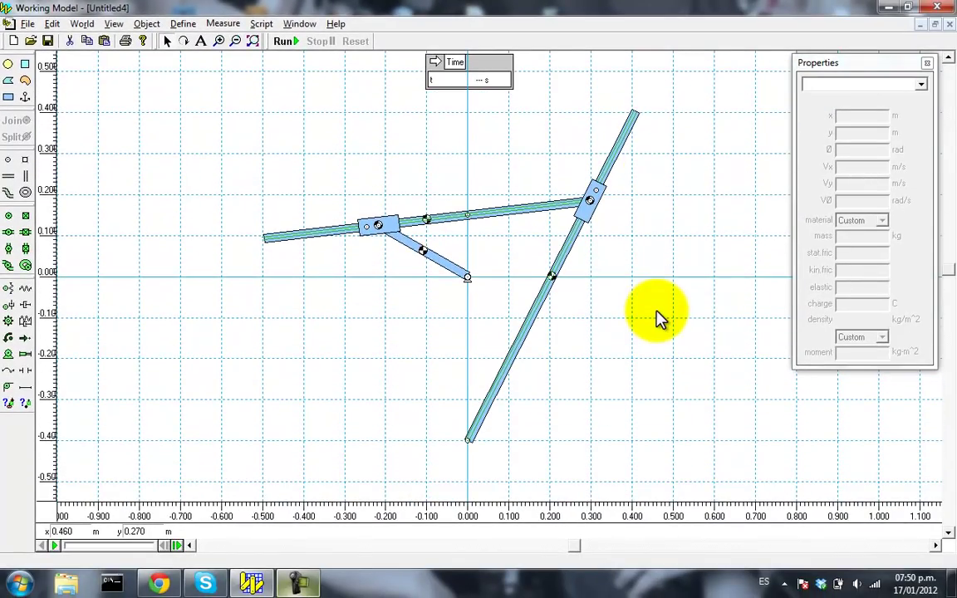
click(927, 62)
click(735, 231)
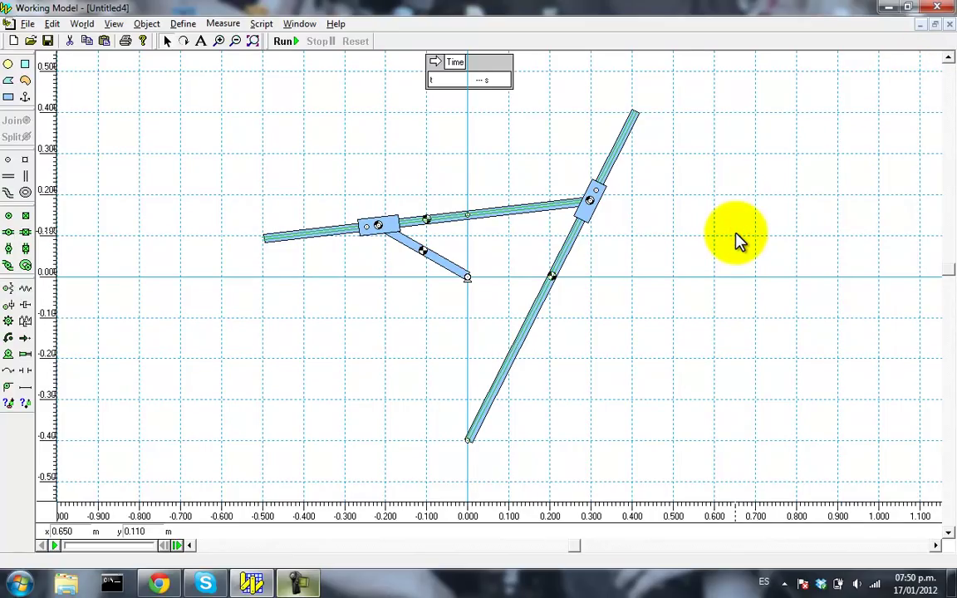